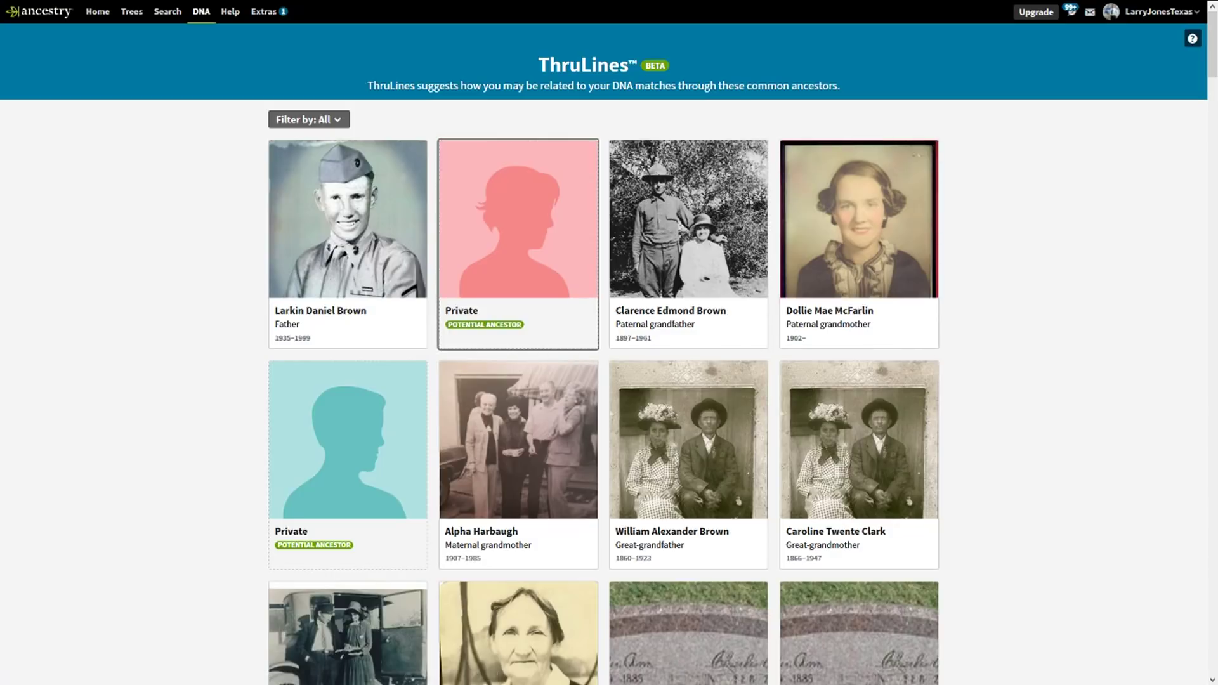
# View the ThruLines for the father and for the female private potential ancestor, returning to all ThruLines after each
pyautogui.click(370, 315)
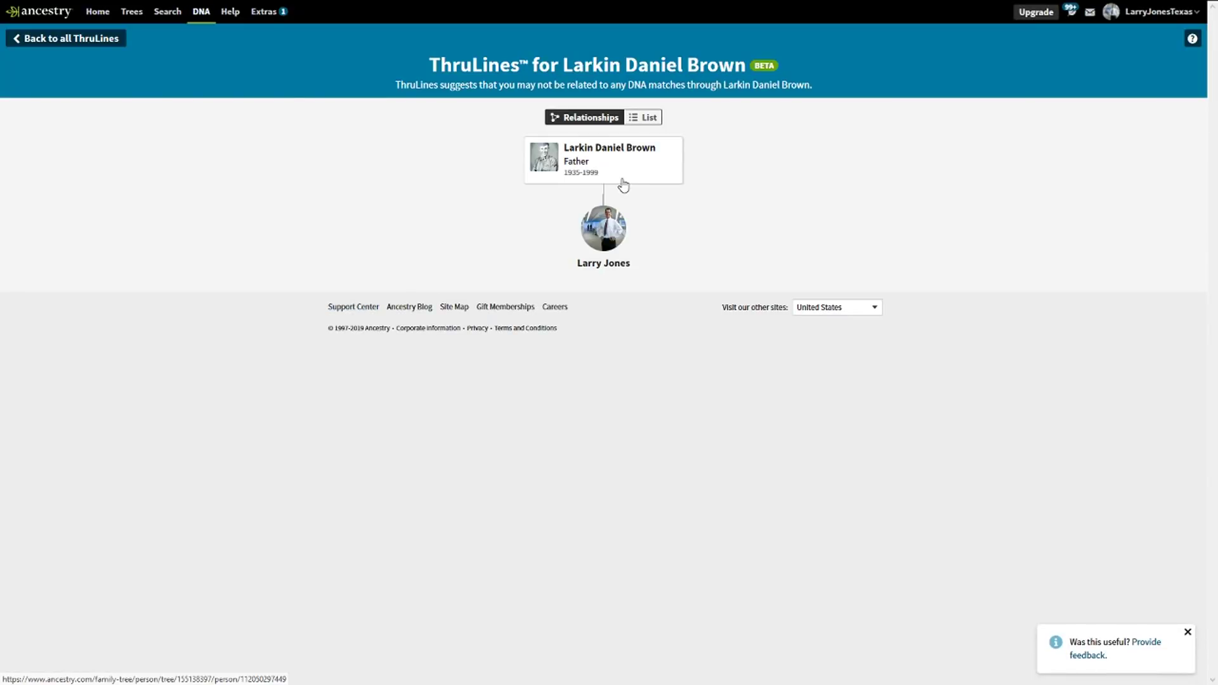
pyautogui.click(54, 38)
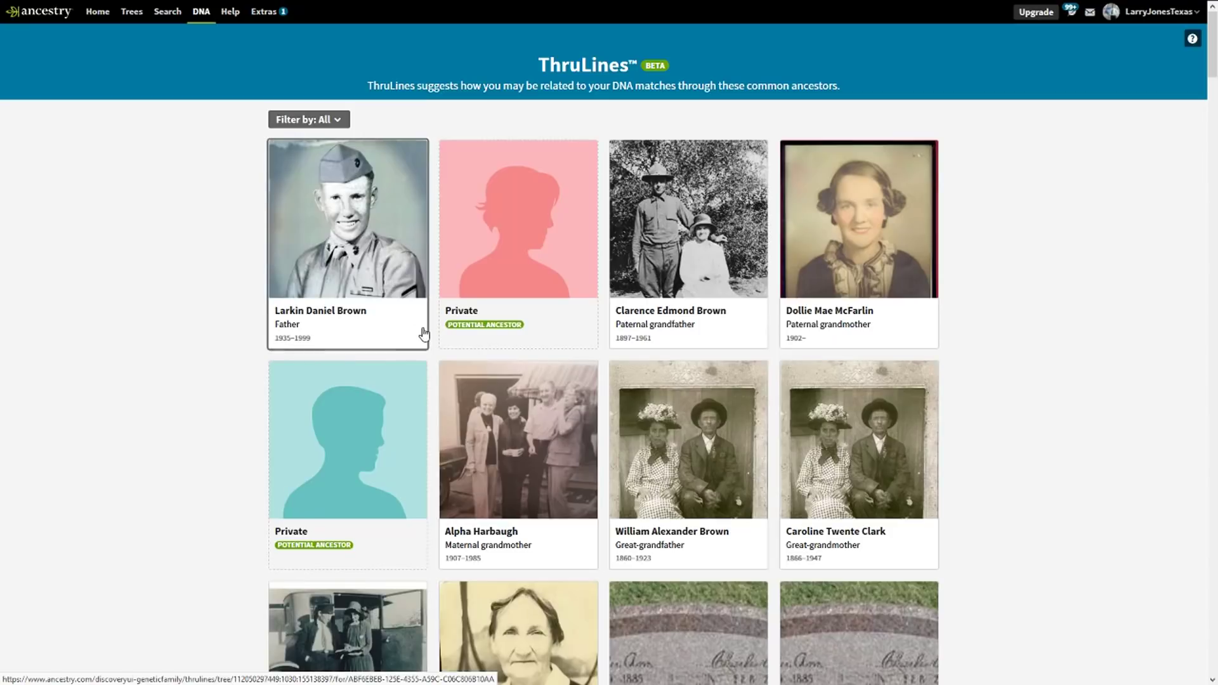
pyautogui.click(511, 321)
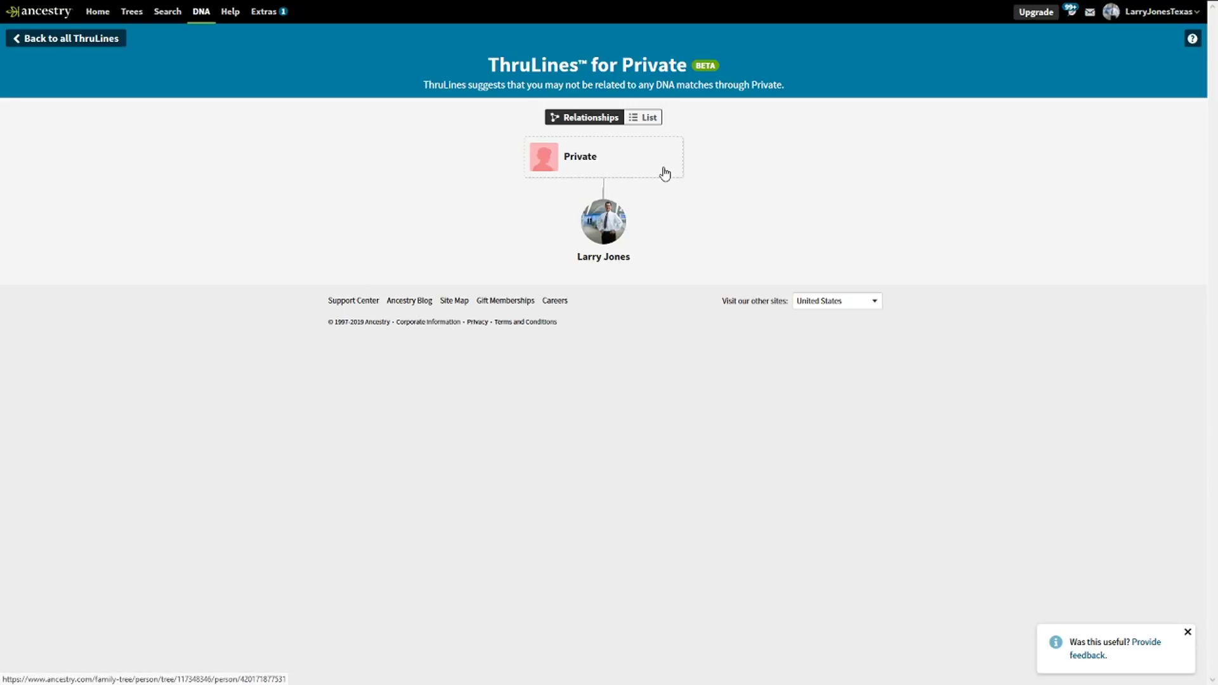
pyautogui.click(81, 41)
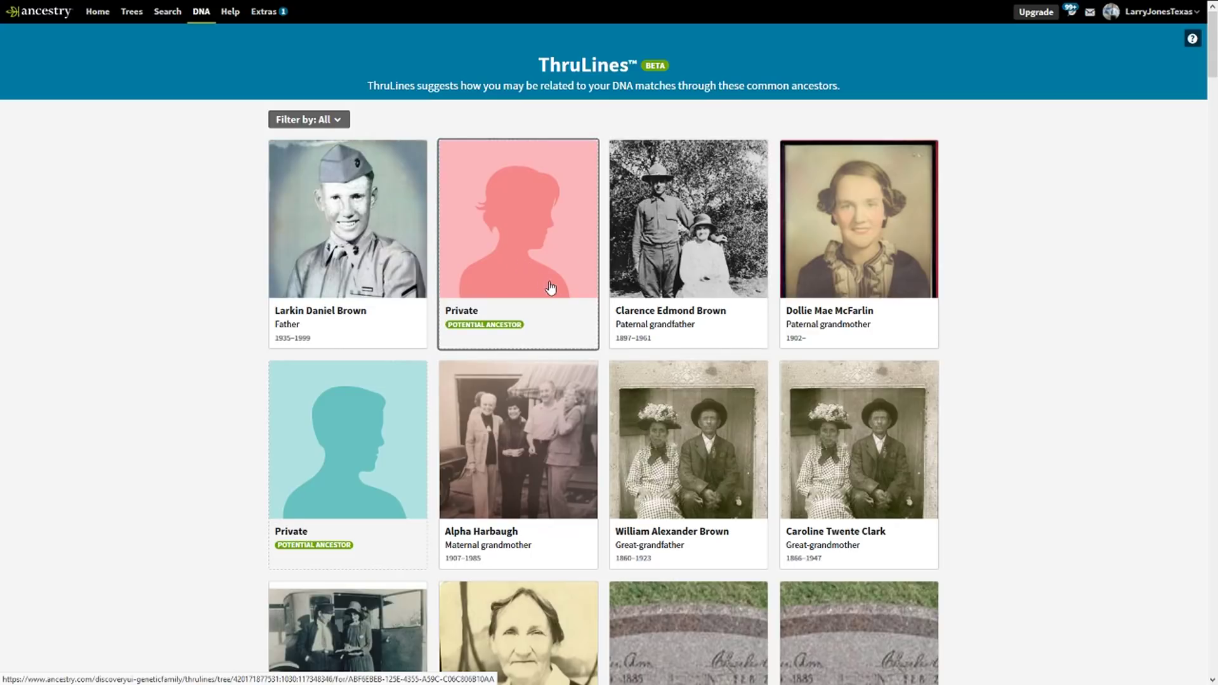
# Open the paternal grandfather's ThruLines and expand the DNA matches under the aunt
pyautogui.click(680, 269)
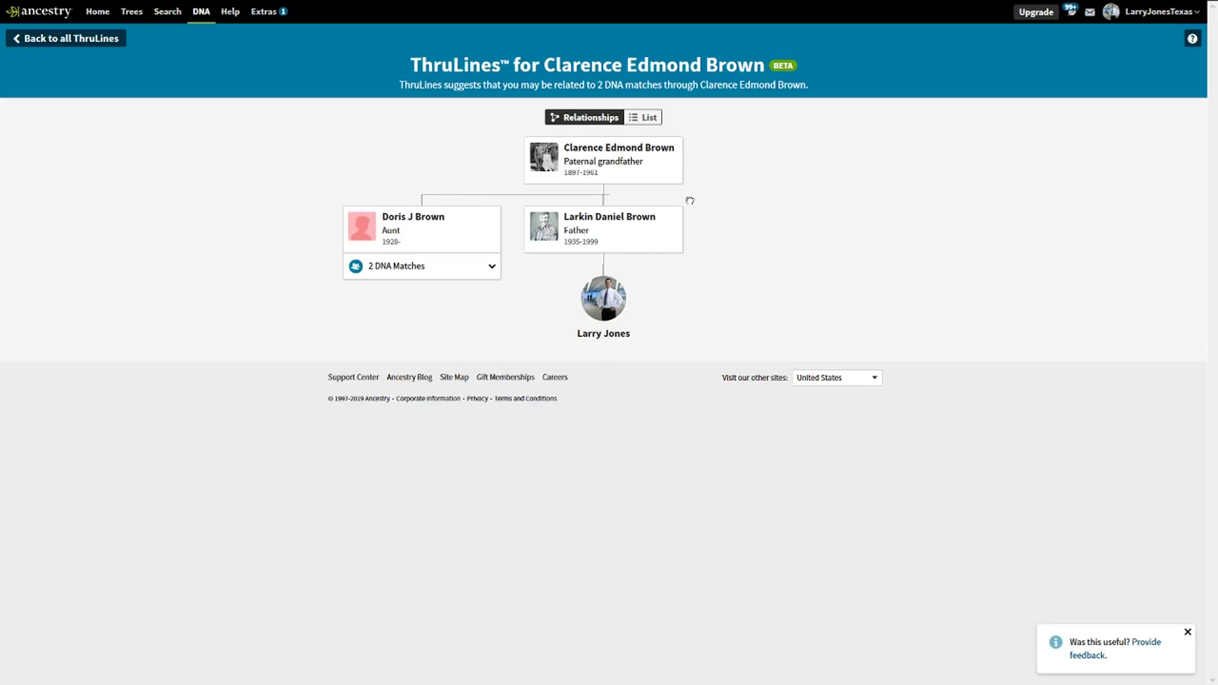
pyautogui.click(453, 269)
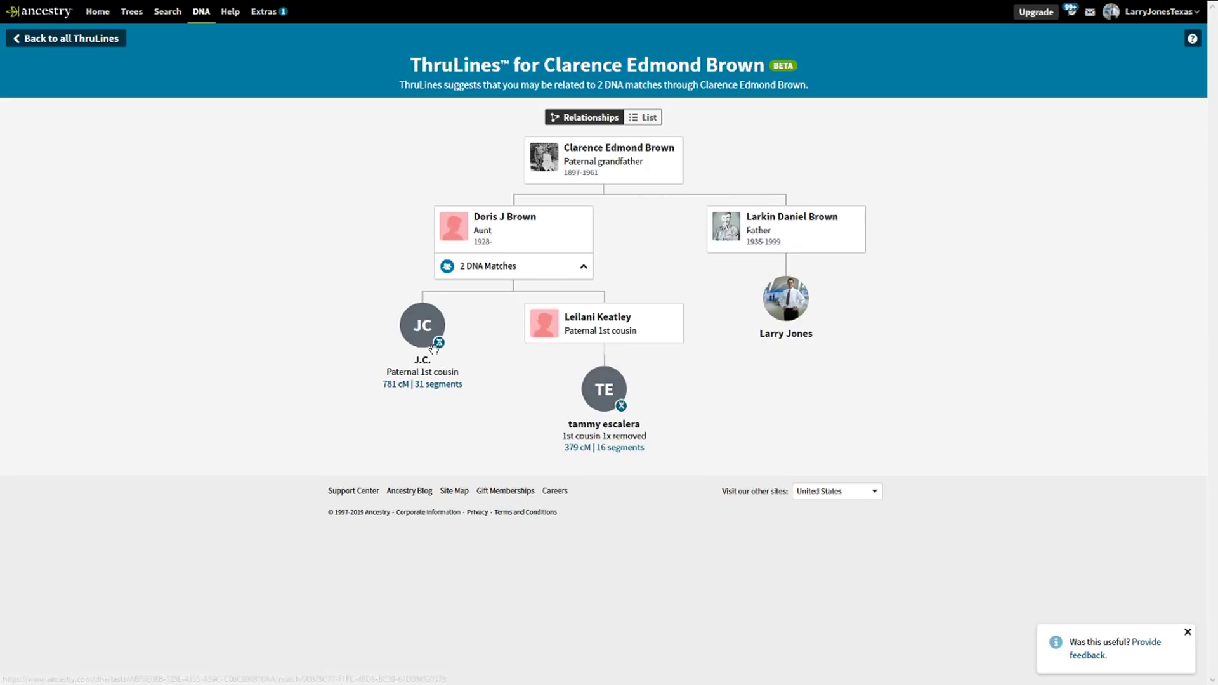
# Check the AncestryDNA match list for close cousins with a common ancestor, and return to all ThruLines
pyautogui.moveTo(241, 8)
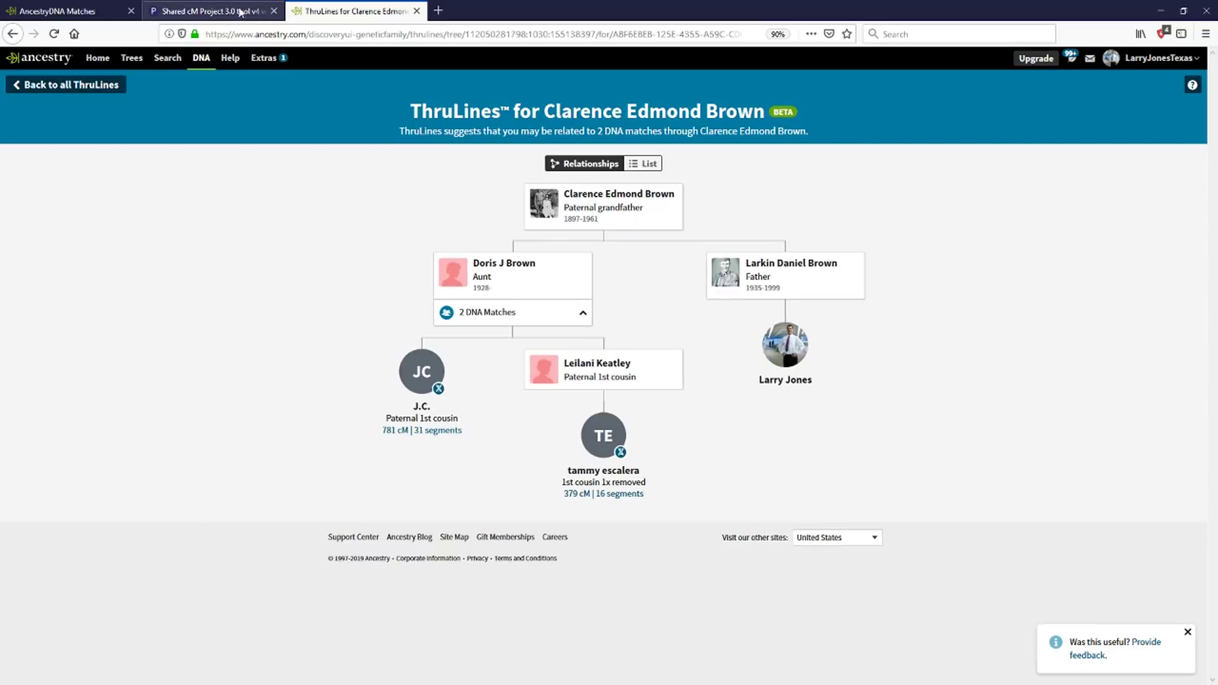
pyautogui.click(75, 10)
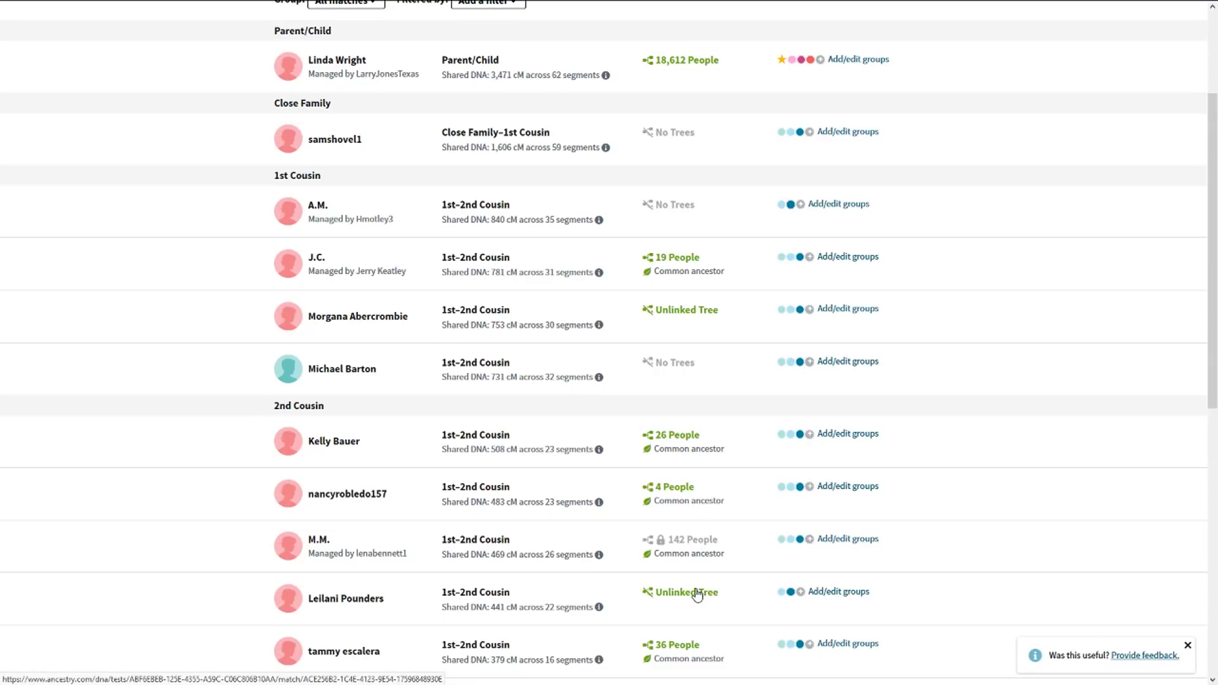
pyautogui.click(691, 660)
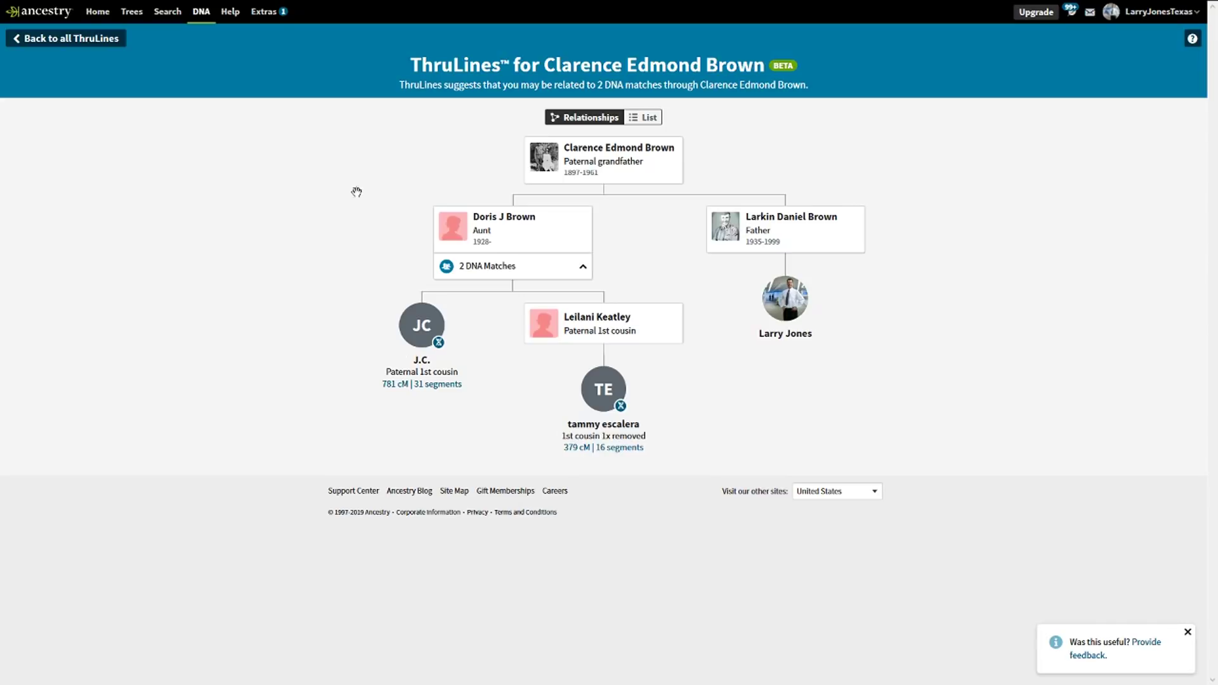
pyautogui.click(61, 42)
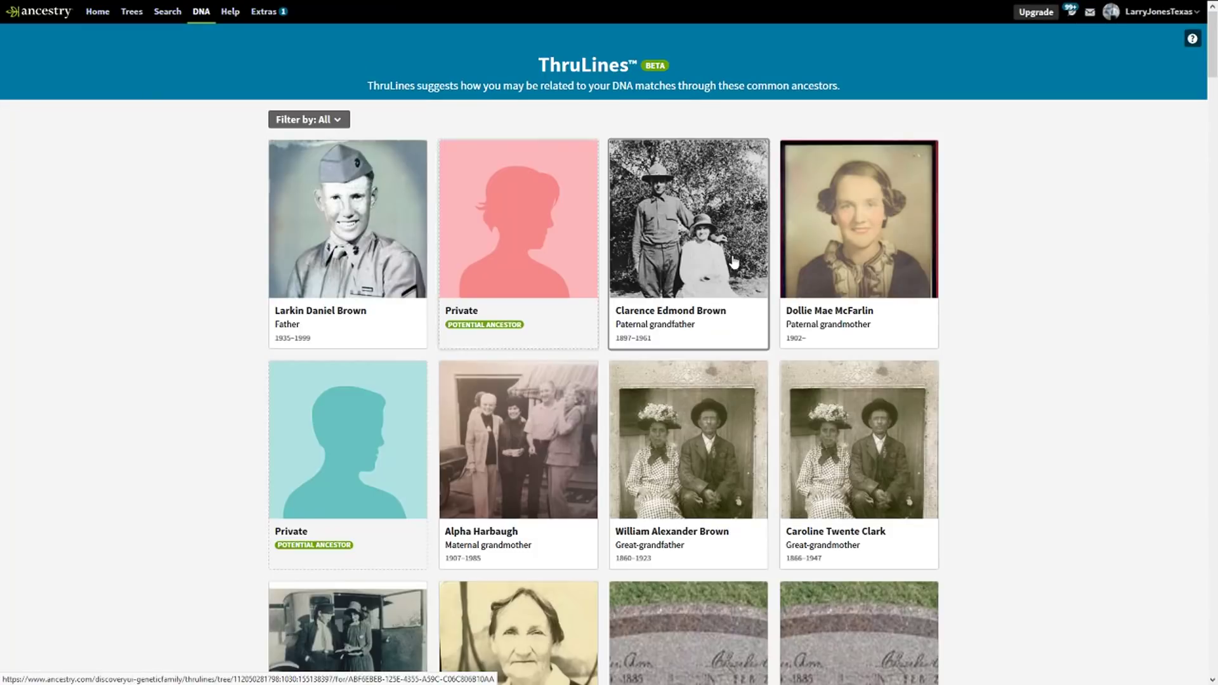
# View the paternal grandmother's ThruLines with the aunt's DNA matches expanded, and return to all ThruLines
pyautogui.click(804, 250)
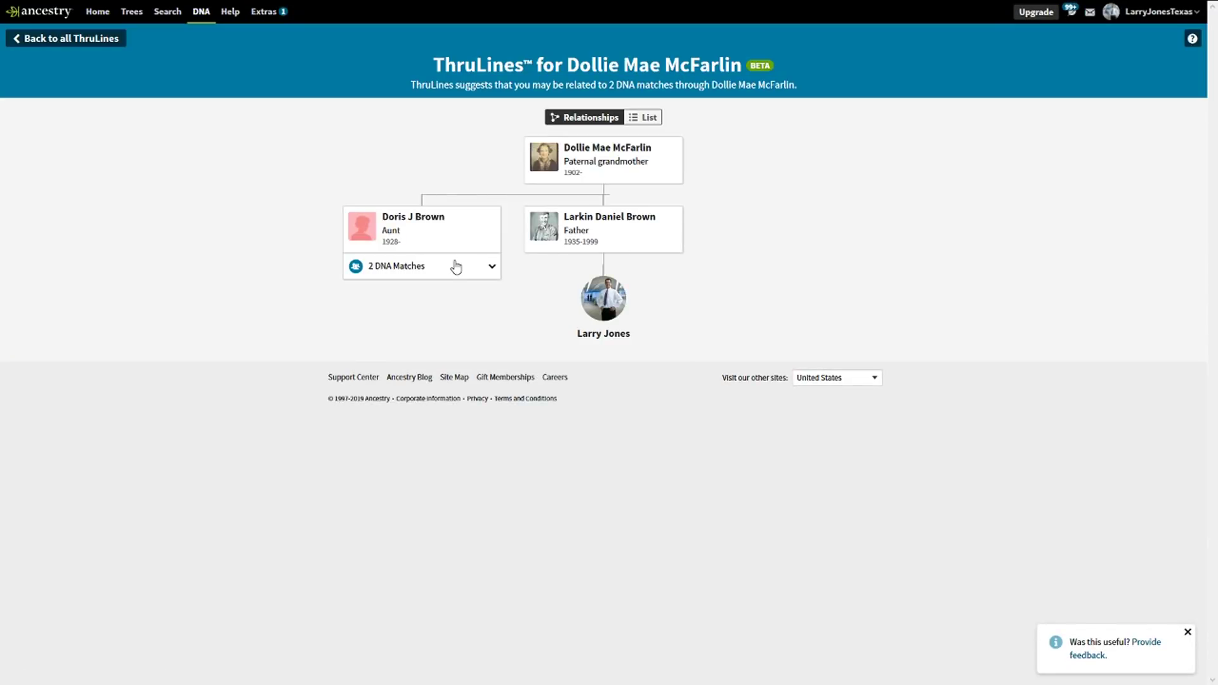
pyautogui.click(452, 272)
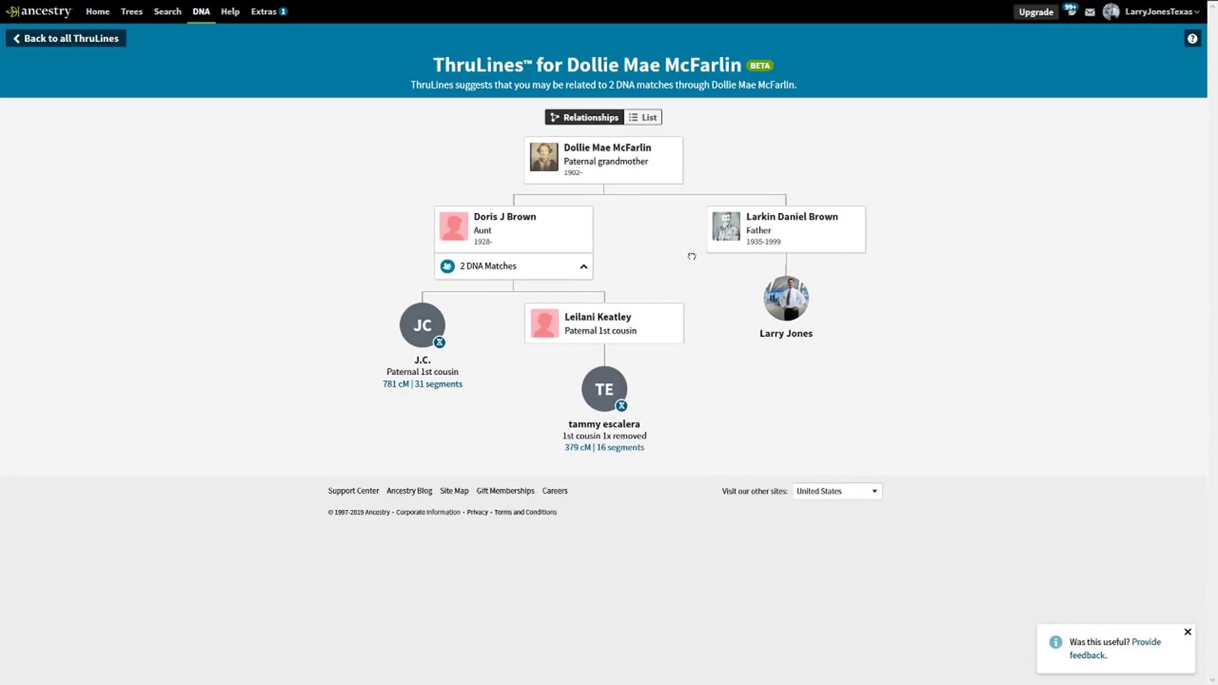
pyautogui.click(78, 43)
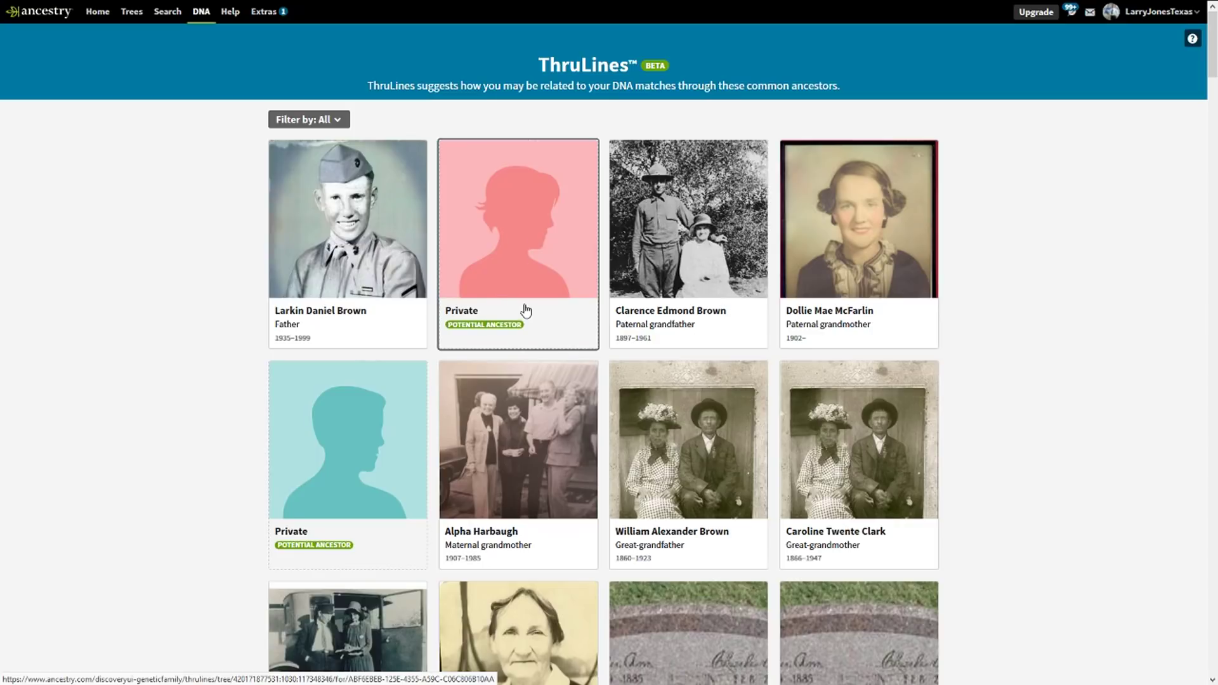
# View the maternal grandmother's ThruLines relationship tree and return to all ThruLines
pyautogui.click(506, 420)
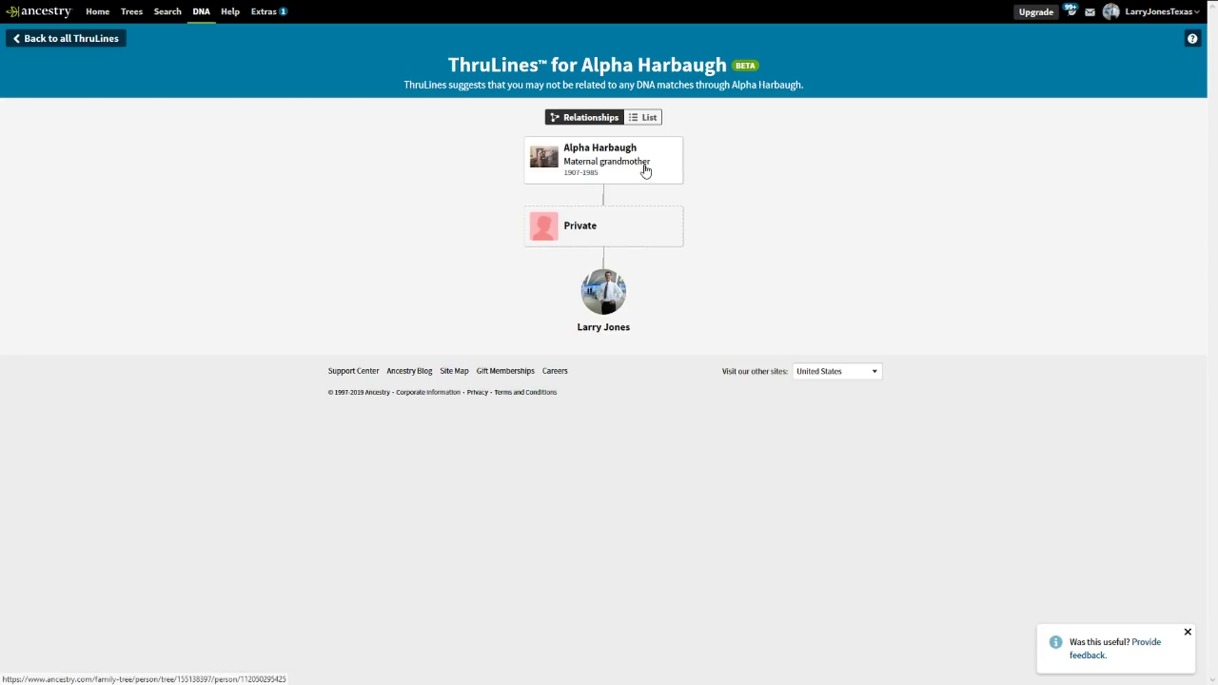
pyautogui.moveTo(235, 16)
pyautogui.press('F11')
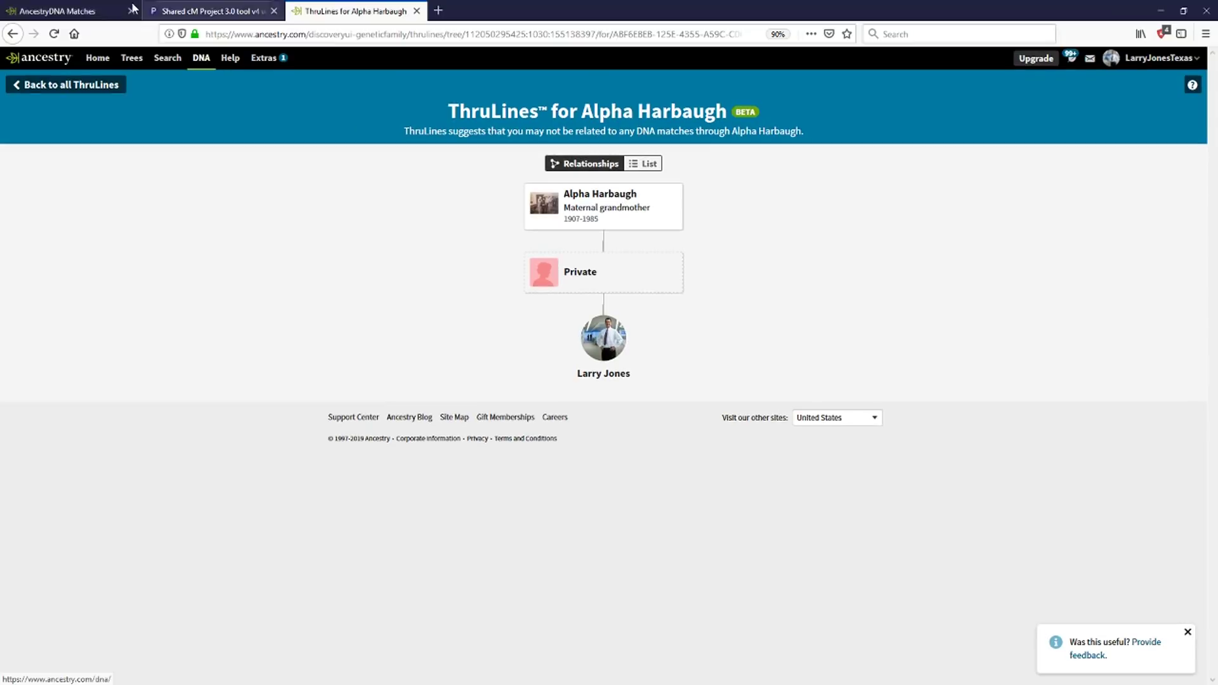
pyautogui.click(73, 83)
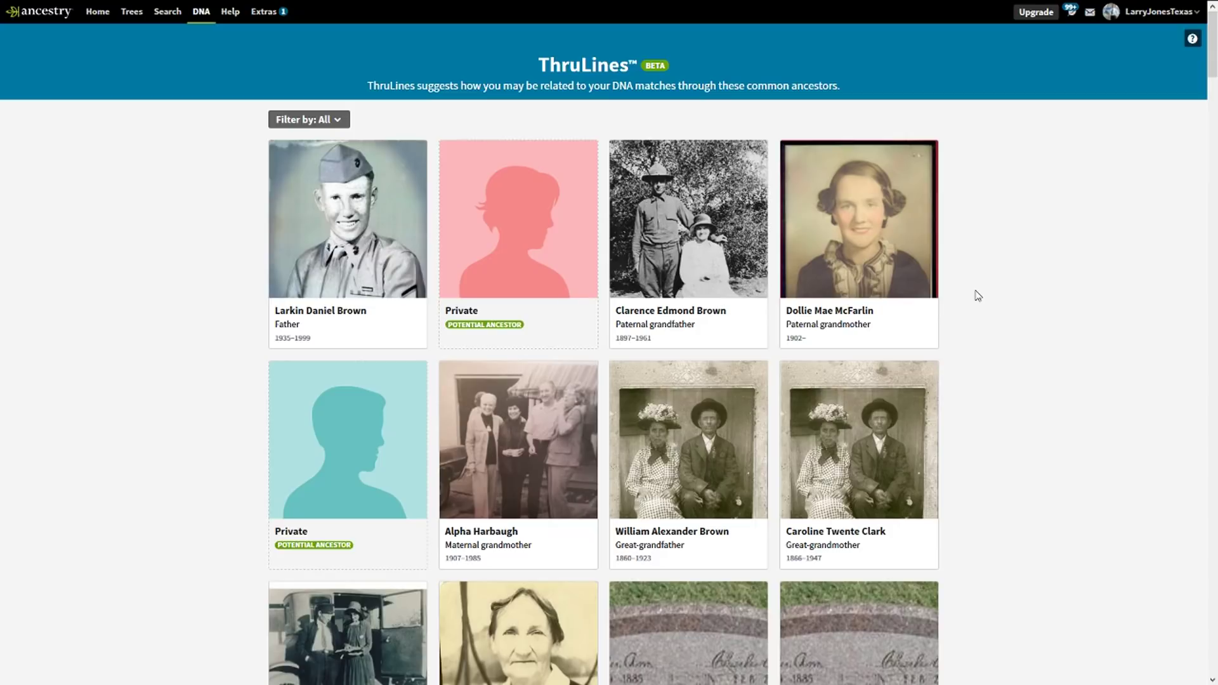
# Open the great-grandfather's ThruLines on the Brown line and expand the great-aunt's DNA matches
pyautogui.click(709, 476)
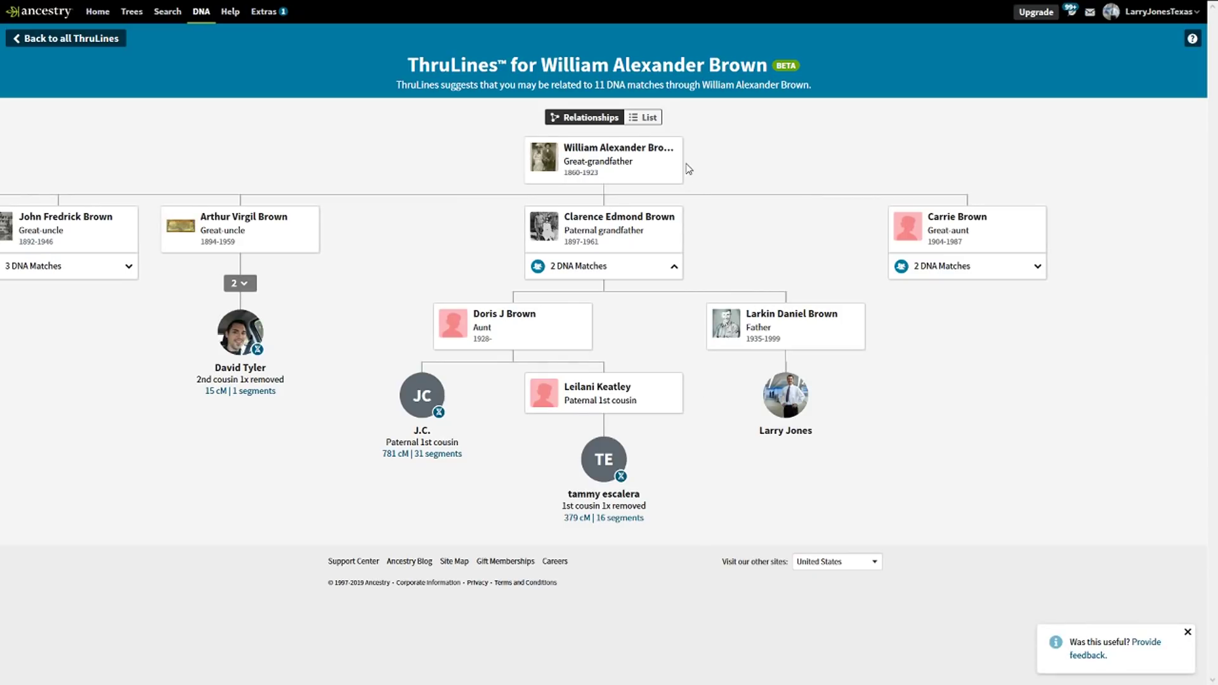
pyautogui.moveTo(477, 265); pyautogui.dragTo(603, 263)
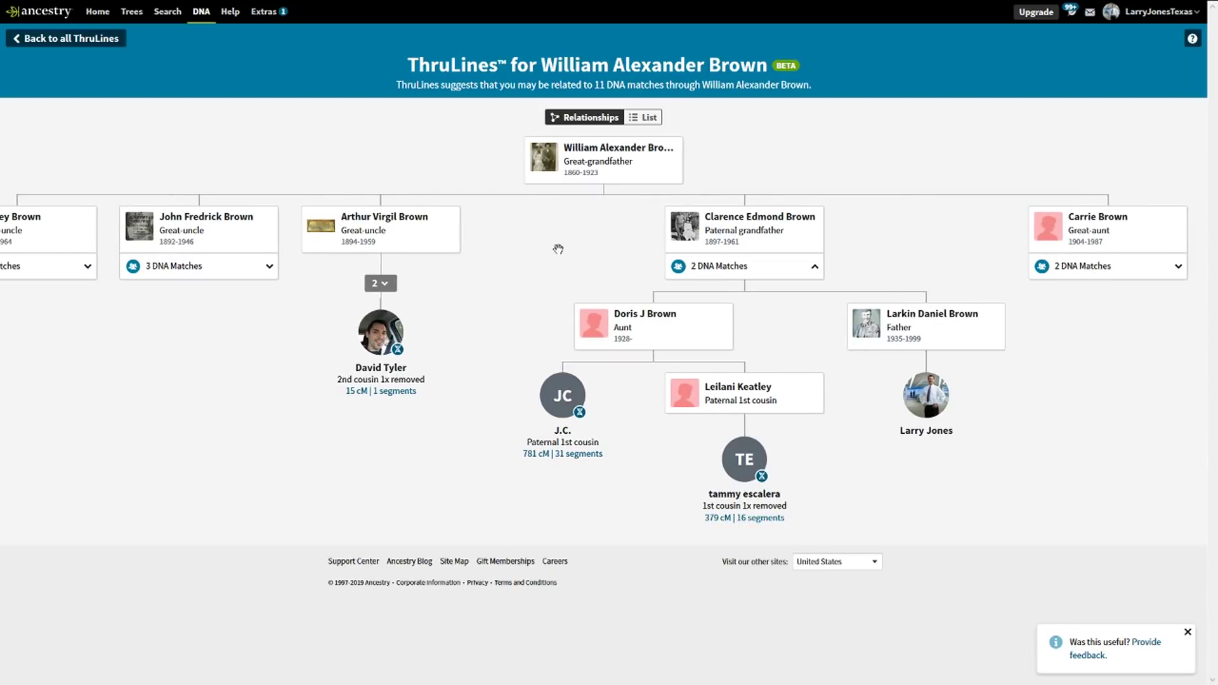
pyautogui.moveTo(558, 250); pyautogui.dragTo(614, 245)
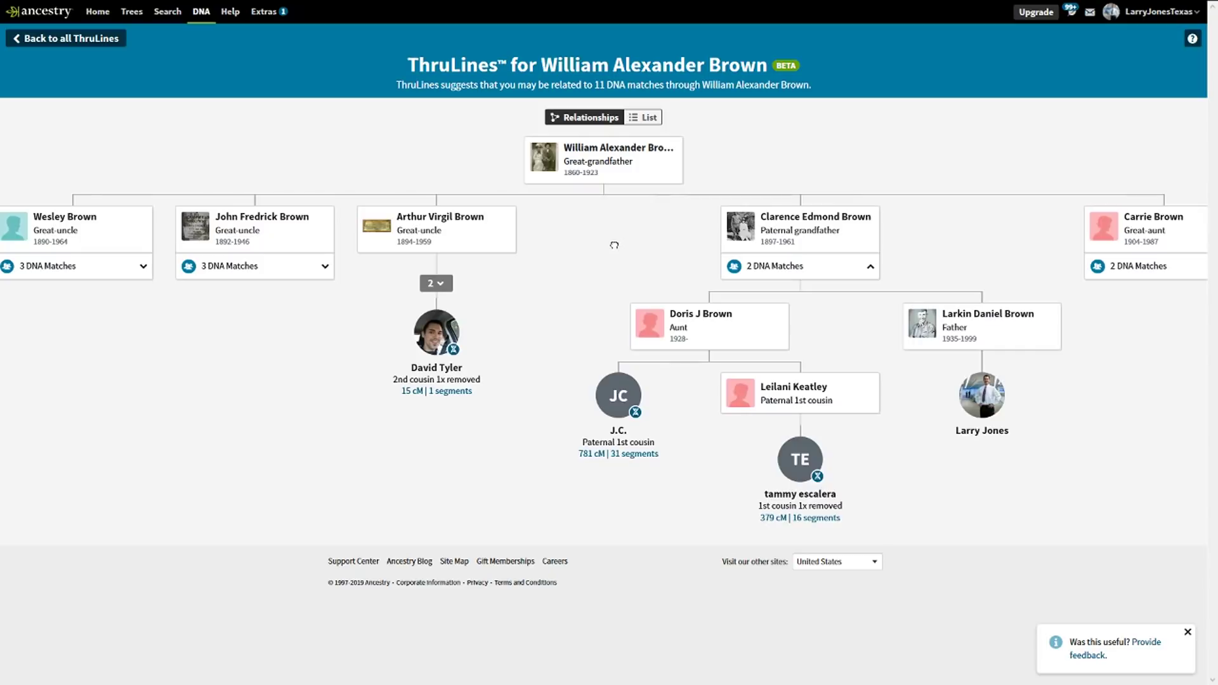
pyautogui.moveTo(1006, 259); pyautogui.dragTo(846, 251)
pyautogui.click(1026, 269)
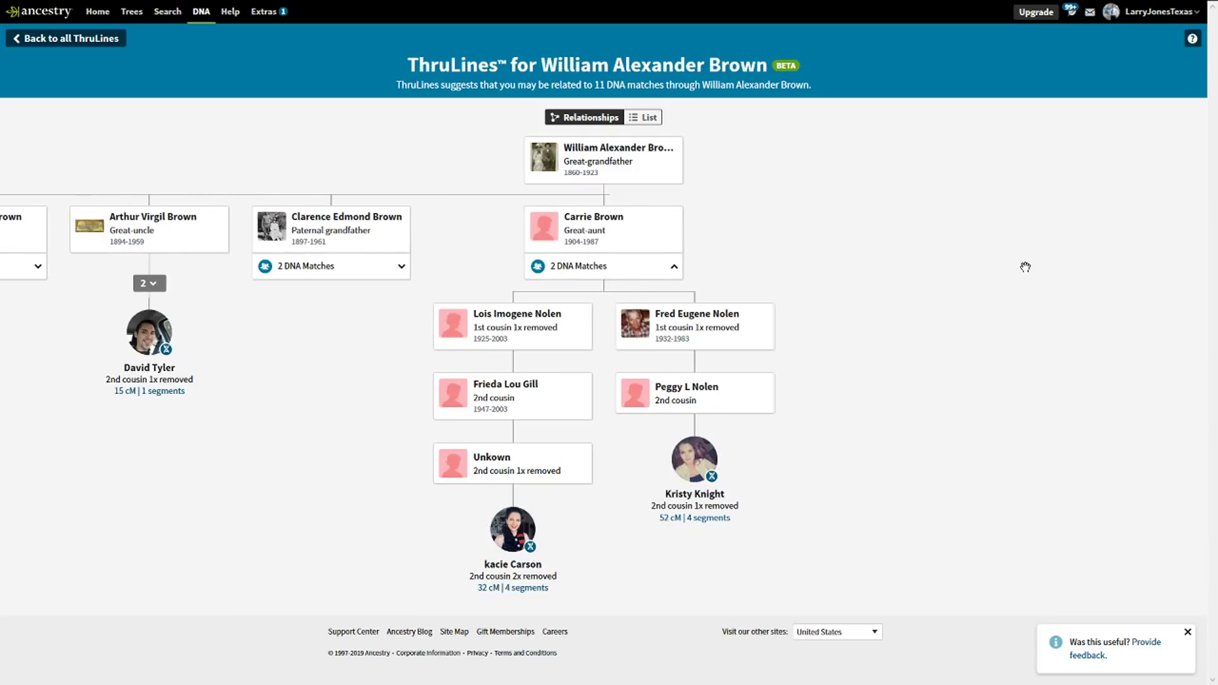
# Review the sibling branches in the great-grandfather's tree and expand the paternal grandfather's DNA matches
pyautogui.moveTo(766, 256); pyautogui.dragTo(926, 256)
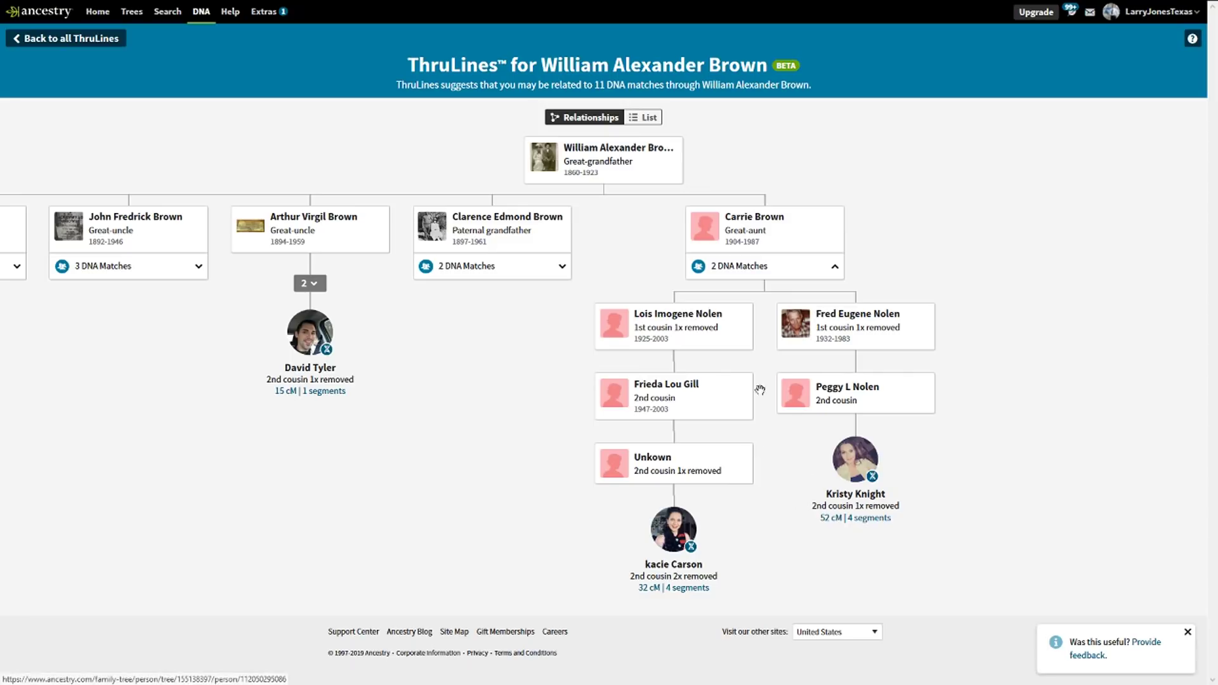
pyautogui.moveTo(532, 310); pyautogui.dragTo(721, 311)
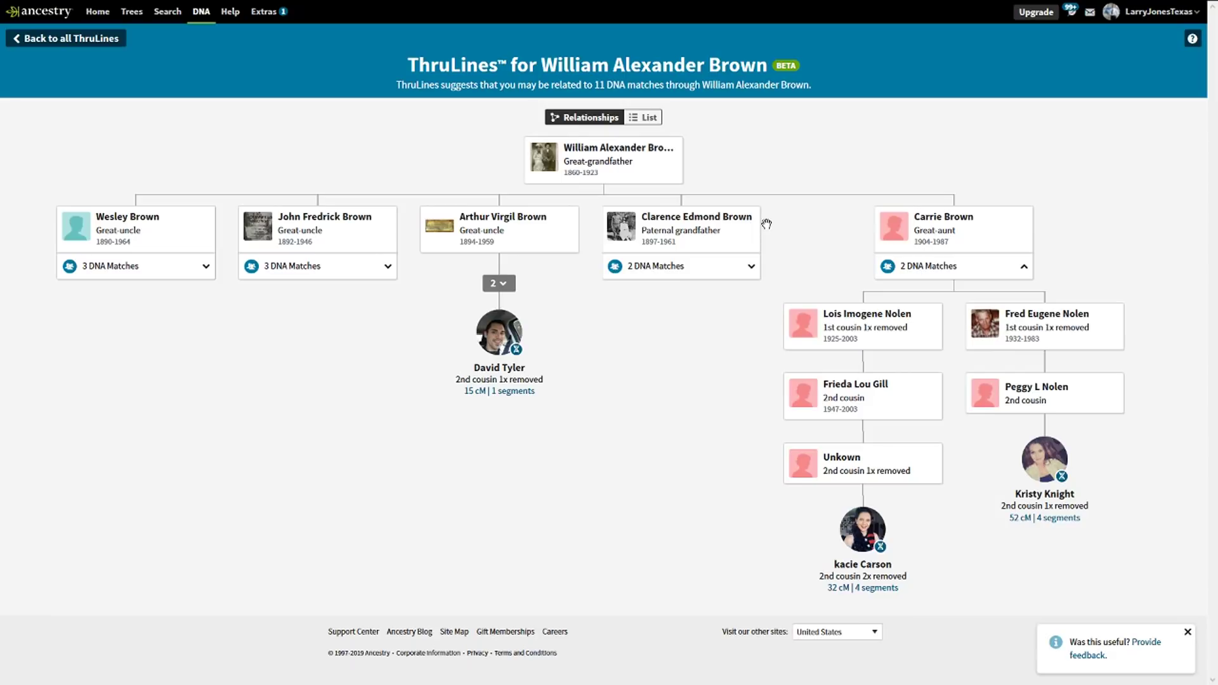
pyautogui.moveTo(779, 227)
pyautogui.mouseDown()
pyautogui.moveTo(805, 228)
pyautogui.moveTo(788, 229)
pyautogui.mouseUp()
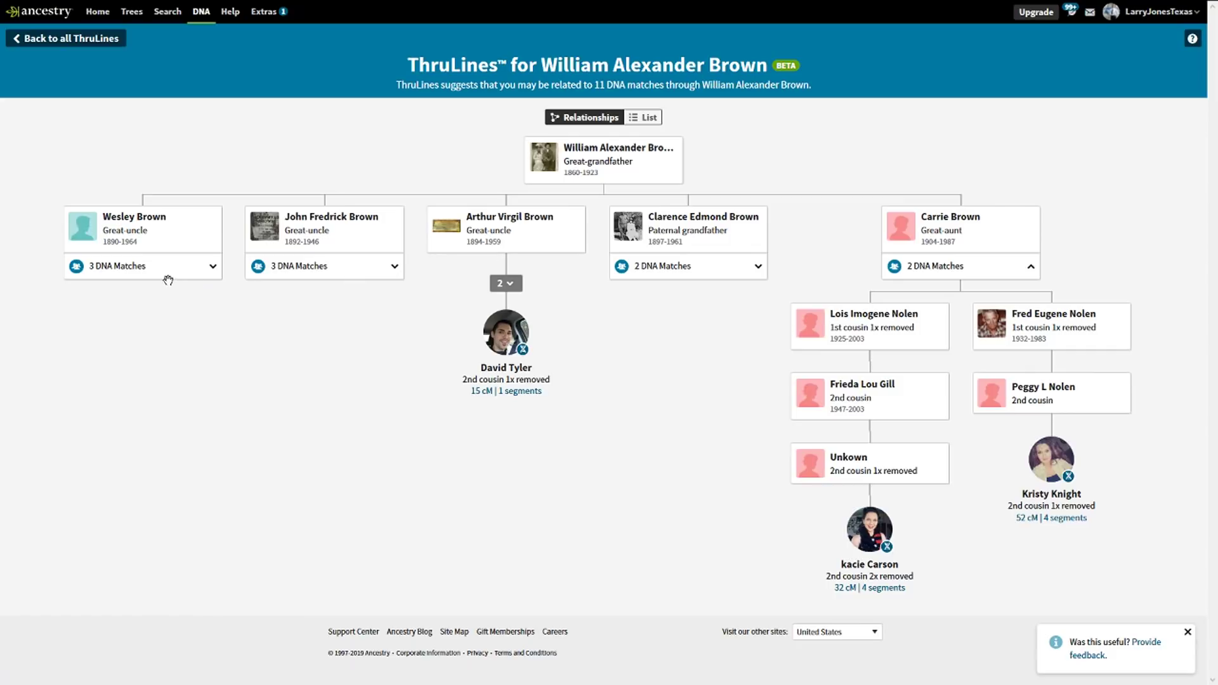
pyautogui.click(719, 272)
pyautogui.moveTo(335, 442); pyautogui.dragTo(649, 434)
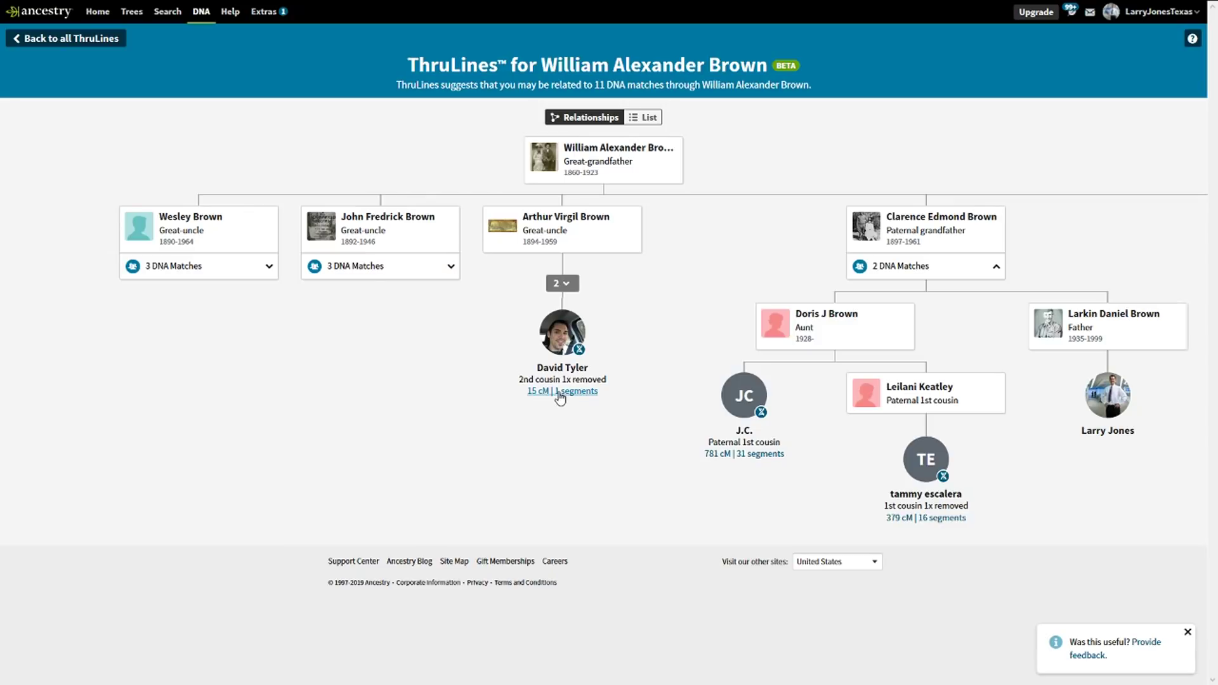
# Expand and review the branches of the two great-uncles who have three DNA matches each
pyautogui.click(376, 267)
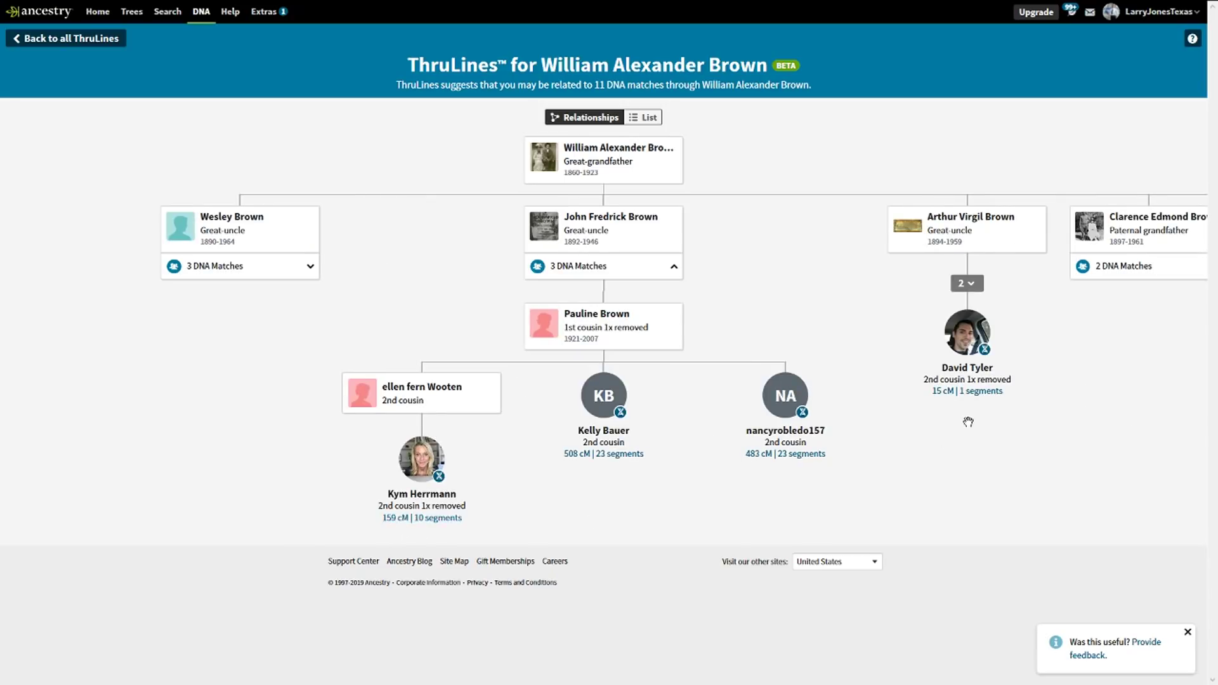
pyautogui.click(256, 271)
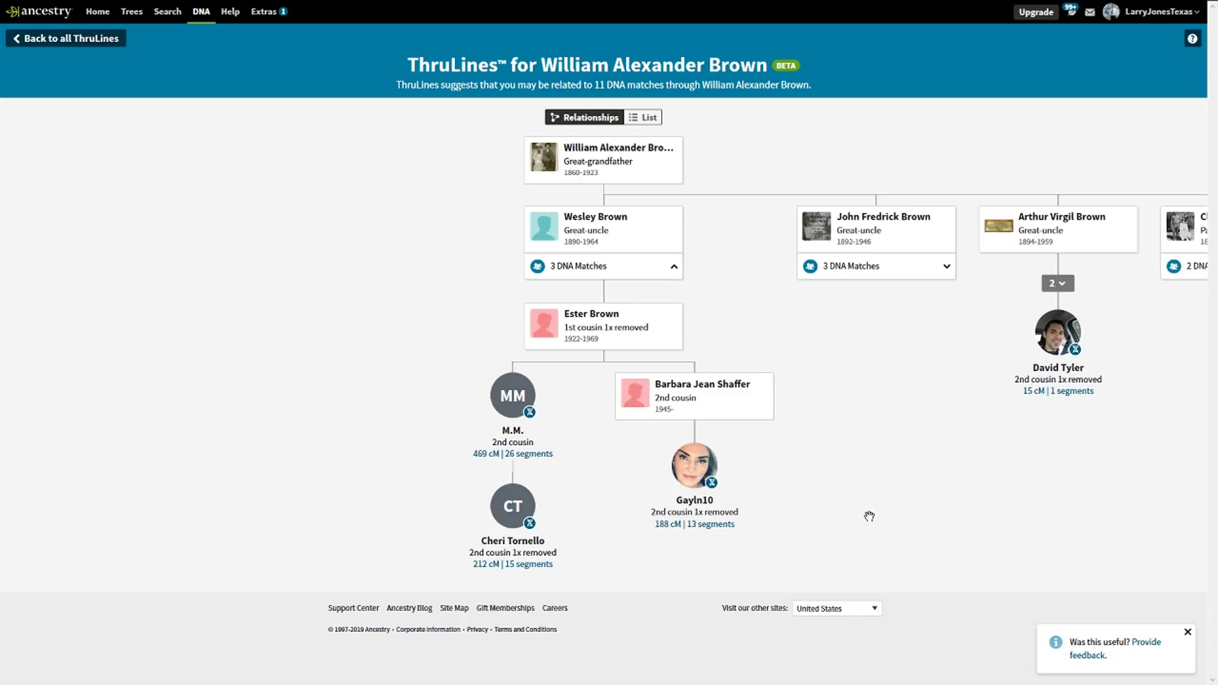
pyautogui.moveTo(869, 516); pyautogui.dragTo(446, 501)
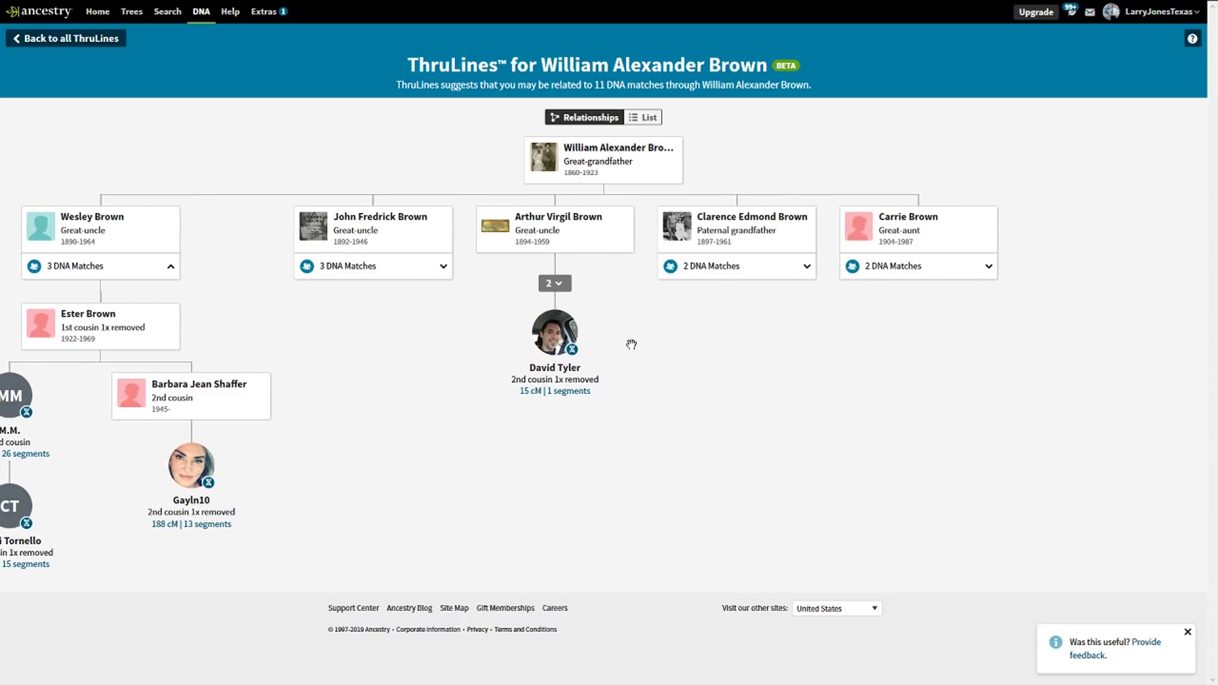
# Expand the paternal grandfather's branch and the two hidden generations under the third great-uncle, compare both lines, and return to all ThruLines
pyautogui.click(695, 269)
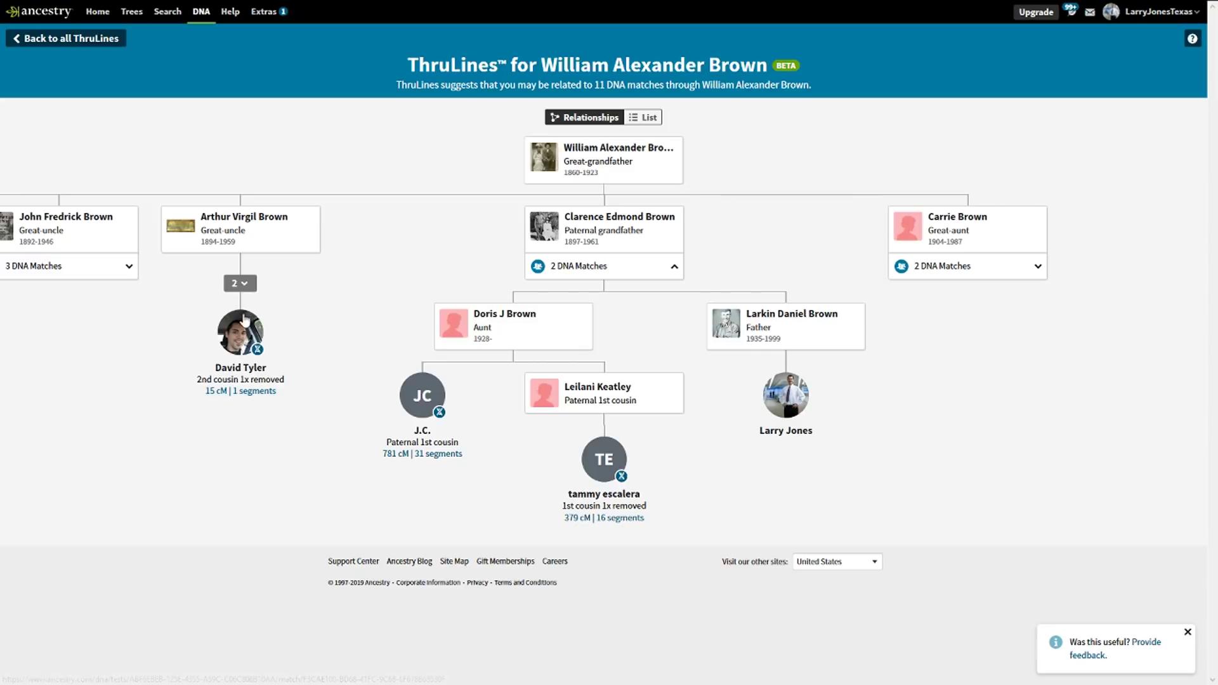
pyautogui.click(240, 283)
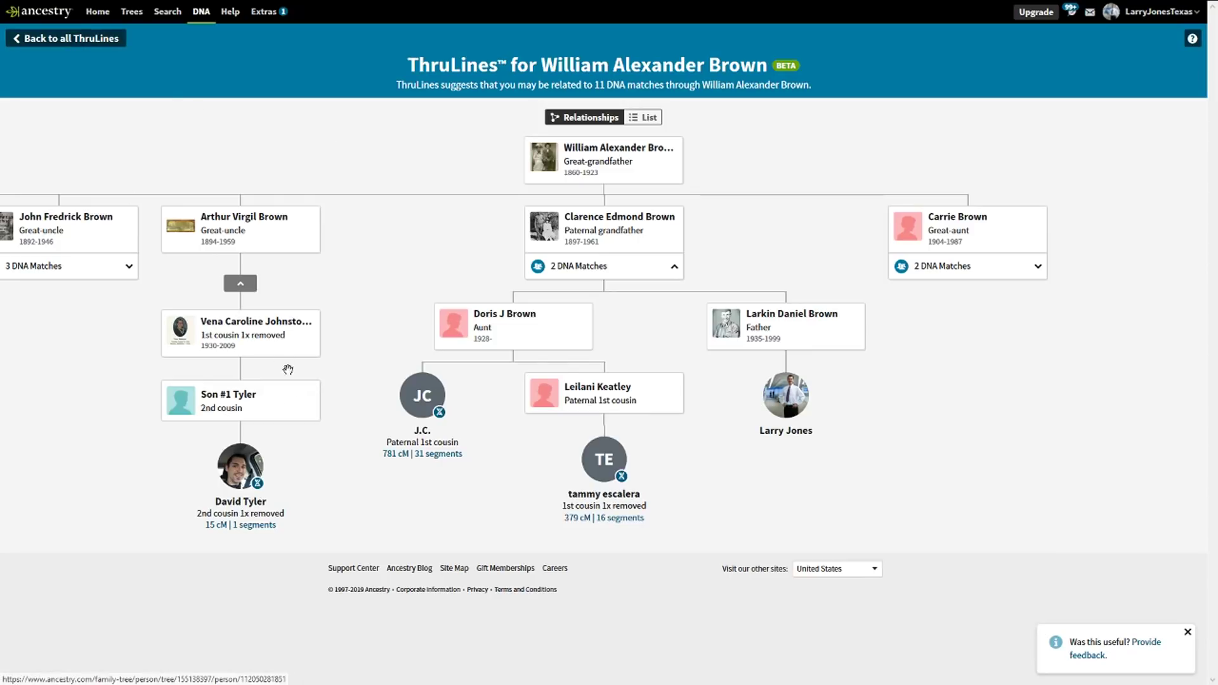
pyautogui.moveTo(309, 509); pyautogui.dragTo(447, 363)
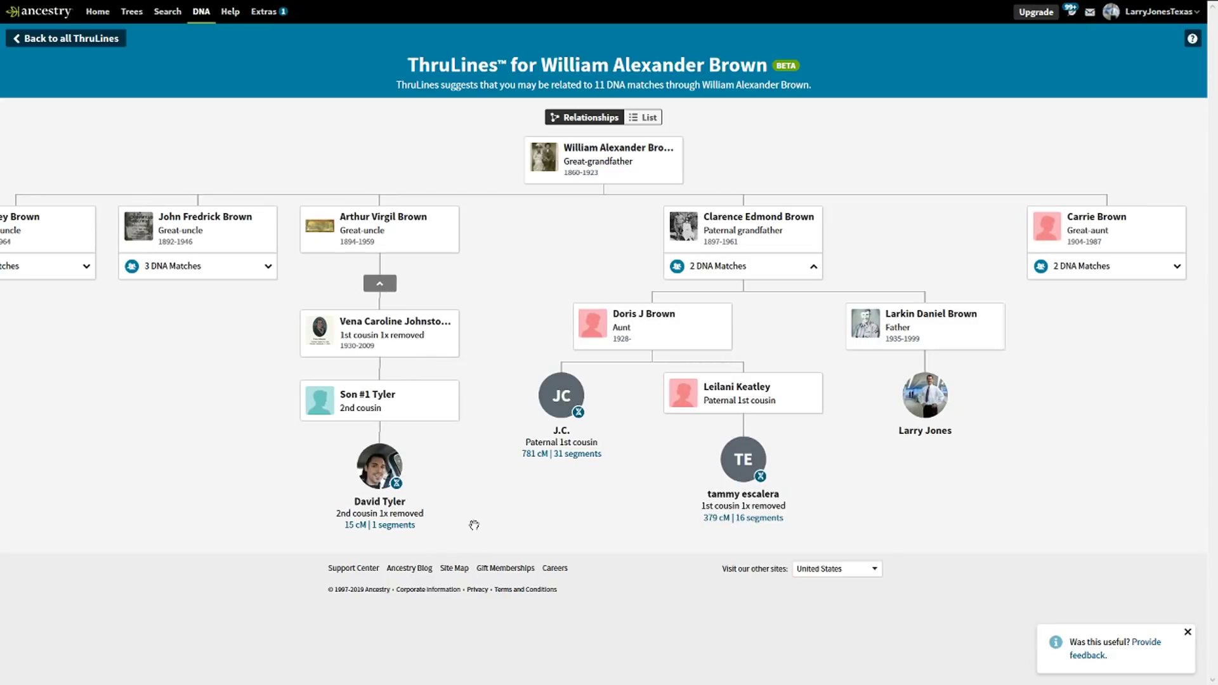
pyautogui.moveTo(489, 277)
pyautogui.mouseDown()
pyautogui.moveTo(527, 277)
pyautogui.moveTo(432, 279)
pyautogui.moveTo(498, 277)
pyautogui.mouseUp()
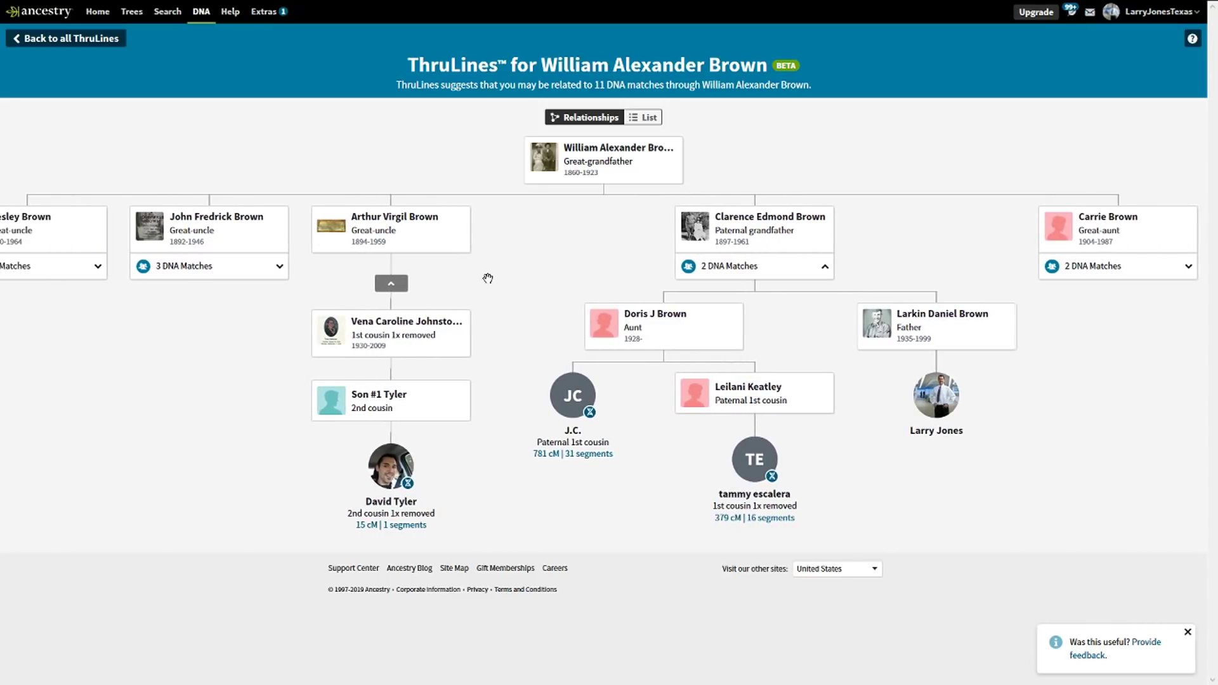
pyautogui.moveTo(525, 239); pyautogui.dragTo(585, 237)
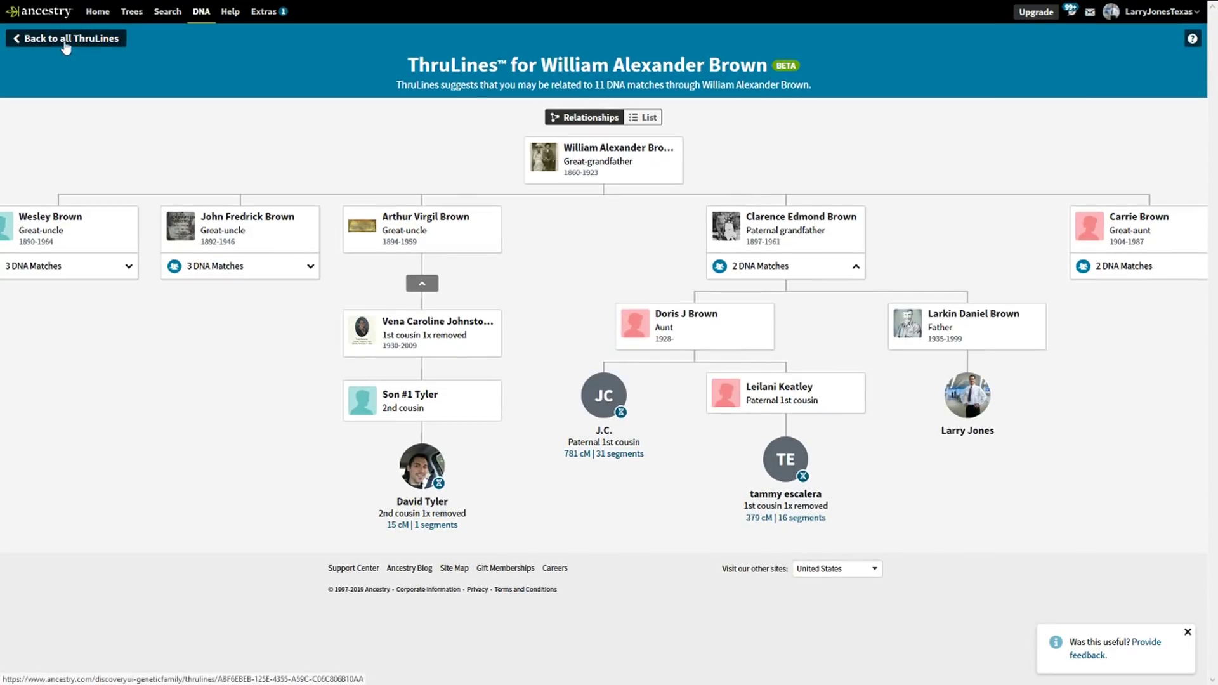
pyautogui.click(66, 41)
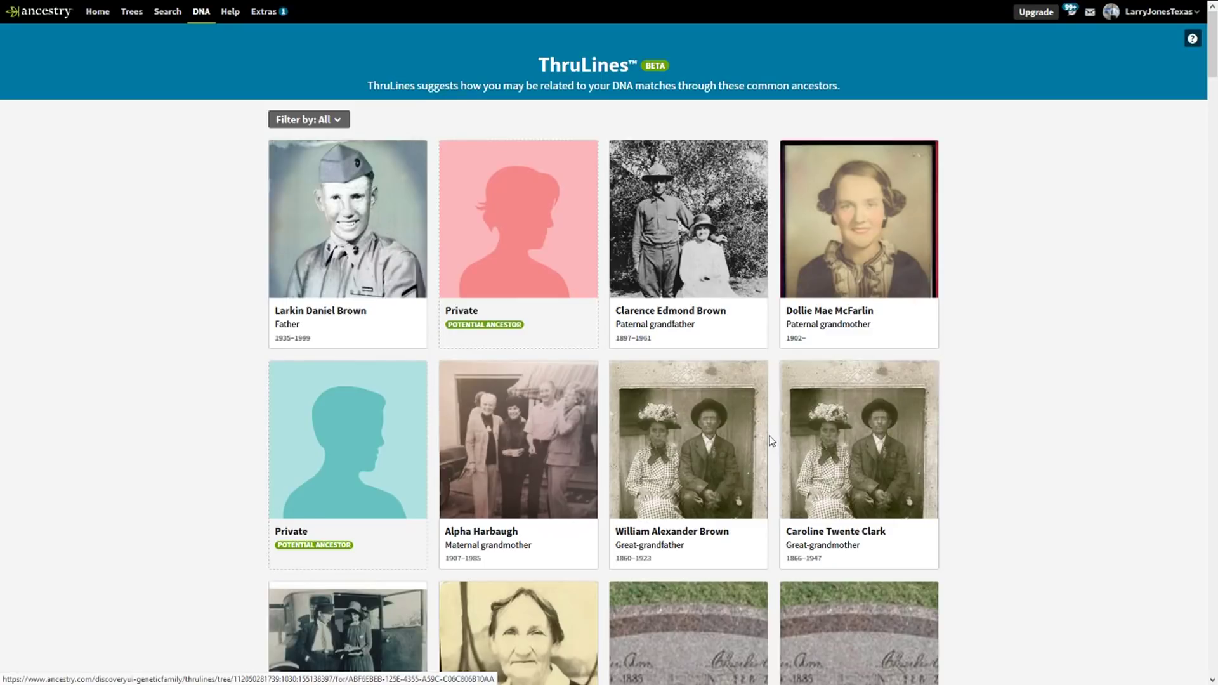
# Open the ThruLines for the paternal great-grandmother and view her children's branches
pyautogui.click(865, 442)
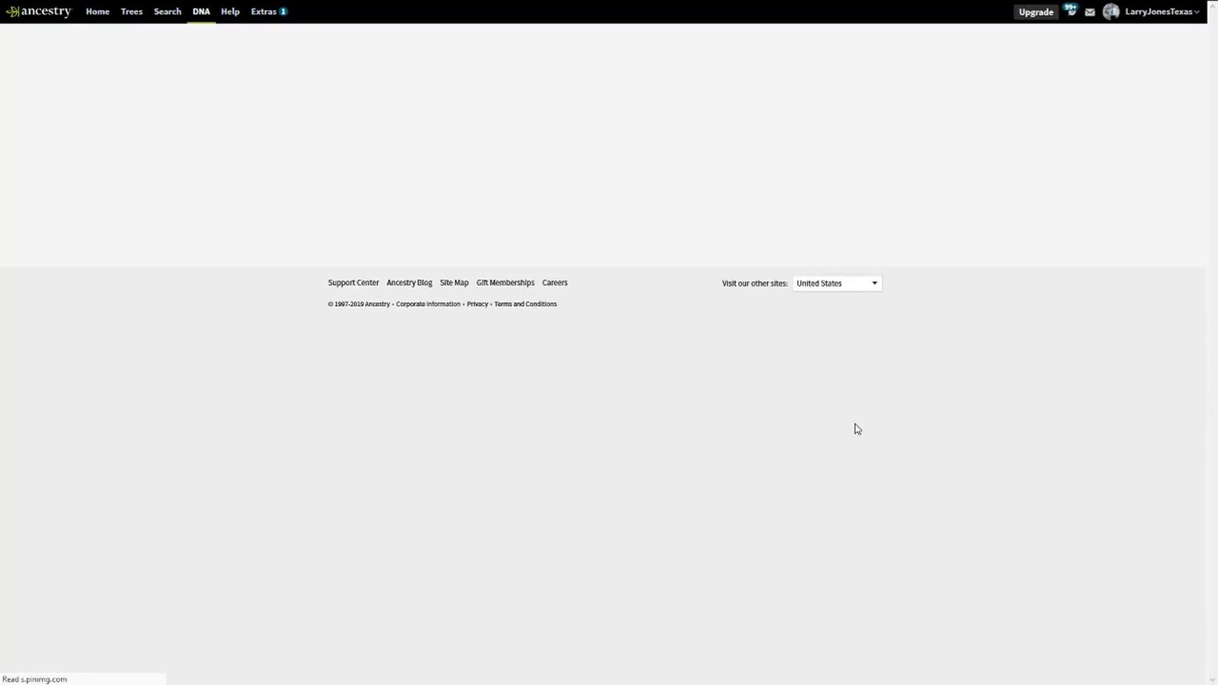
pyautogui.moveTo(435, 264); pyautogui.dragTo(620, 265)
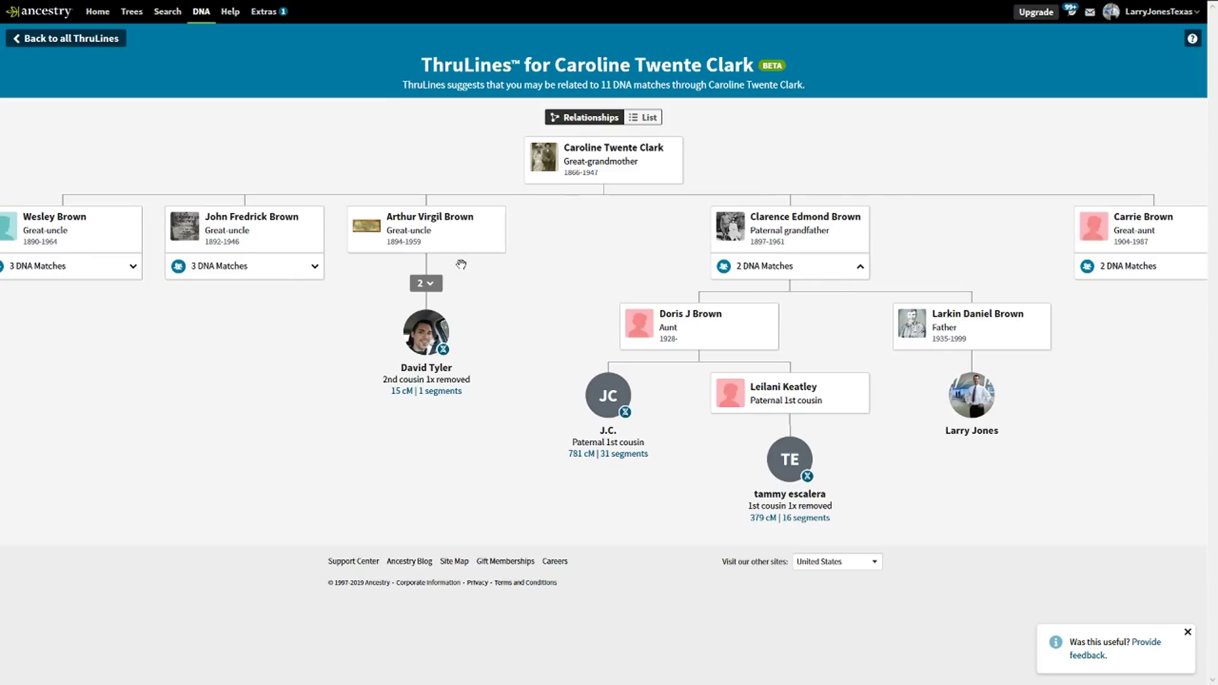
# Open the ThruLines for the paternal grandmother's father and expand the three hidden generations under the half great-aunt
pyautogui.click(66, 38)
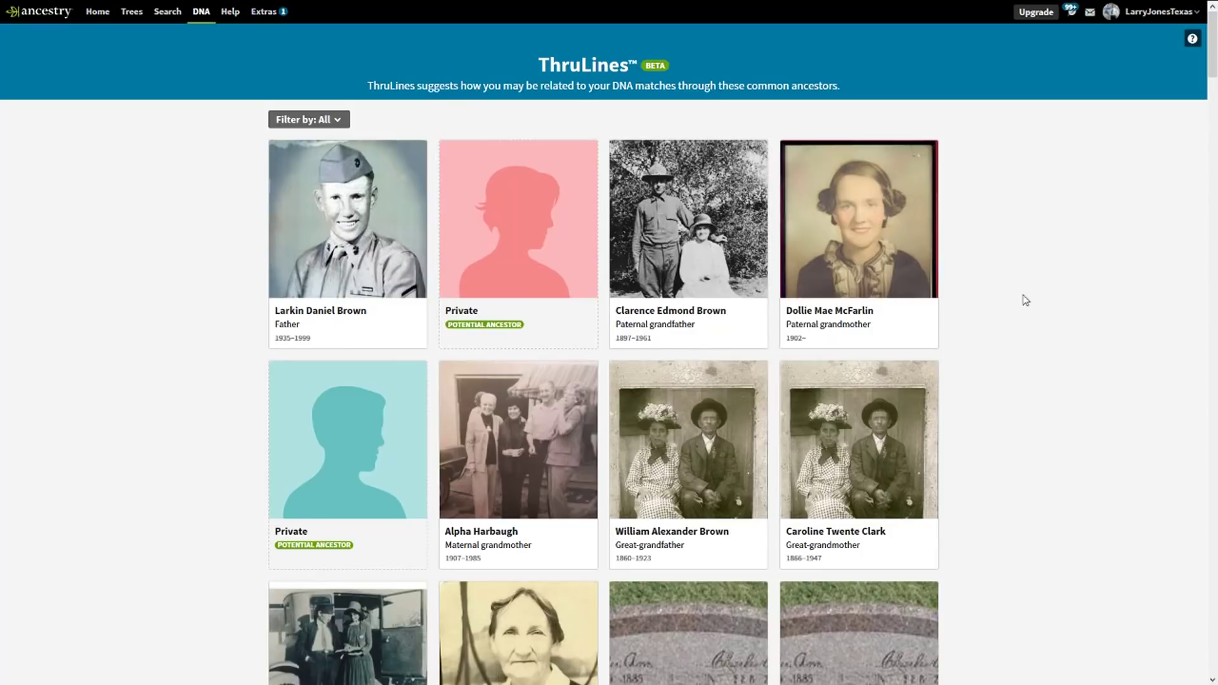
pyautogui.click(382, 608)
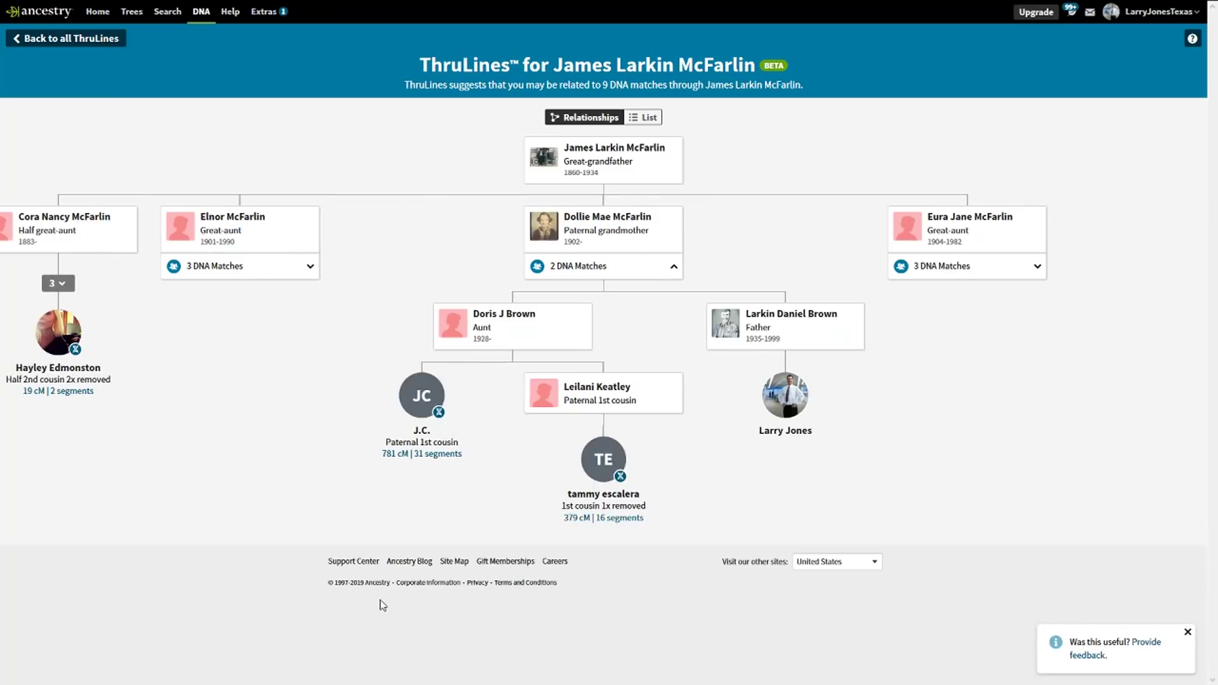
pyautogui.moveTo(416, 277); pyautogui.dragTo(571, 264)
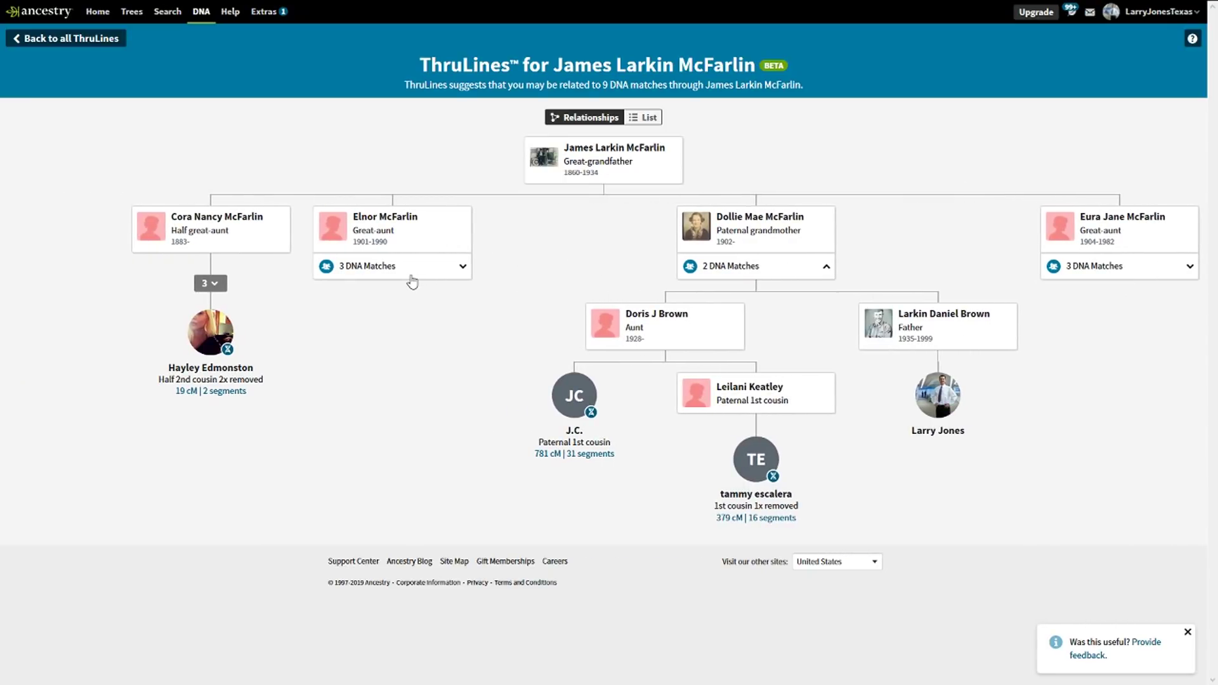
pyautogui.click(211, 282)
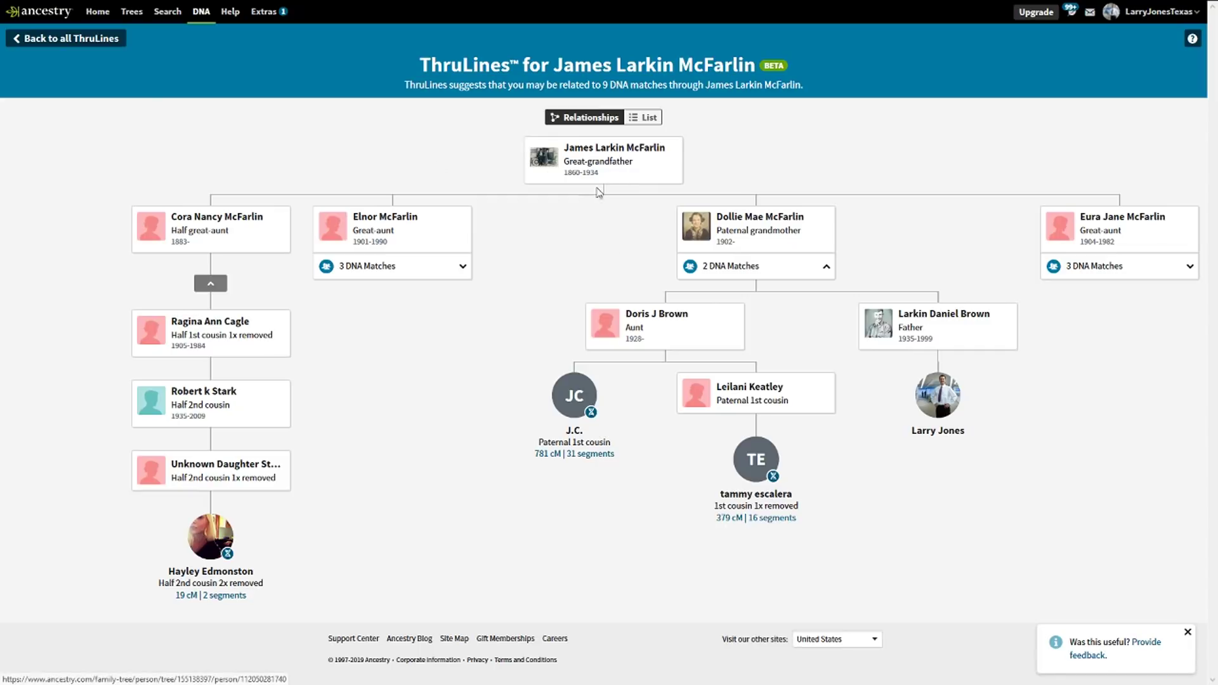
# View the ThruLines for the paternal grandmother's mother, check which children are listed, and return to all ThruLines
pyautogui.click(102, 40)
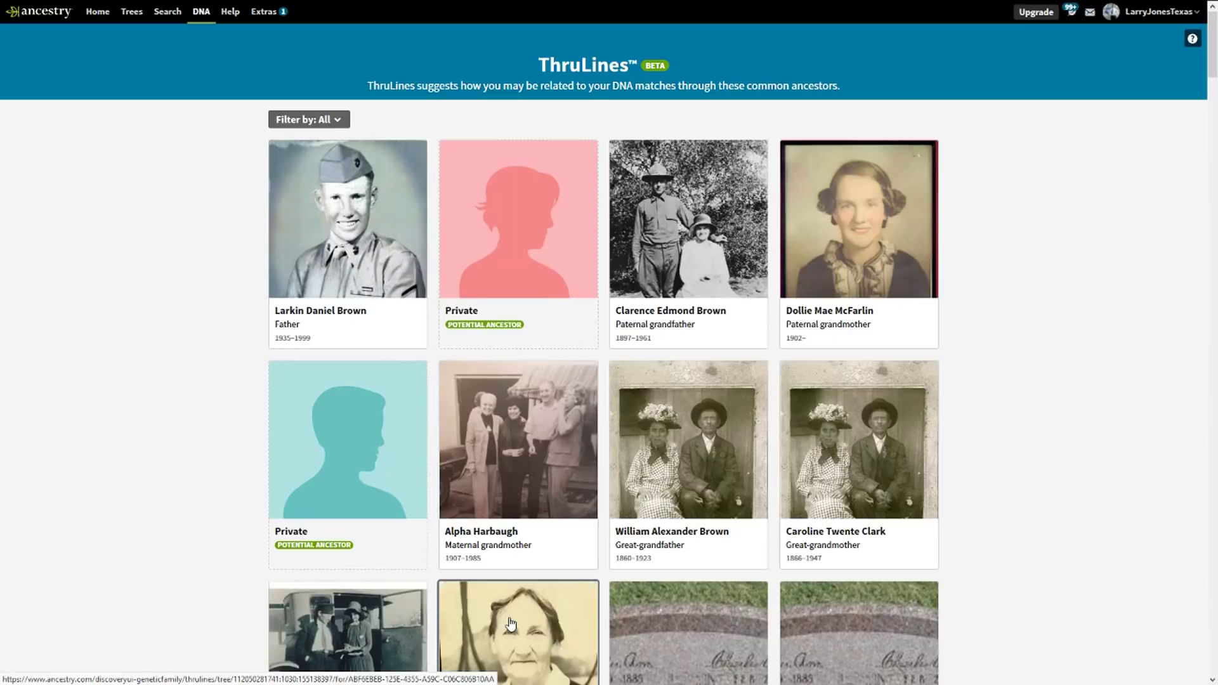
pyautogui.click(510, 625)
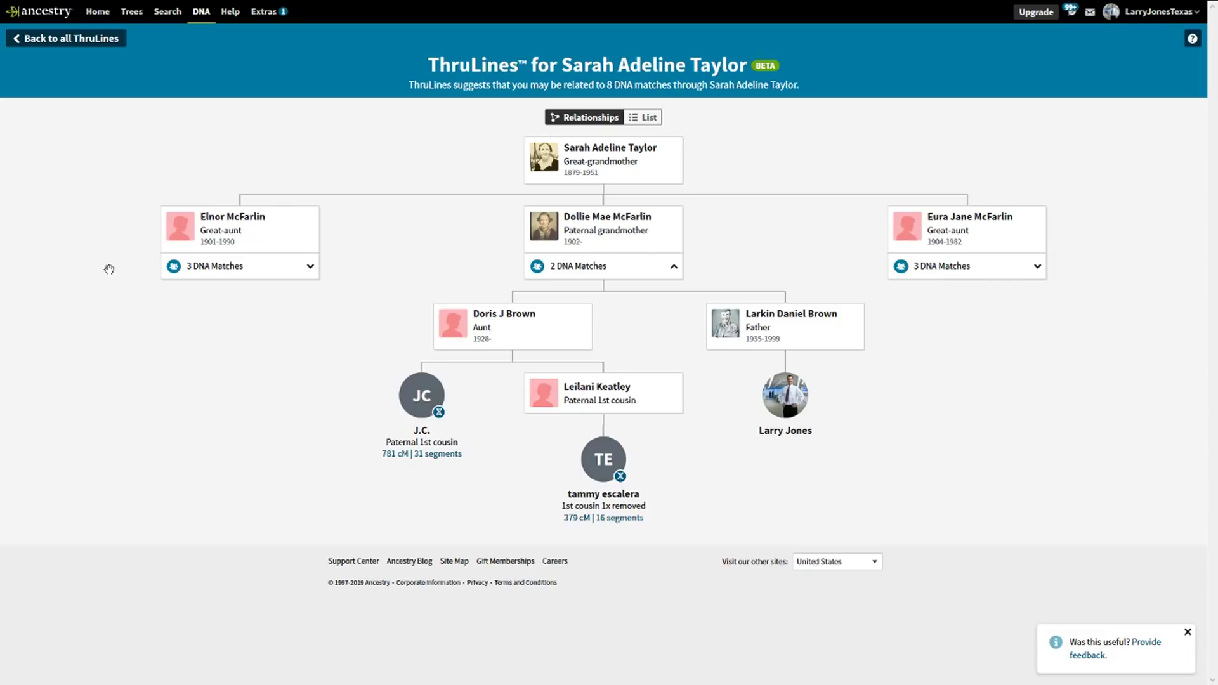
pyautogui.click(109, 41)
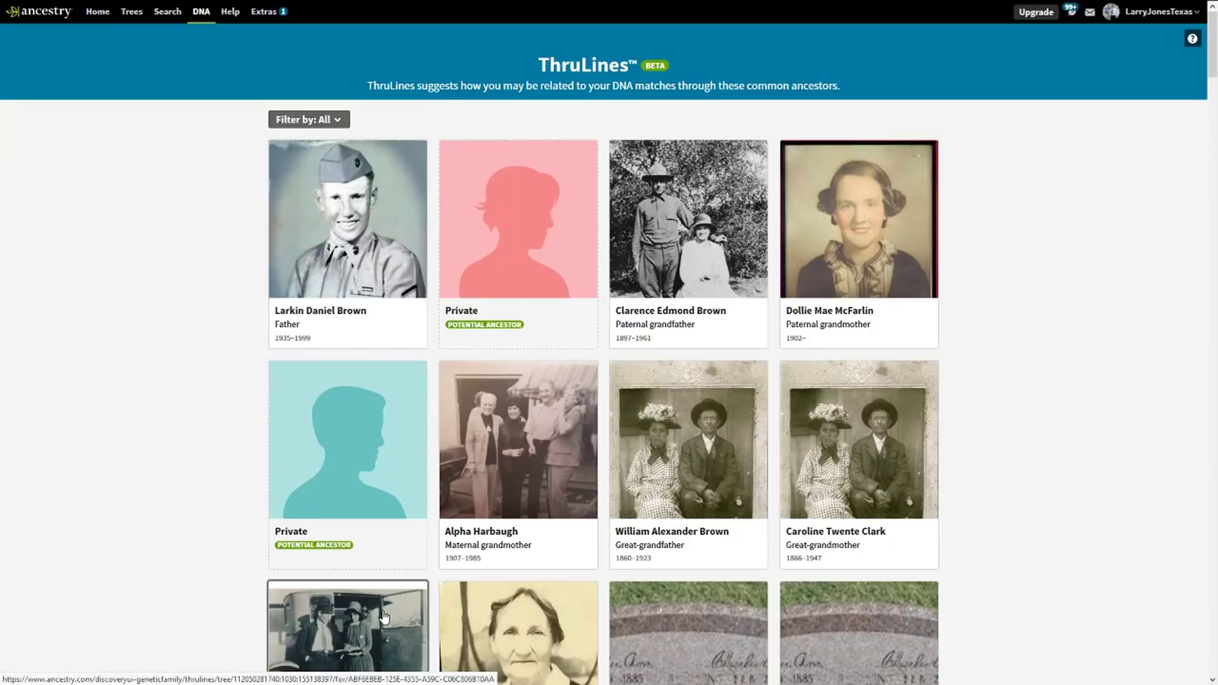
# Reopen the paternal grandmother's father's ThruLines and expand the DNA matches of both great-aunts and the half great-aunt's hidden generations
pyautogui.click(385, 615)
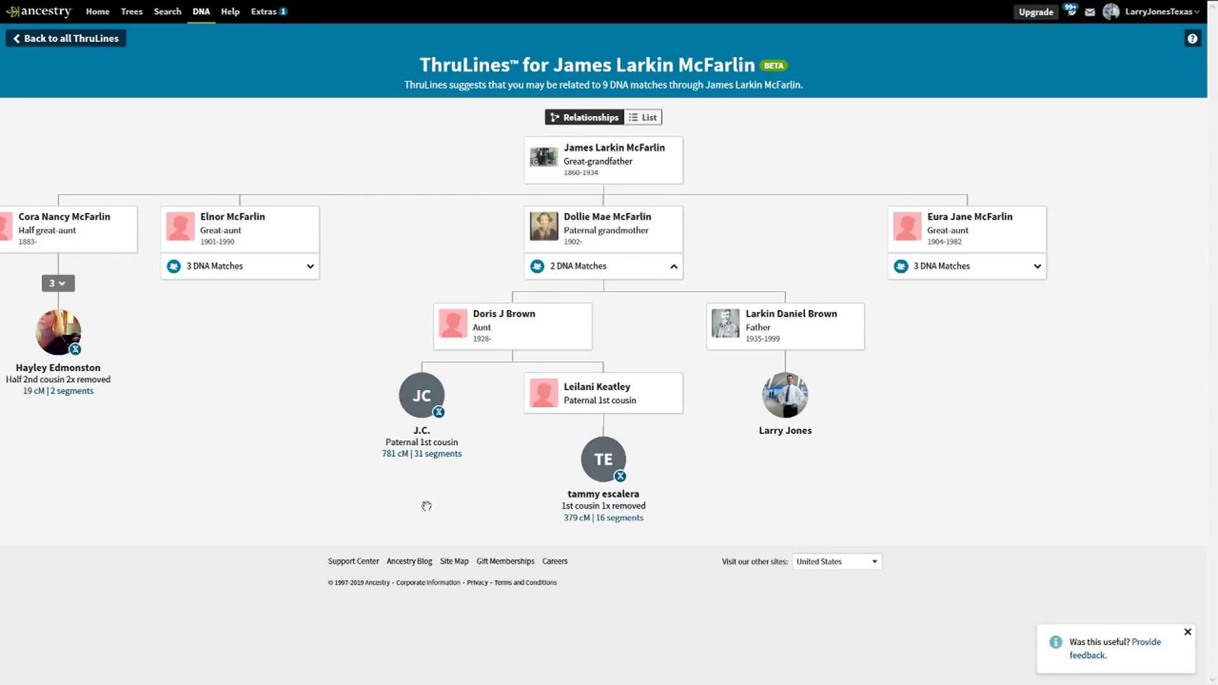
pyautogui.moveTo(421, 264); pyautogui.dragTo(478, 259)
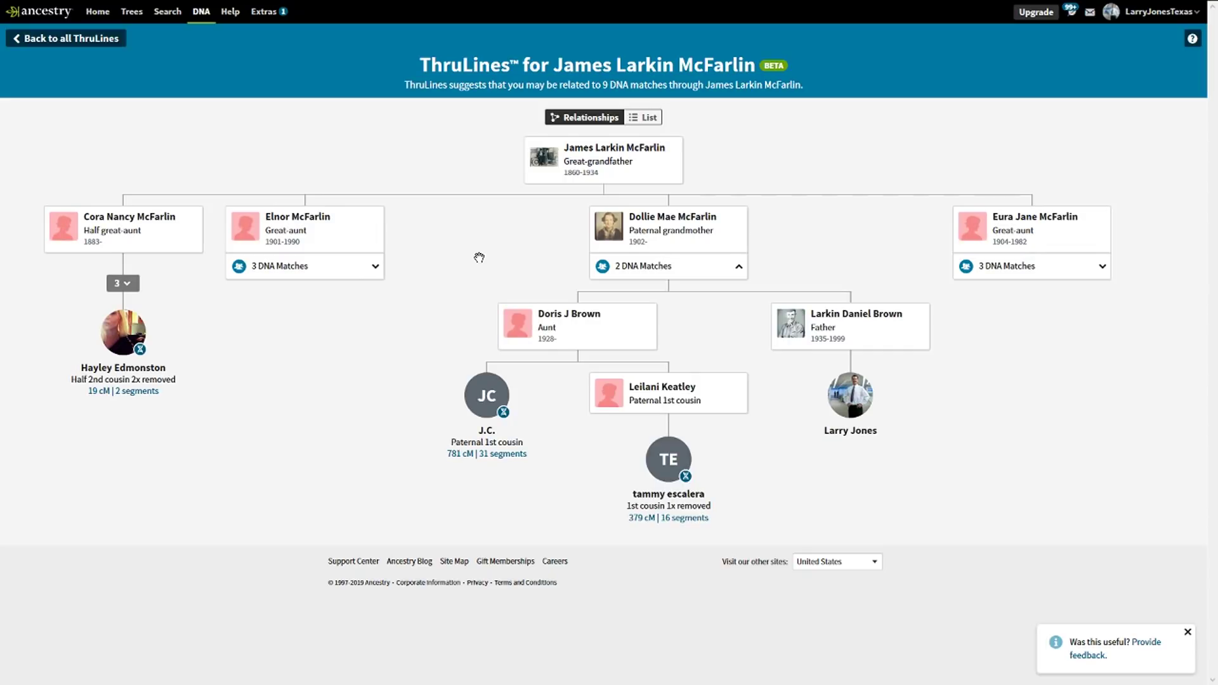
pyautogui.click(358, 274)
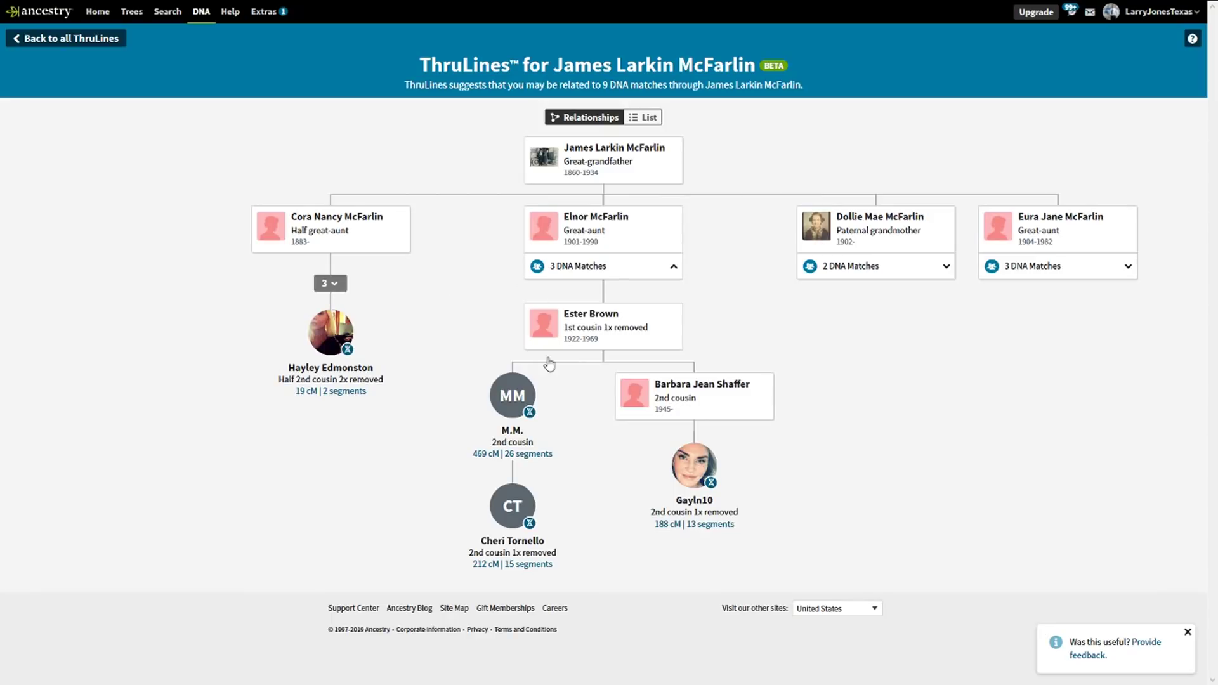
pyautogui.click(1065, 264)
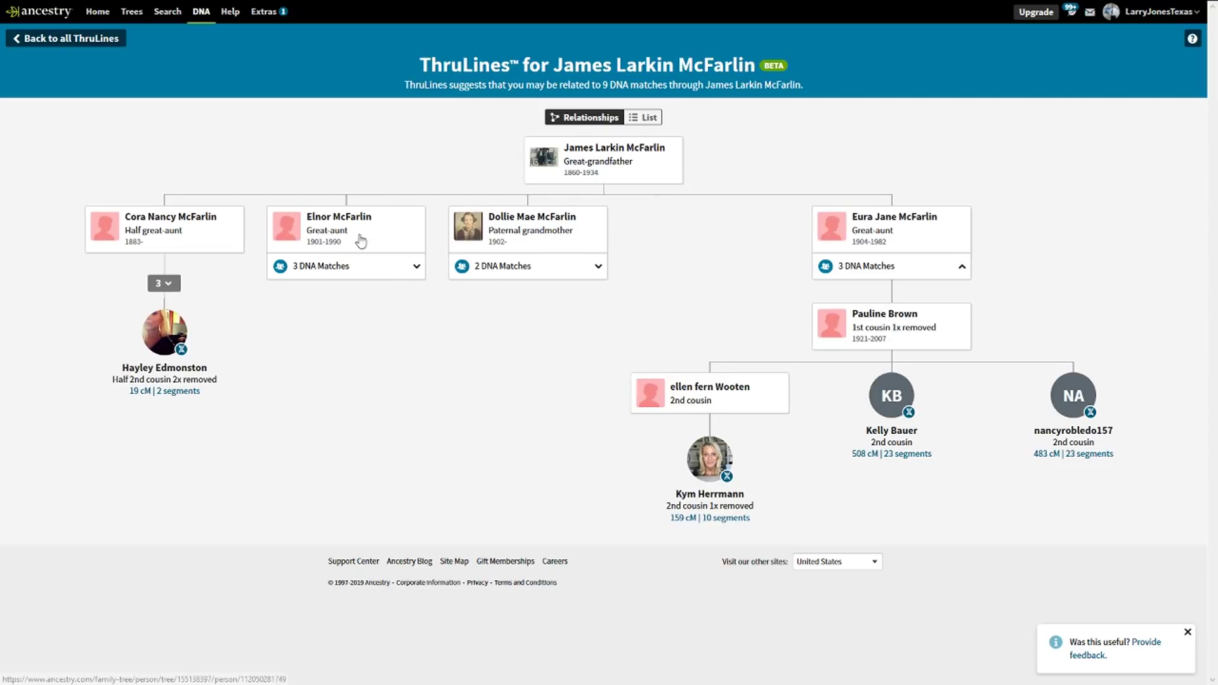
pyautogui.click(164, 283)
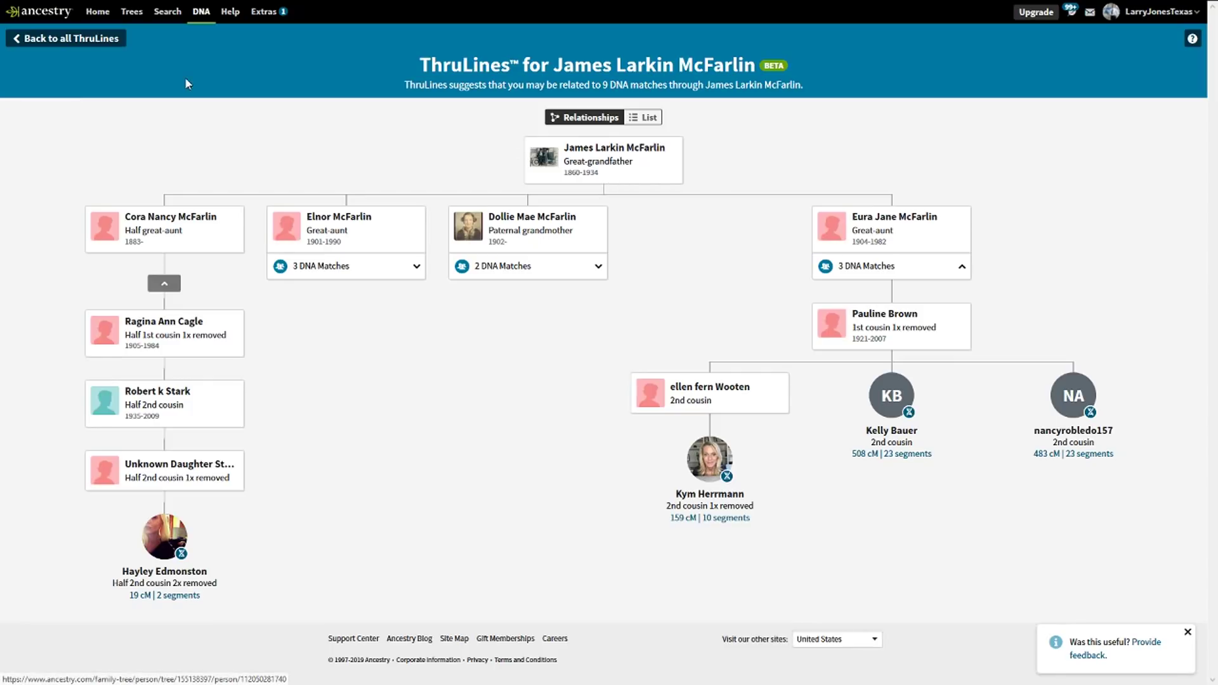
# Compare those branches with the ThruLines for the great-grandmother on the same side, and return to all ThruLines
pyautogui.click(64, 38)
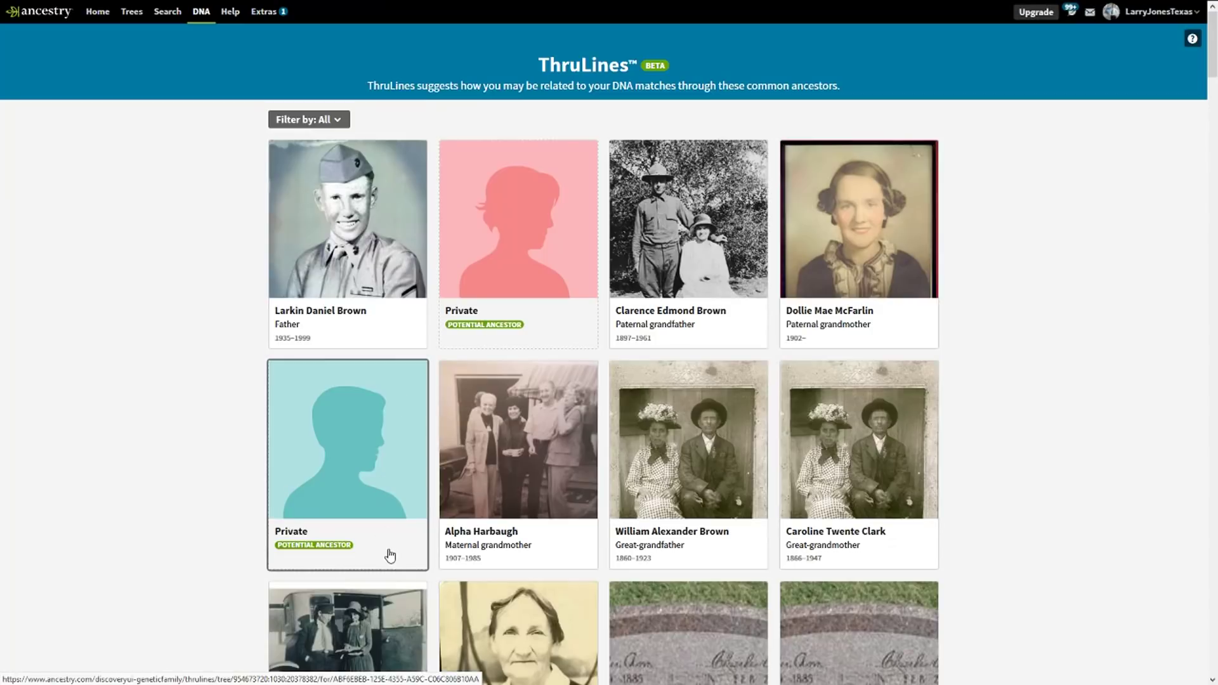
pyautogui.click(487, 607)
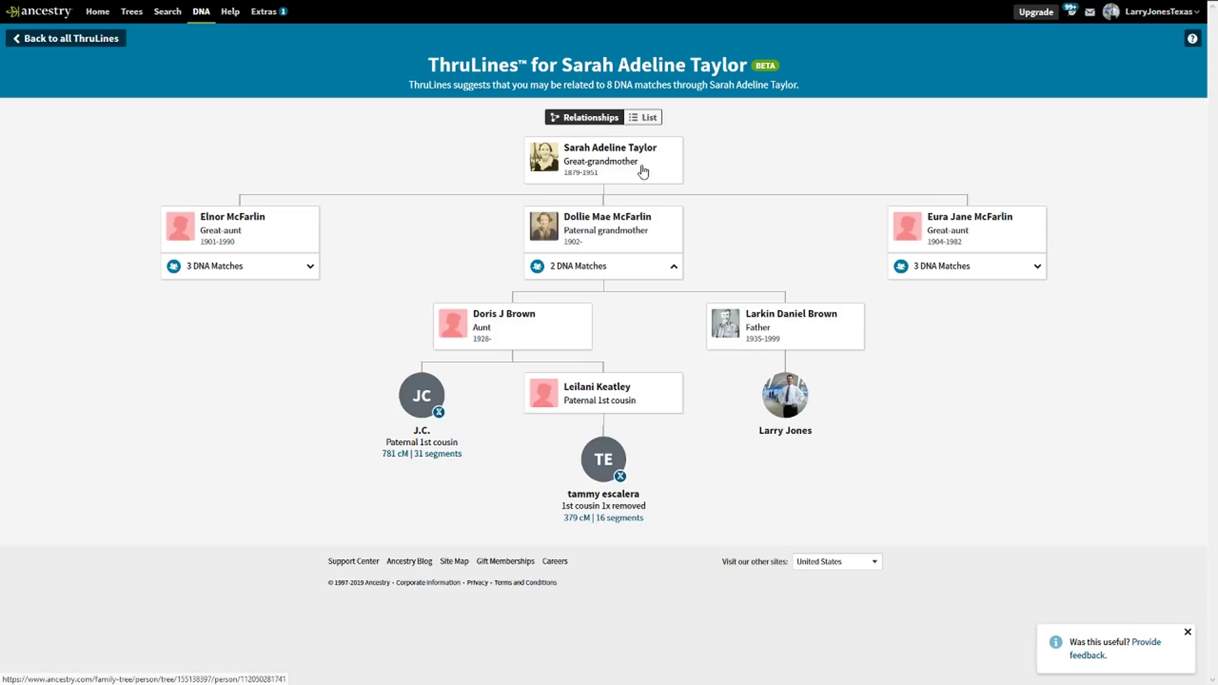
pyautogui.click(77, 39)
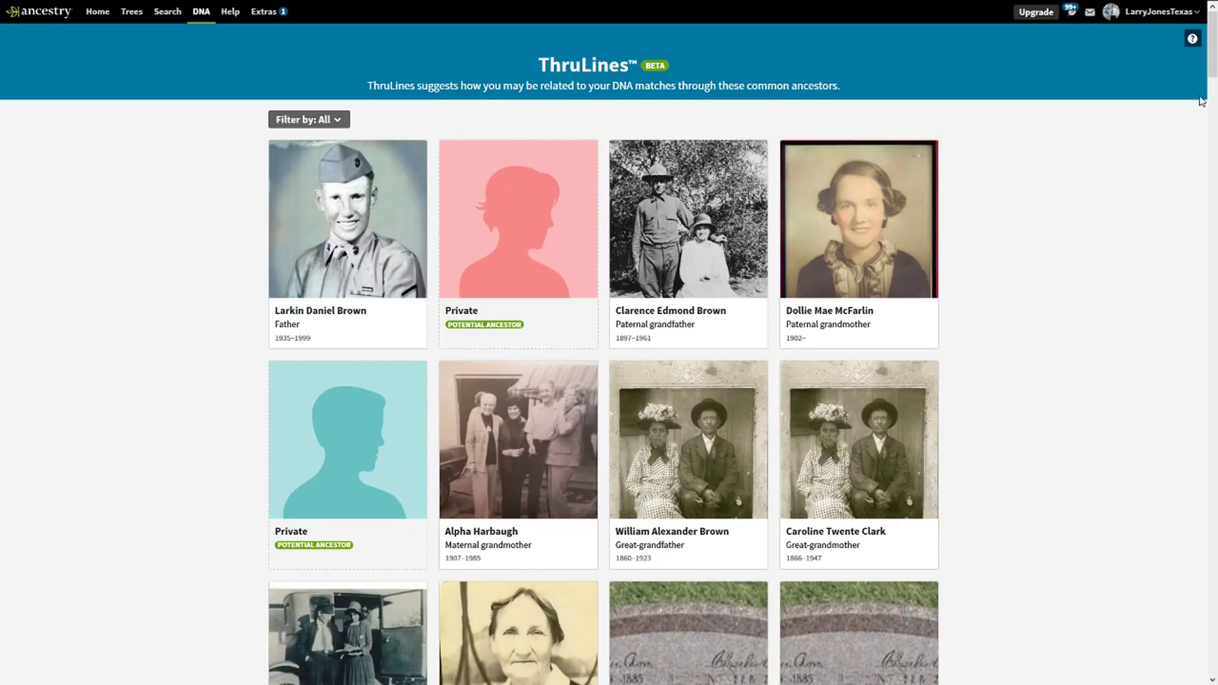
# View the ThruLines for the maternal grandmother's father and return to the full ancestor list
pyautogui.scroll(-3, 1205, 104)
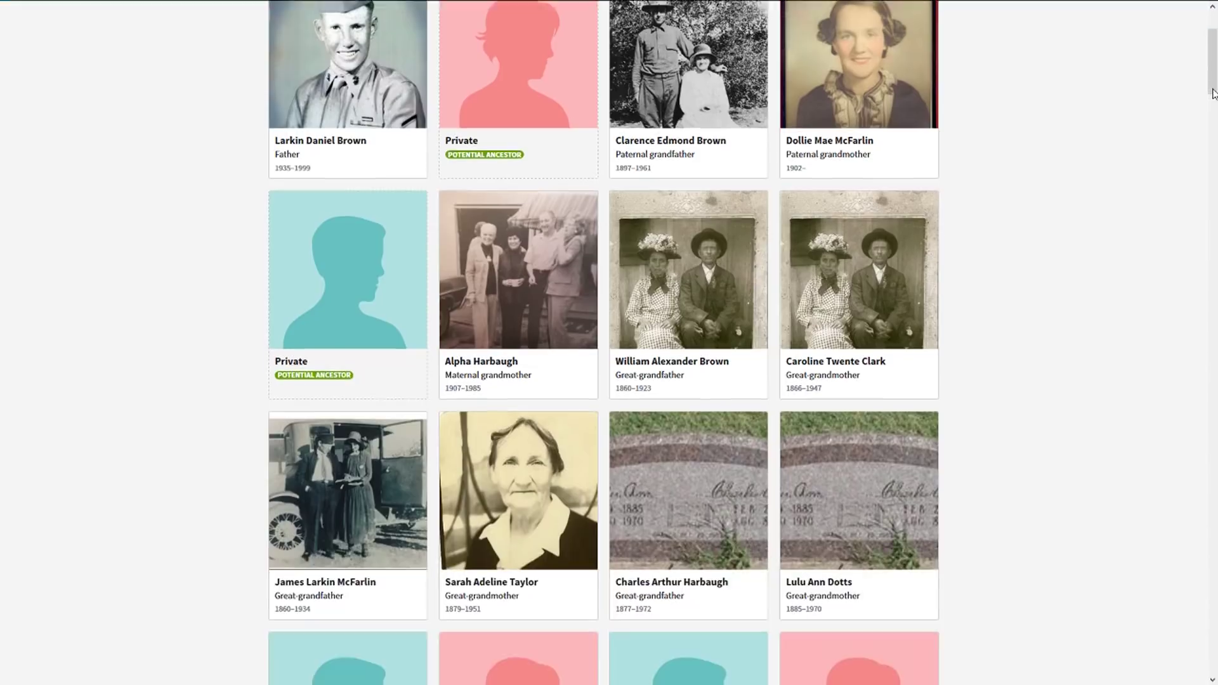
pyautogui.moveTo(1211, 93); pyautogui.dragTo(1211, 112)
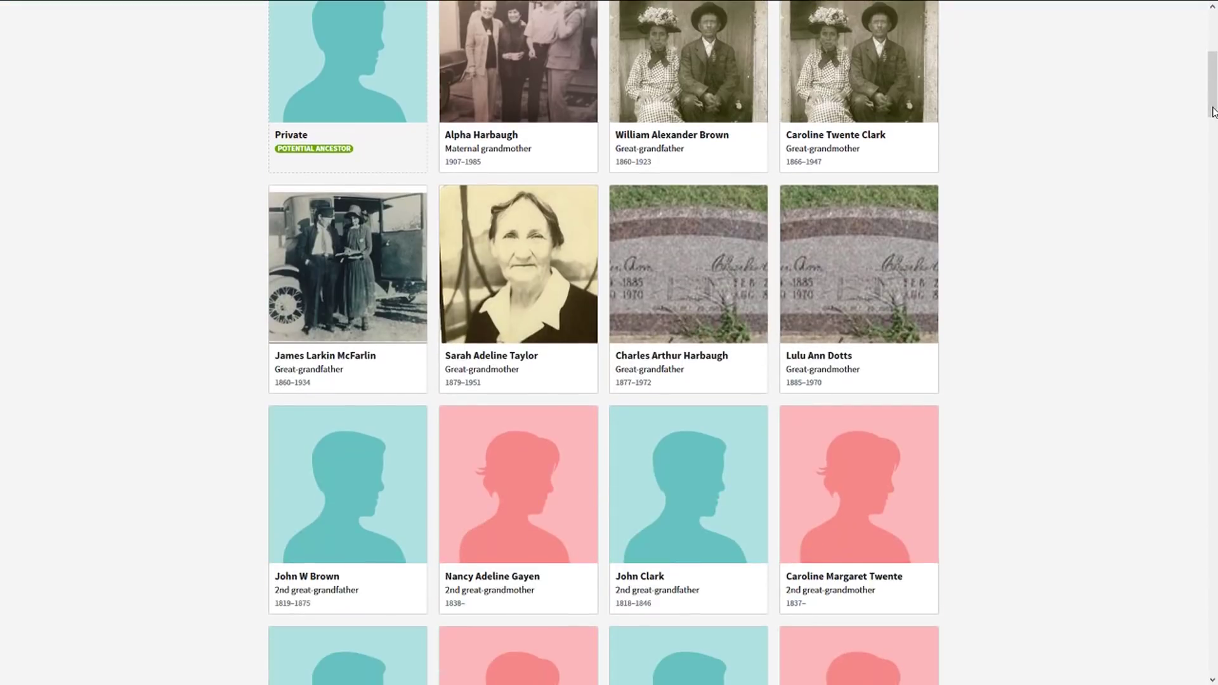
pyautogui.click(717, 284)
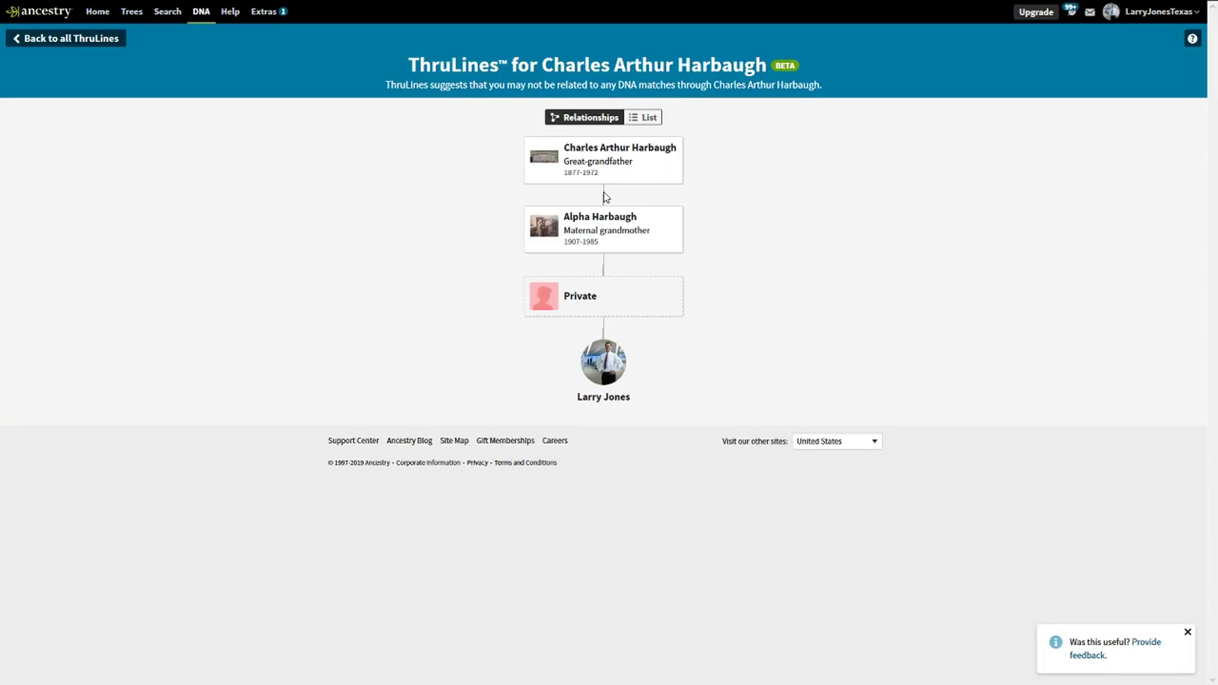
pyautogui.click(125, 52)
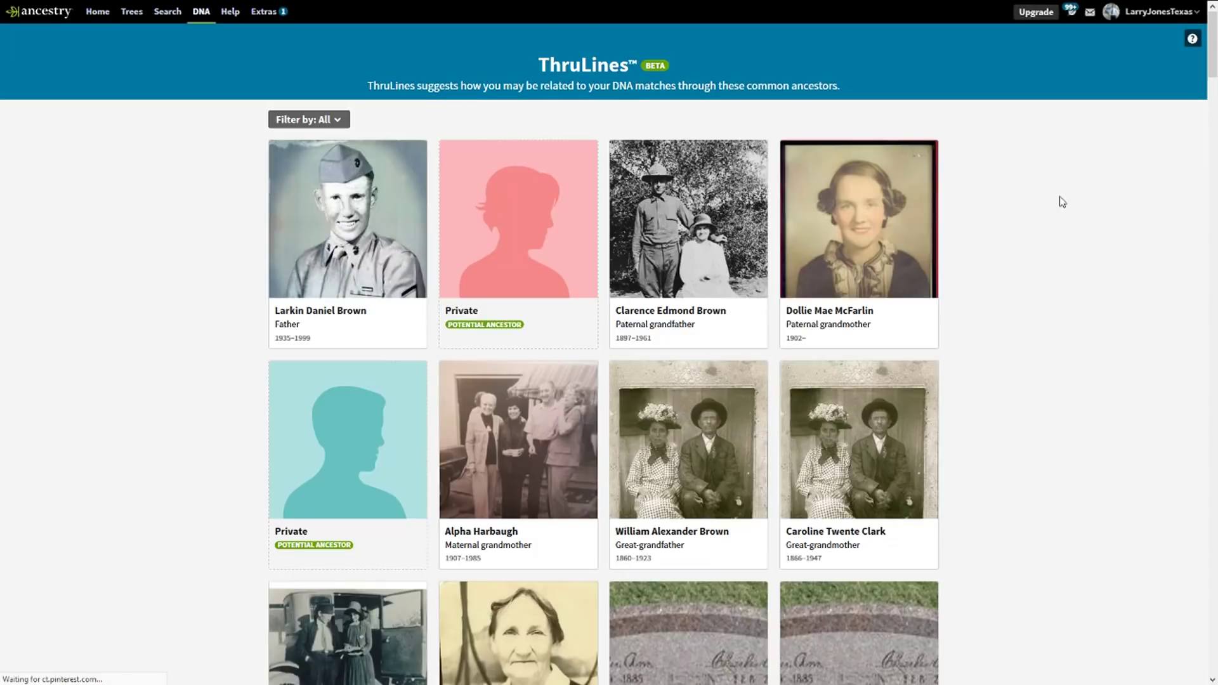
# Open the ThruLines for the paternal great-grandfather's father and expand the hidden generations under both the 2nd great-aunt and the great-grandfather
pyautogui.moveTo(1212, 57); pyautogui.dragTo(1212, 93)
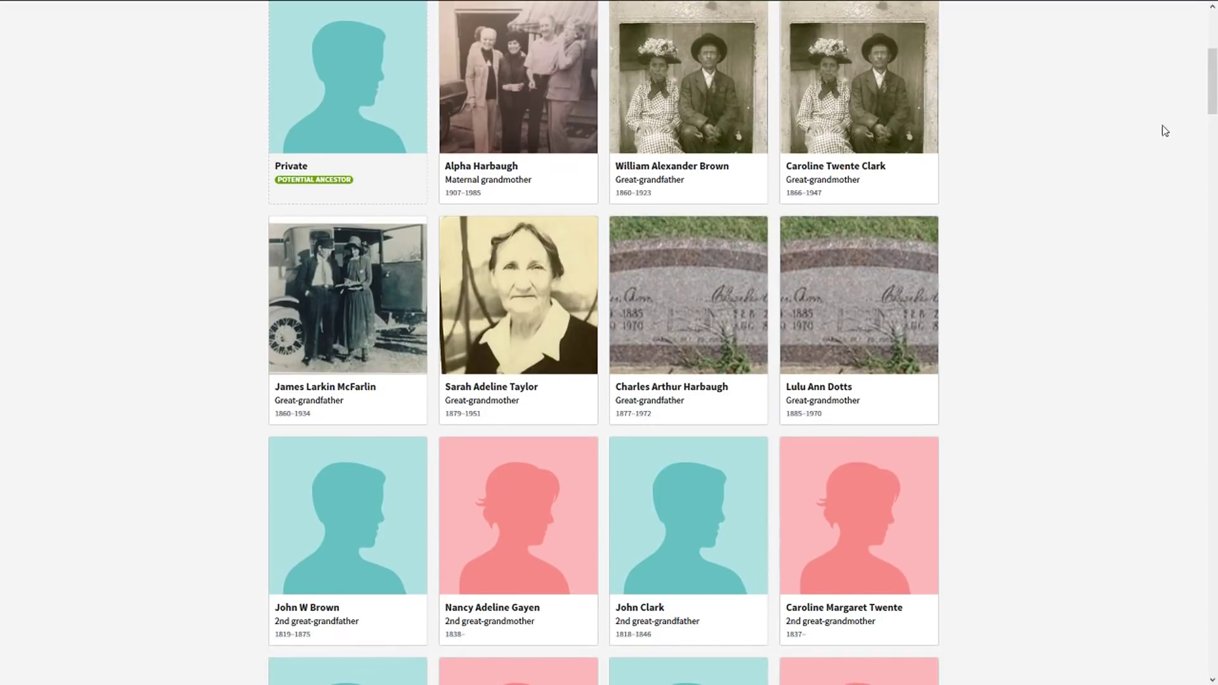
pyautogui.moveTo(1211, 78); pyautogui.dragTo(1213, 98)
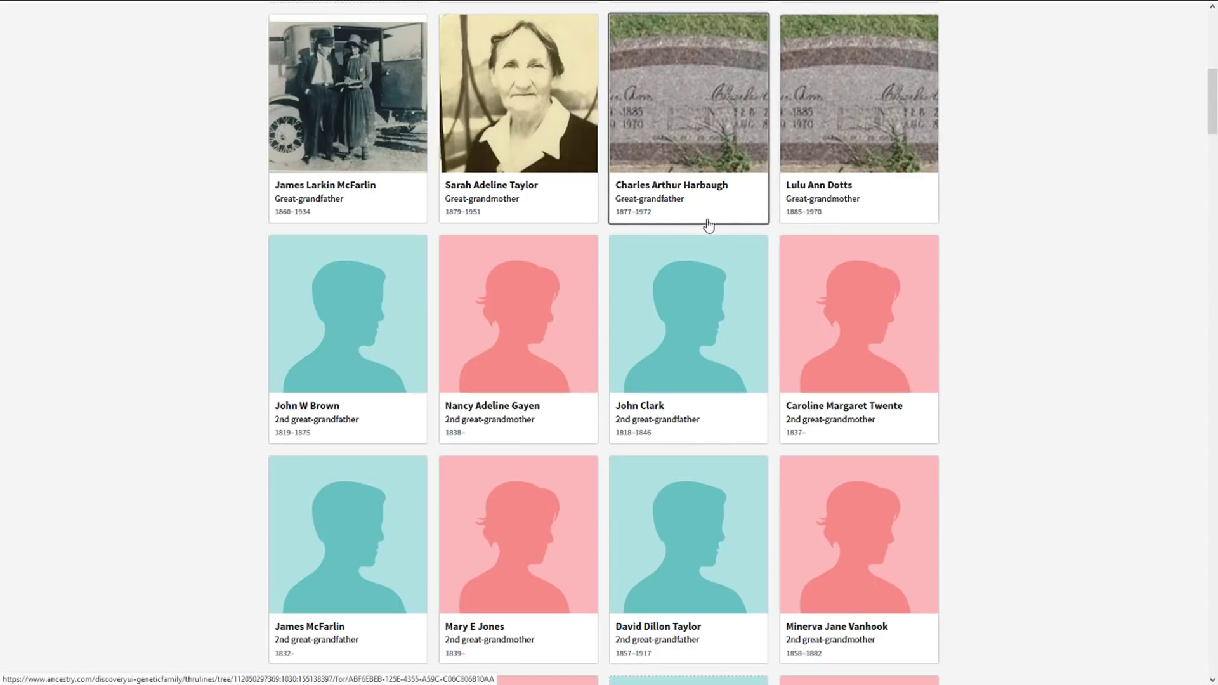
pyautogui.click(371, 418)
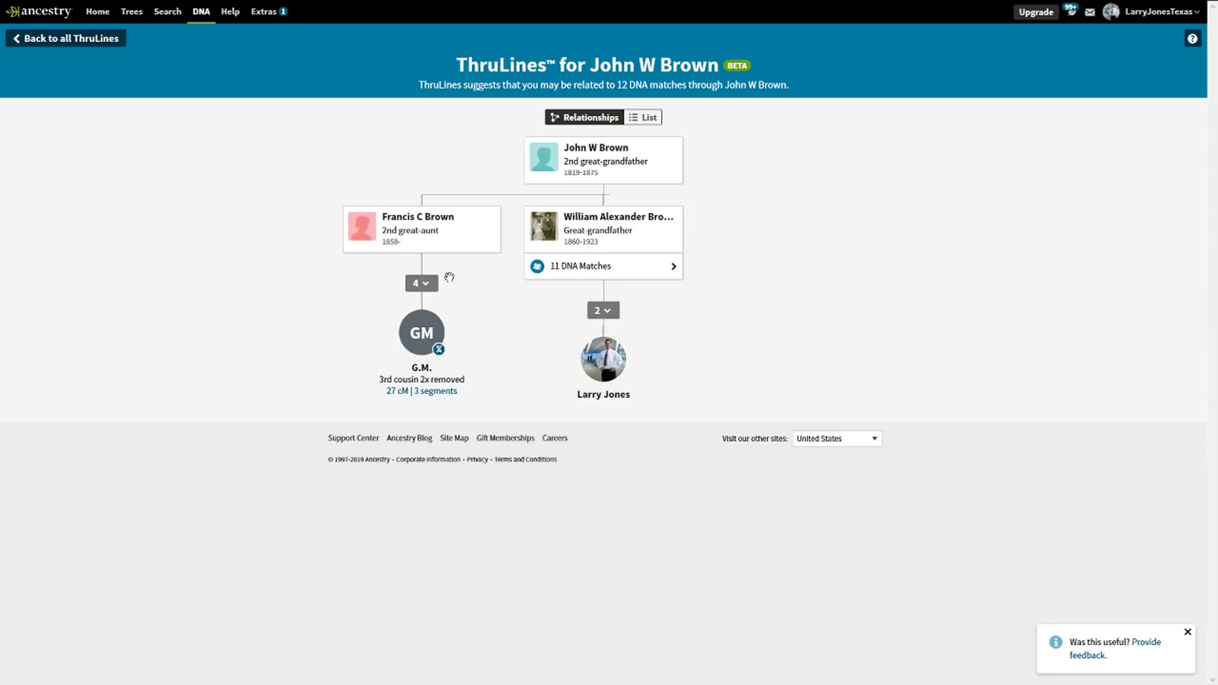
pyautogui.click(425, 284)
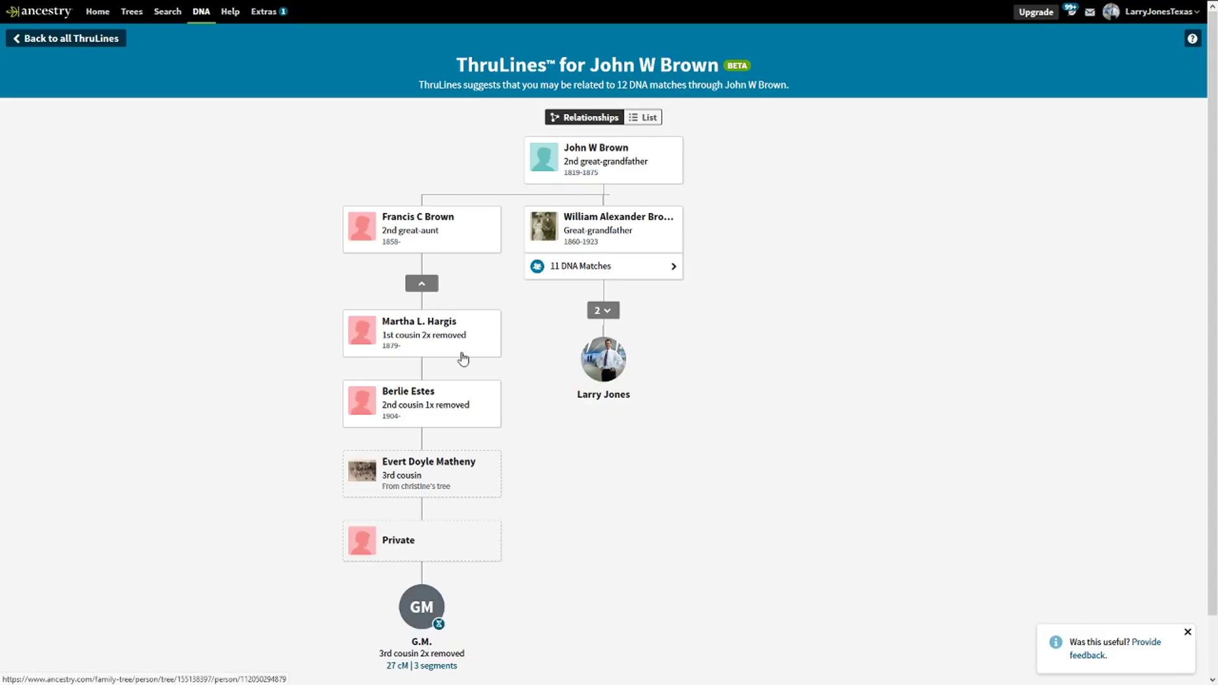
pyautogui.moveTo(533, 317); pyautogui.dragTo(541, 316)
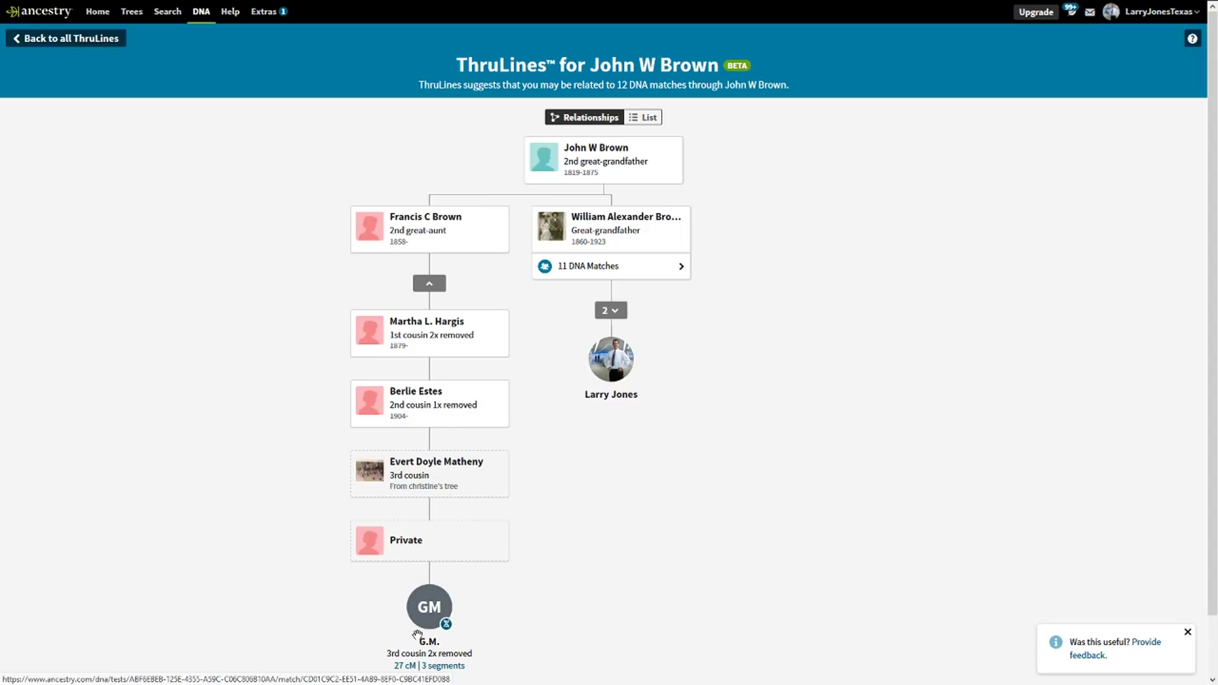
pyautogui.click(610, 310)
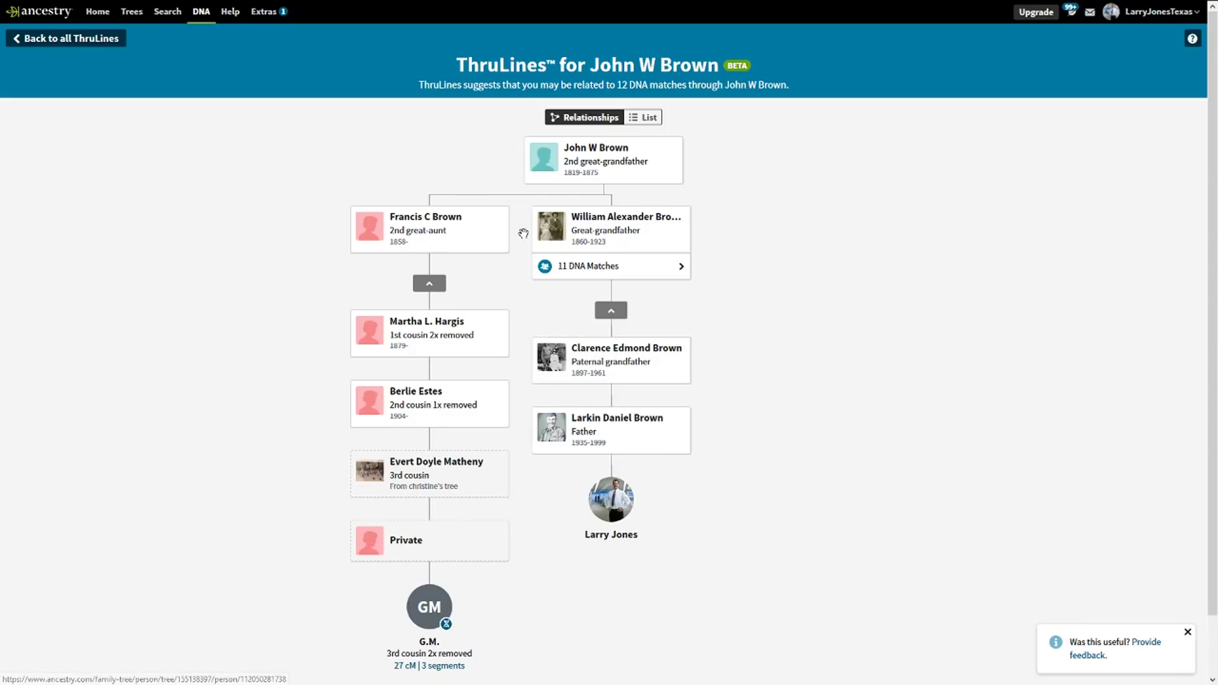
pyautogui.moveTo(717, 225); pyautogui.dragTo(748, 224)
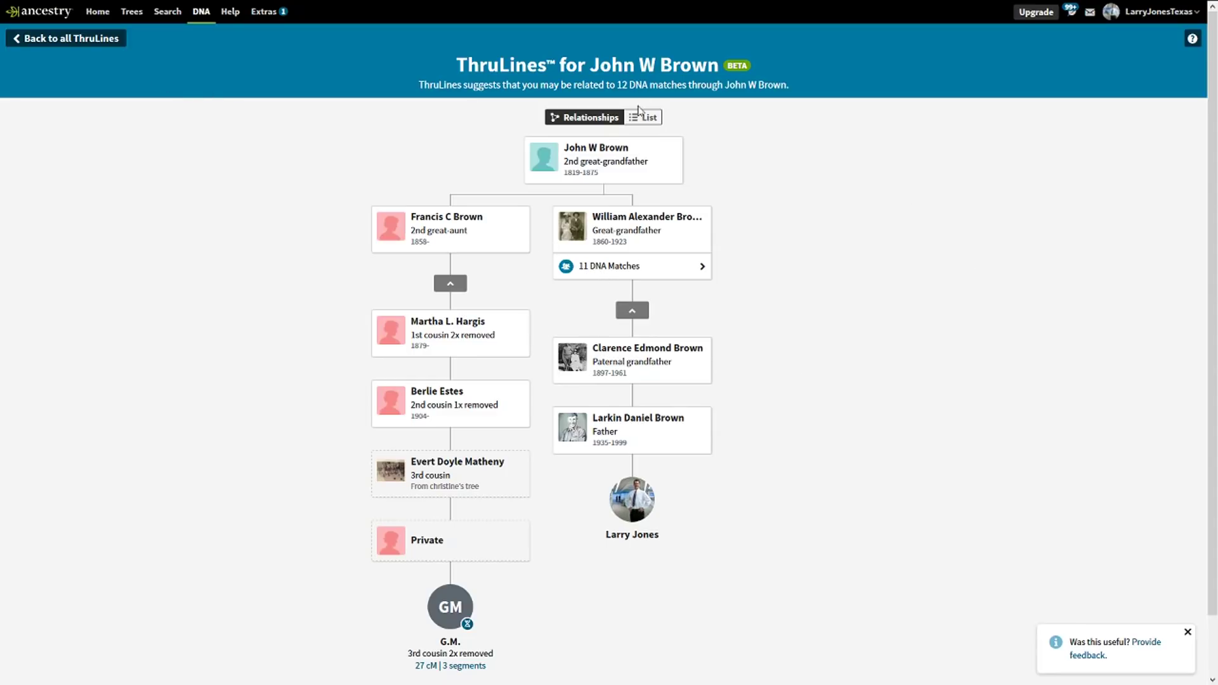
# Review the great-grandfather's 11 DNA matches, go back up to the 2nd great-grandfather, and return to all ThruLines
pyautogui.click(624, 265)
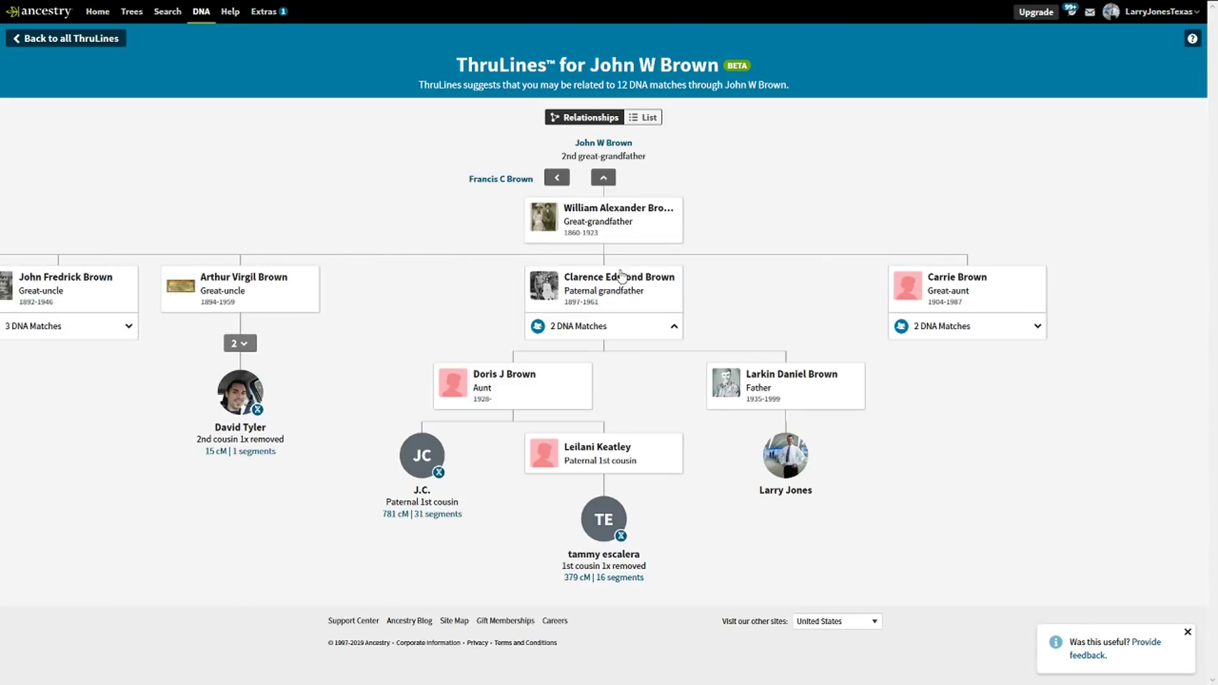
pyautogui.moveTo(397, 293); pyautogui.dragTo(481, 283)
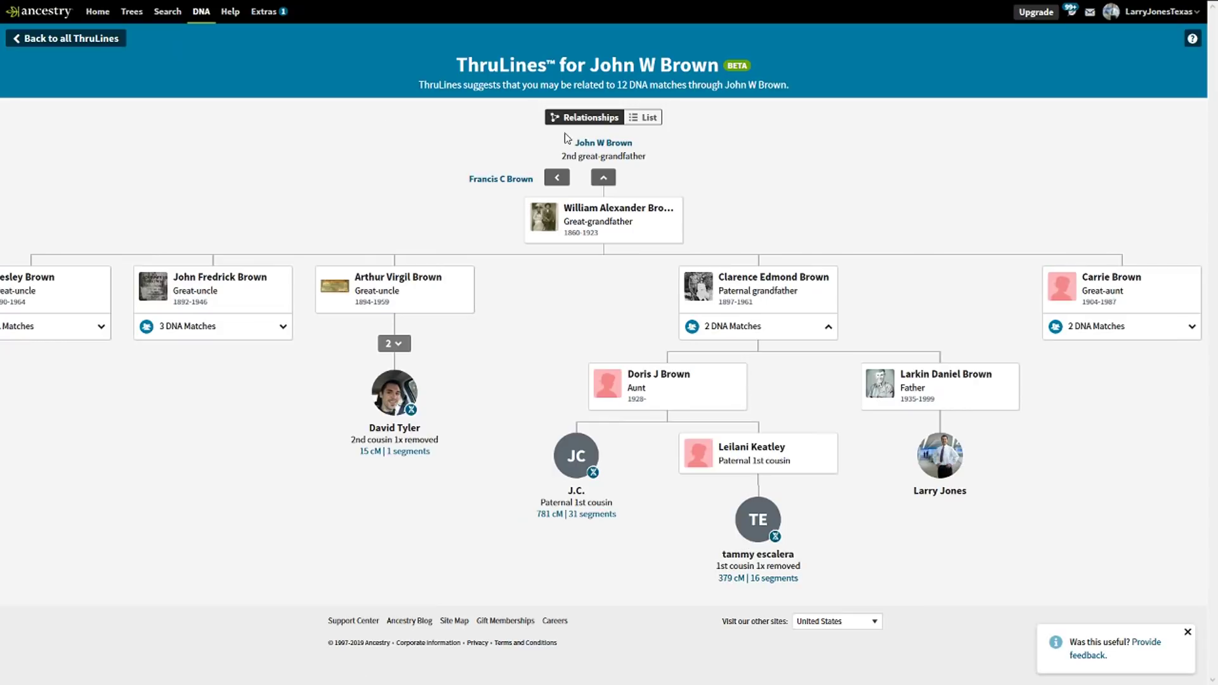
pyautogui.click(603, 178)
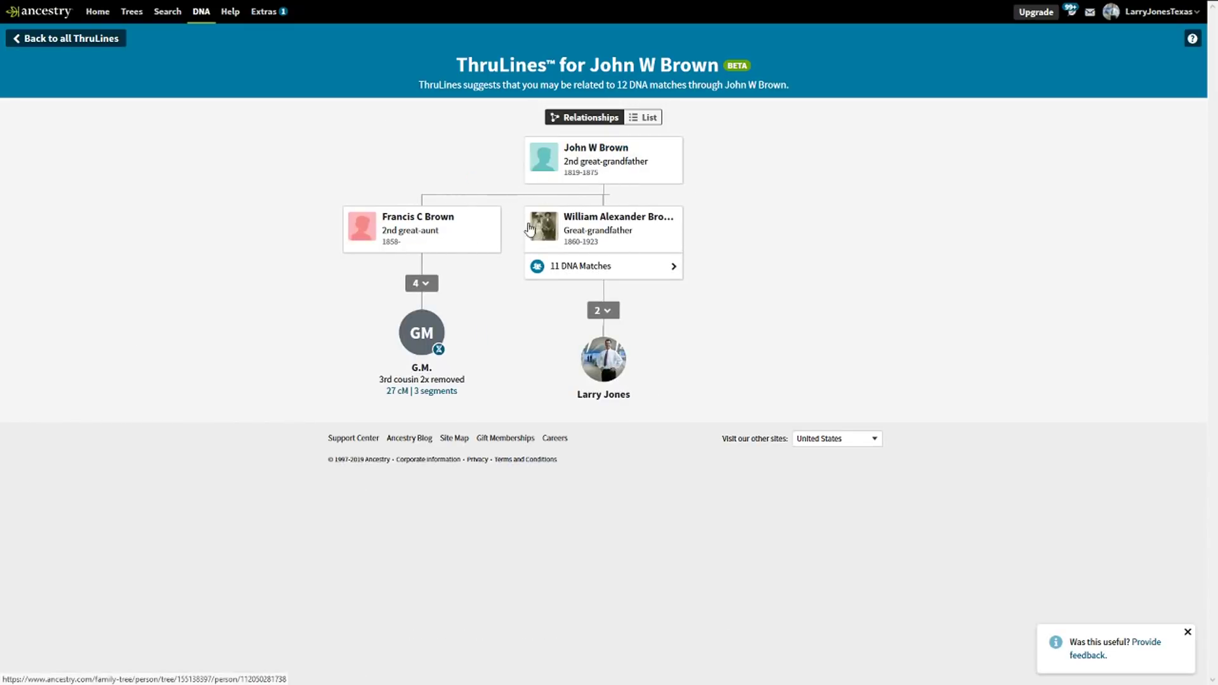
pyautogui.click(103, 43)
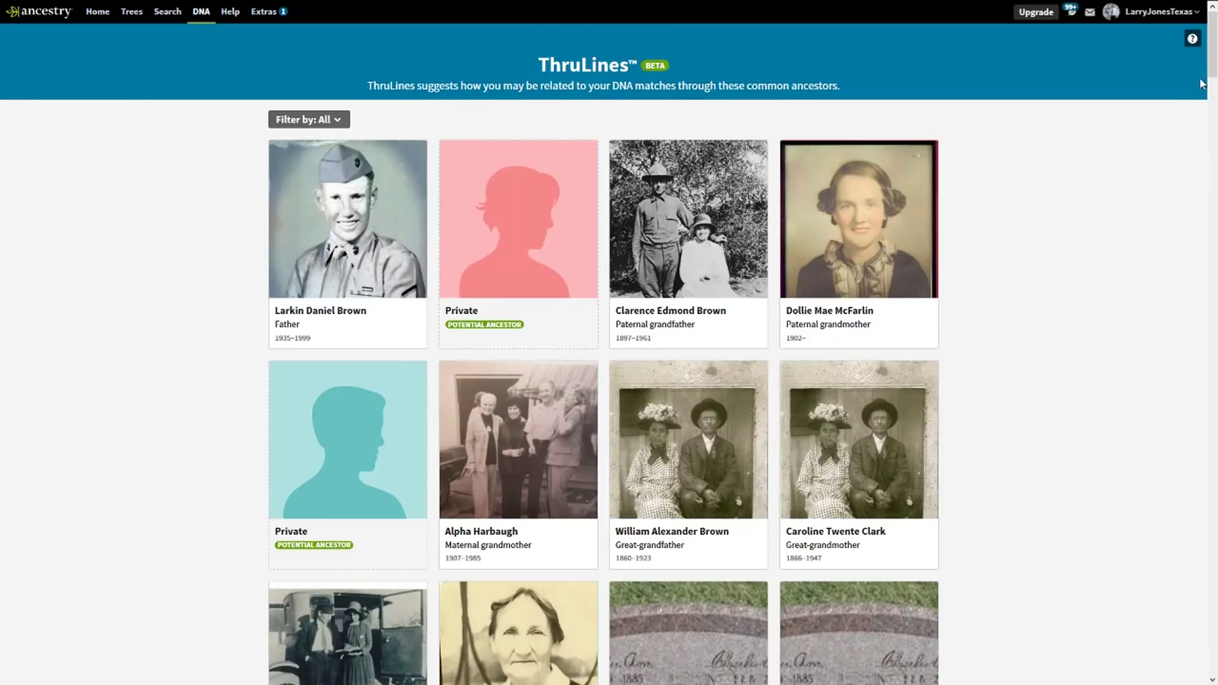
# Open the ThruLines for the paternal great-grandmother's father, review her 11 DNA matches, and return to the listed 2nd great-grandparents
pyautogui.moveTo(1211, 58); pyautogui.dragTo(1203, 112)
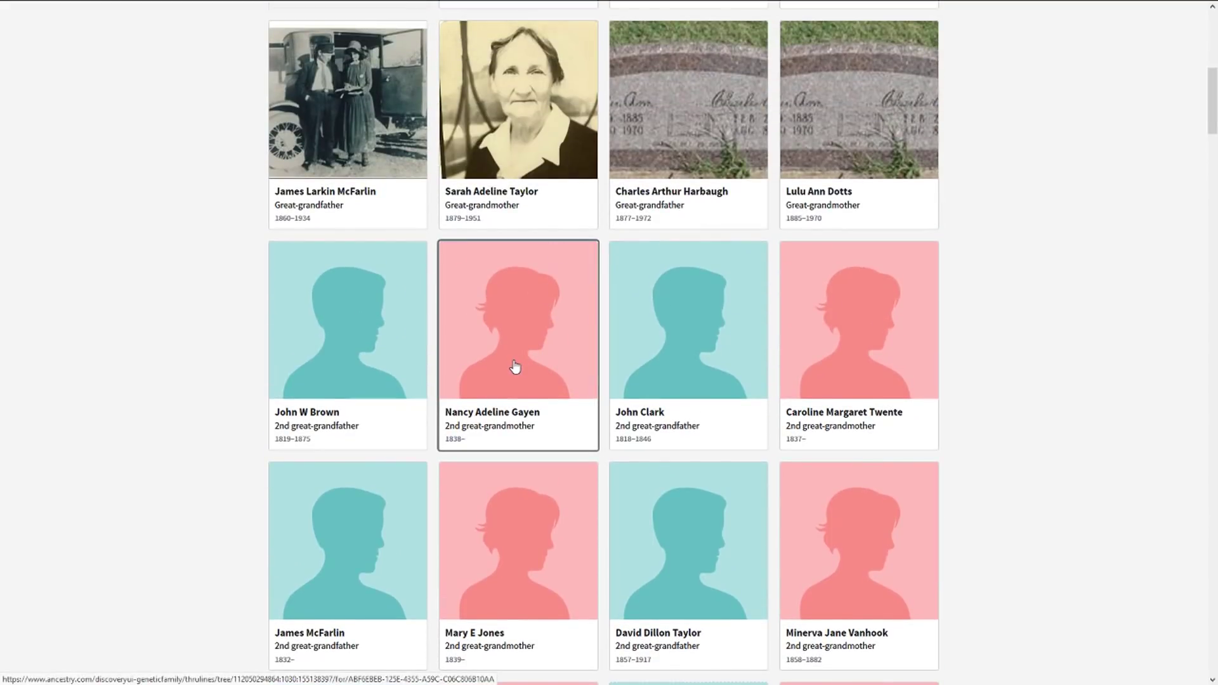
pyautogui.click(690, 420)
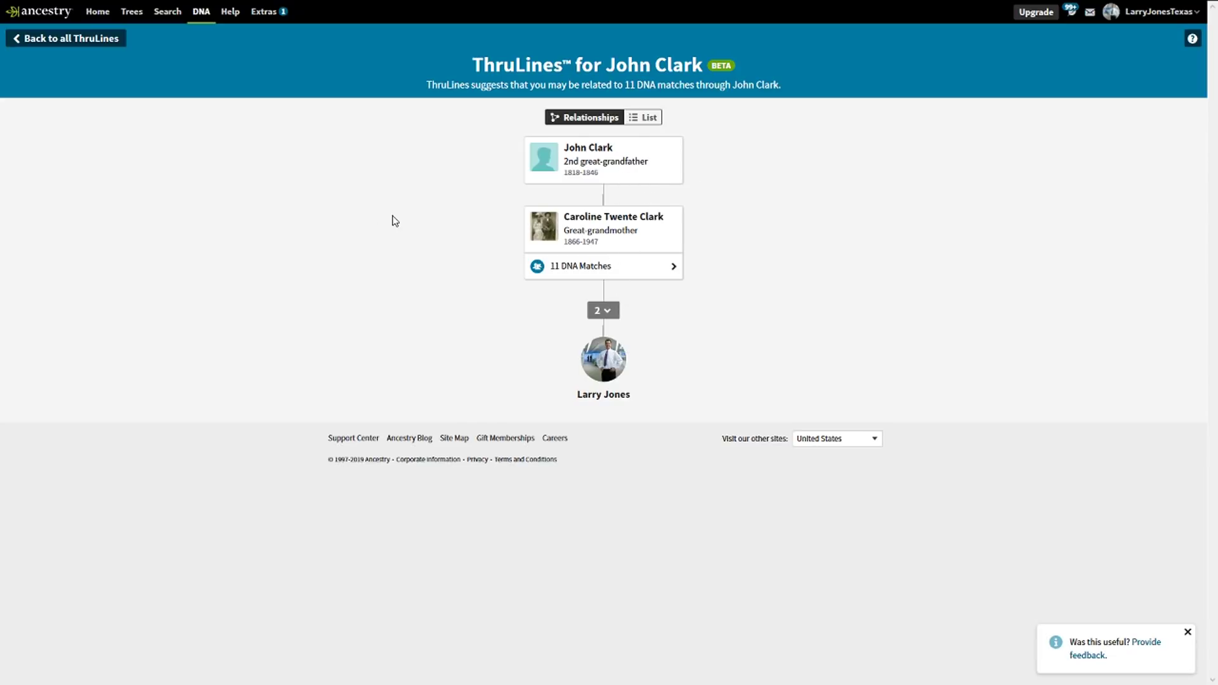
pyautogui.click(615, 269)
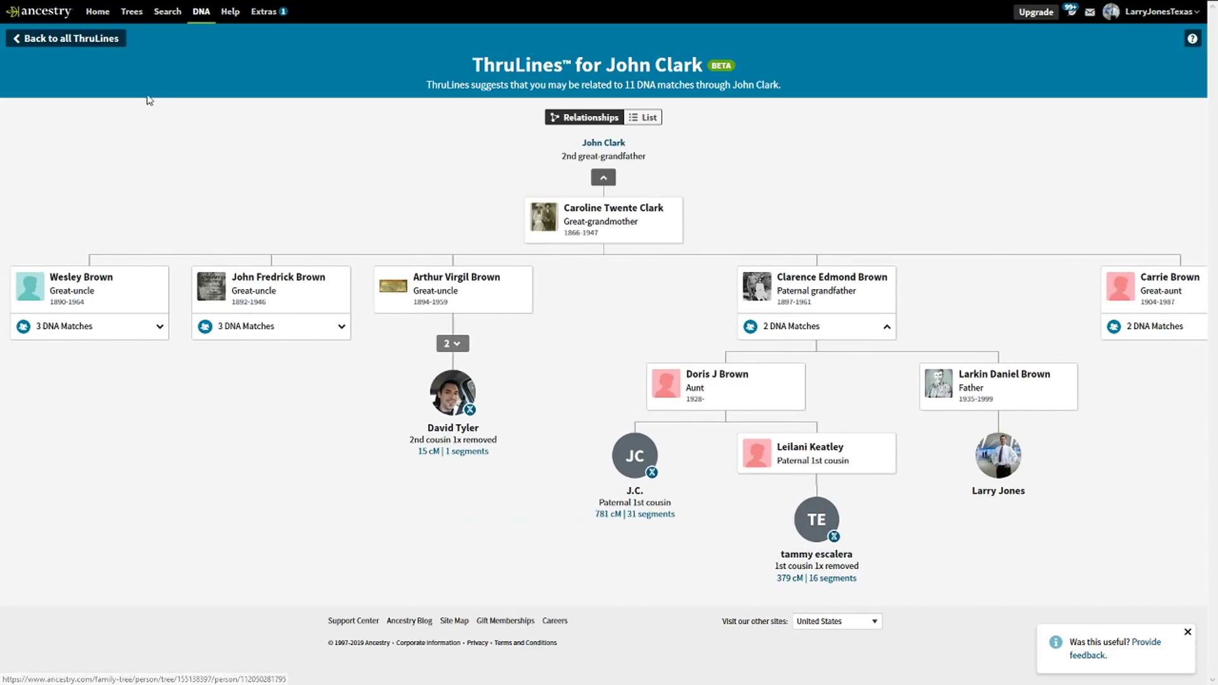
pyautogui.click(102, 43)
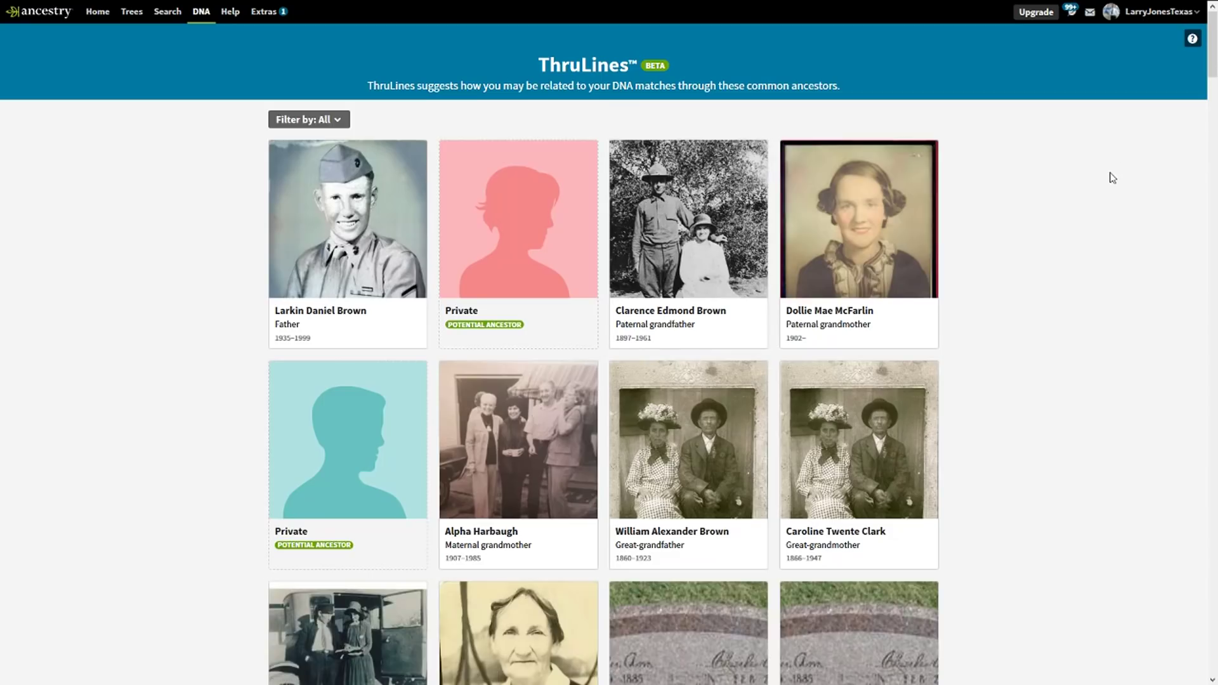
pyautogui.scroll(-10, 1193, 122)
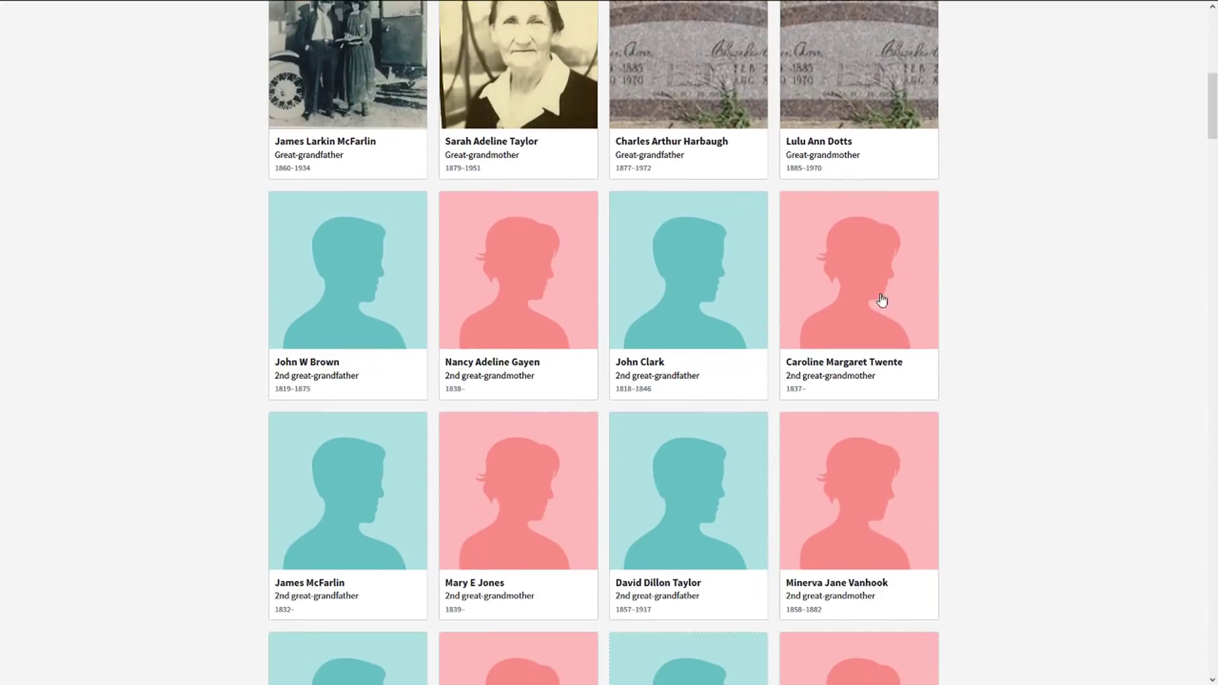
# View the ThruLines for the paternal great-grandmother's mother and return to the listed 2nd great-grandparents
pyautogui.click(854, 317)
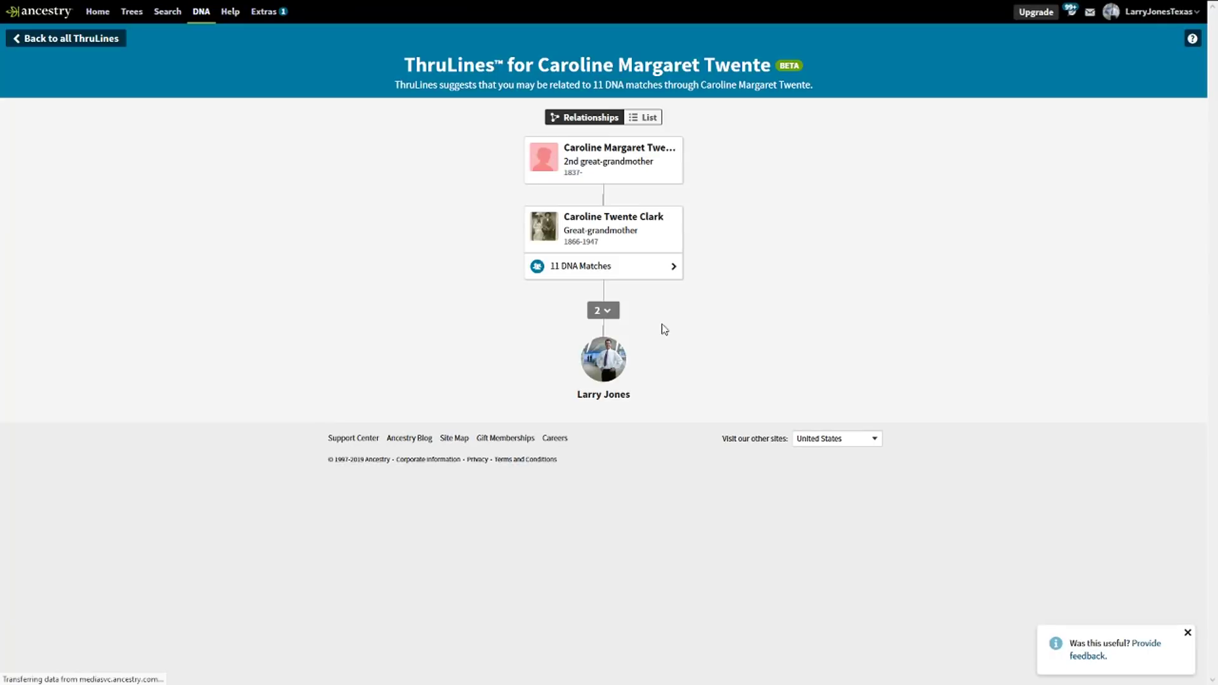
pyautogui.click(90, 38)
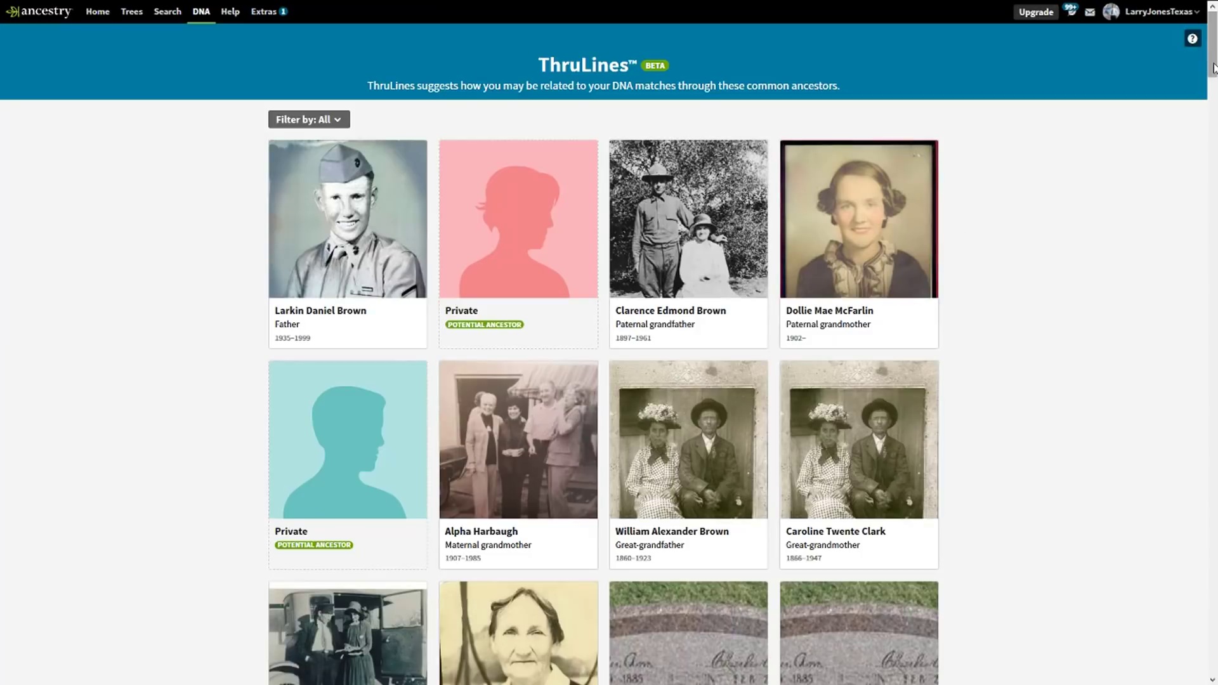
pyautogui.scroll(-10, 1199, 109)
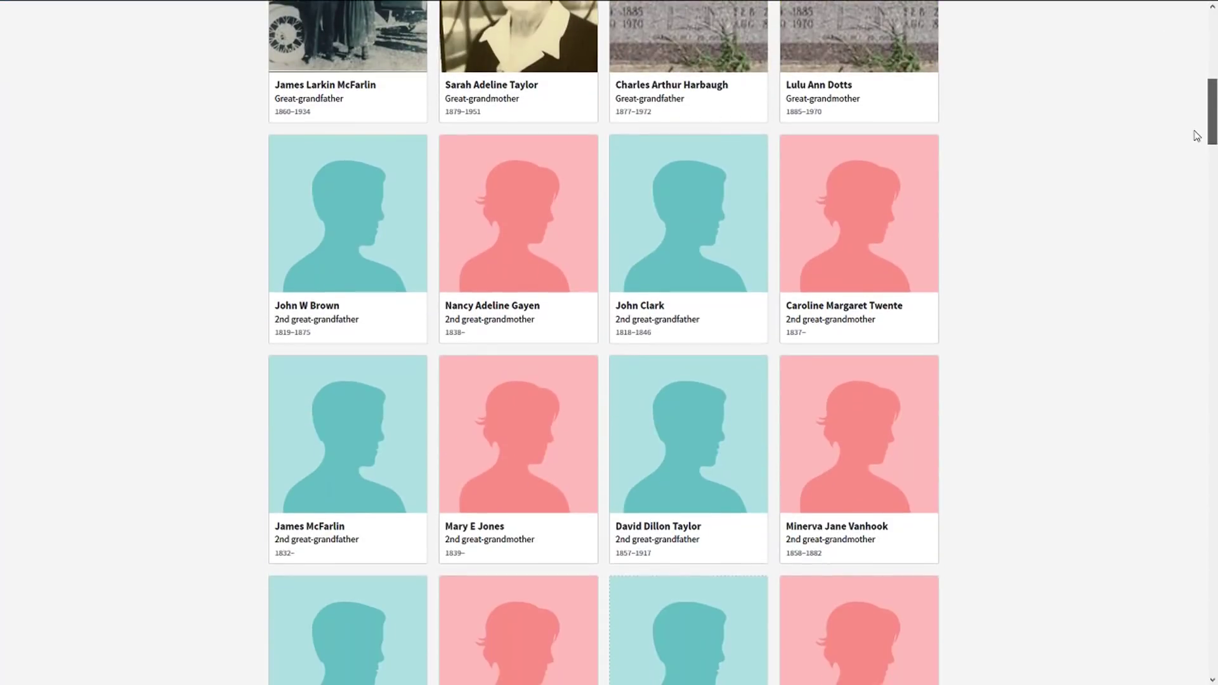
# Look through the listed ancestors from the 2nd great-grandparents to the 4th great-grandparents, including the potential ancestors
pyautogui.scroll(-4, 1196, 136)
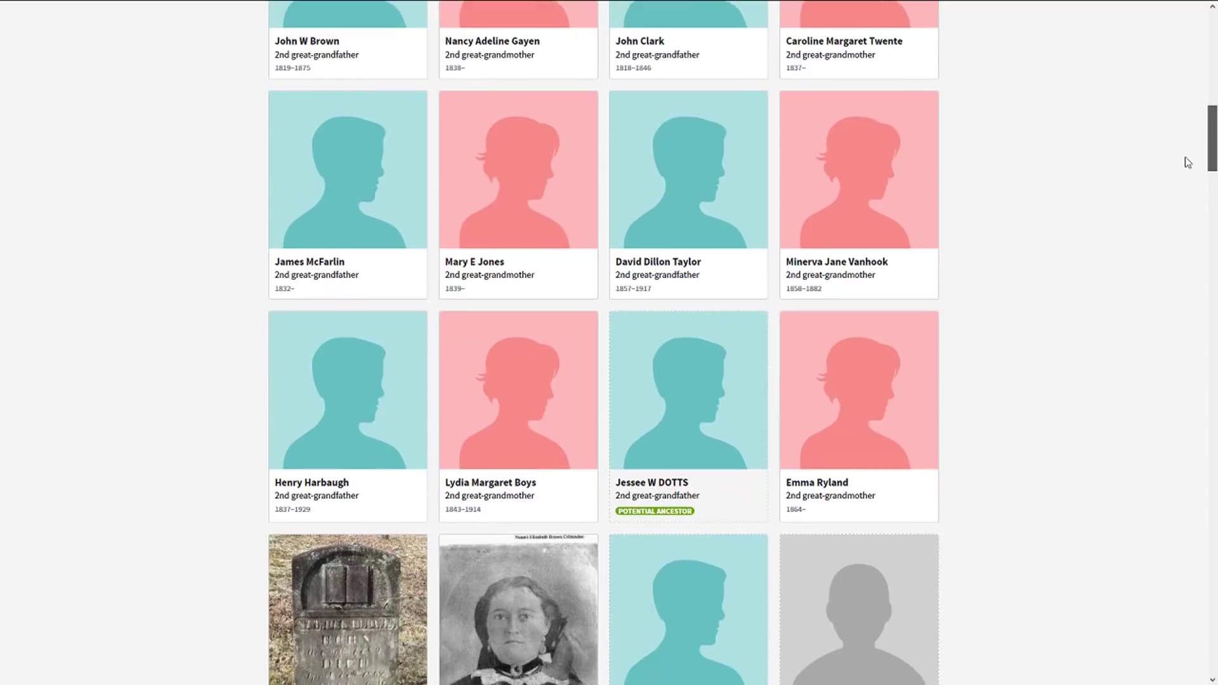
pyautogui.scroll(-6, 1183, 162)
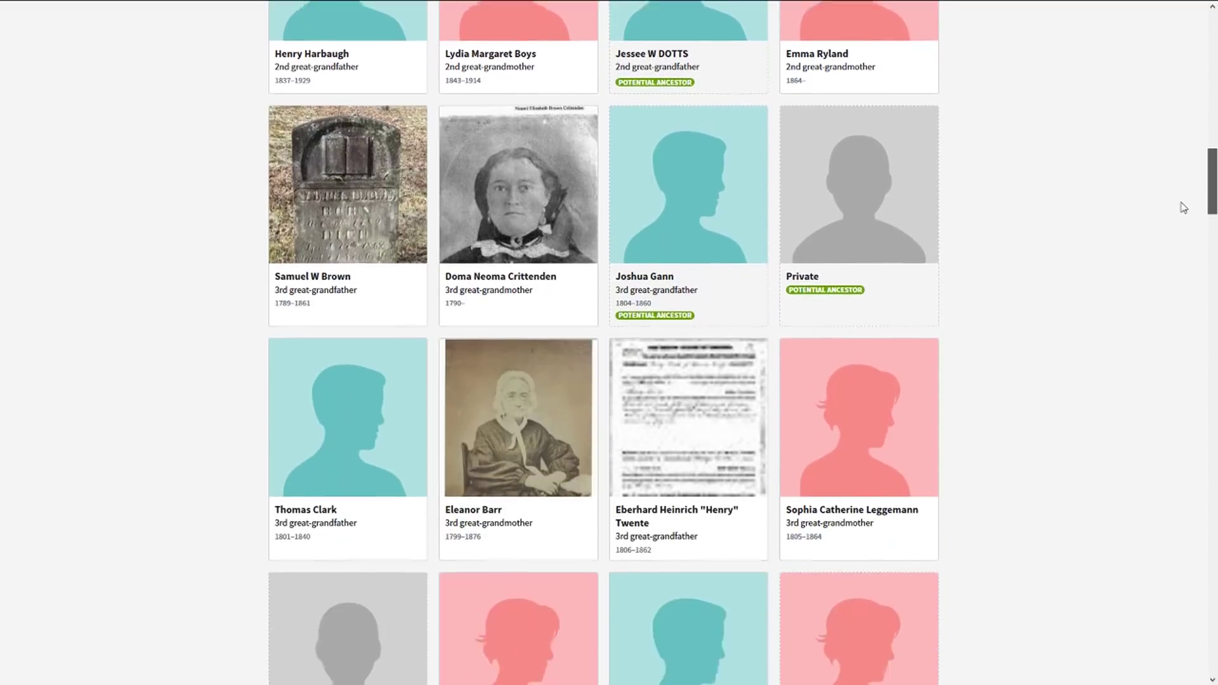
pyautogui.scroll(-3, 1181, 216)
pyautogui.scroll(-8, 1179, 223)
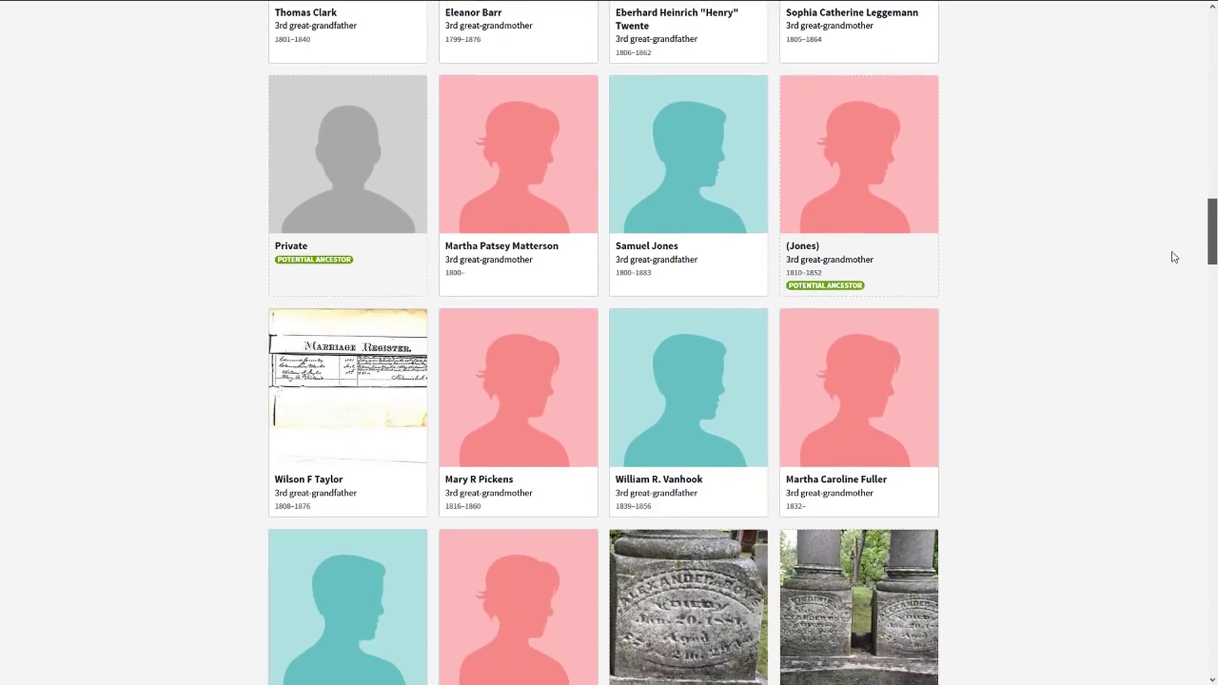
pyautogui.scroll(-10, 1166, 298)
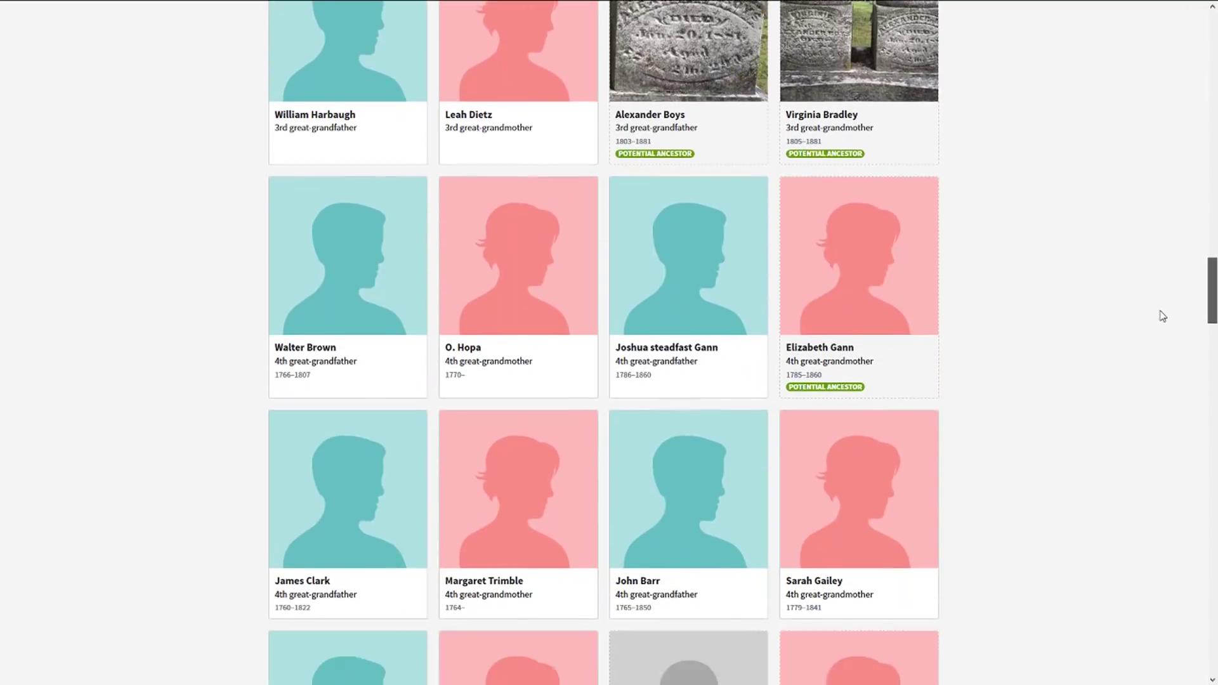
pyautogui.scroll(-2, 1159, 342)
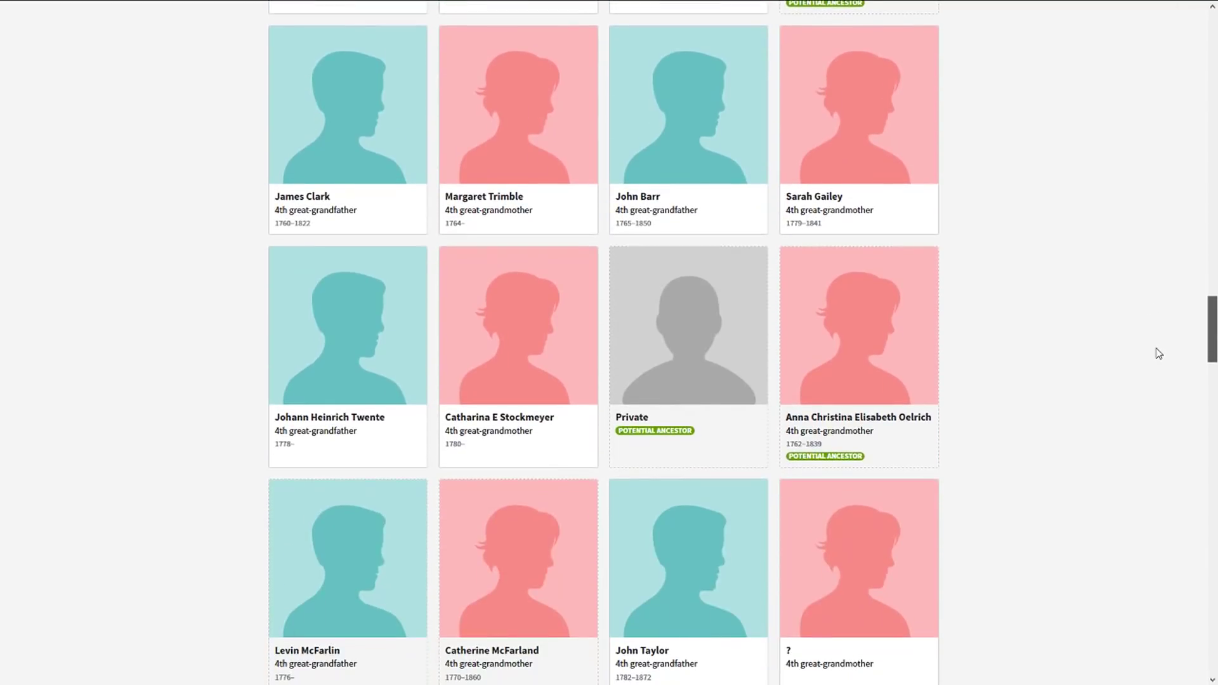
pyautogui.scroll(-8, 1158, 353)
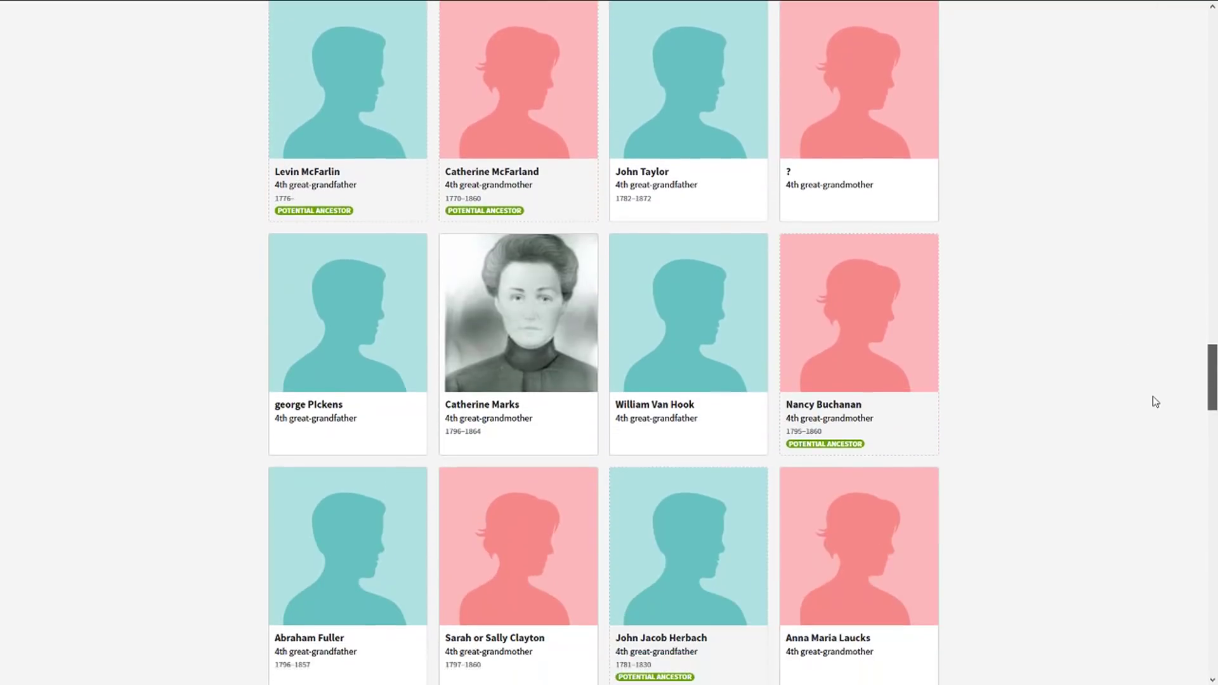
pyautogui.scroll(-2, 1154, 405)
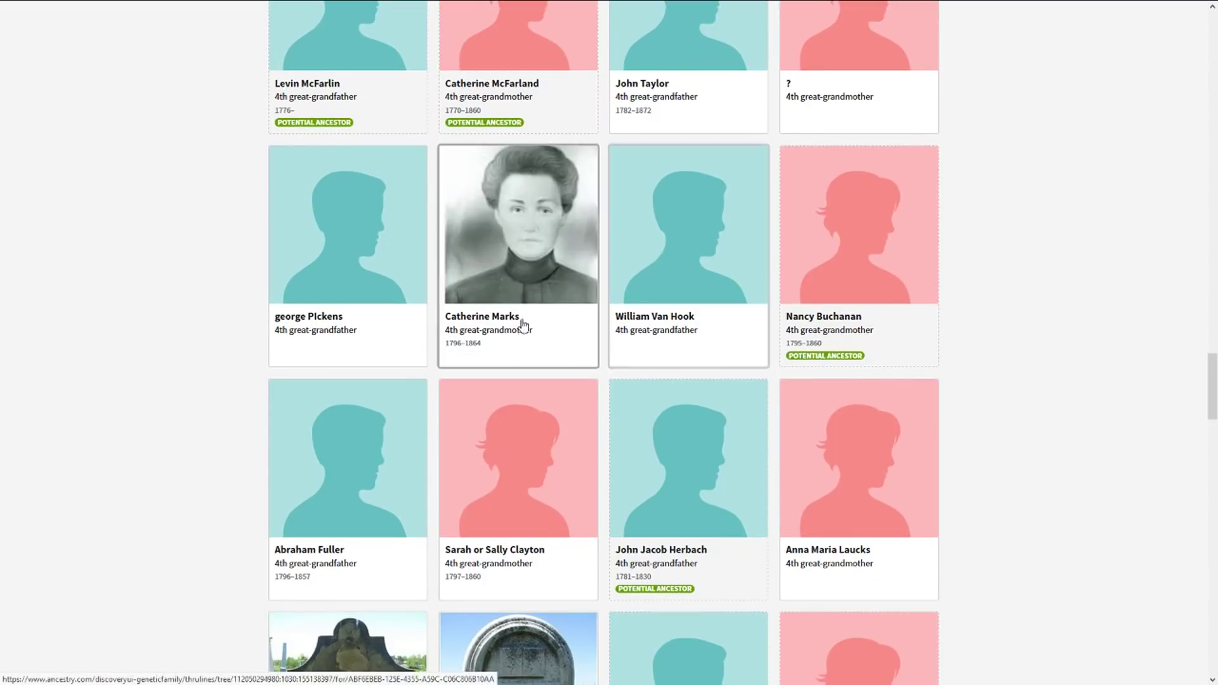
# Open the ThruLines for the 4th great-grandmother with the portrait photo and show the 3rd great-grandmother's children with their DNA matches
pyautogui.click(515, 322)
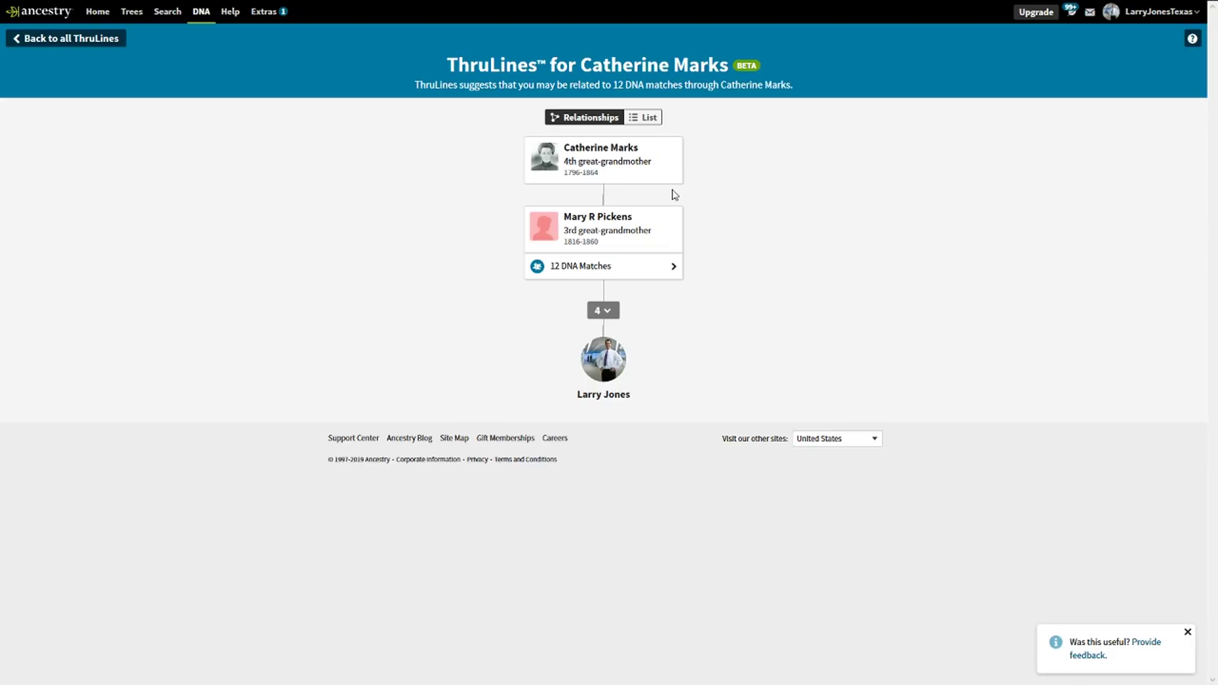
pyautogui.click(610, 273)
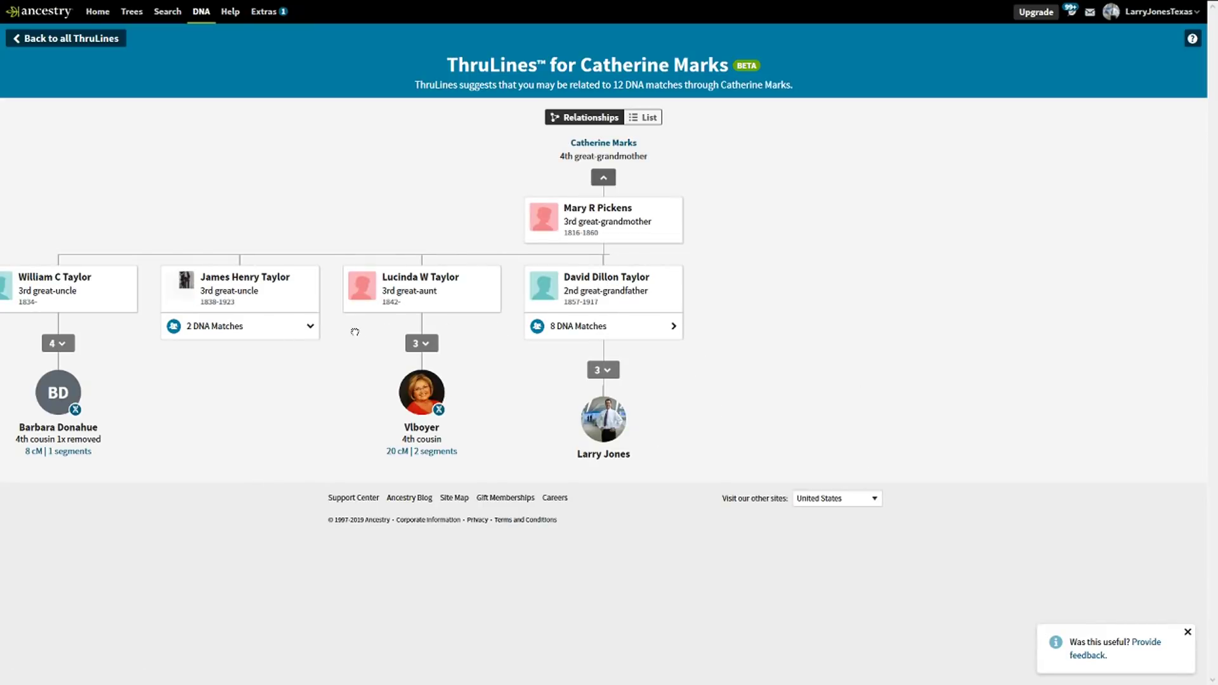
pyautogui.moveTo(494, 337); pyautogui.dragTo(664, 323)
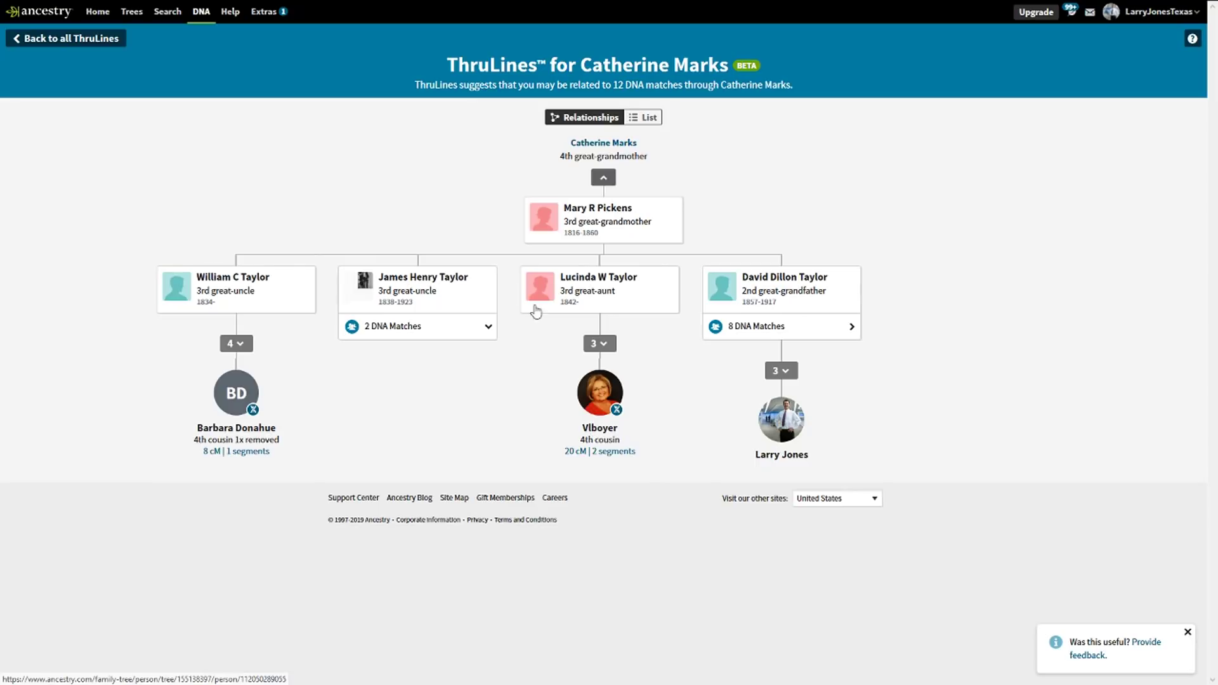
# Expand the descendant lines under both 3rd great-uncles, the 3rd great-aunt and the 2nd great-grandfather
pyautogui.click(238, 344)
pyautogui.click(409, 326)
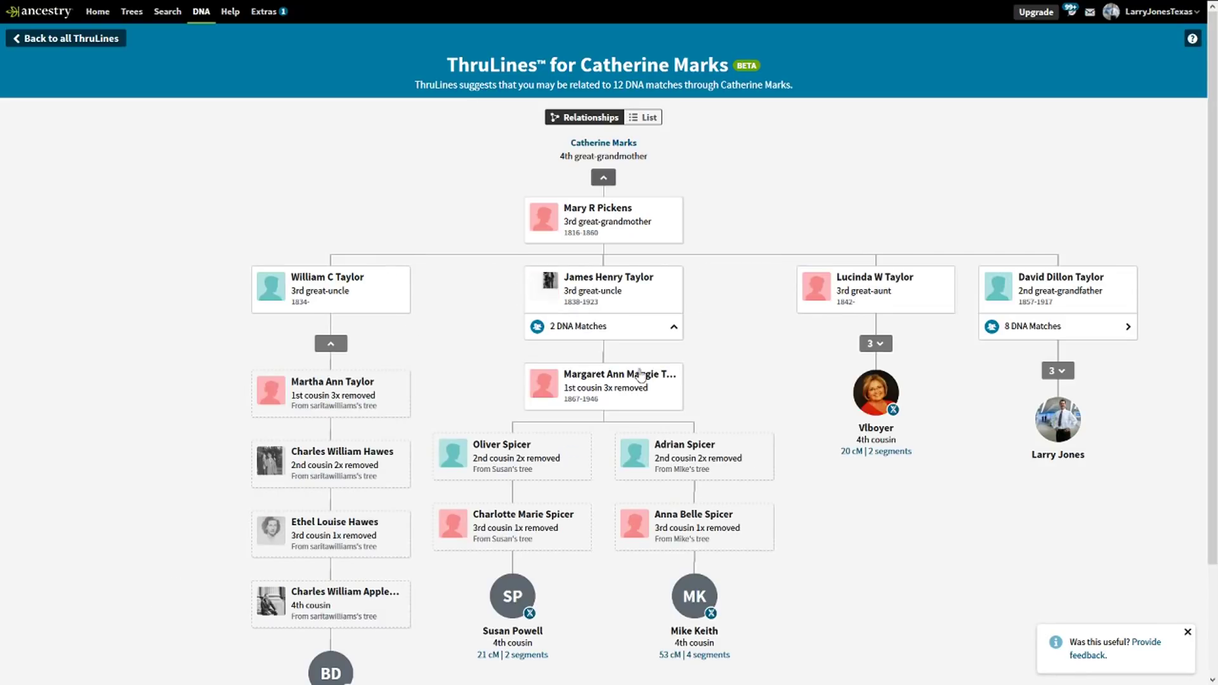
pyautogui.click(731, 343)
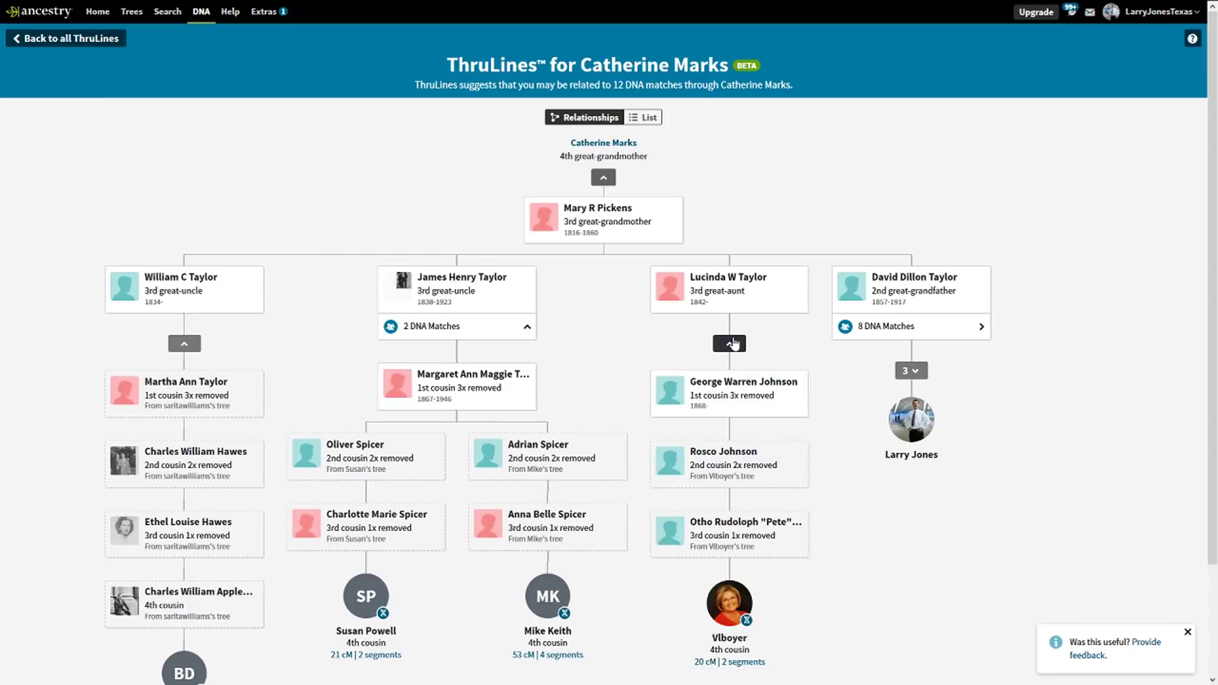
pyautogui.click(911, 373)
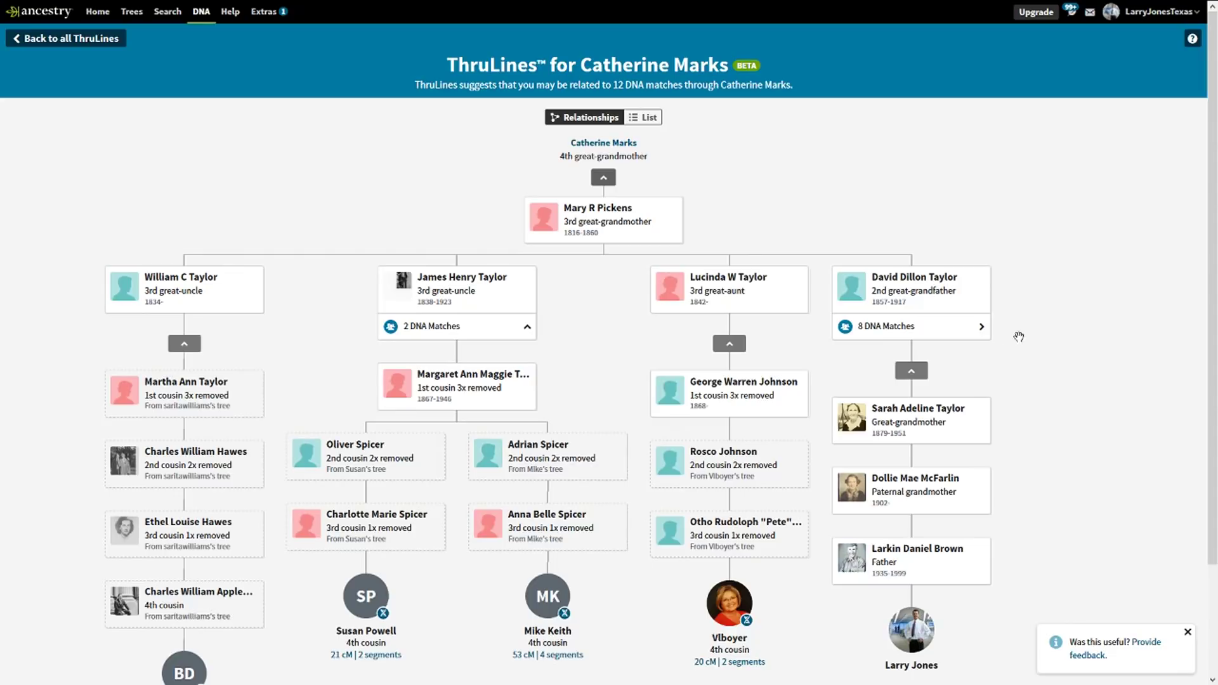
pyautogui.moveTo(548, 378); pyautogui.dragTo(599, 369)
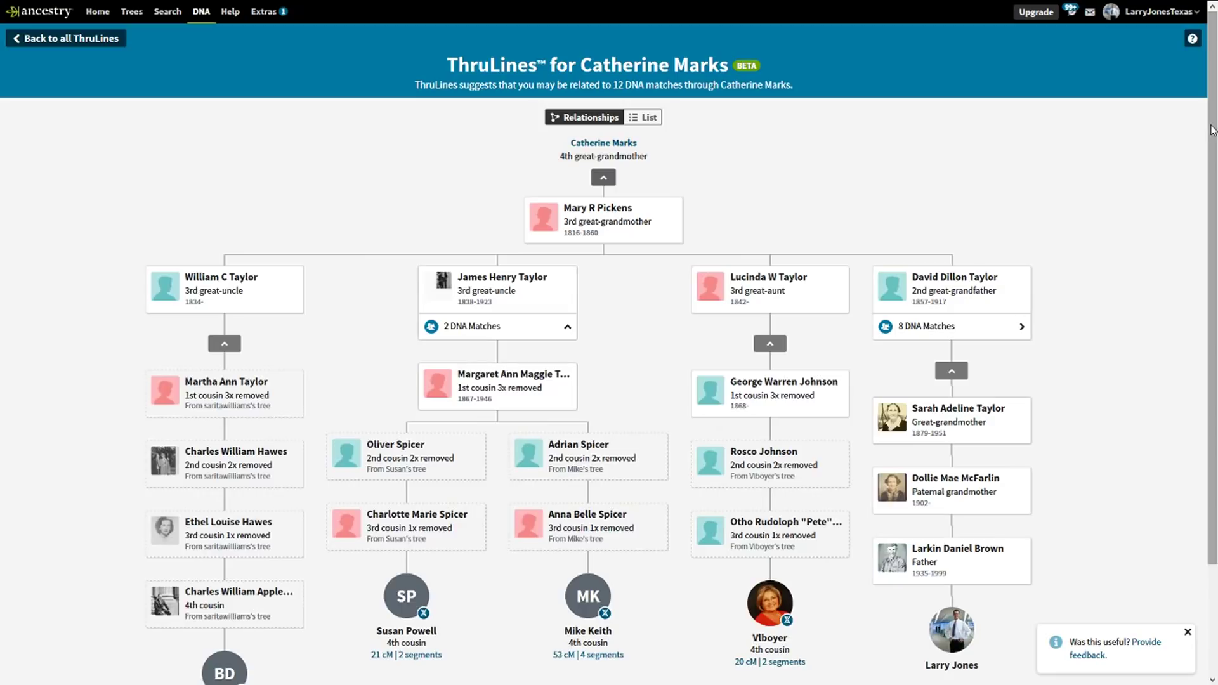
pyautogui.moveTo(1213, 134)
pyautogui.mouseDown()
pyautogui.moveTo(1213, 184)
pyautogui.moveTo(1212, 130)
pyautogui.mouseUp()
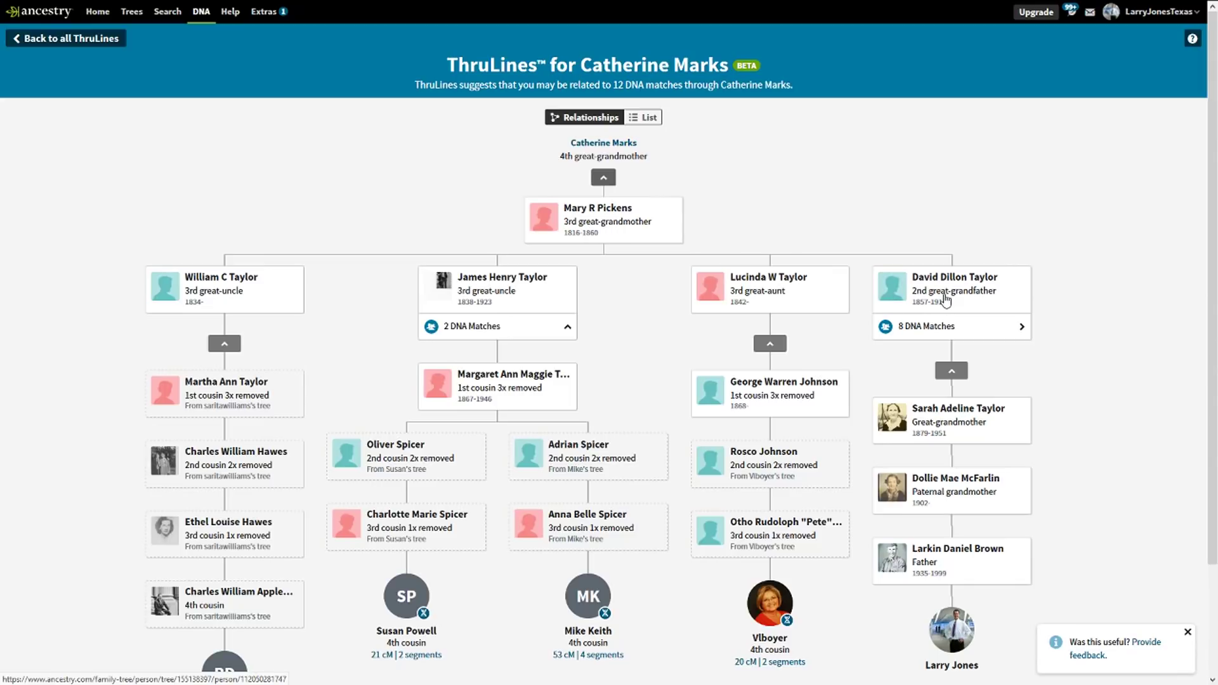
# Follow the 2nd great-grandfather's DNA matches down through the great-grandmother, and go back up to the 4th great-grandmother
pyautogui.click(944, 327)
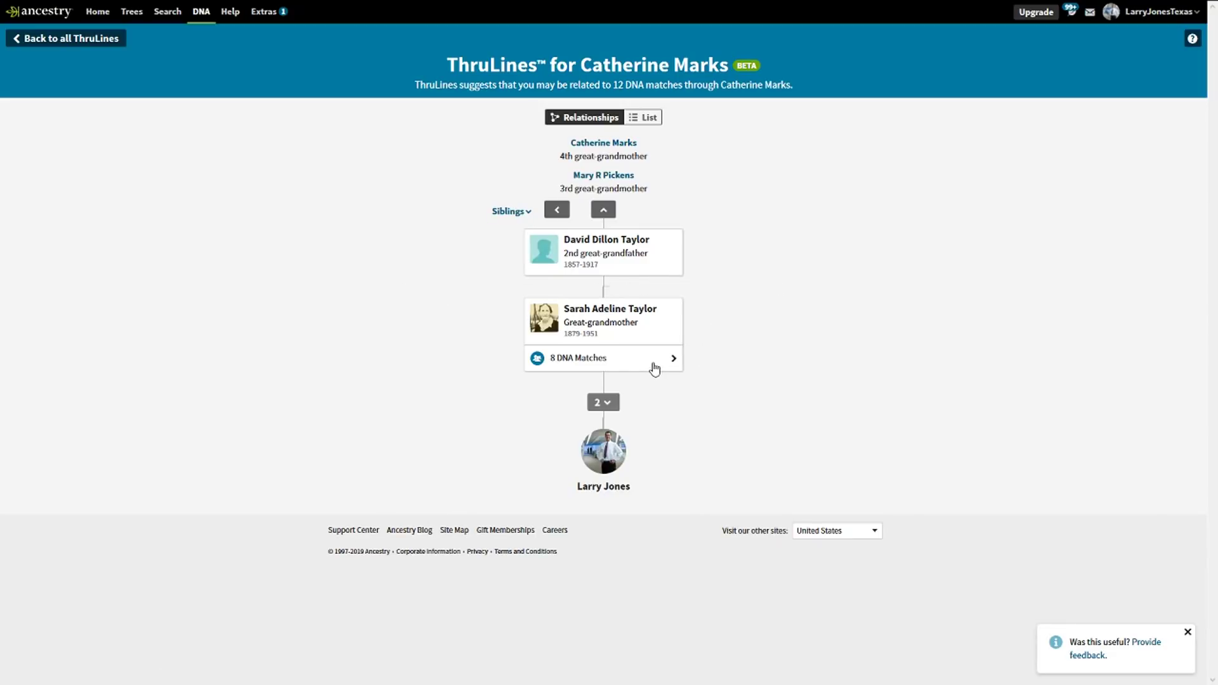
pyautogui.click(654, 367)
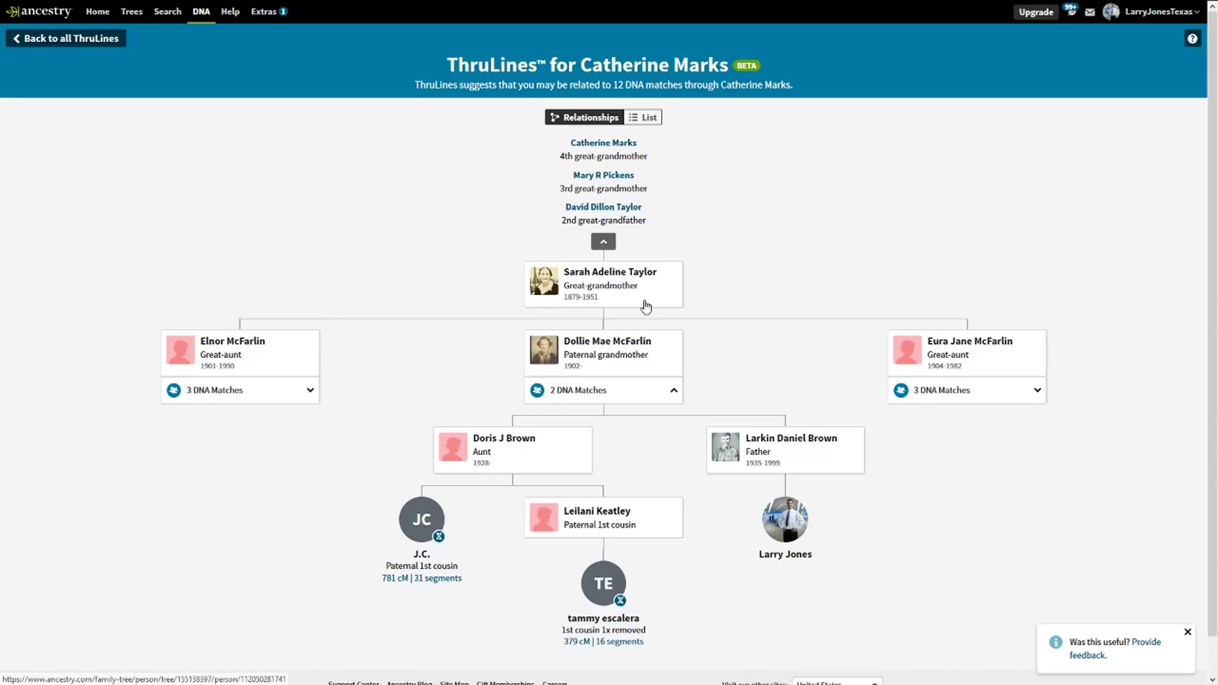
pyautogui.click(620, 212)
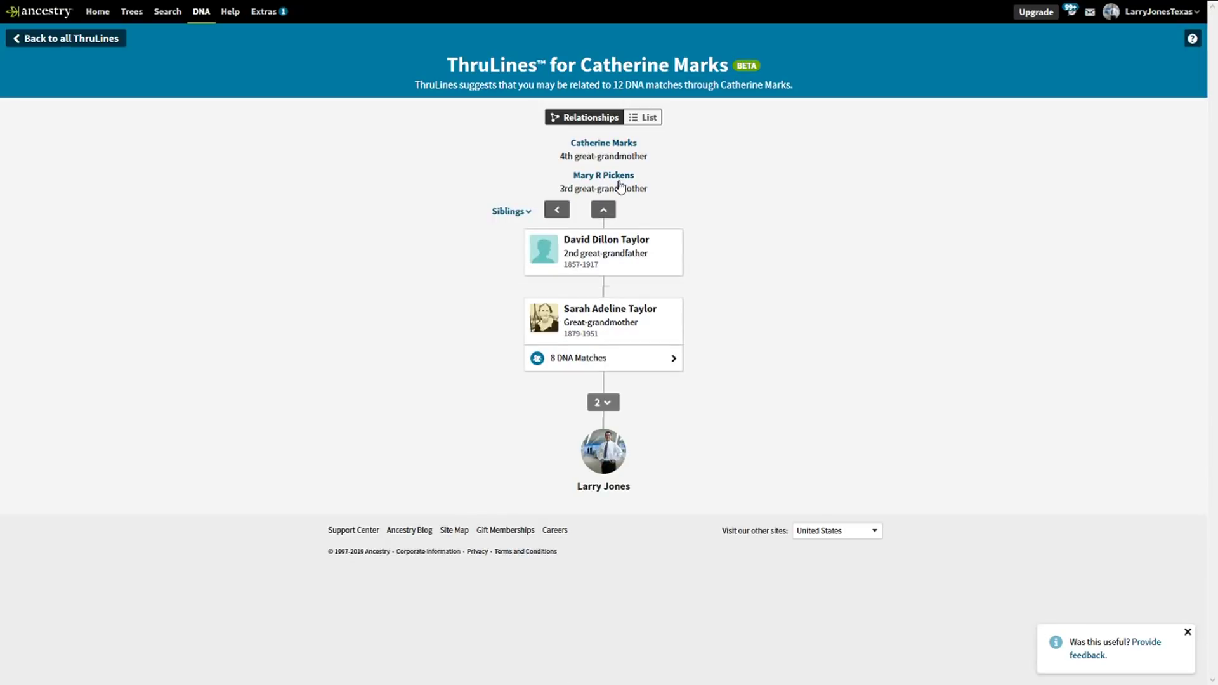
pyautogui.click(620, 184)
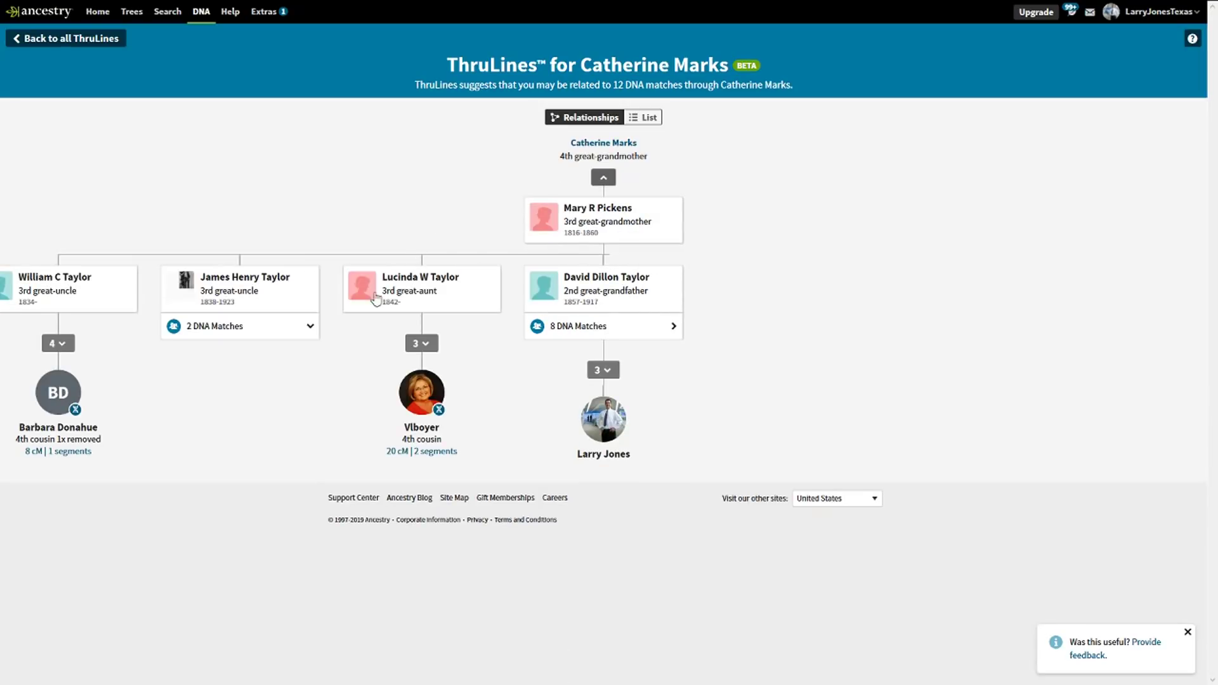
pyautogui.moveTo(501, 318); pyautogui.dragTo(720, 318)
pyautogui.click(631, 144)
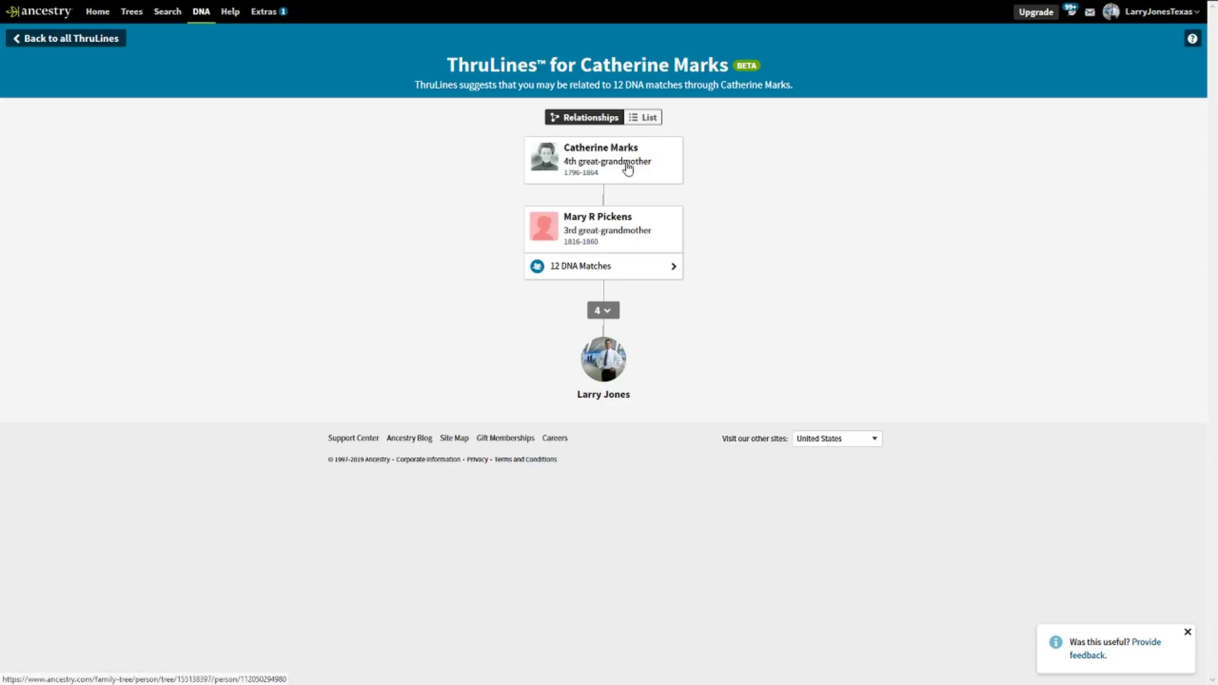
# Check the tree profiles of the 3rd great-grandmother and her husband, and return to the 4th great-grandmother's ThruLines
pyautogui.click(628, 223)
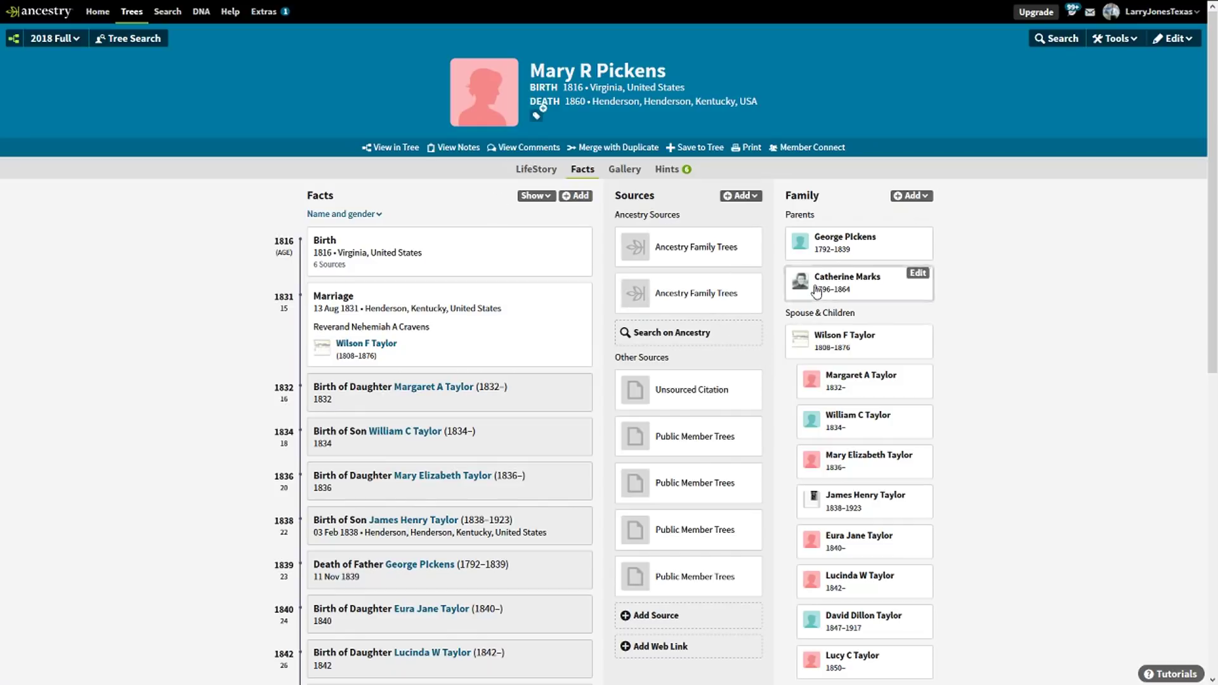
pyautogui.click(844, 336)
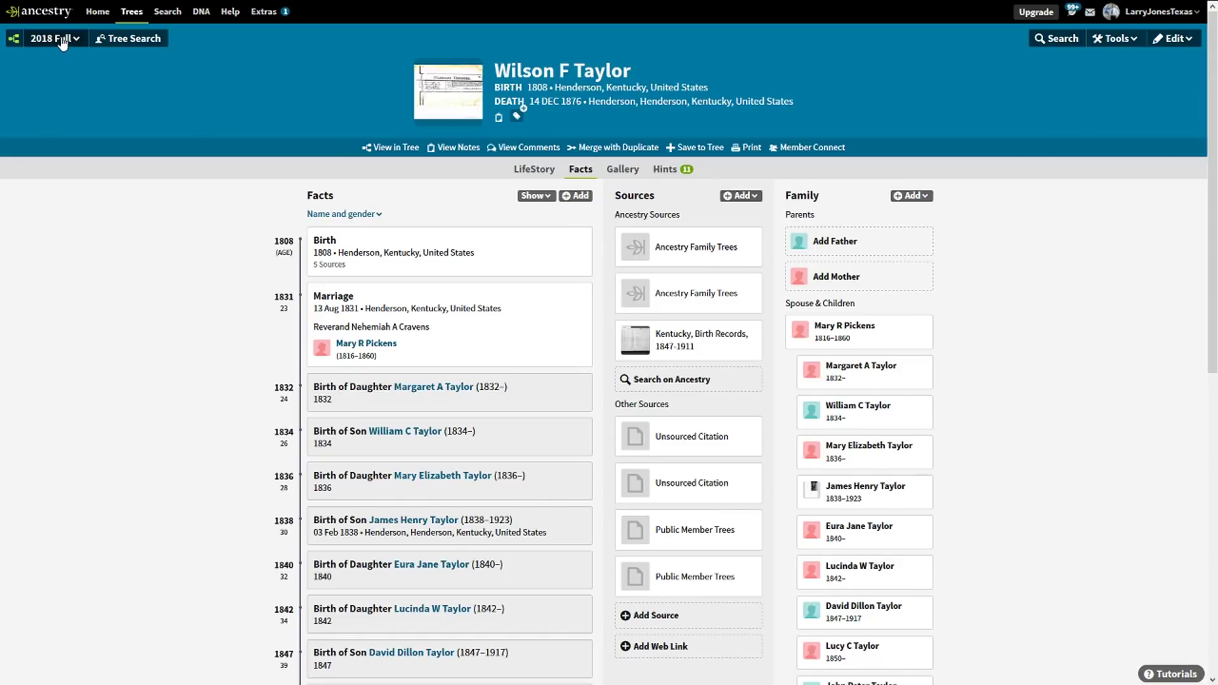
pyautogui.moveTo(39, 1)
pyautogui.click(12, 33)
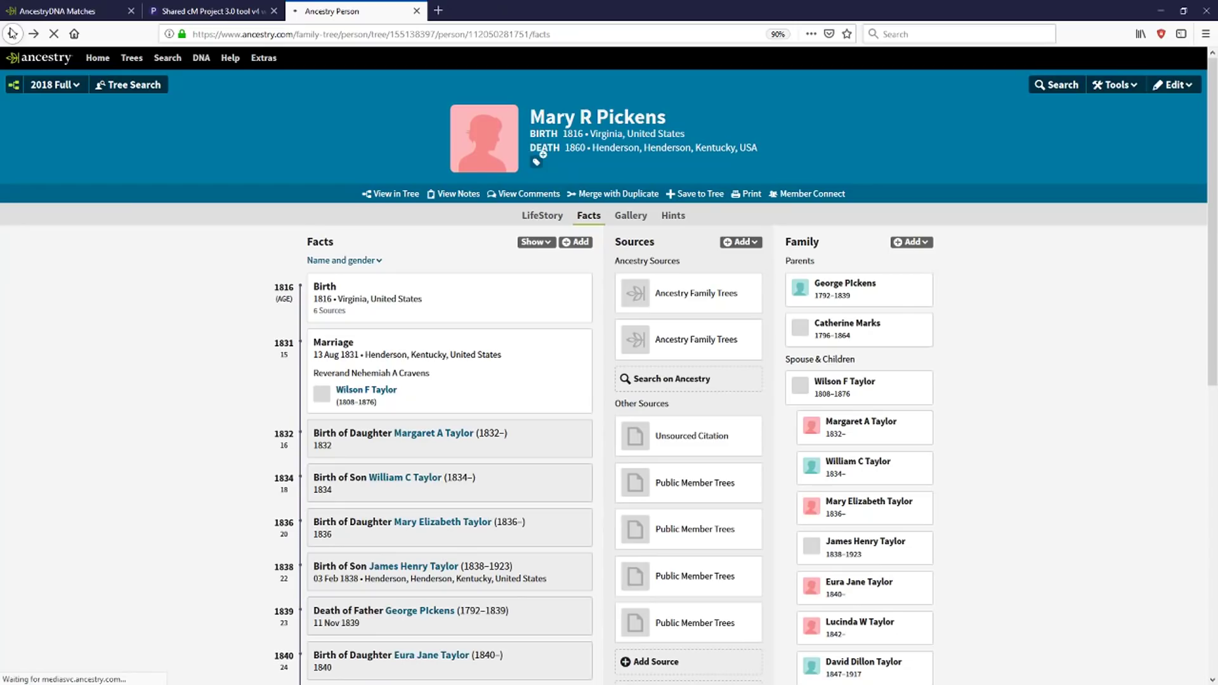
pyautogui.click(11, 33)
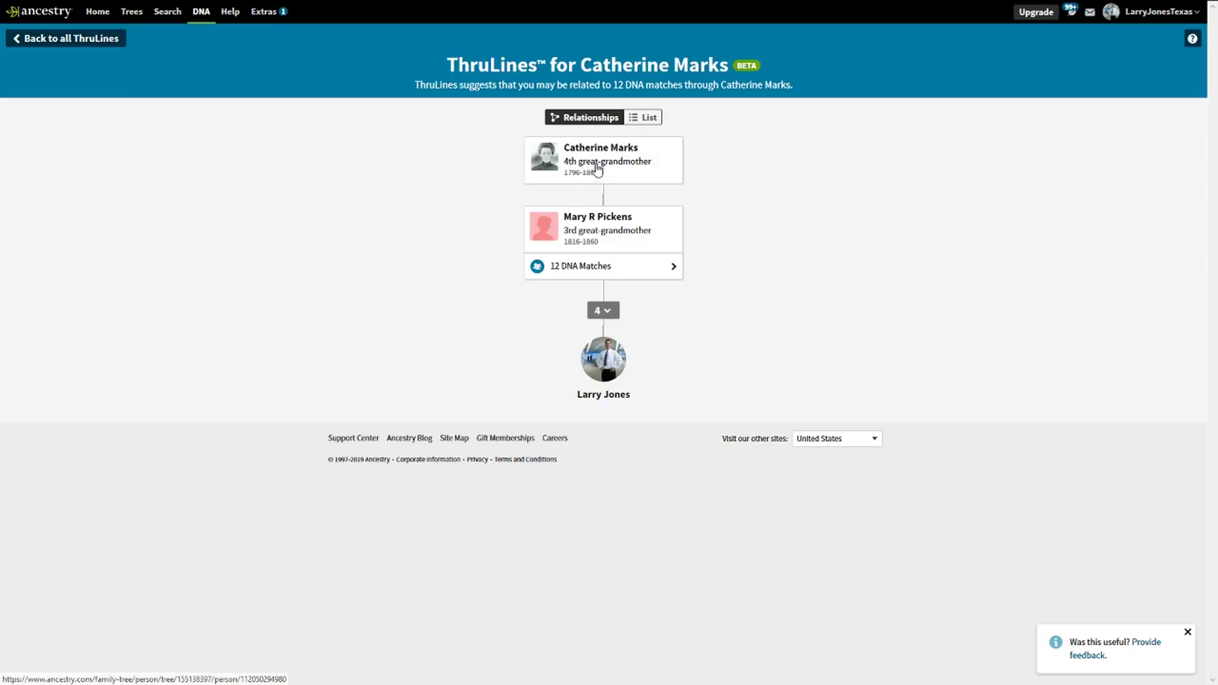
# Return to all ThruLines and open the 3rd great-grandfather with the gravestone photo, showing all four of his children's lines
pyautogui.click(61, 40)
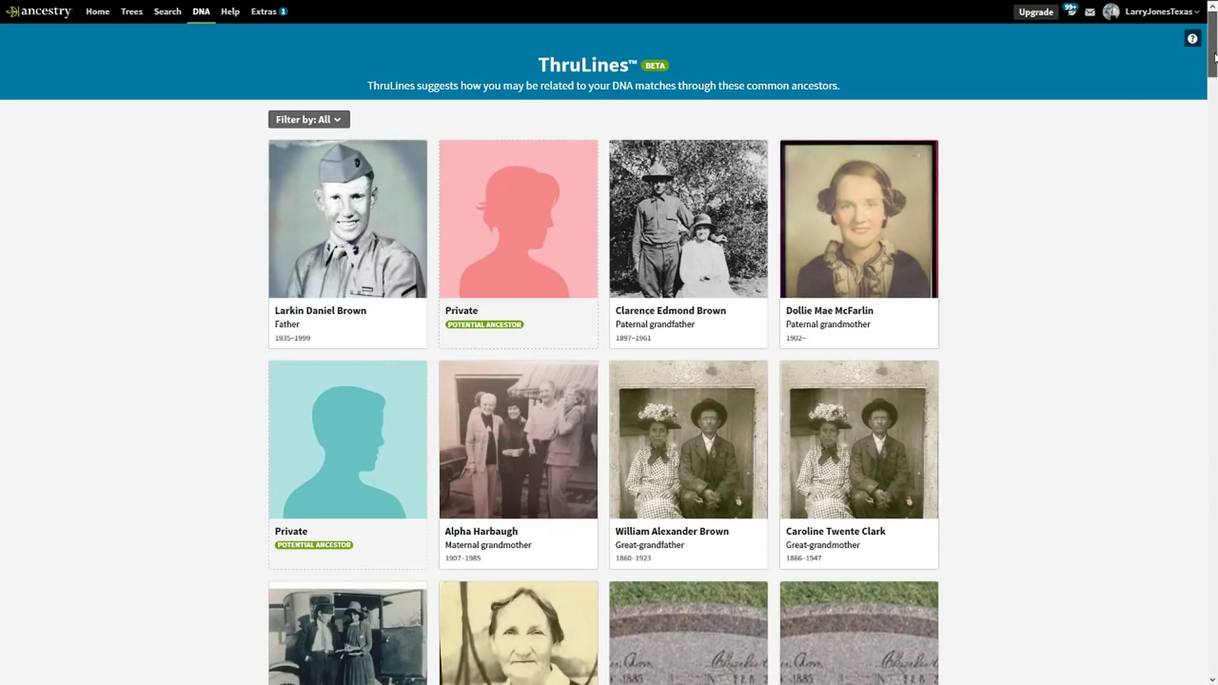
pyautogui.moveTo(1213, 57); pyautogui.dragTo(1213, 127)
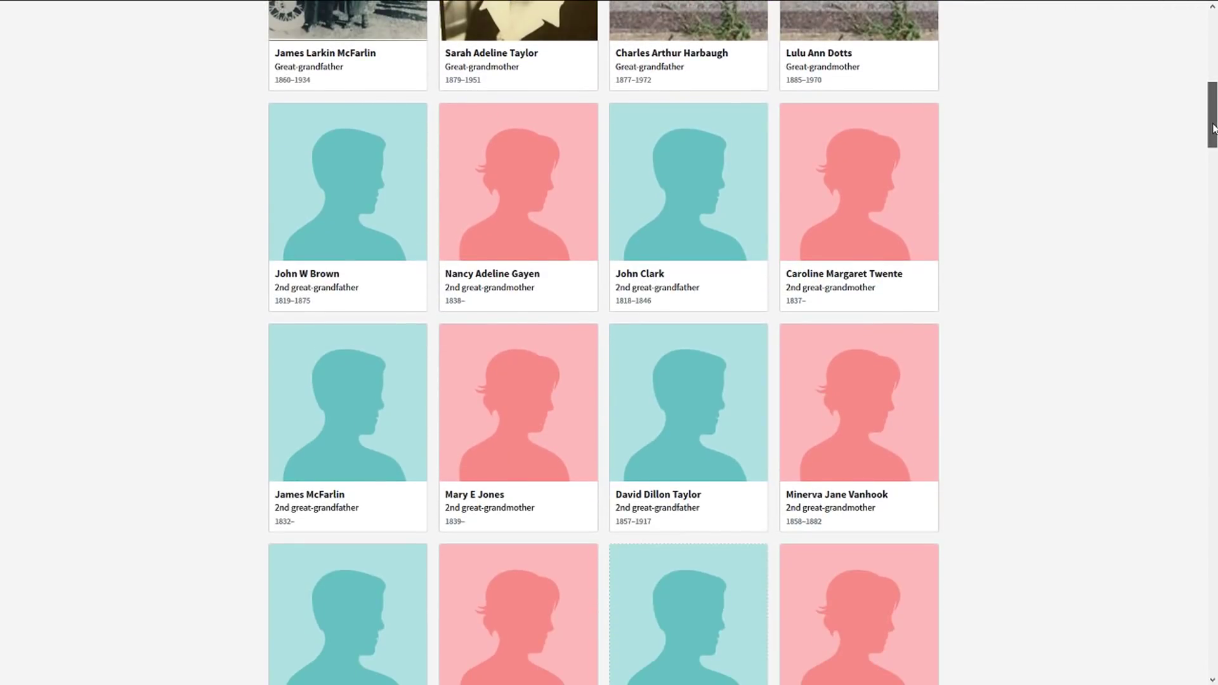
pyautogui.moveTo(1213, 127); pyautogui.dragTo(1213, 205)
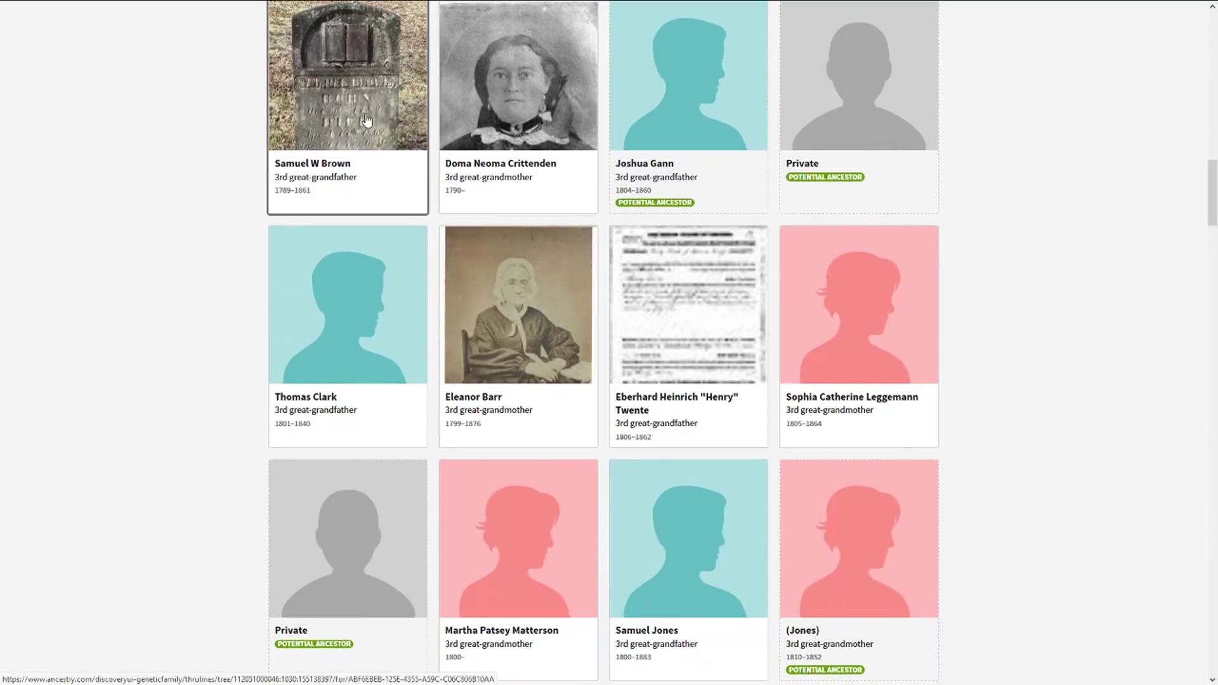
pyautogui.click(368, 120)
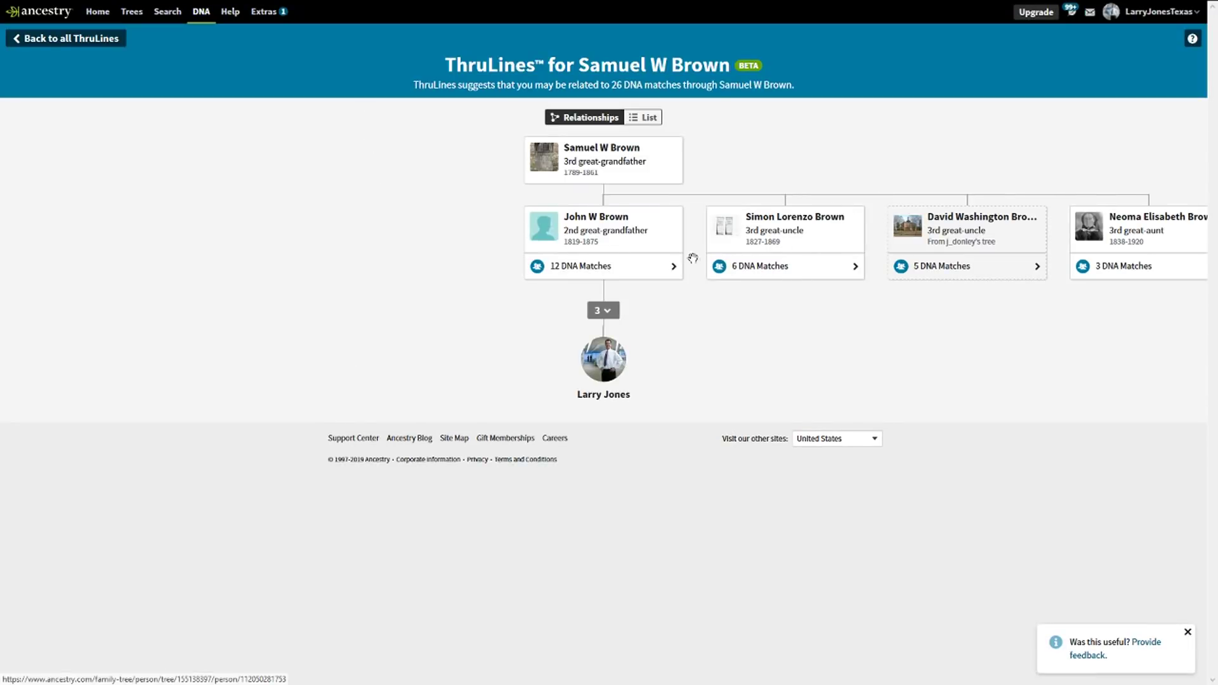
pyautogui.moveTo(876, 207); pyautogui.dragTo(691, 216)
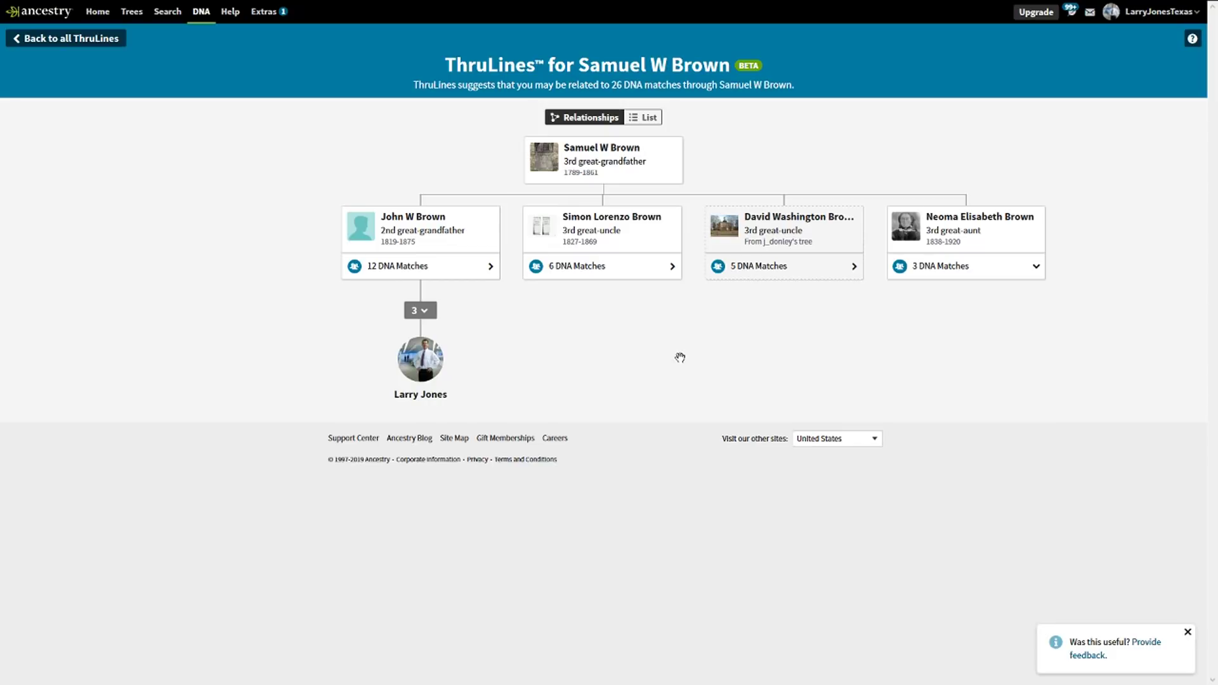
# Review the 2nd great-grandfather's DNA matches and go back up to the 3rd great-grandfather to compare all four sibling lines
pyautogui.click(444, 269)
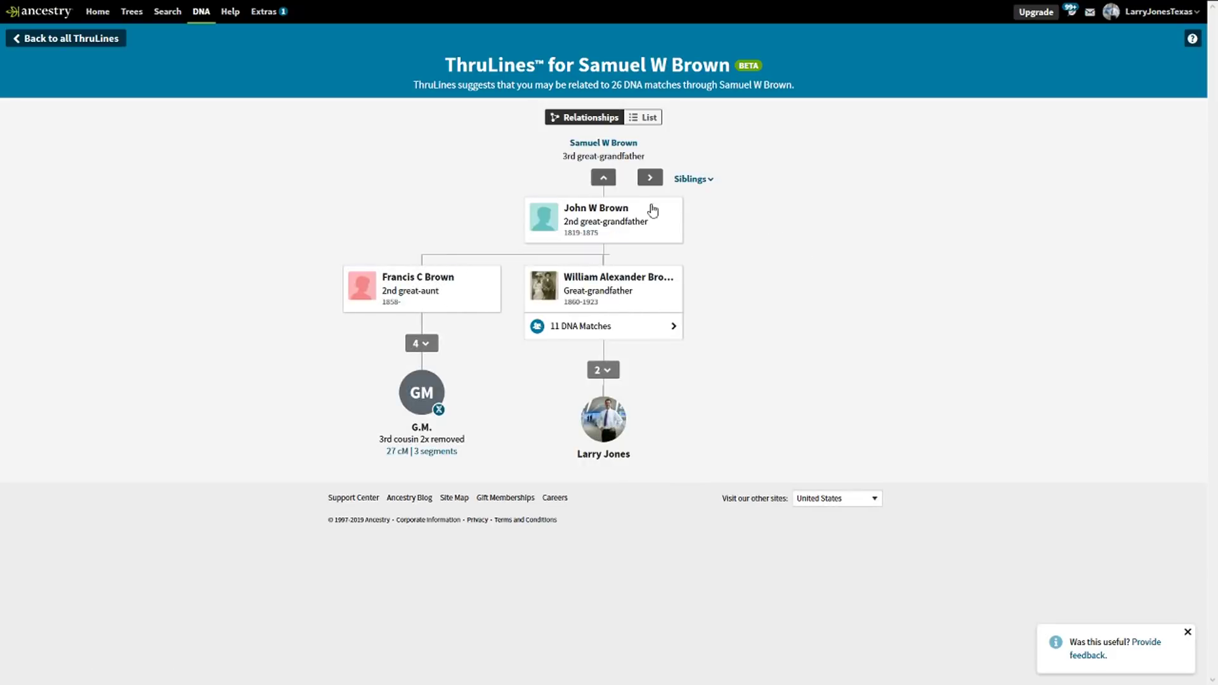
pyautogui.click(603, 180)
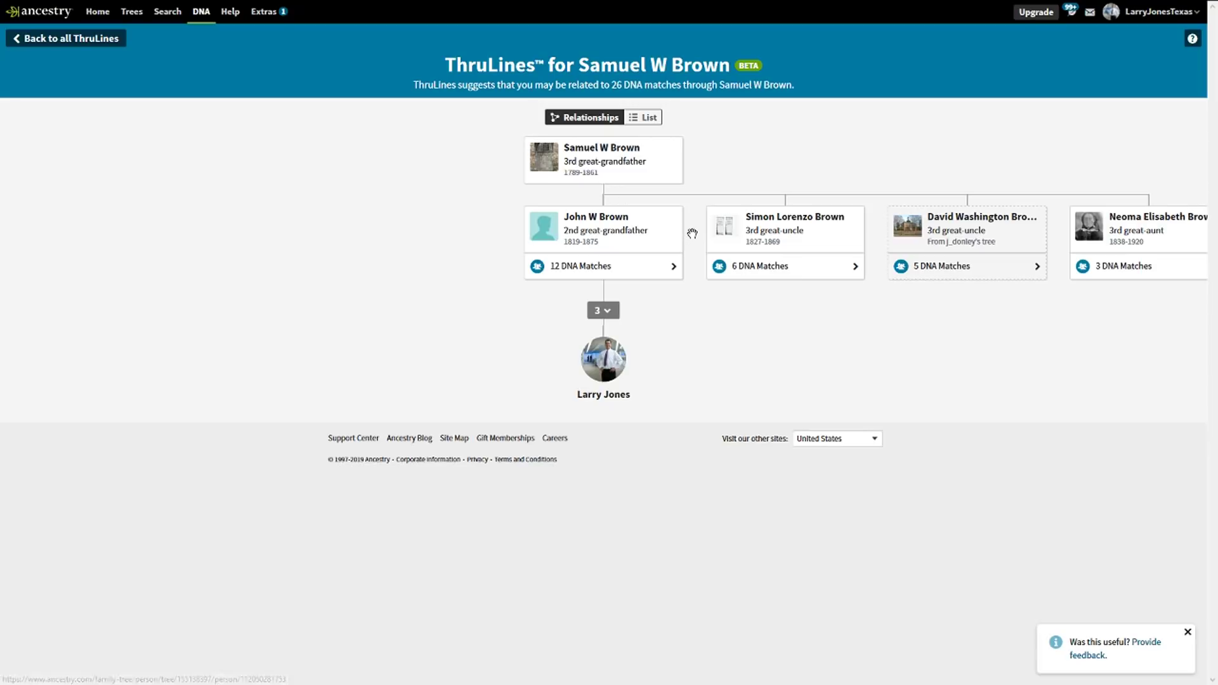
pyautogui.moveTo(520, 240); pyautogui.dragTo(448, 246)
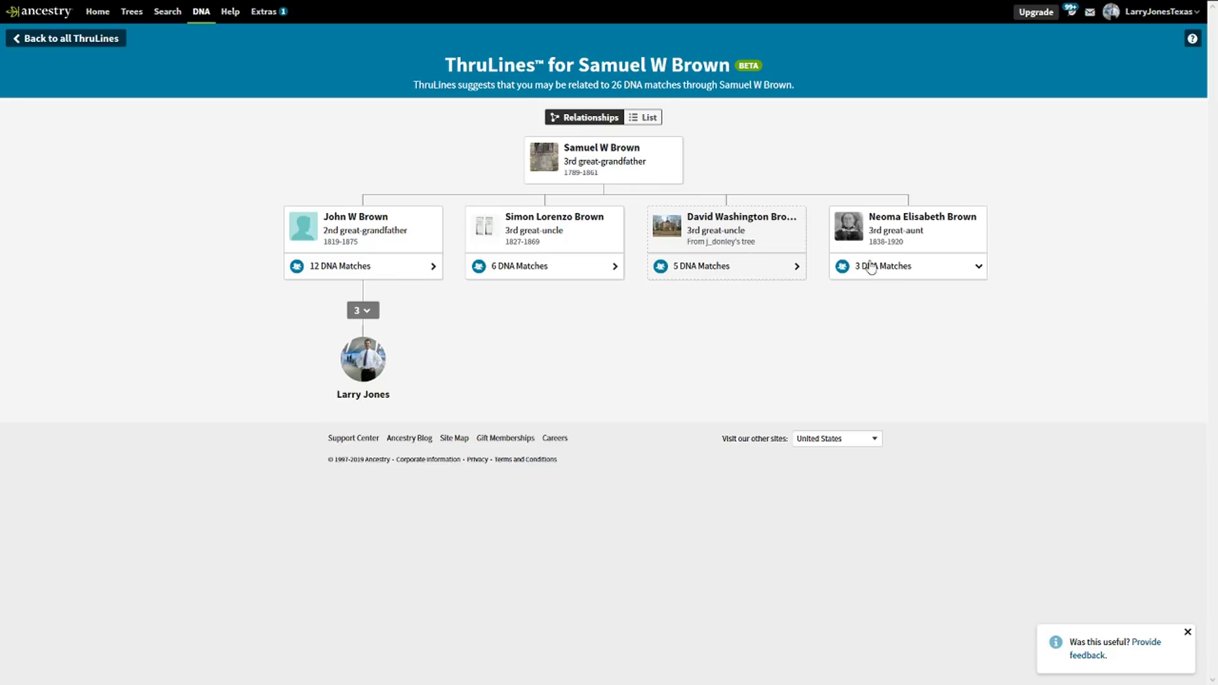
# Review the DNA matches under the 3rd great-aunt, the dashed-outline 3rd great-uncle and the 2nd great-grandfather, and go back up to the 3rd great-grandfather
pyautogui.click(901, 269)
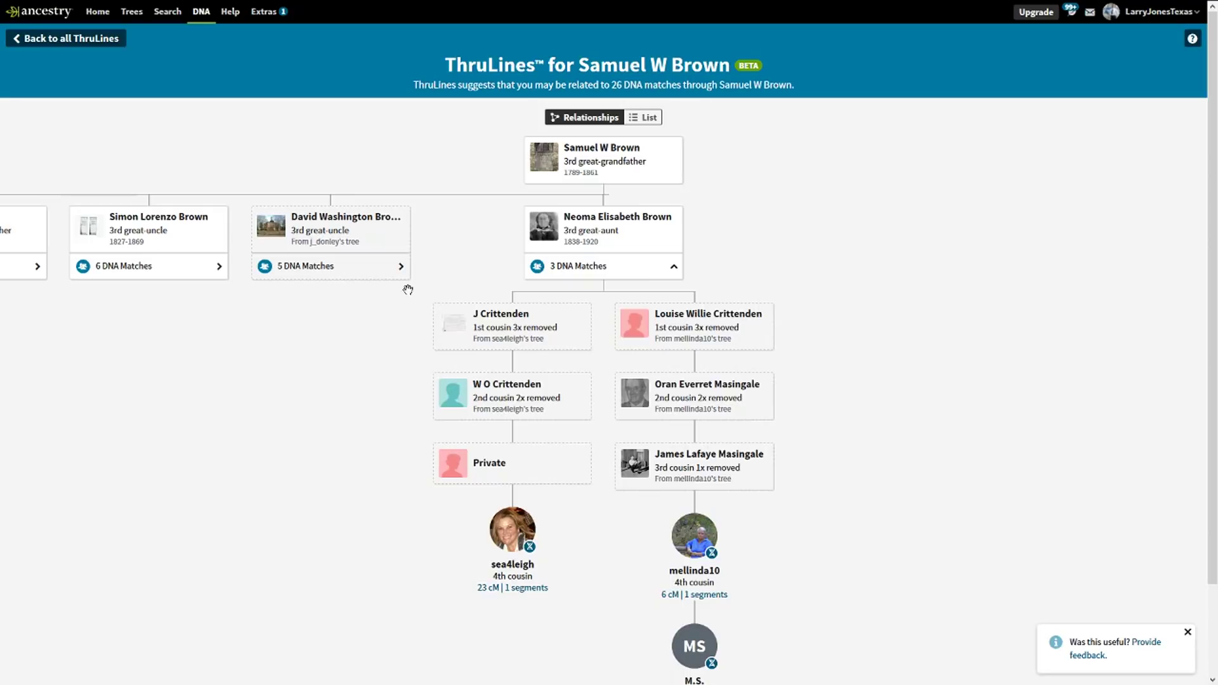
pyautogui.click(362, 269)
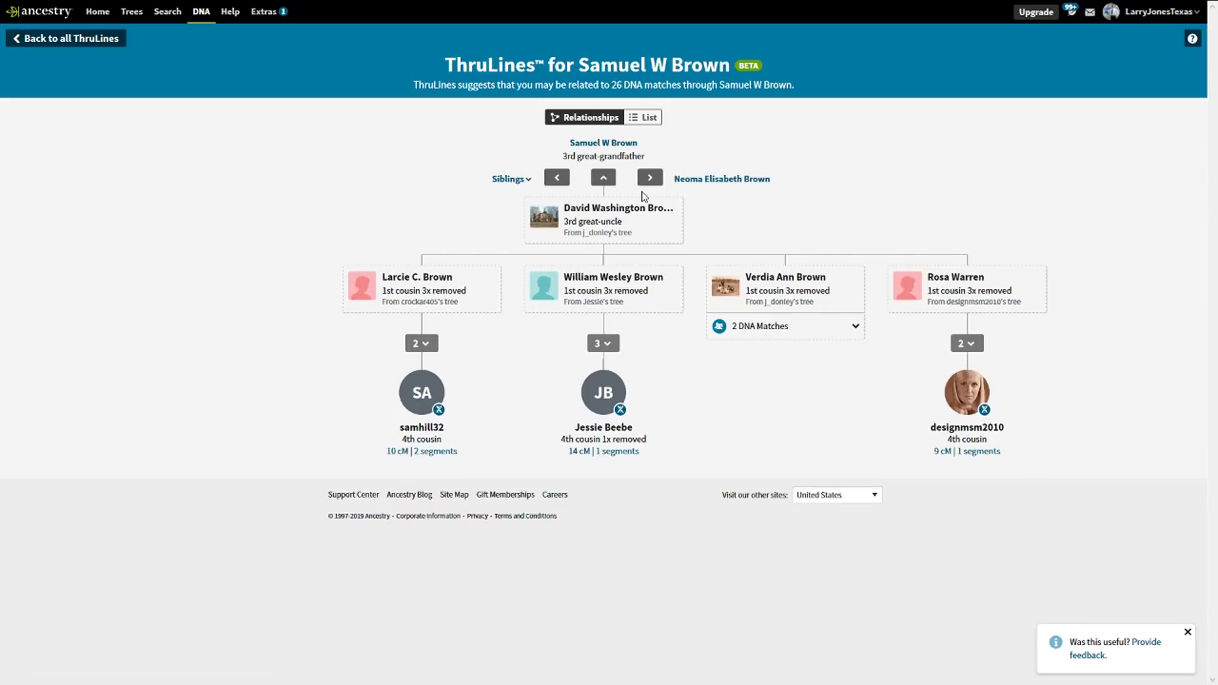
pyautogui.click(764, 335)
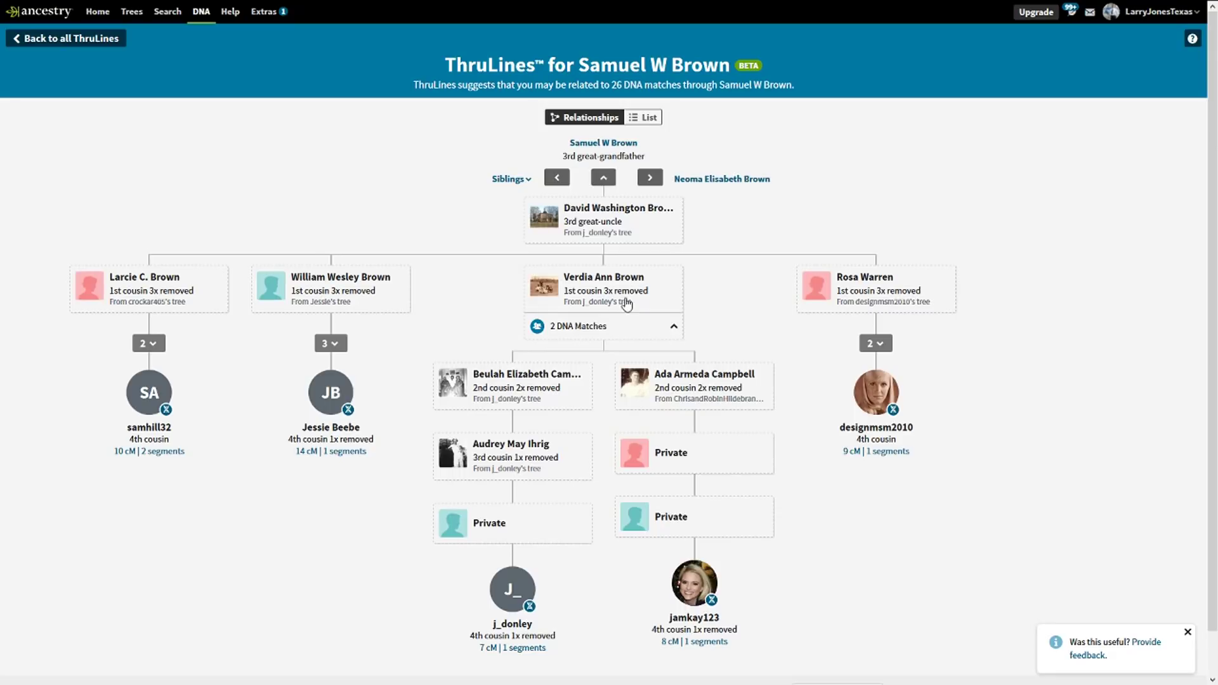
pyautogui.click(603, 178)
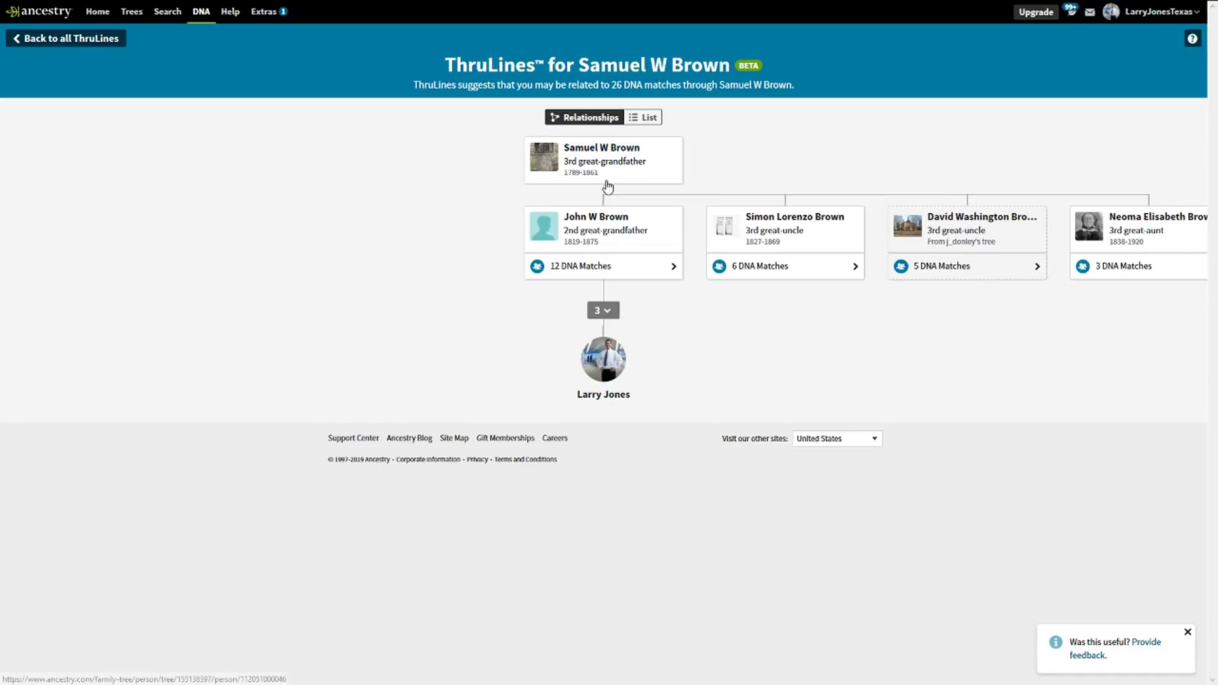
pyautogui.click(605, 272)
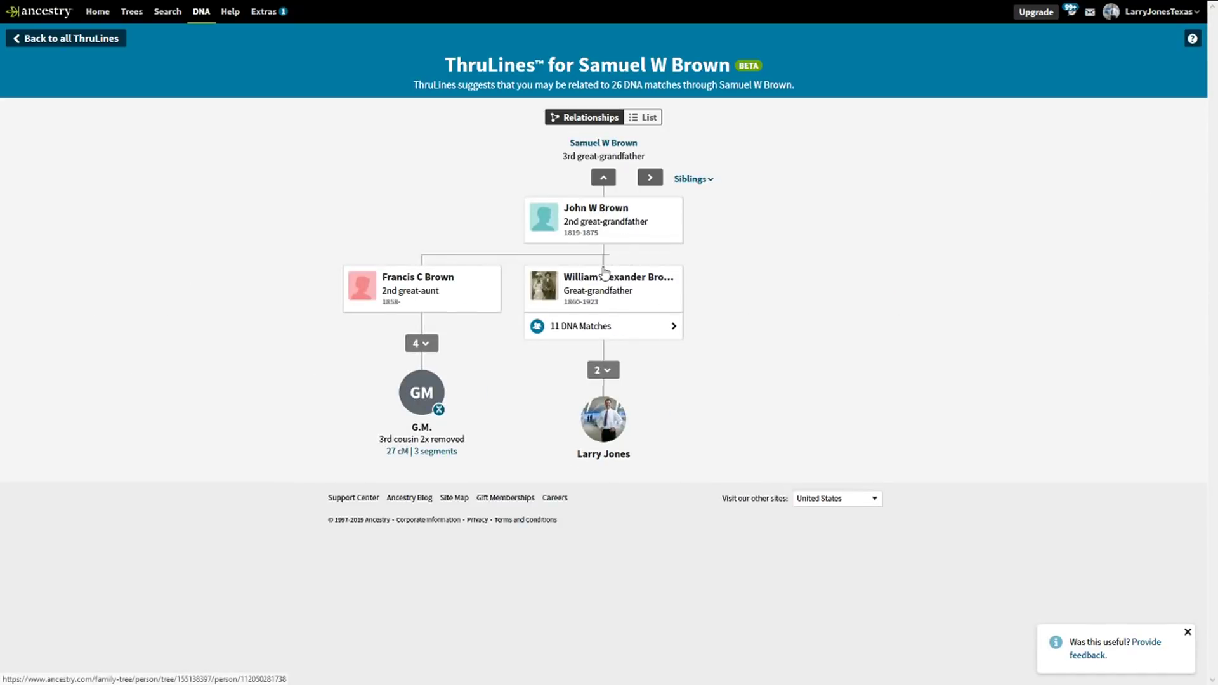
pyautogui.click(604, 178)
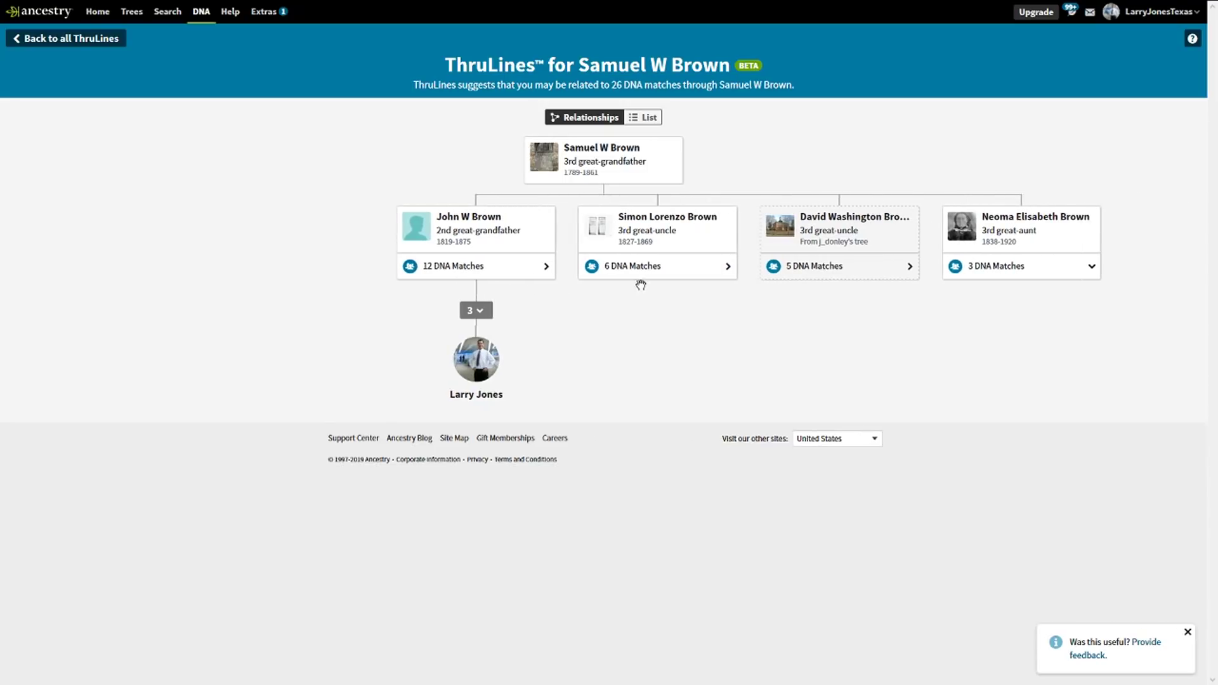
# Follow the 1827–1869 3rd great-uncle's line down to the 2nd cousins 2x removed, compare their expandable DNA-match branches, and return to the 3rd great-grandfather
pyautogui.click(536, 272)
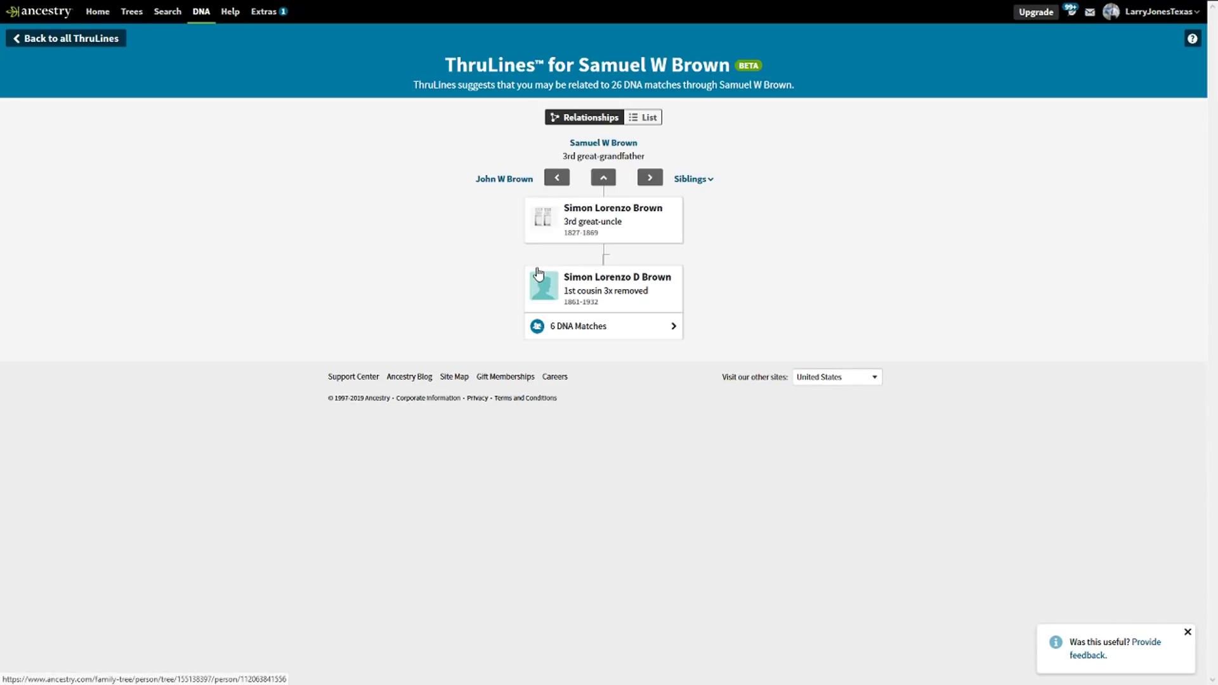
pyautogui.click(618, 328)
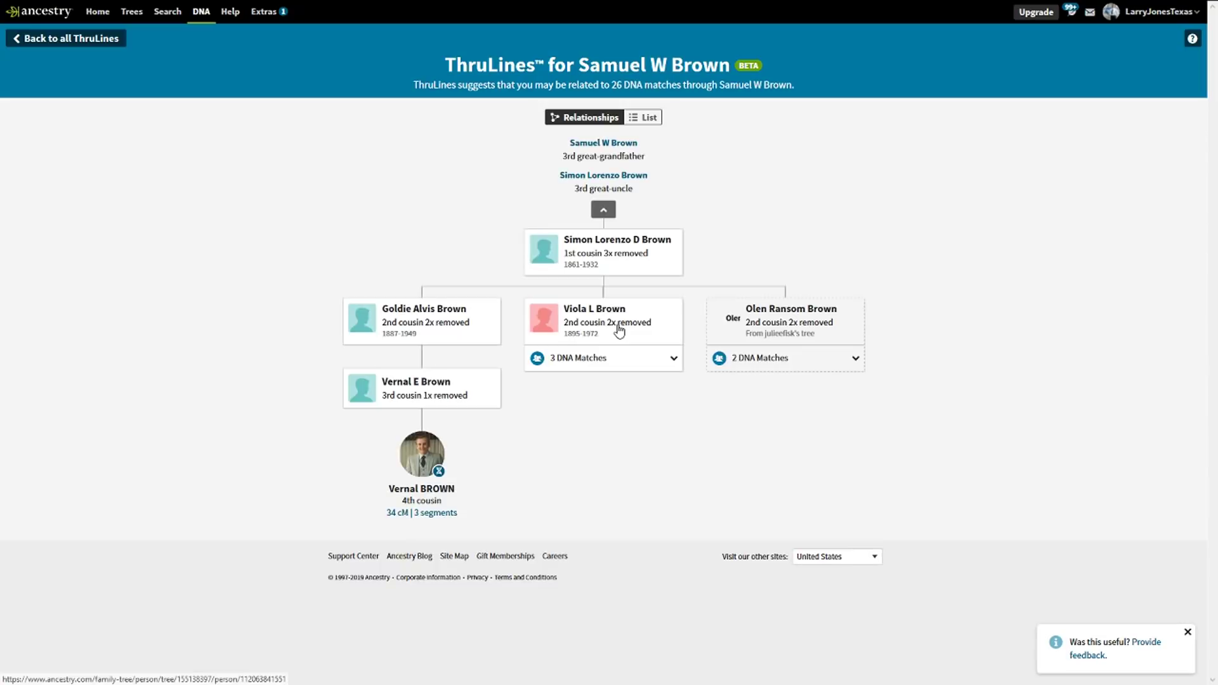
pyautogui.click(630, 360)
pyautogui.click(922, 359)
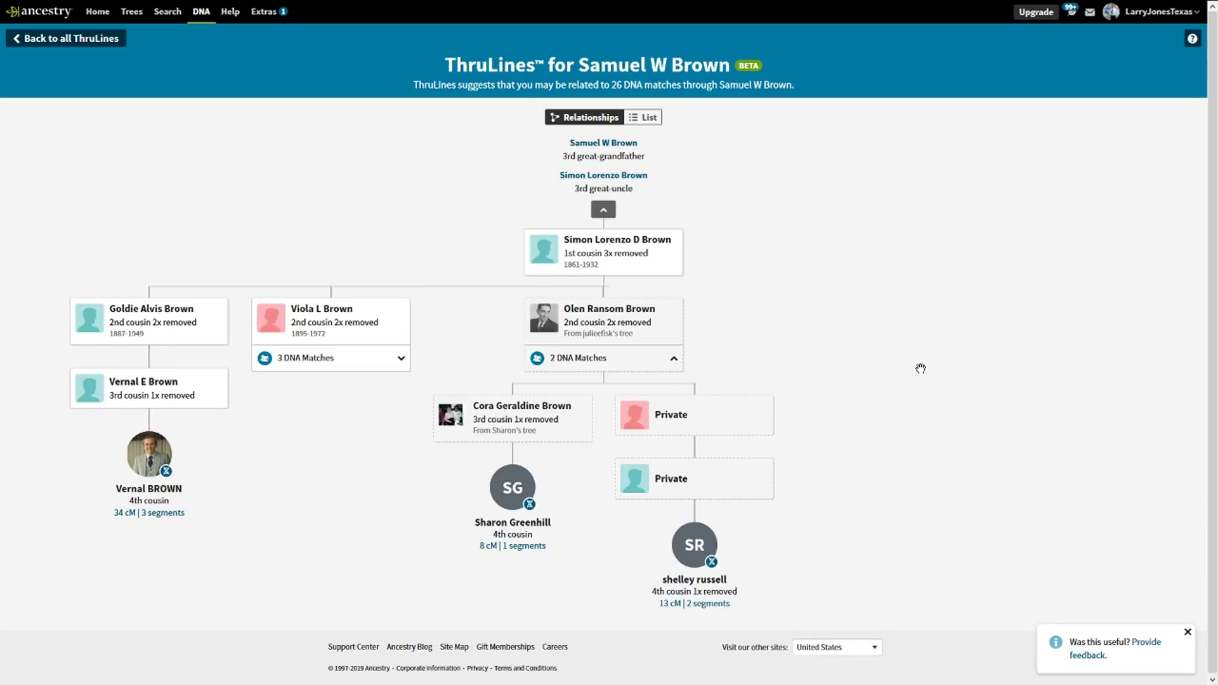
pyautogui.click(314, 367)
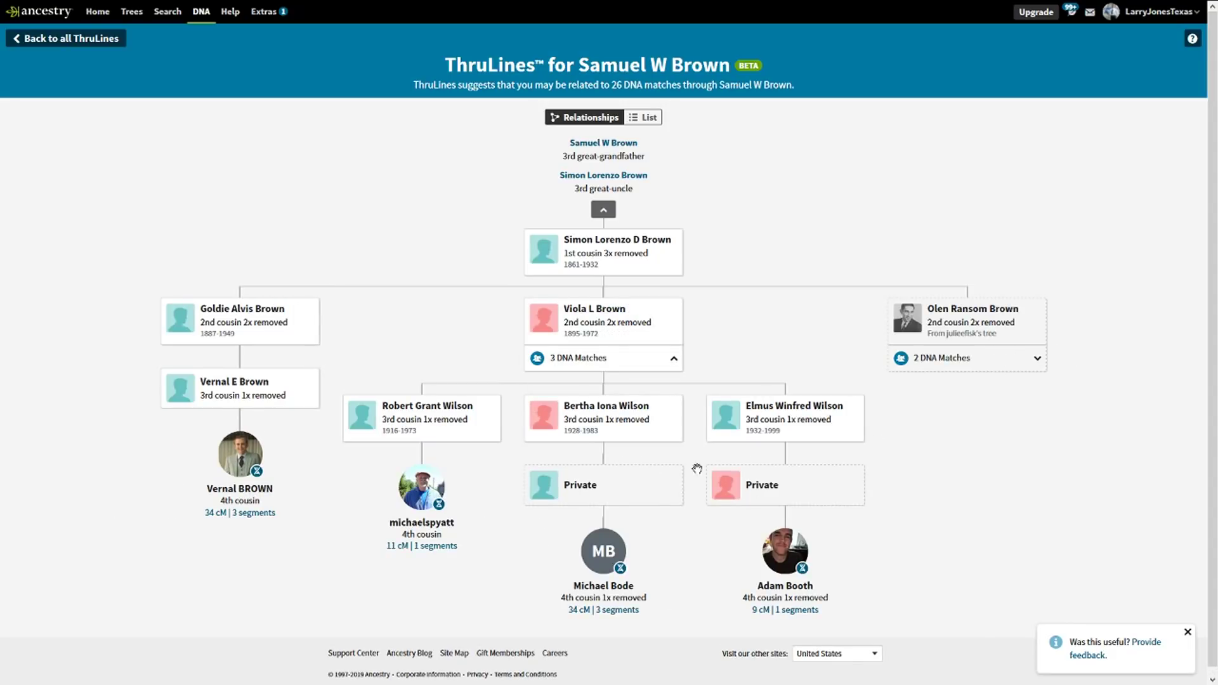
pyautogui.click(960, 356)
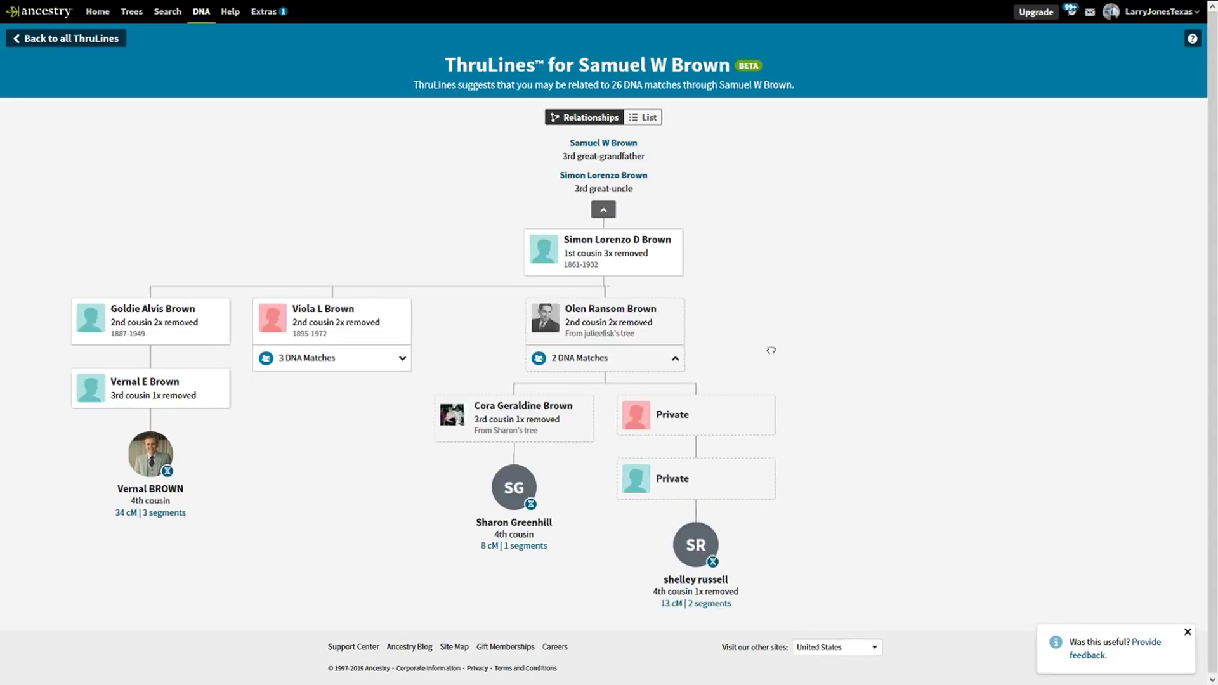
pyautogui.click(612, 150)
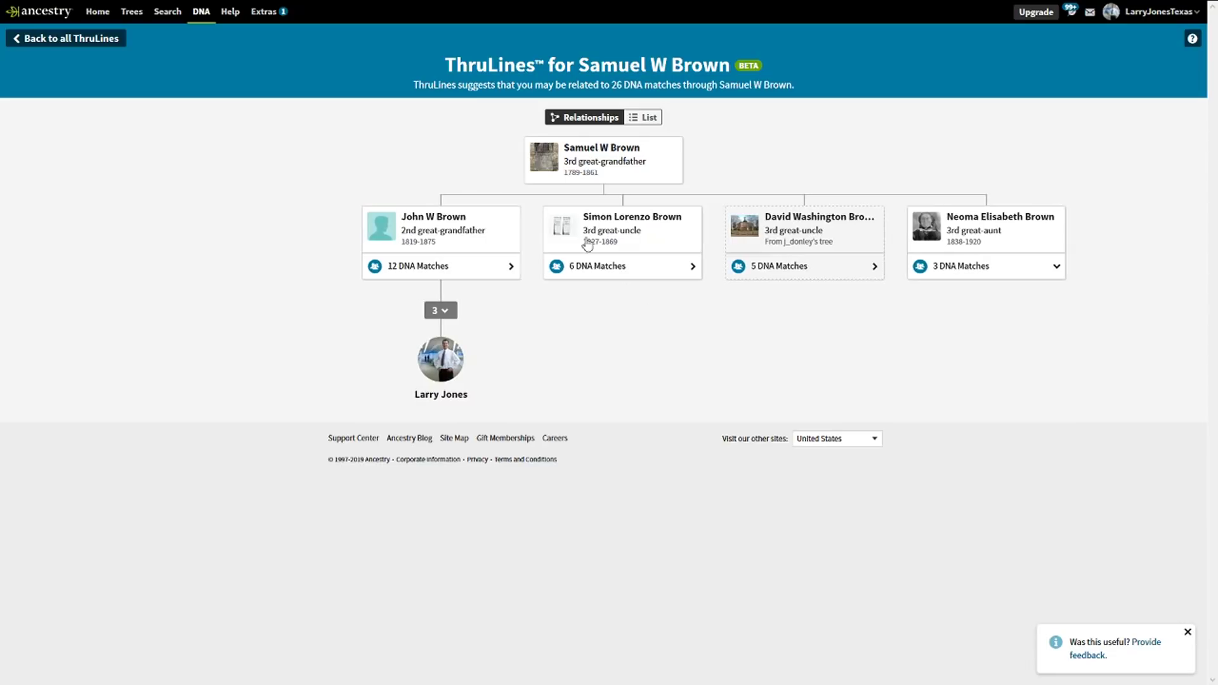
# Return to all ThruLines, browse the ancestors, and reopen the 3rd great-grandfather with the gravestone photo
pyautogui.click(104, 40)
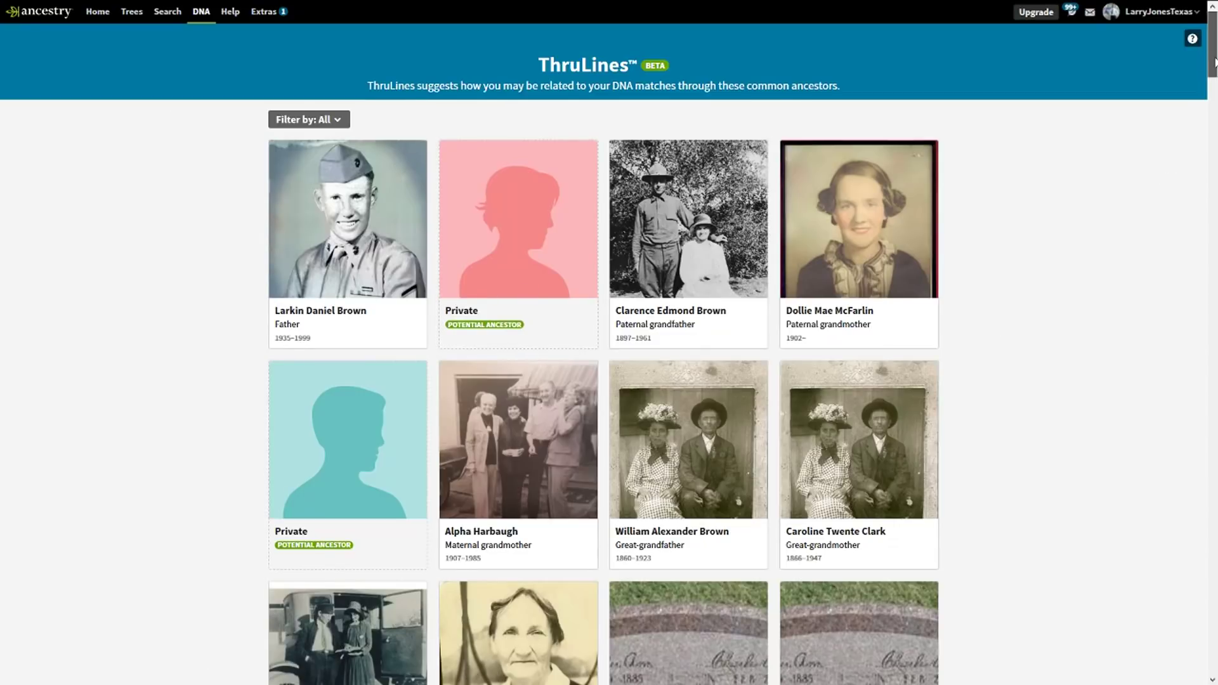
pyautogui.scroll(-12, 1199, 121)
pyautogui.scroll(-8, 1199, 144)
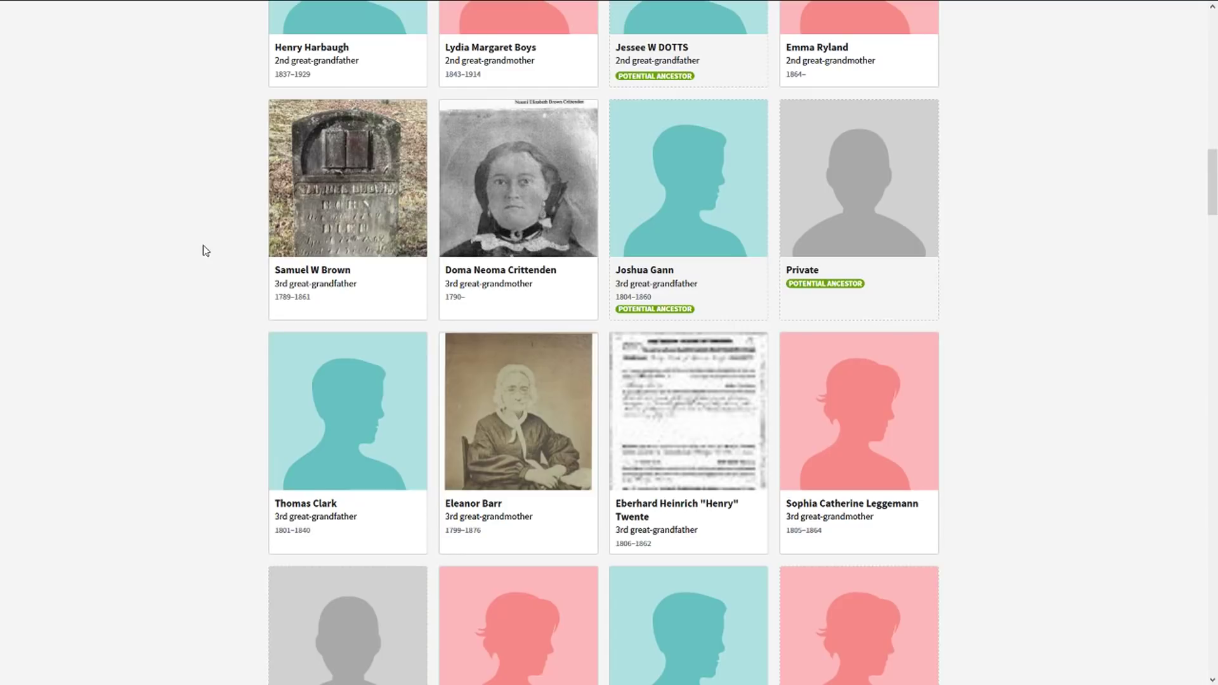
pyautogui.click(359, 154)
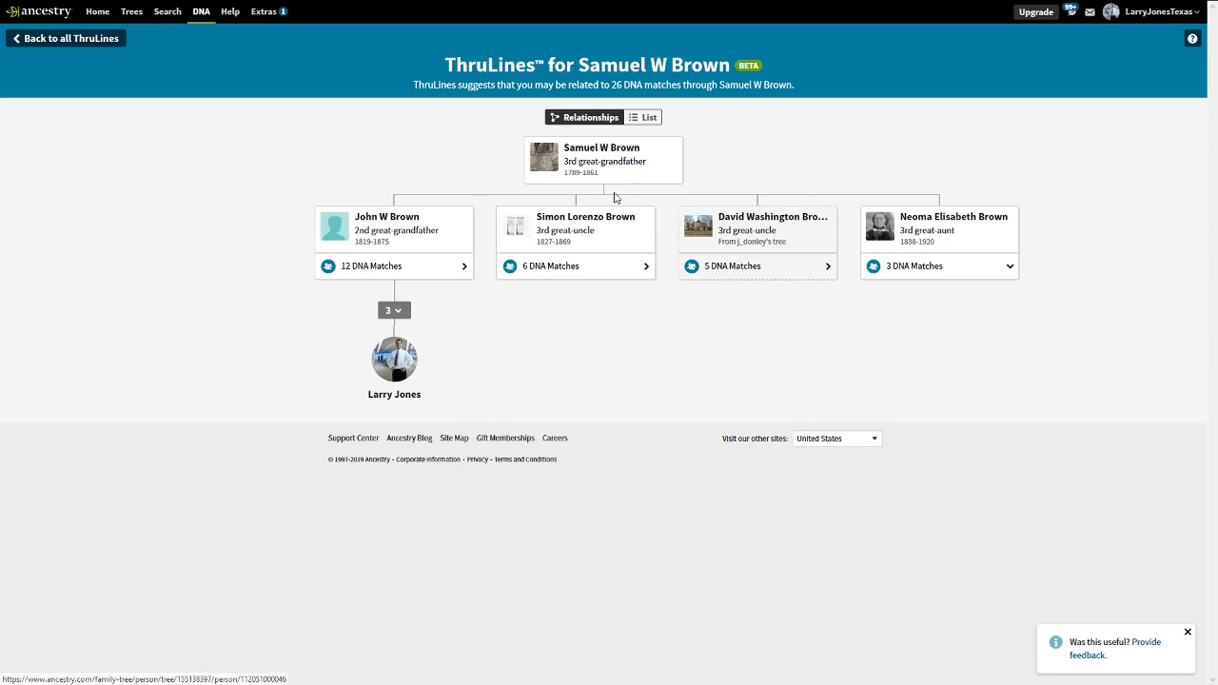
# Drill down through the 1827–1869 3rd great-uncle and his child again, expanding the two 2nd cousin 2x removed branches with grouped DNA matches
pyautogui.click(581, 265)
pyautogui.click(598, 329)
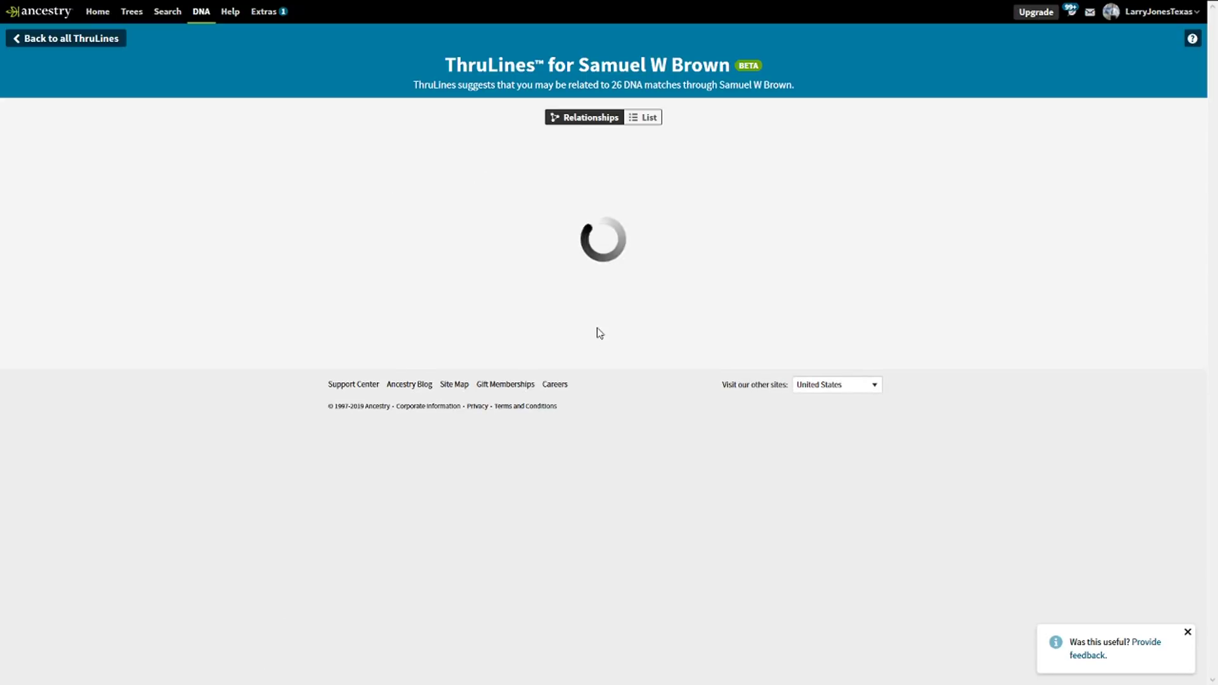
pyautogui.click(607, 366)
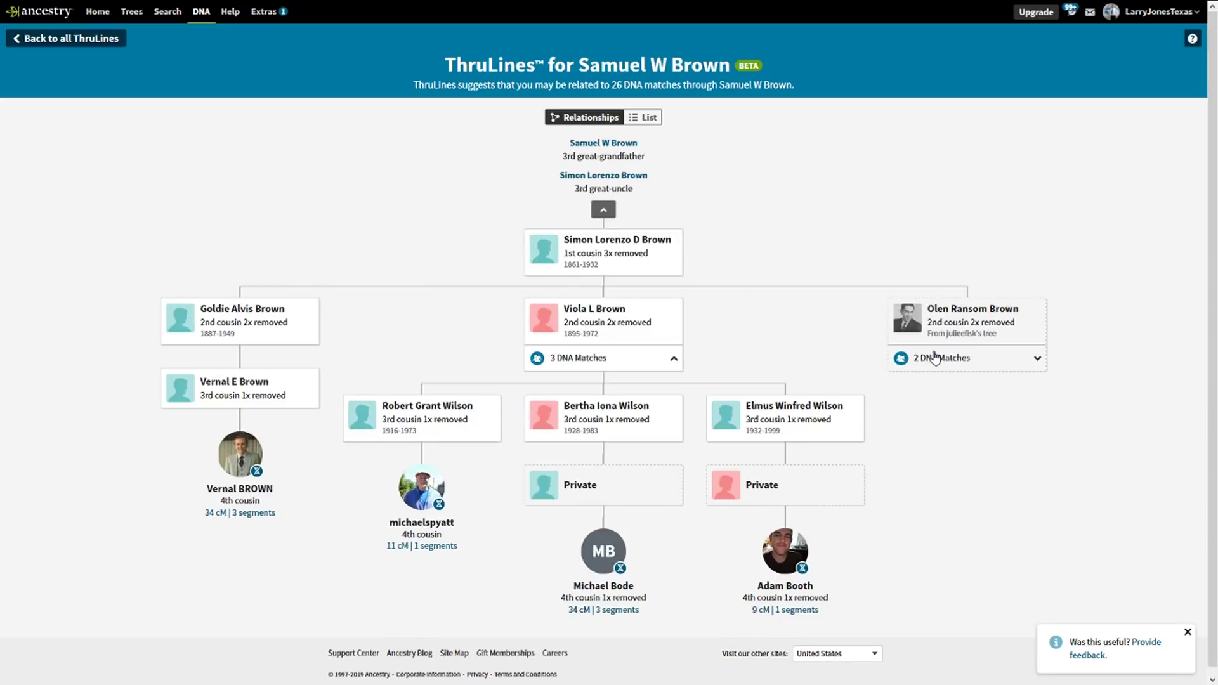
pyautogui.click(931, 358)
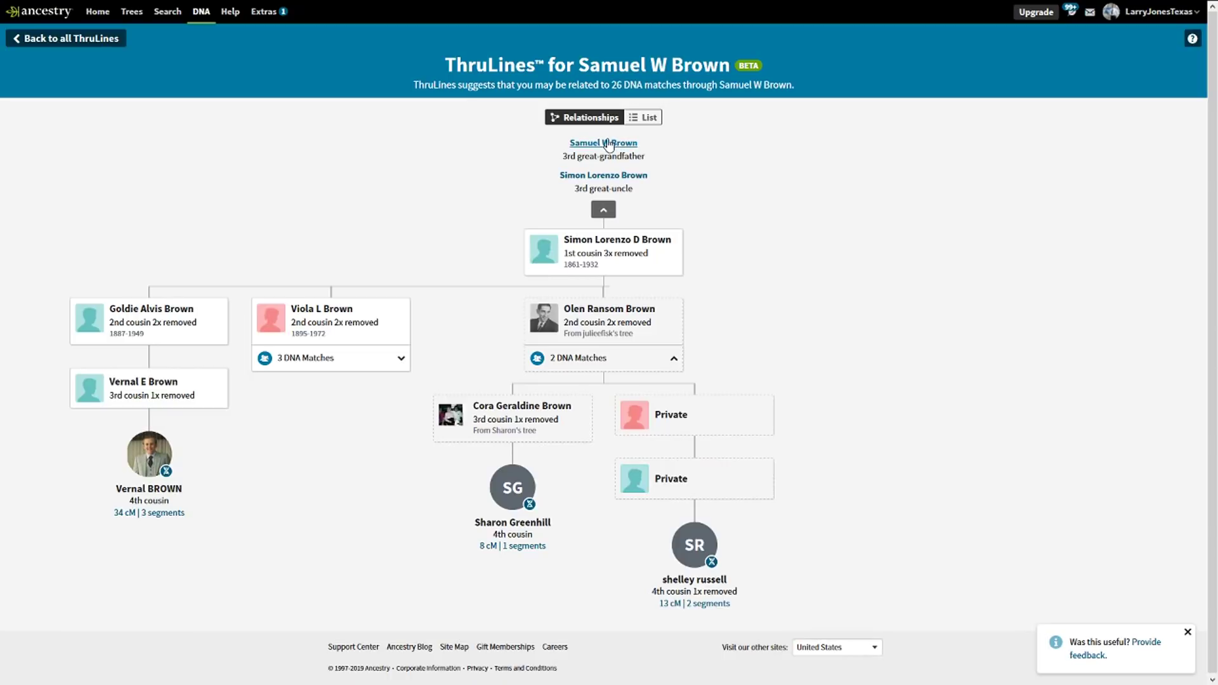
# Return to all ThruLines and open the 3rd great-grandfather whose picture is a marriage register
pyautogui.click(111, 40)
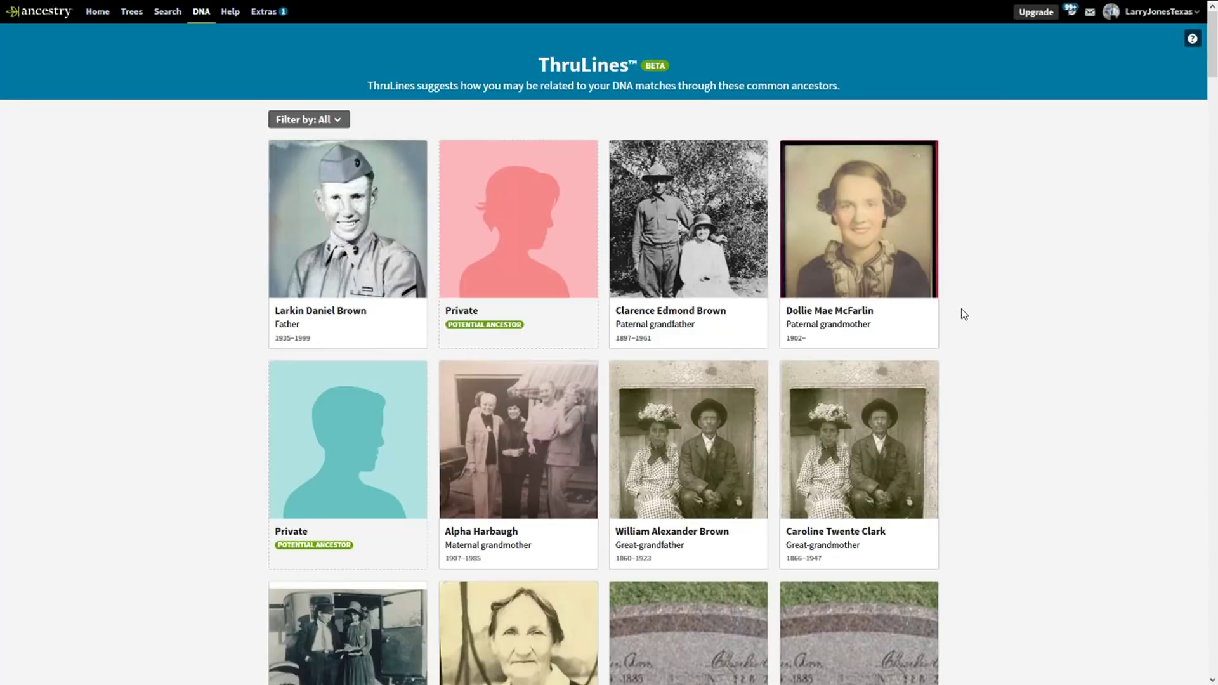
pyautogui.moveTo(1212, 64)
pyautogui.mouseDown()
pyautogui.moveTo(1212, 95)
pyautogui.moveTo(1203, 60)
pyautogui.mouseUp()
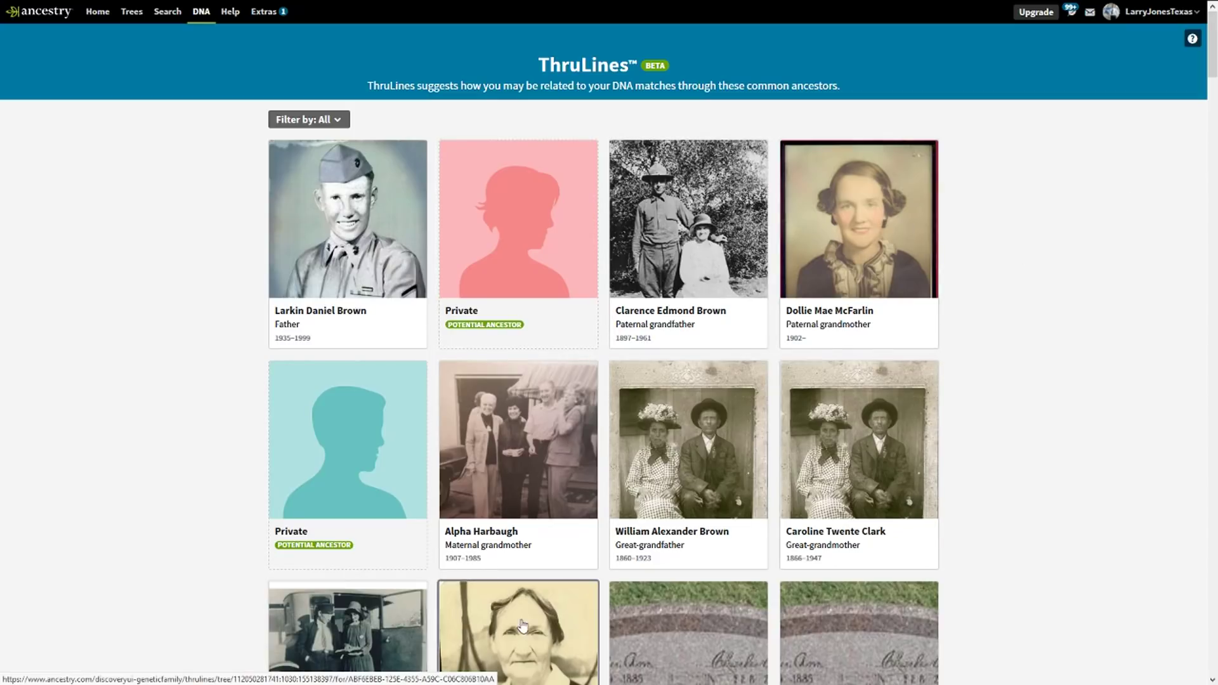
pyautogui.scroll(-6, 1212, 63)
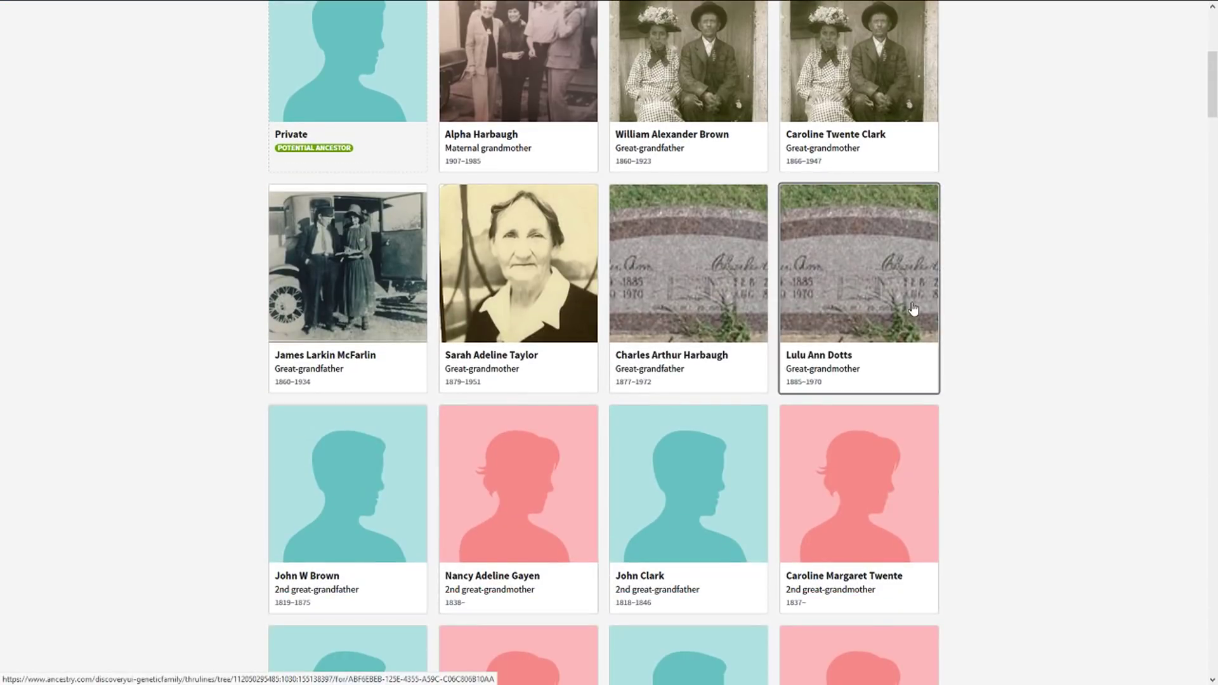
pyautogui.scroll(-5, 1213, 81)
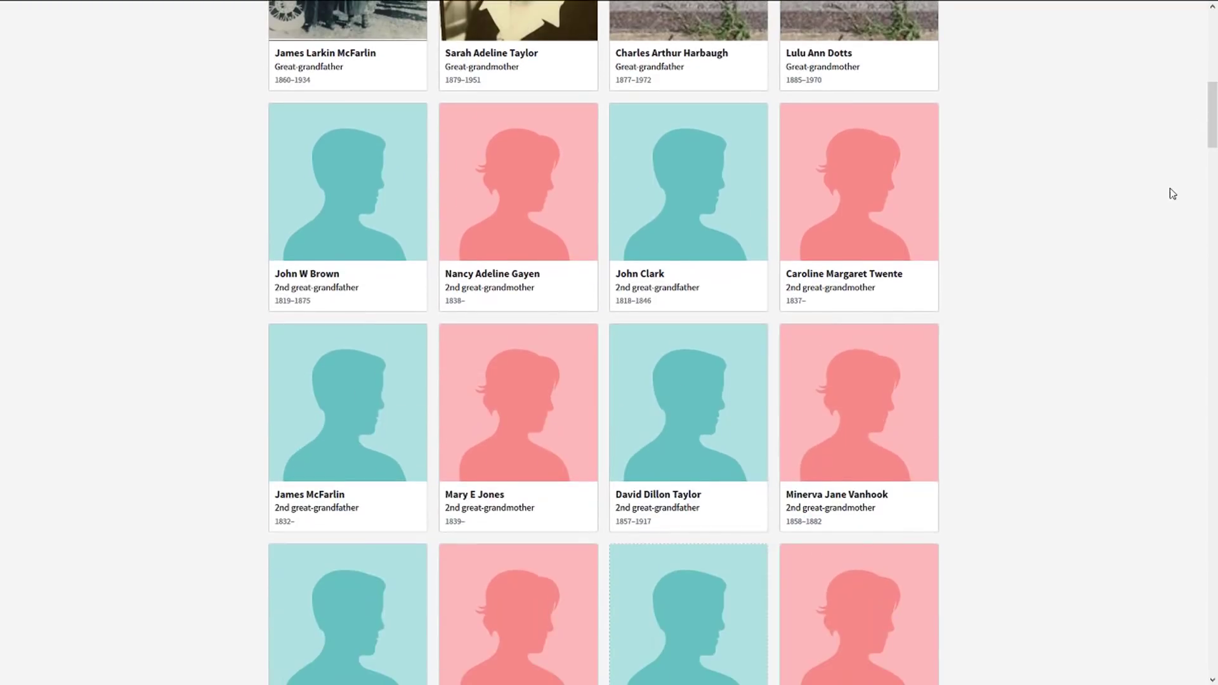
pyautogui.scroll(-10, 1192, 191)
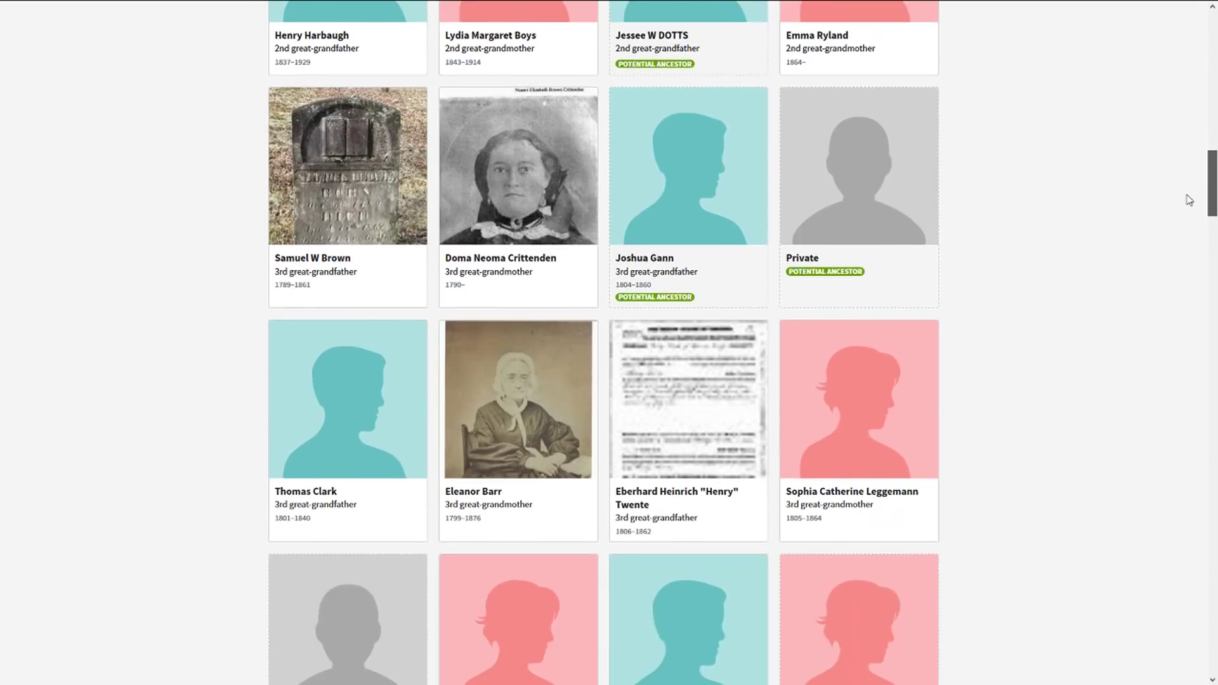
pyautogui.scroll(-10, 1190, 201)
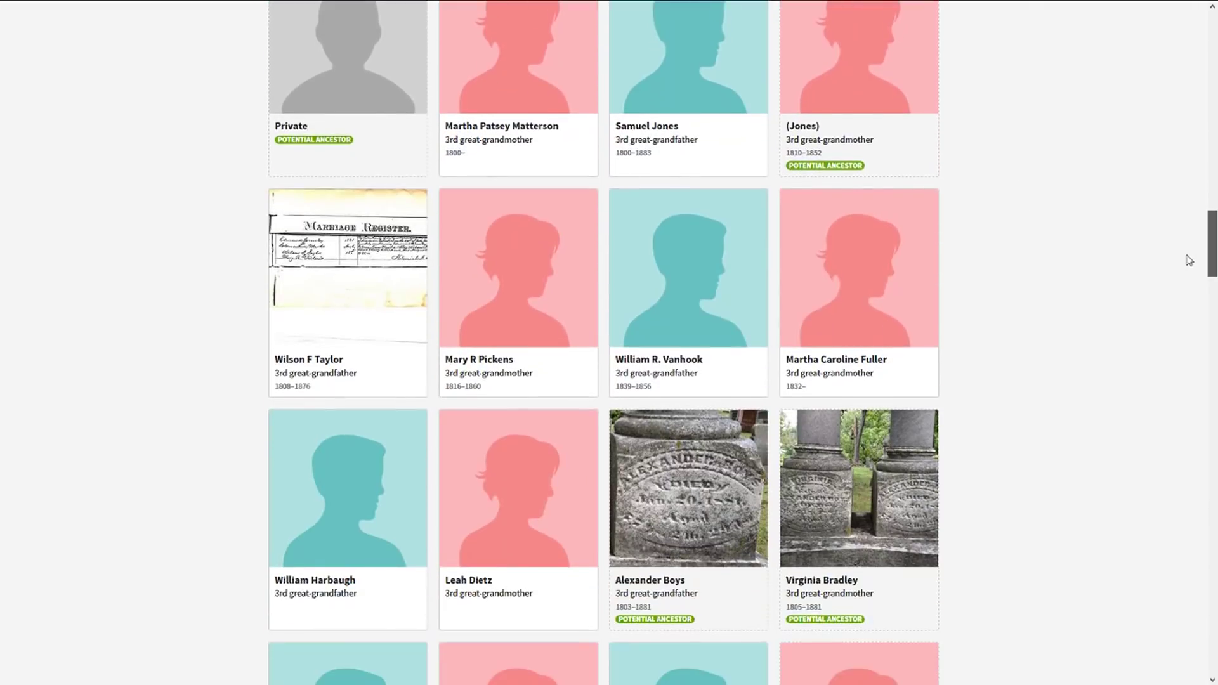
pyautogui.scroll(-1, 1188, 276)
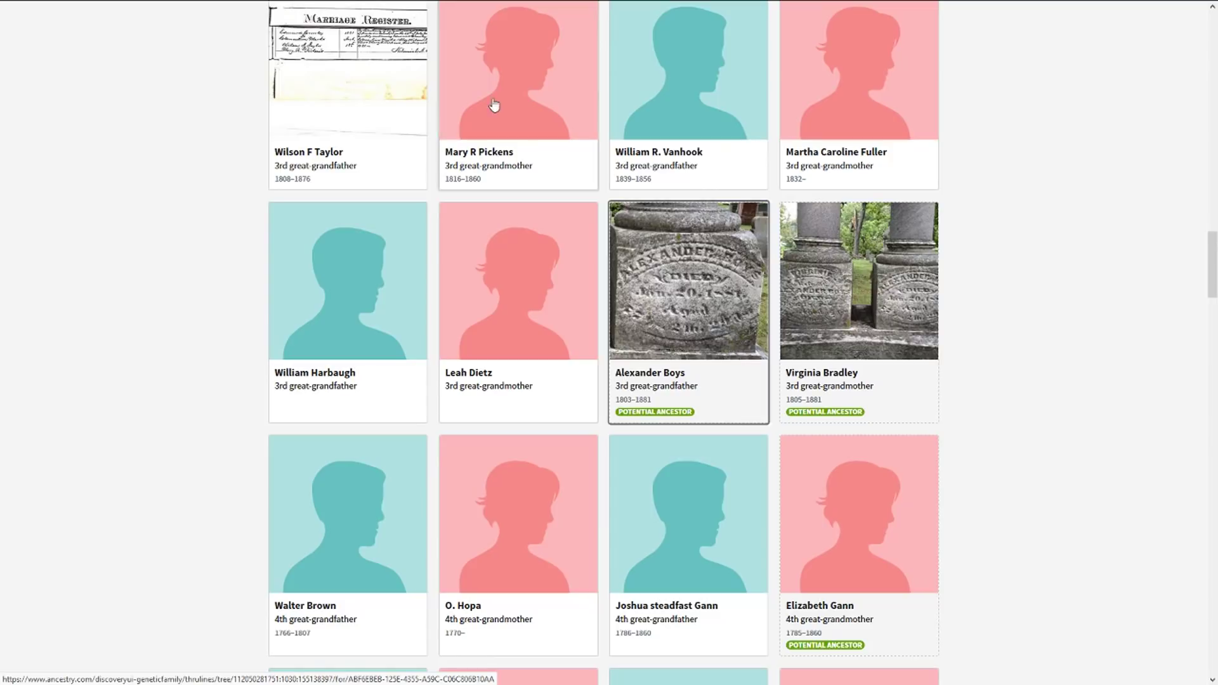
pyautogui.click(399, 95)
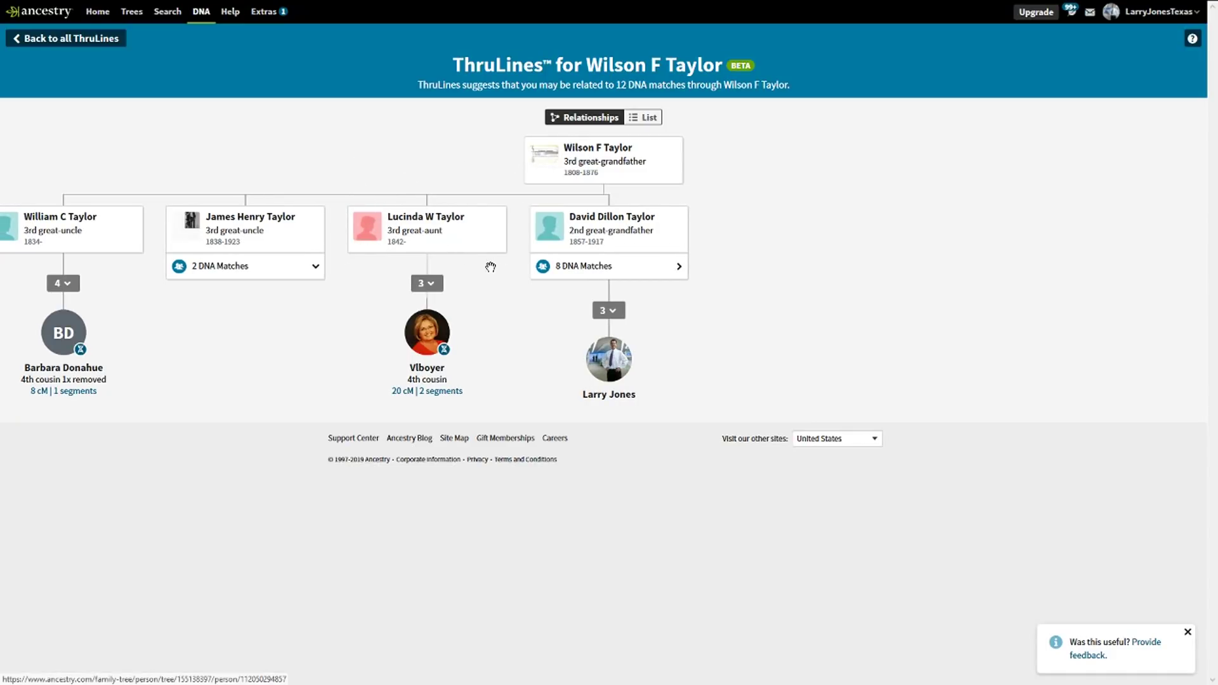
# Center the four sibling lines, follow the 2nd great-grandfather's DNA matches down through the great-grandmother, and go back up to the 3rd great-grandfather
pyautogui.moveTo(489, 264); pyautogui.dragTo(665, 271)
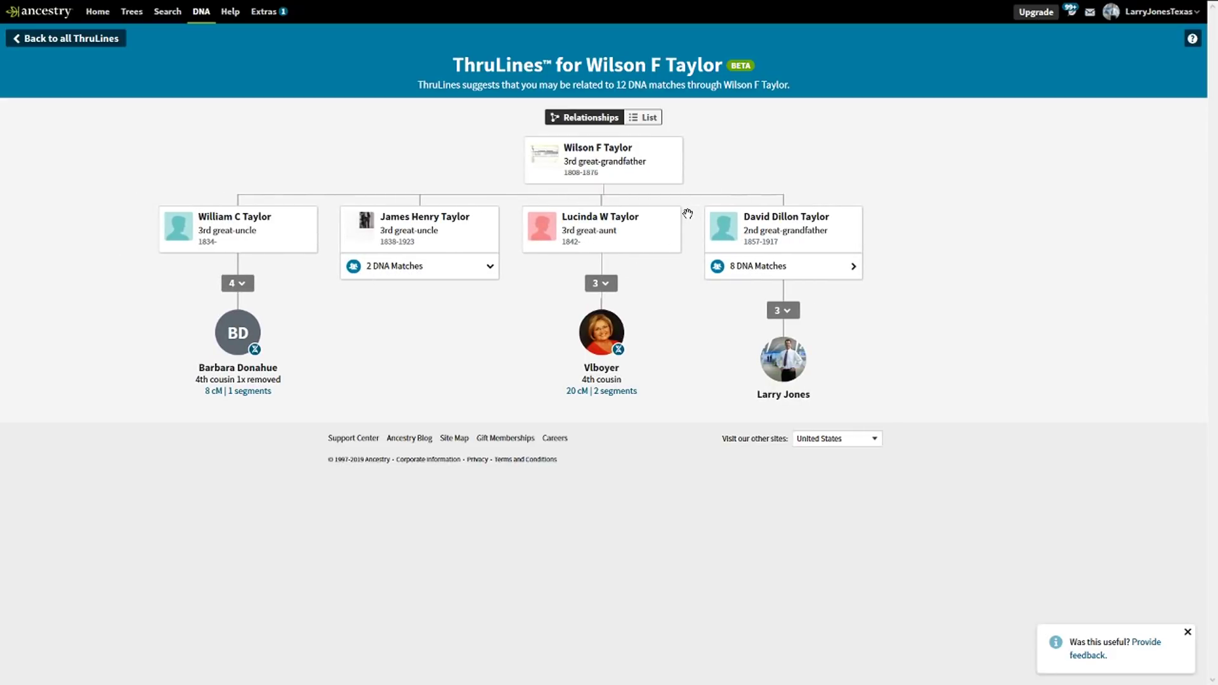
pyautogui.moveTo(688, 214); pyautogui.dragTo(710, 212)
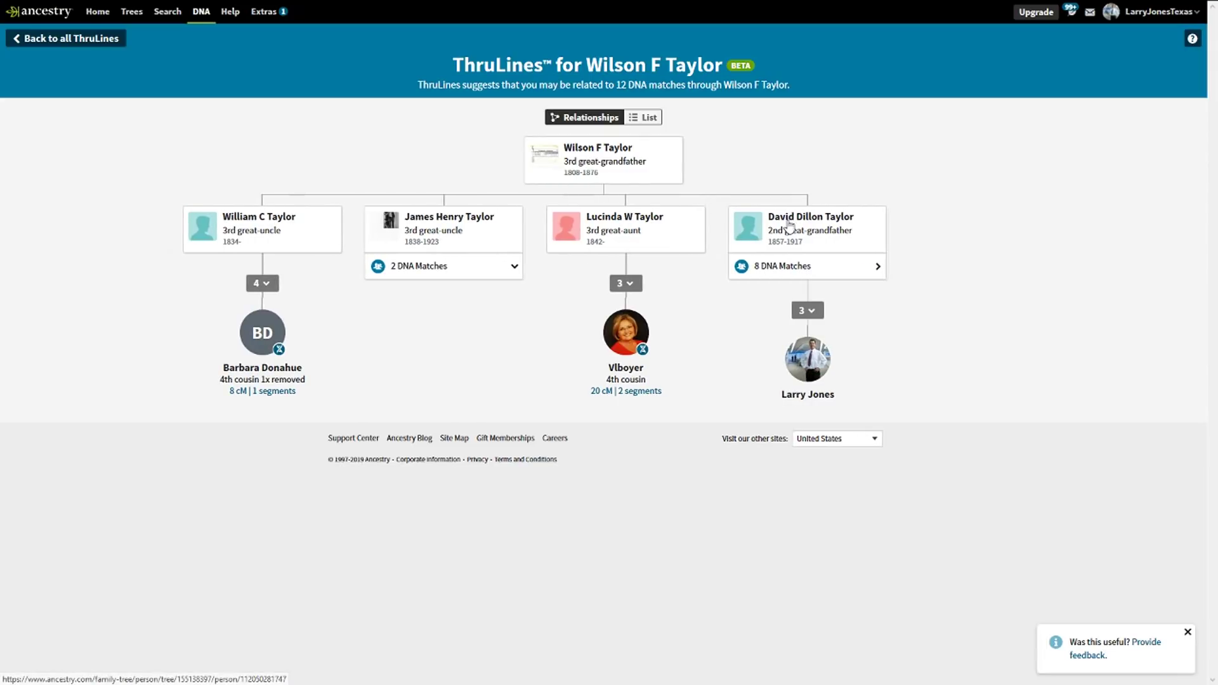
pyautogui.click(807, 268)
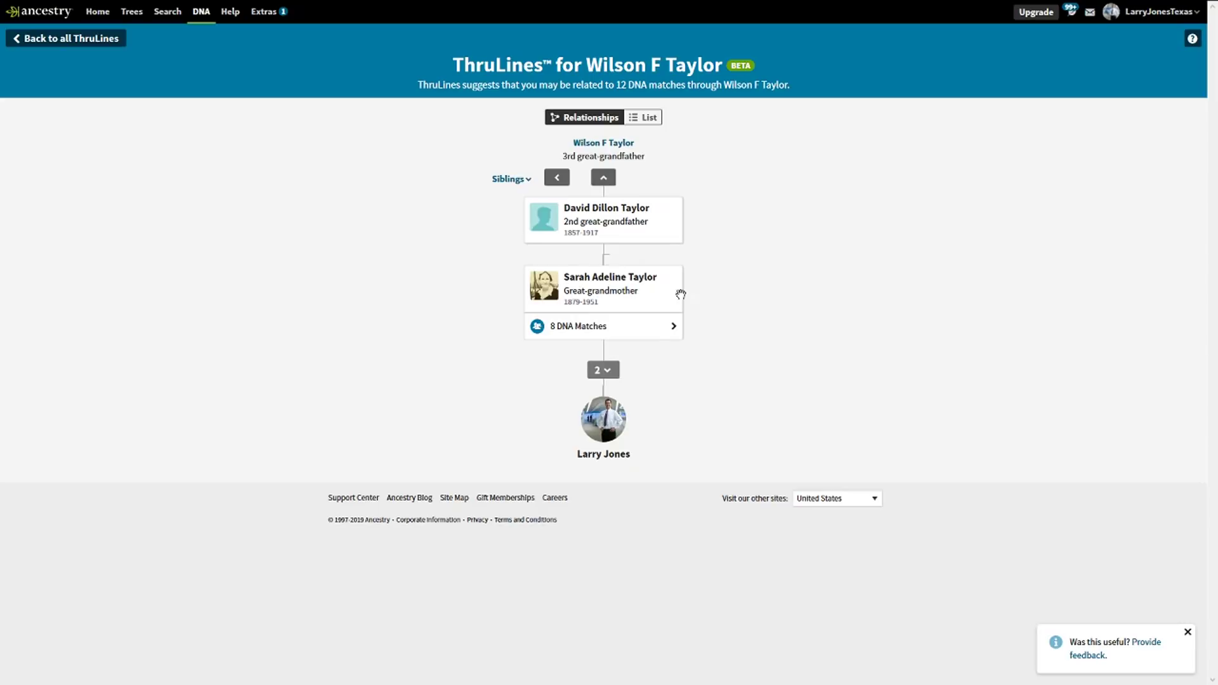
pyautogui.click(641, 335)
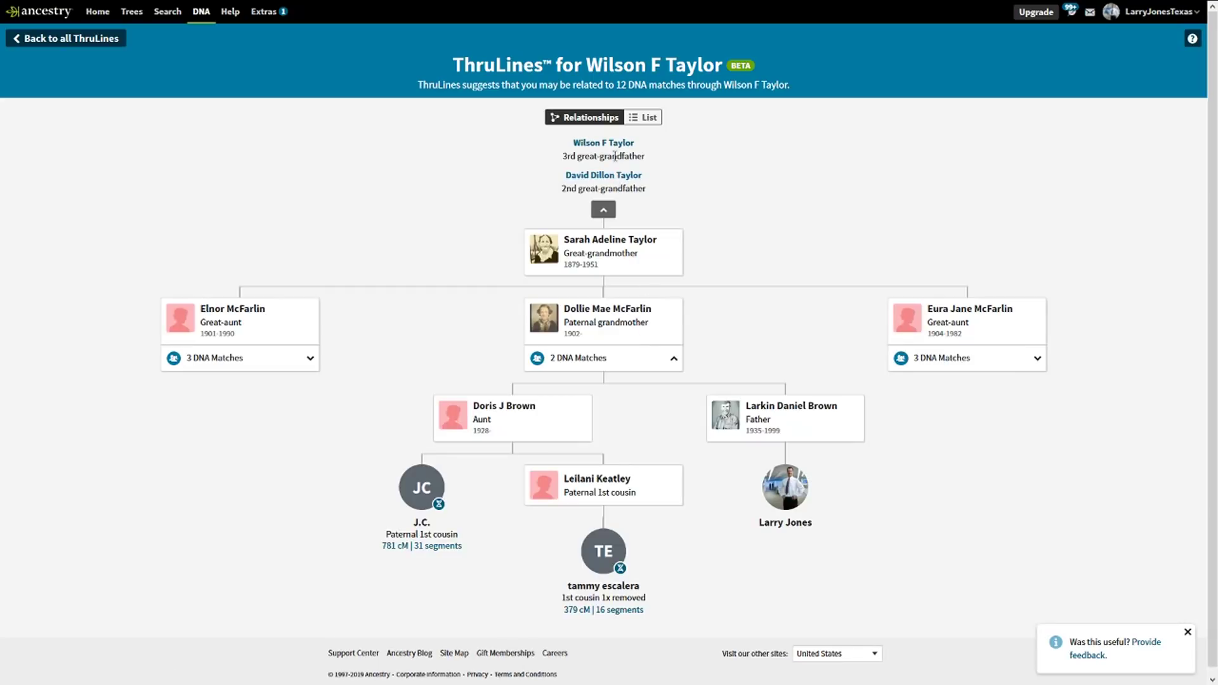
pyautogui.click(614, 156)
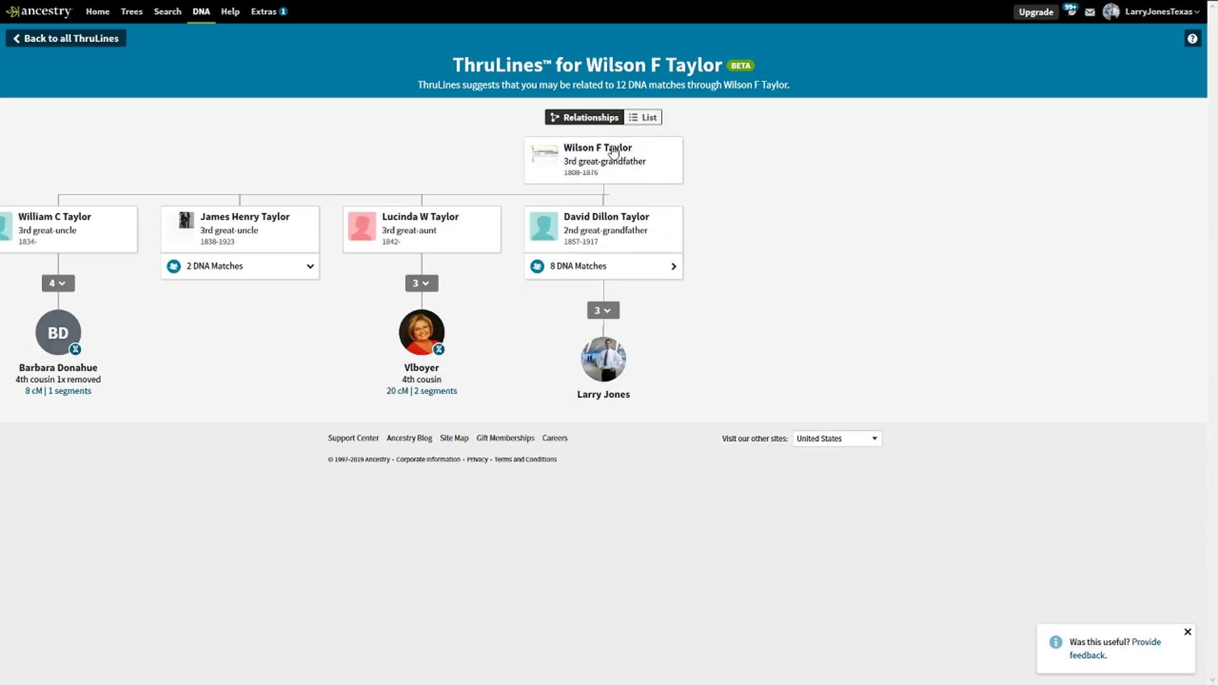
# Expand the lines of the 3rd great-aunt and both 3rd great-uncles to show the full descent to their DNA matches
pyautogui.click(416, 286)
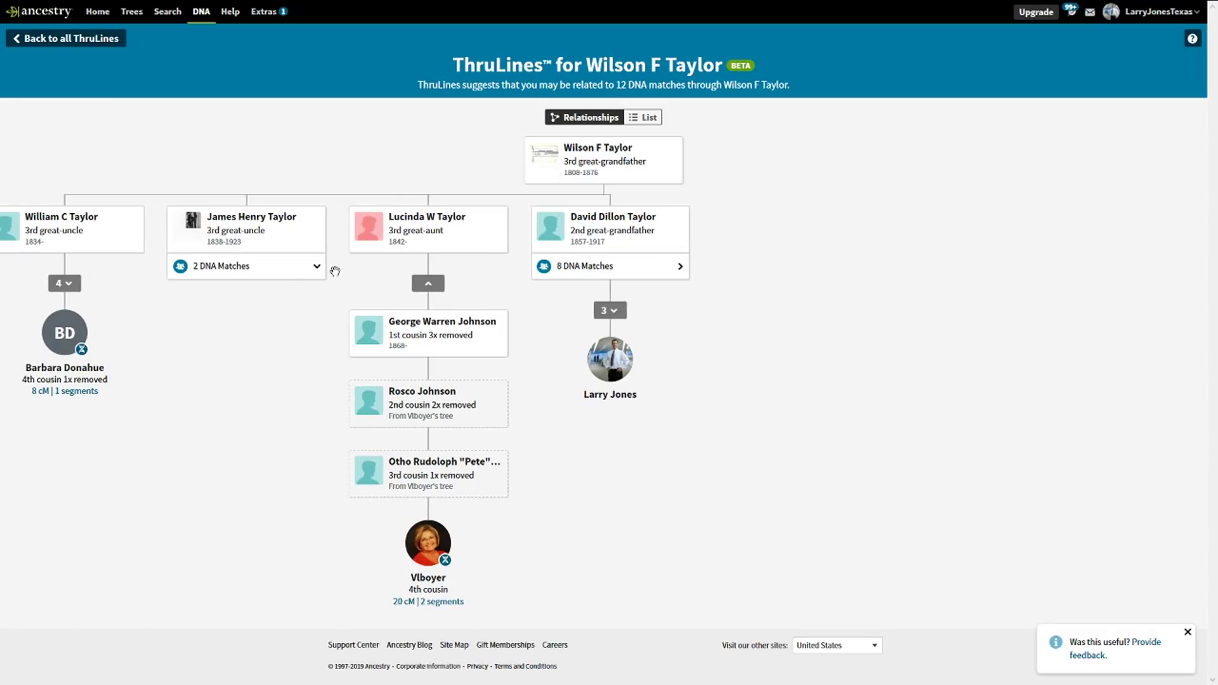
pyautogui.click(300, 269)
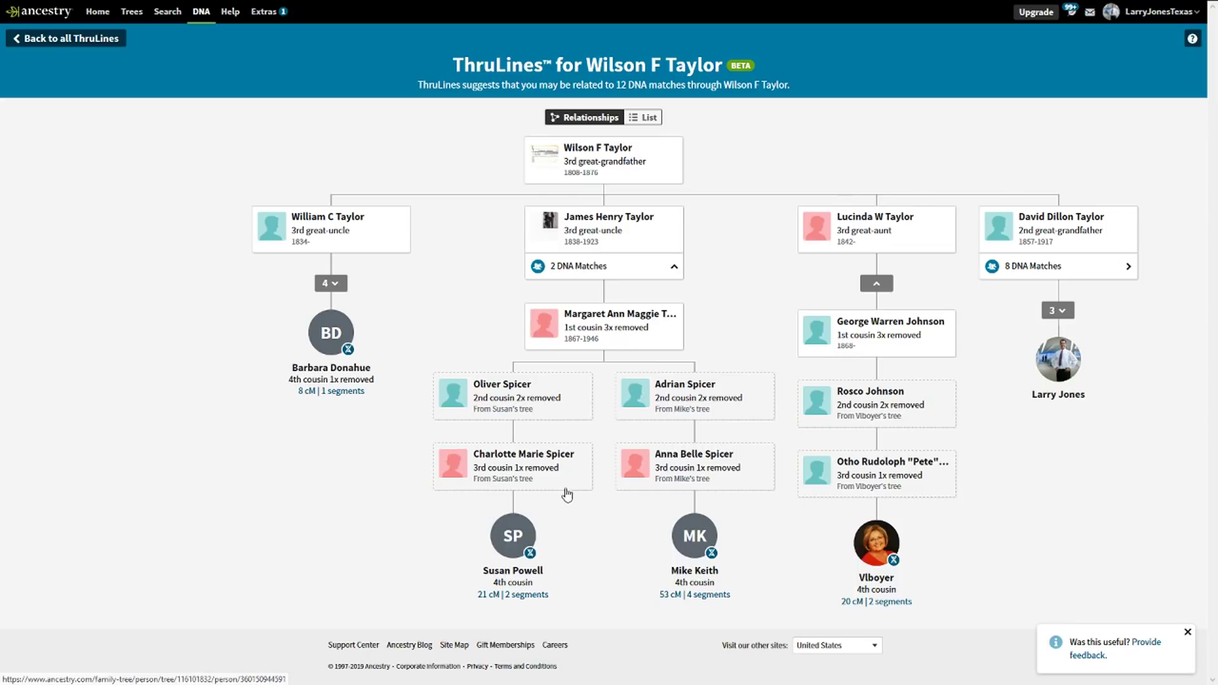
pyautogui.click(329, 283)
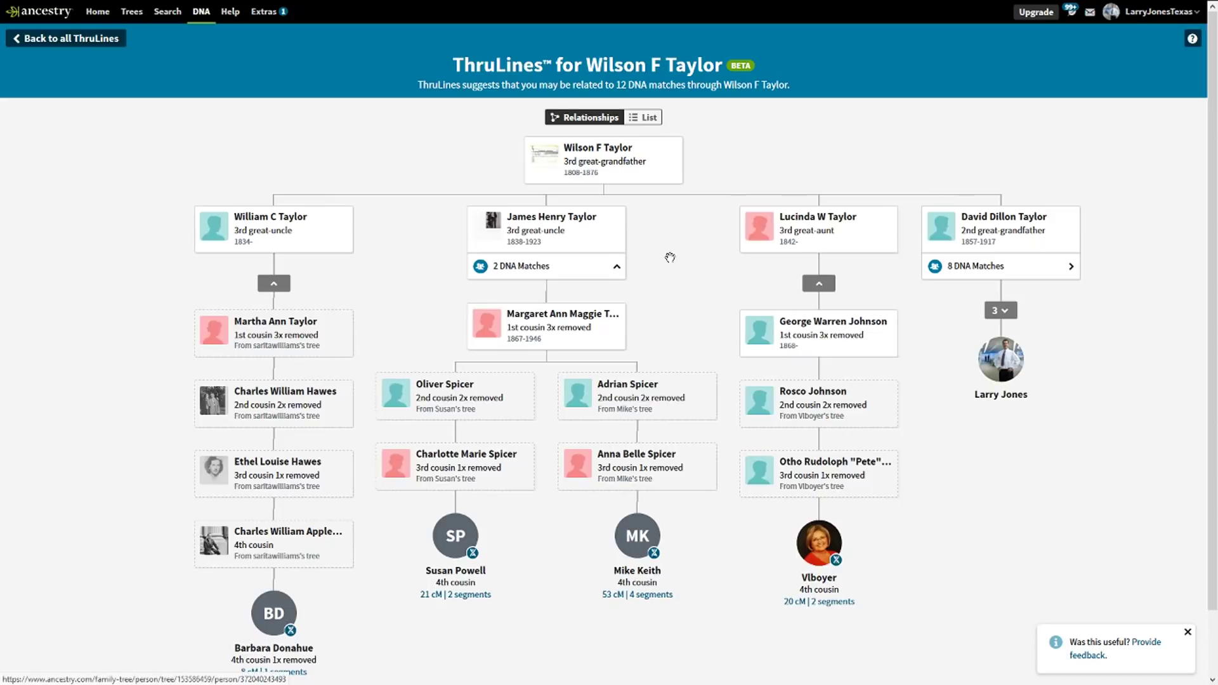
pyautogui.moveTo(287, 6)
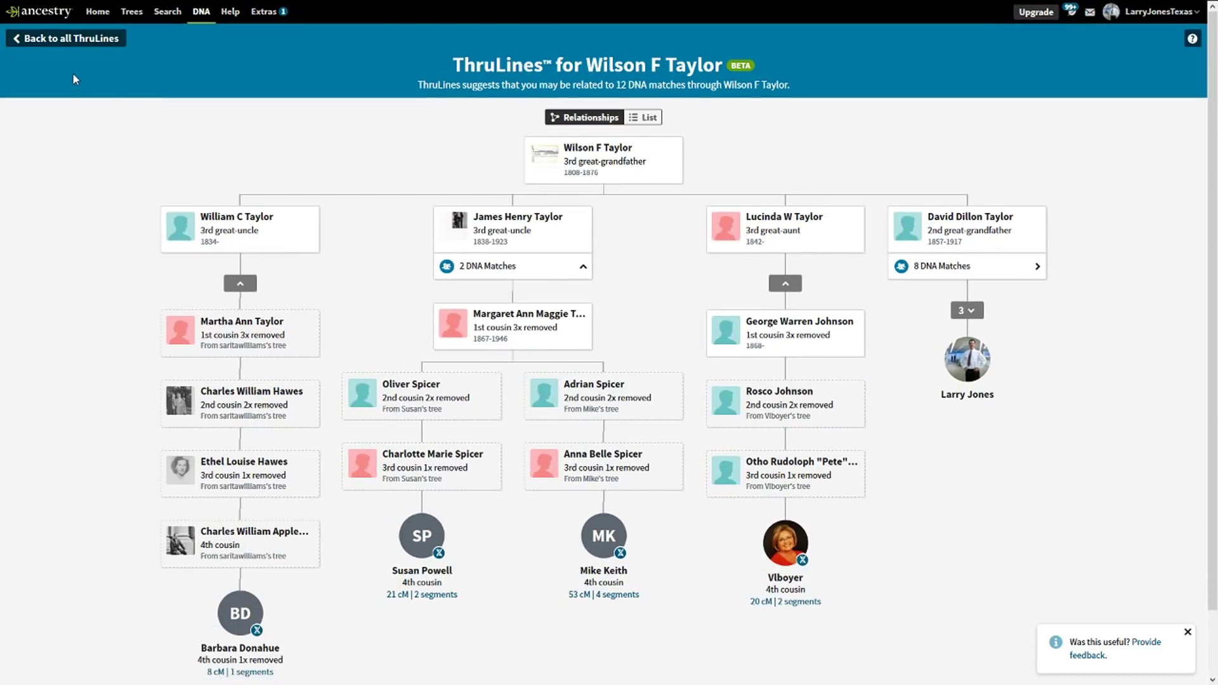
# Open the ThruLines of the 4th great-grandfather dated 1796–1857 and expand the 4th great-aunt's line to its DNA matches
pyautogui.click(71, 44)
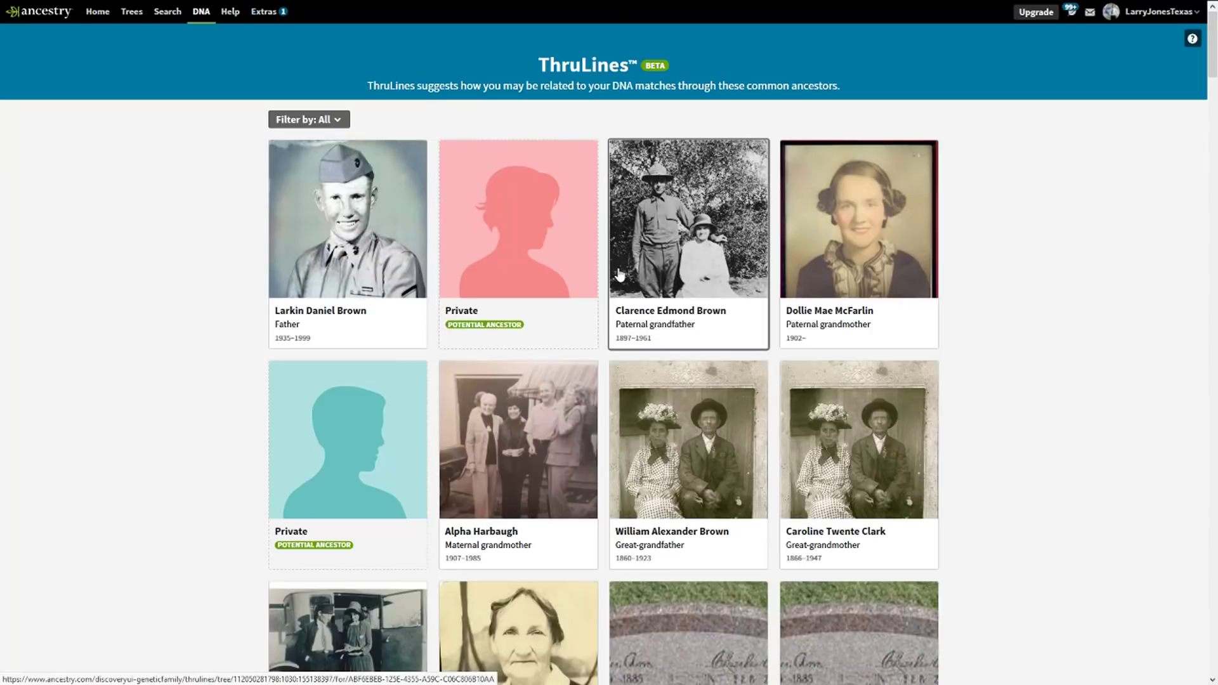
pyautogui.moveTo(1209, 69); pyautogui.dragTo(1171, 429)
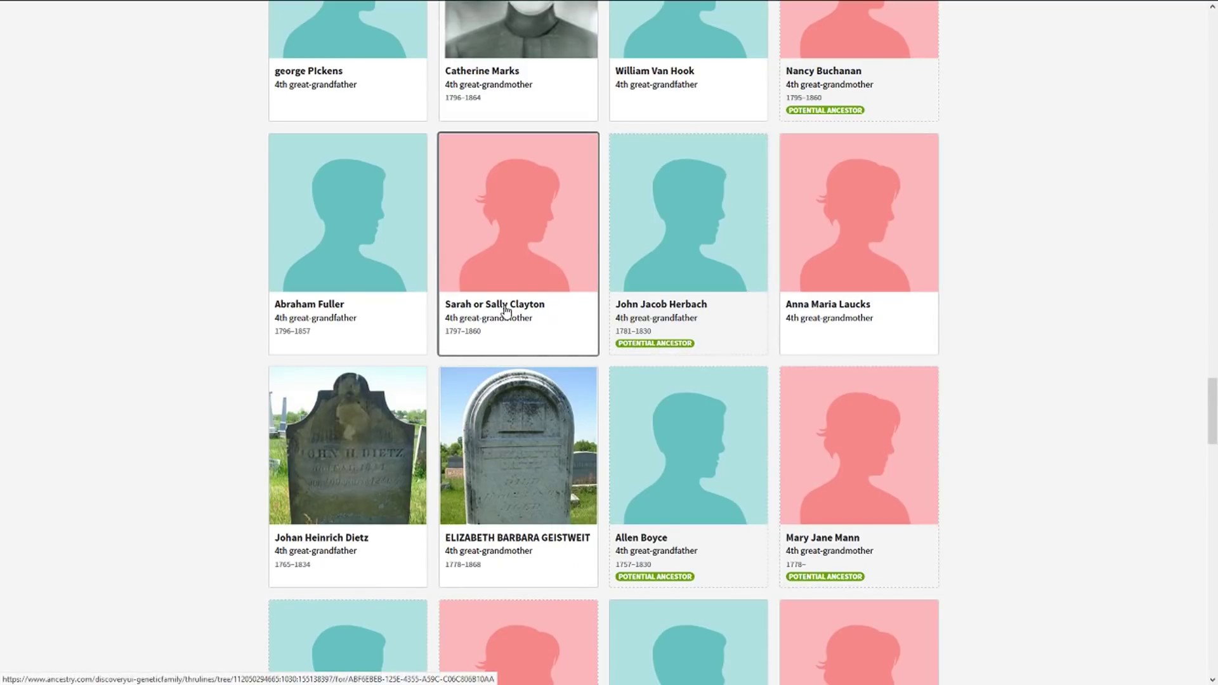
pyautogui.click(345, 304)
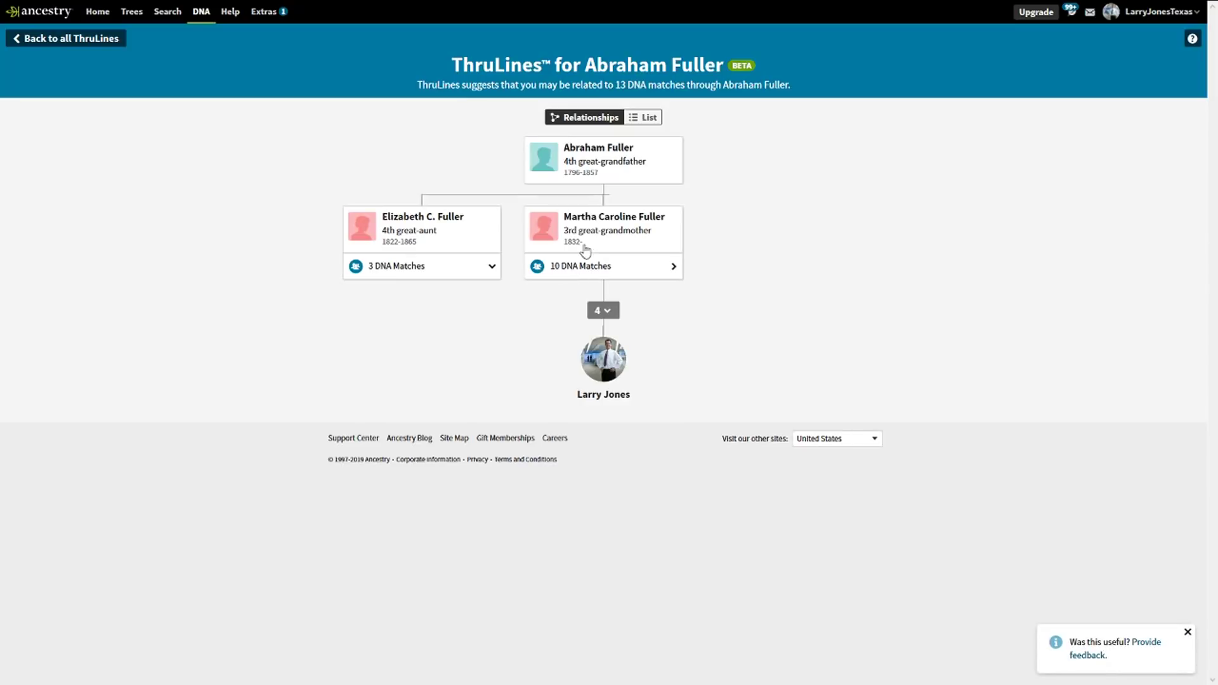
pyautogui.click(450, 274)
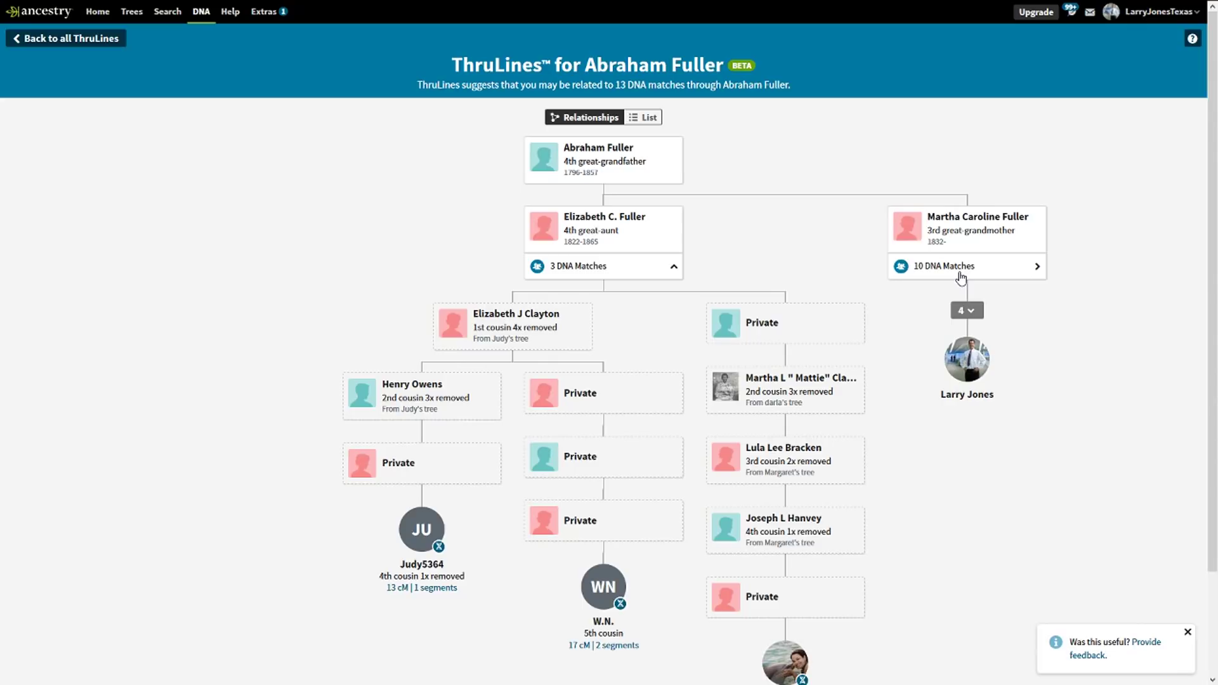
pyautogui.moveTo(772, 283); pyautogui.dragTo(640, 271)
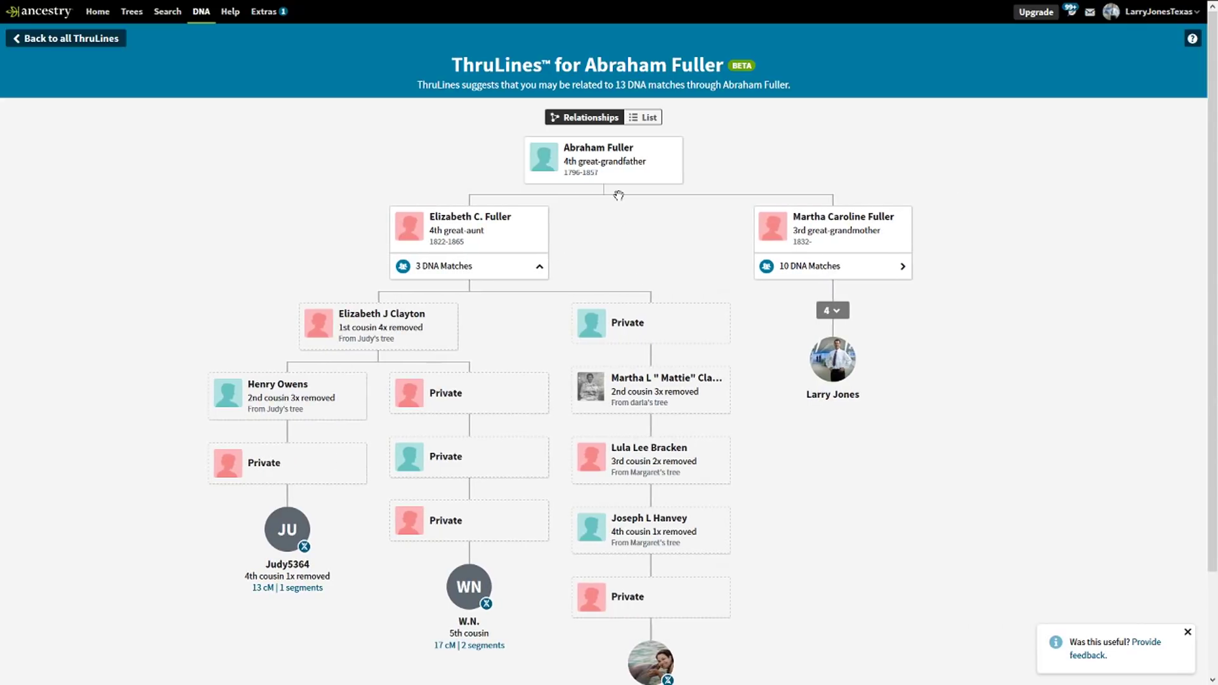
# Trace the 3rd great-grandmother's DNA matches through both the half 3rd great-aunt and the 2nd great-grandmother, and go back up to the 4th great-grandfather
pyautogui.click(807, 276)
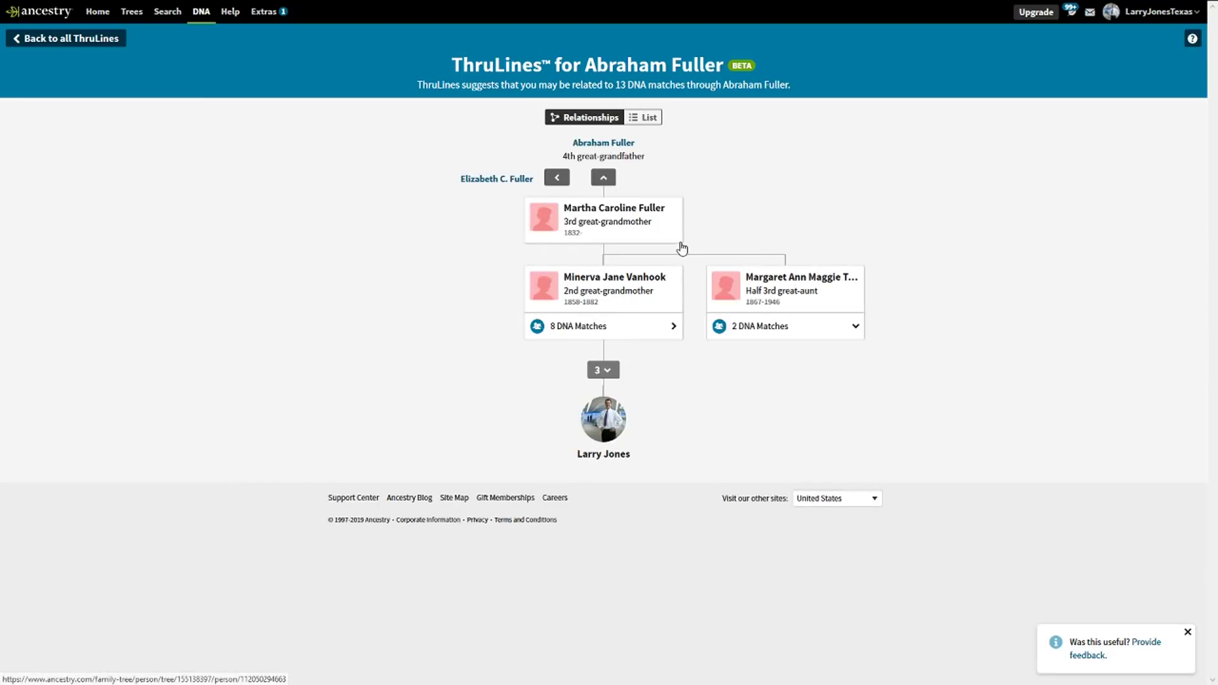
pyautogui.click(739, 325)
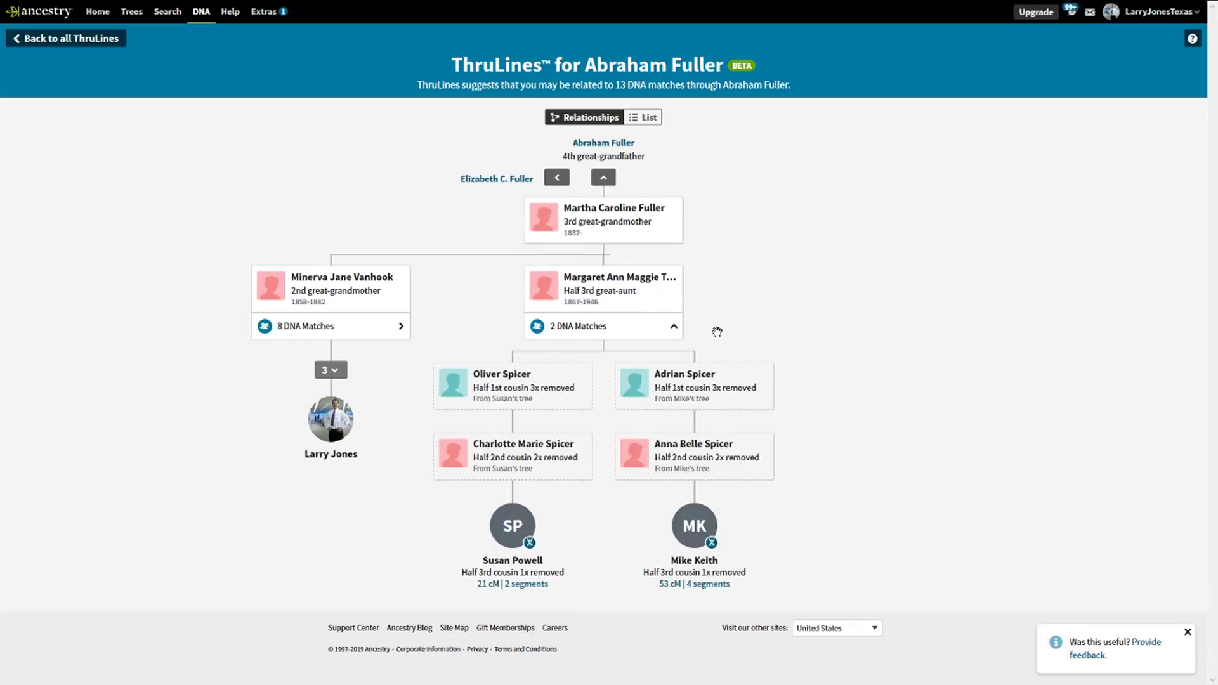
pyautogui.click(374, 325)
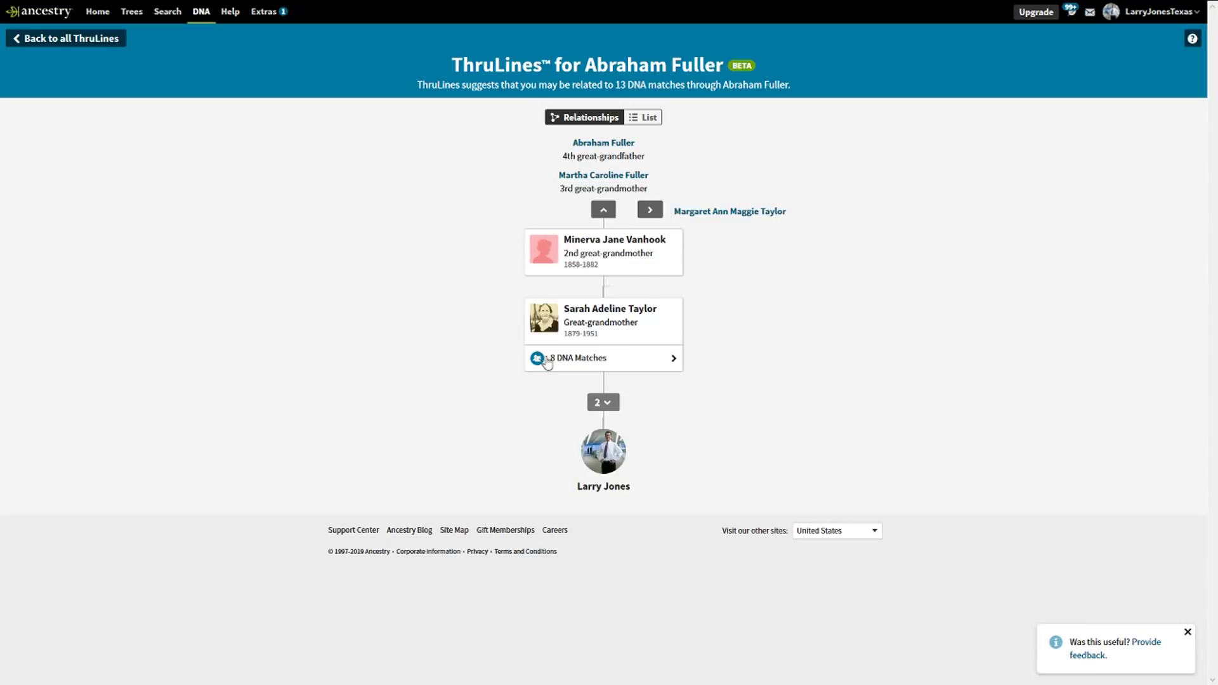
pyautogui.click(600, 146)
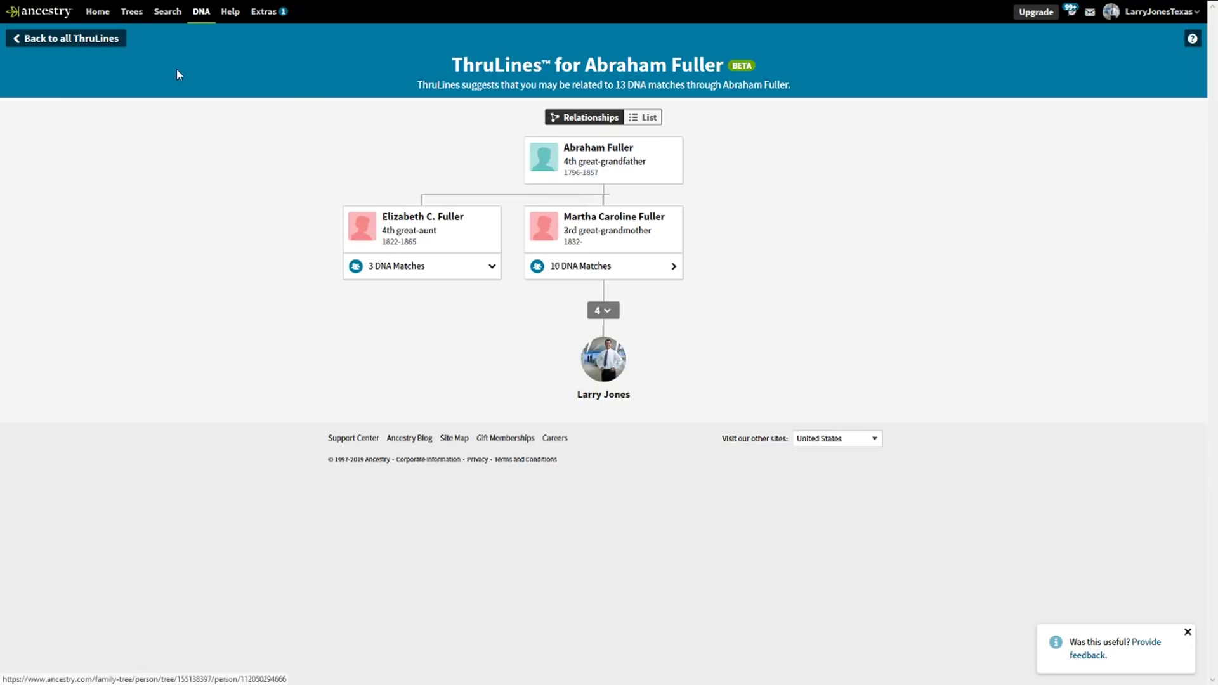
# Return to all ThruLines and open the undated 5th great-grandfather listed after the 1740–1837 and 1743–1786 couple
pyautogui.click(43, 42)
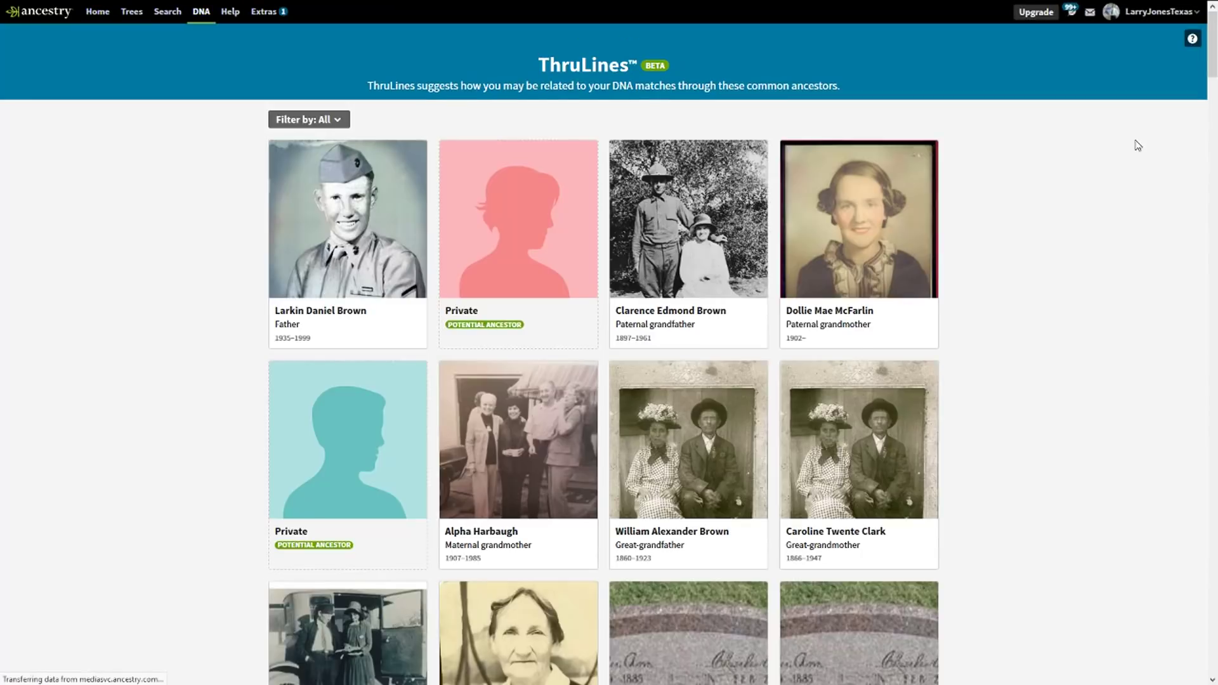
pyautogui.moveTo(1212, 63); pyautogui.dragTo(1194, 416)
pyautogui.scroll(-1, 1187, 470)
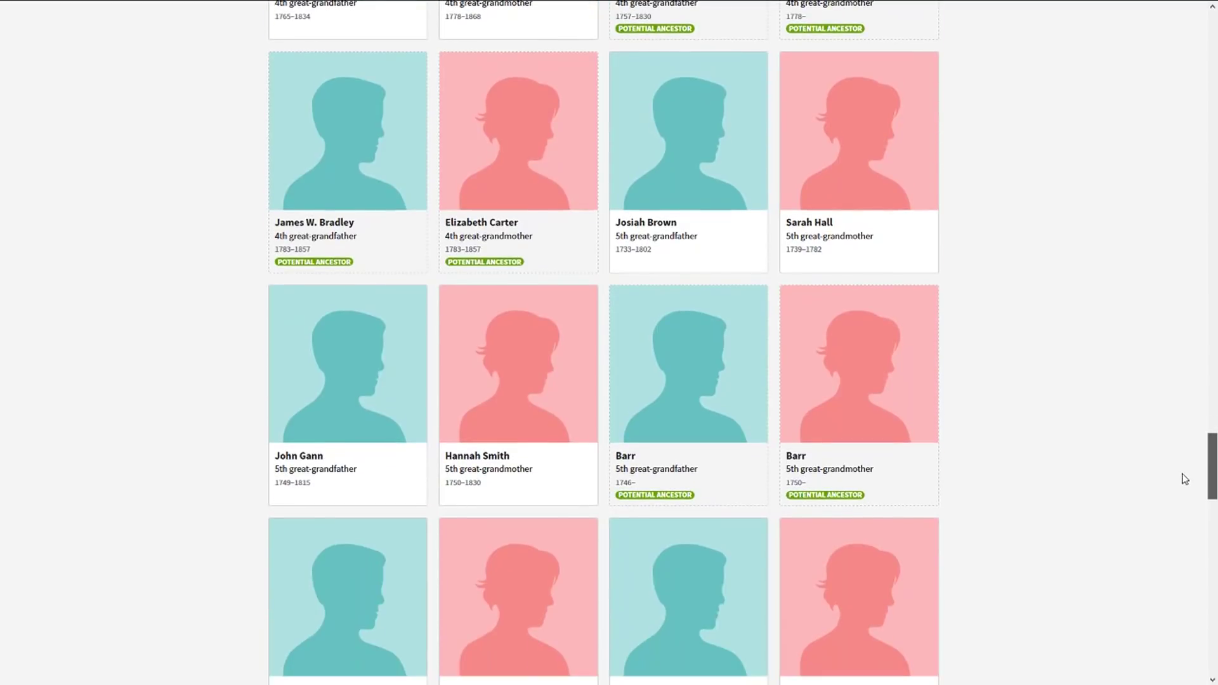
pyautogui.scroll(-3, 1184, 479)
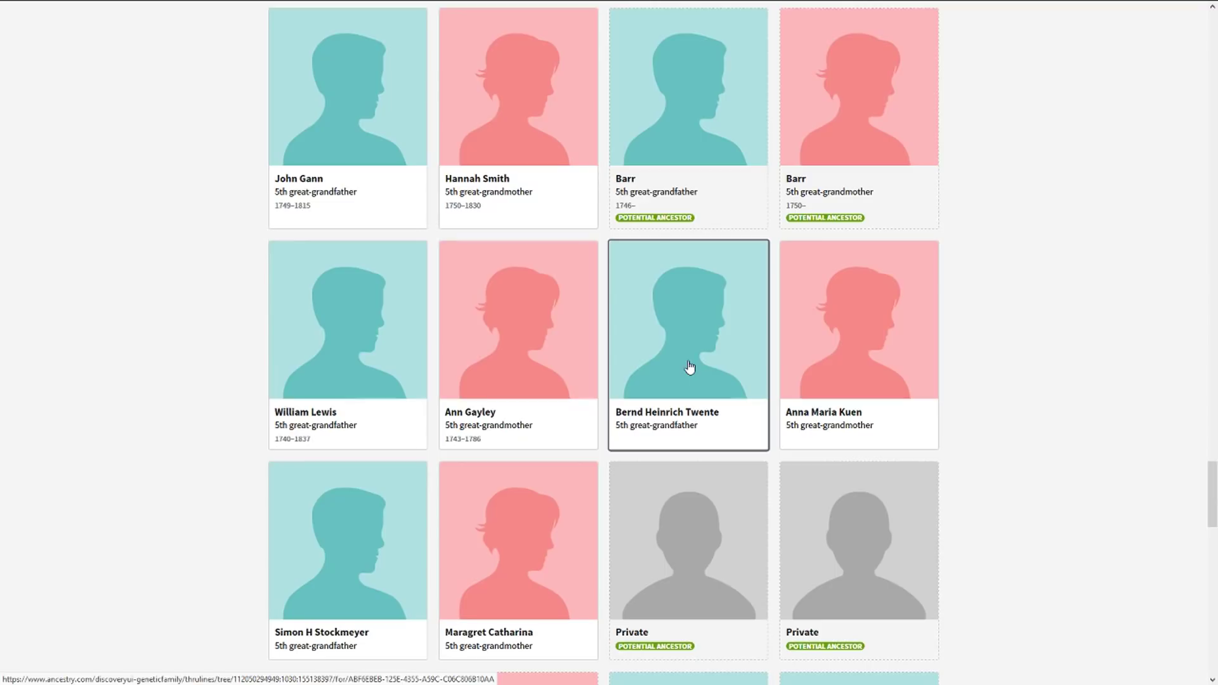
pyautogui.click(689, 367)
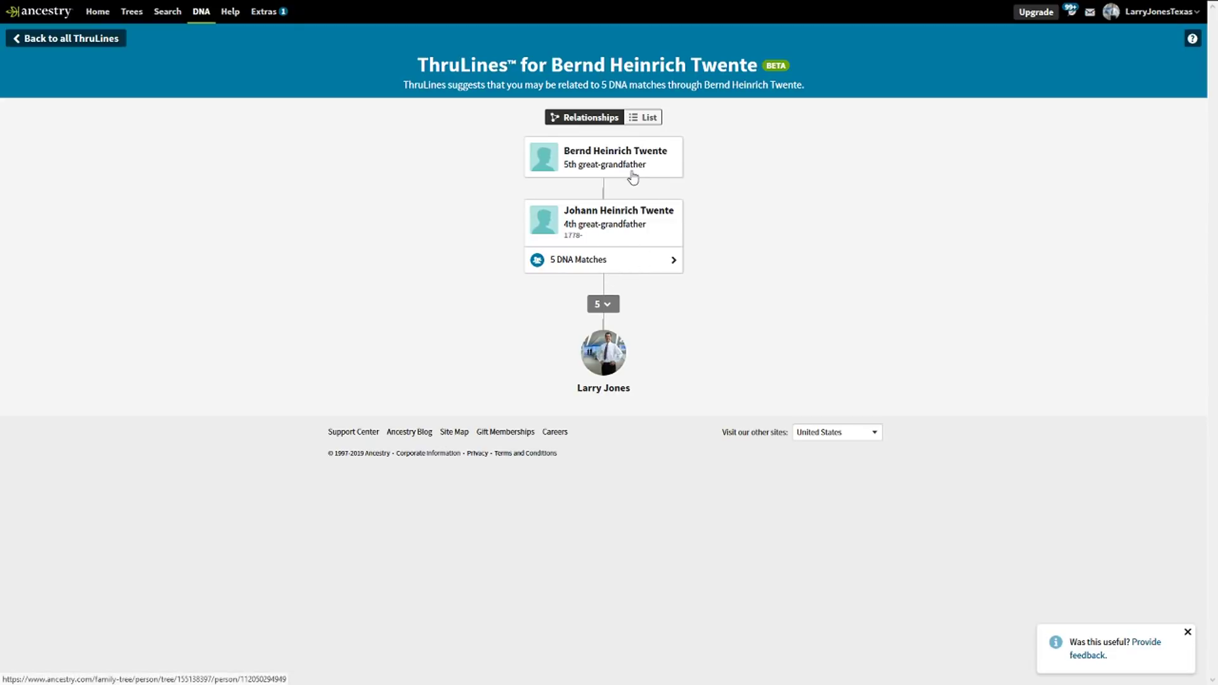
# Drill down through the 4th great-grandfather to the 3rd great-grandfather and expand the 3rd great-aunt's line to the 4th cousin match
pyautogui.click(609, 269)
pyautogui.click(605, 325)
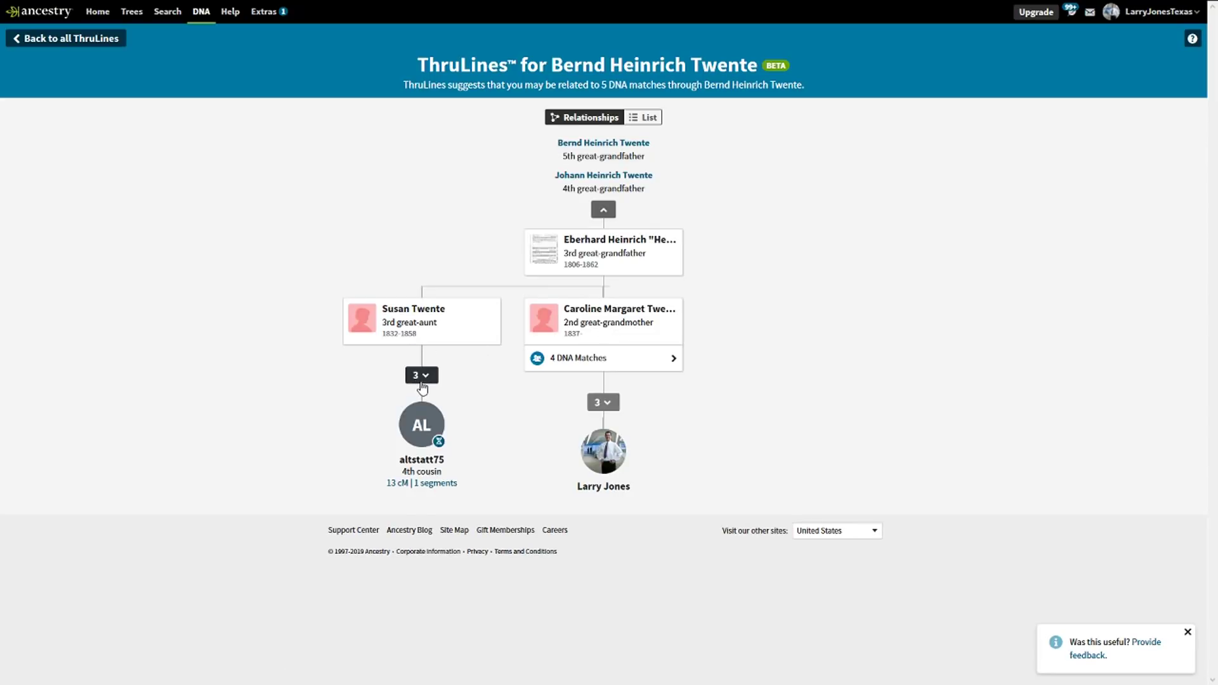
pyautogui.click(422, 379)
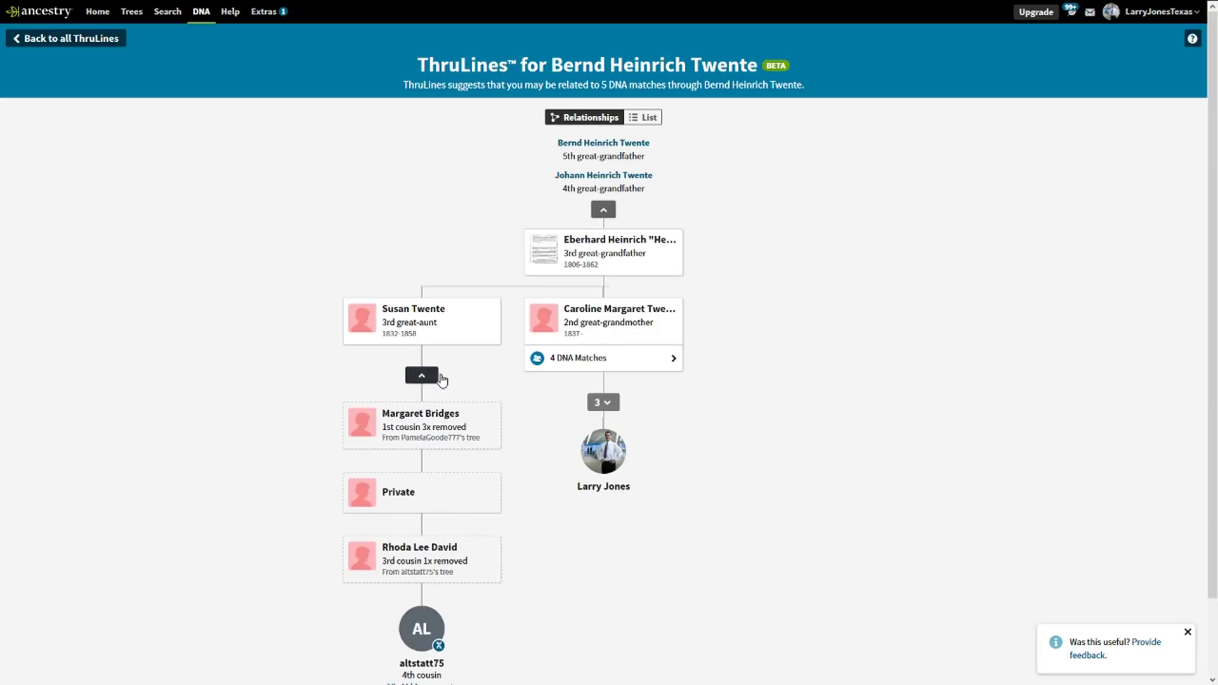
# Follow the 2nd great-grandmother's DNA matches down through the great-grandmother, and go back up to the 3rd great-grandfather
pyautogui.click(593, 359)
pyautogui.click(600, 397)
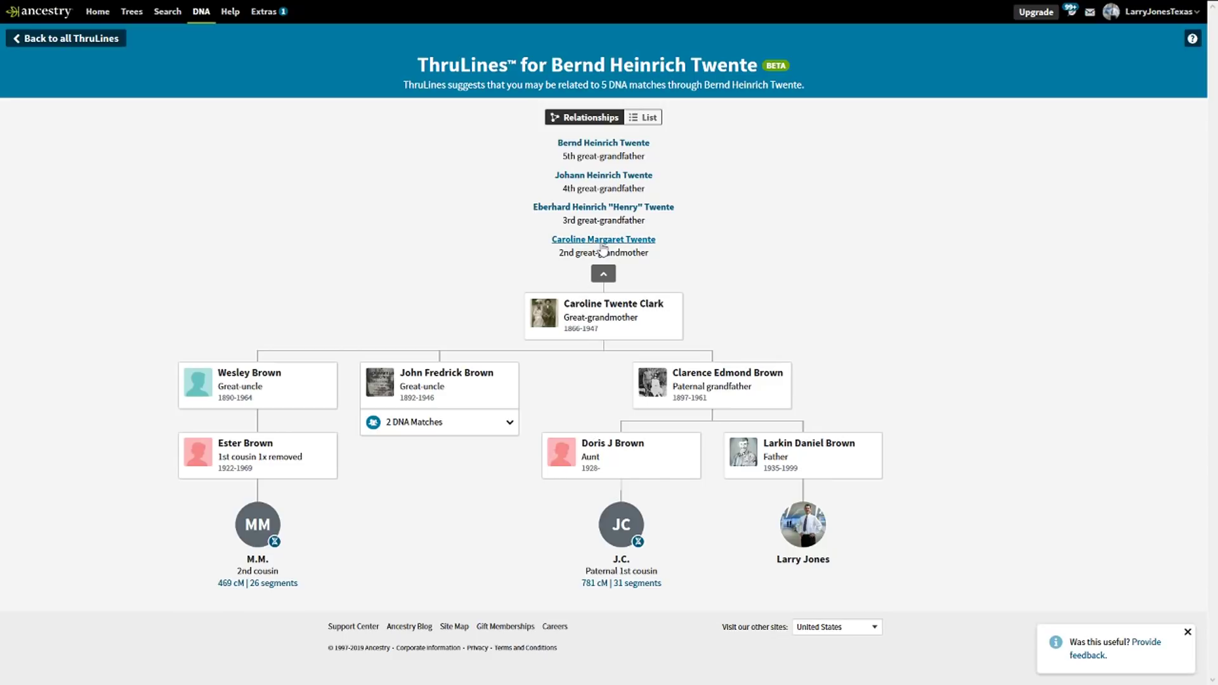
pyautogui.click(603, 274)
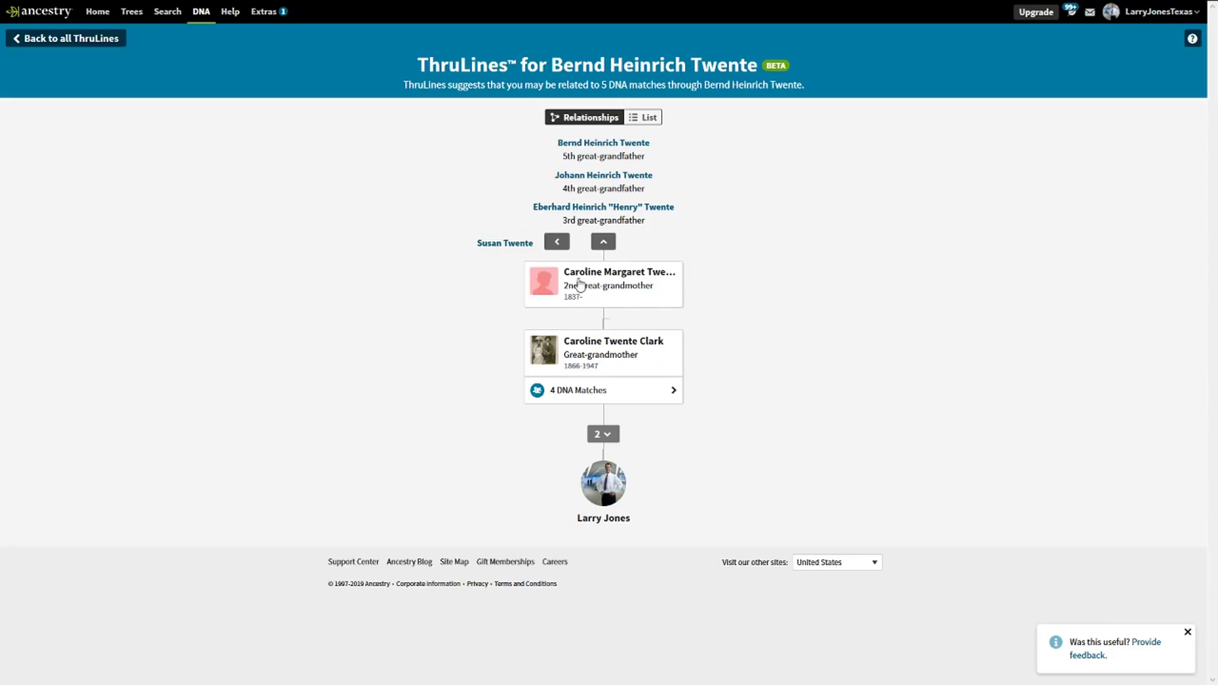
pyautogui.click(611, 240)
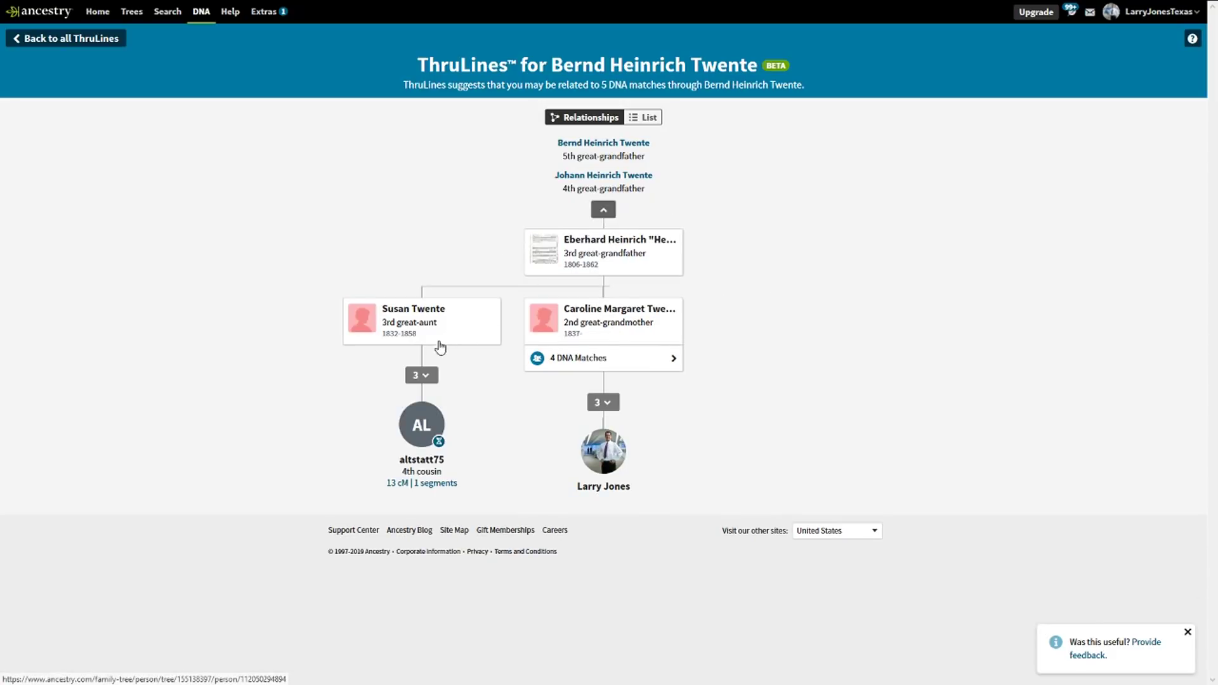
# Expand the 3rd great-aunt's line again and climb back up through the 4th great-grandfather to the 5th great-grandfather
pyautogui.click(421, 376)
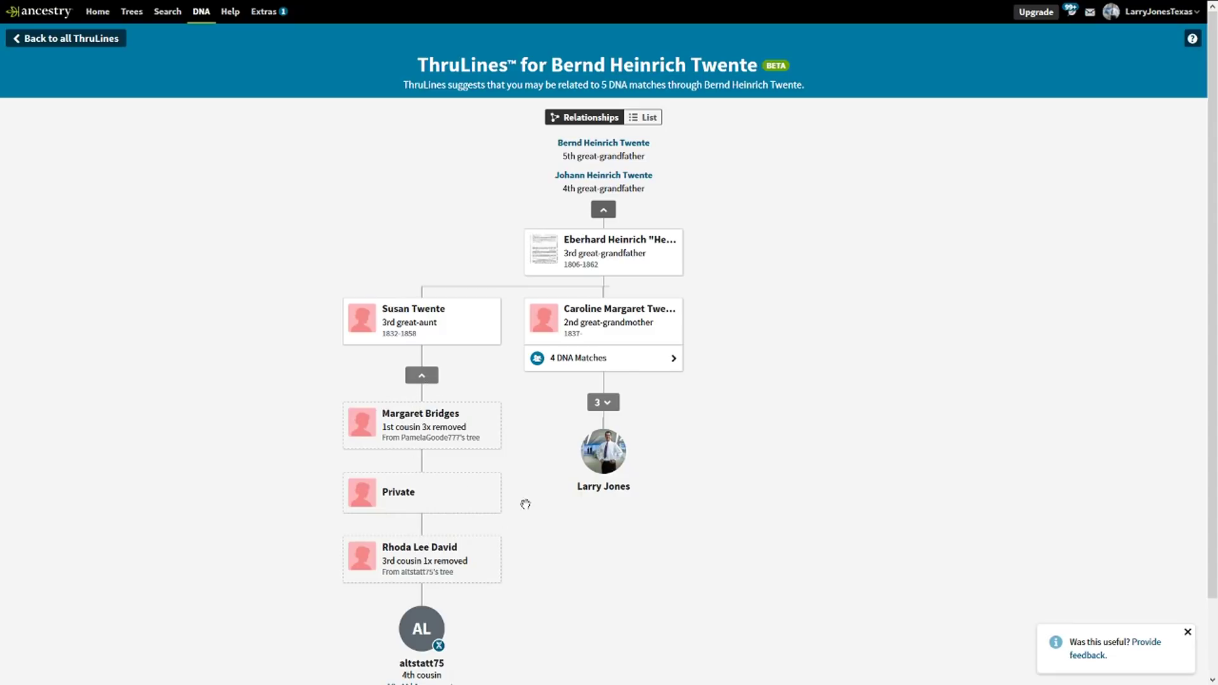
pyautogui.click(603, 210)
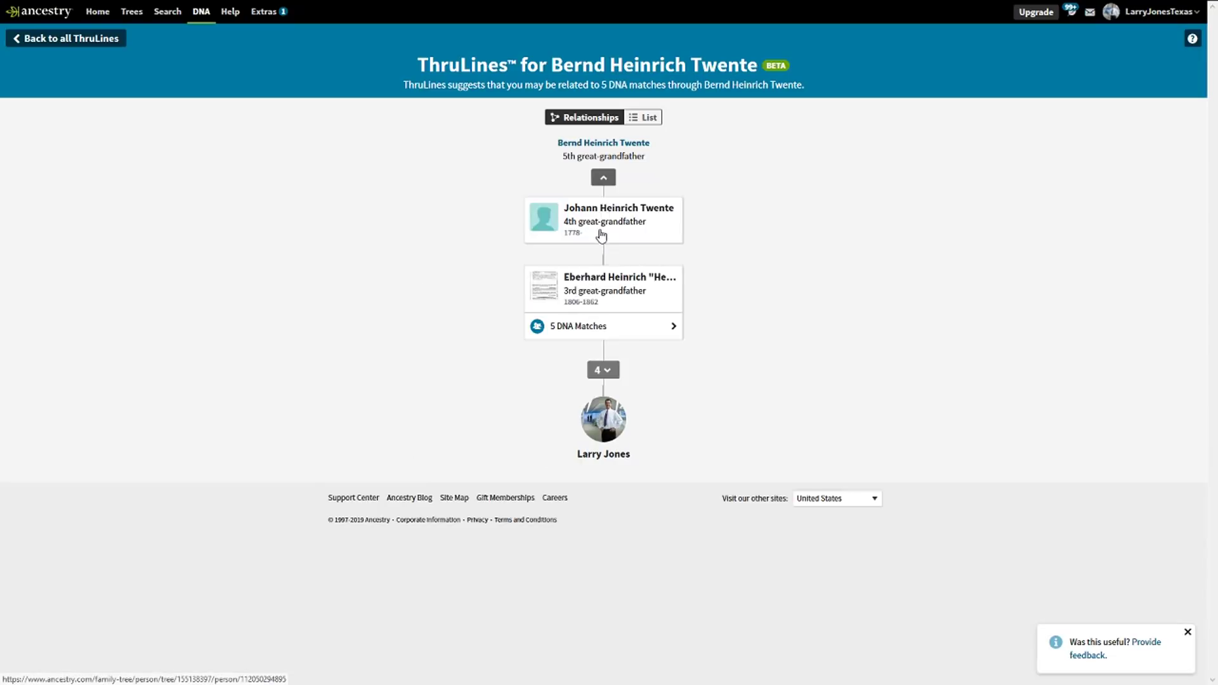
pyautogui.click(603, 177)
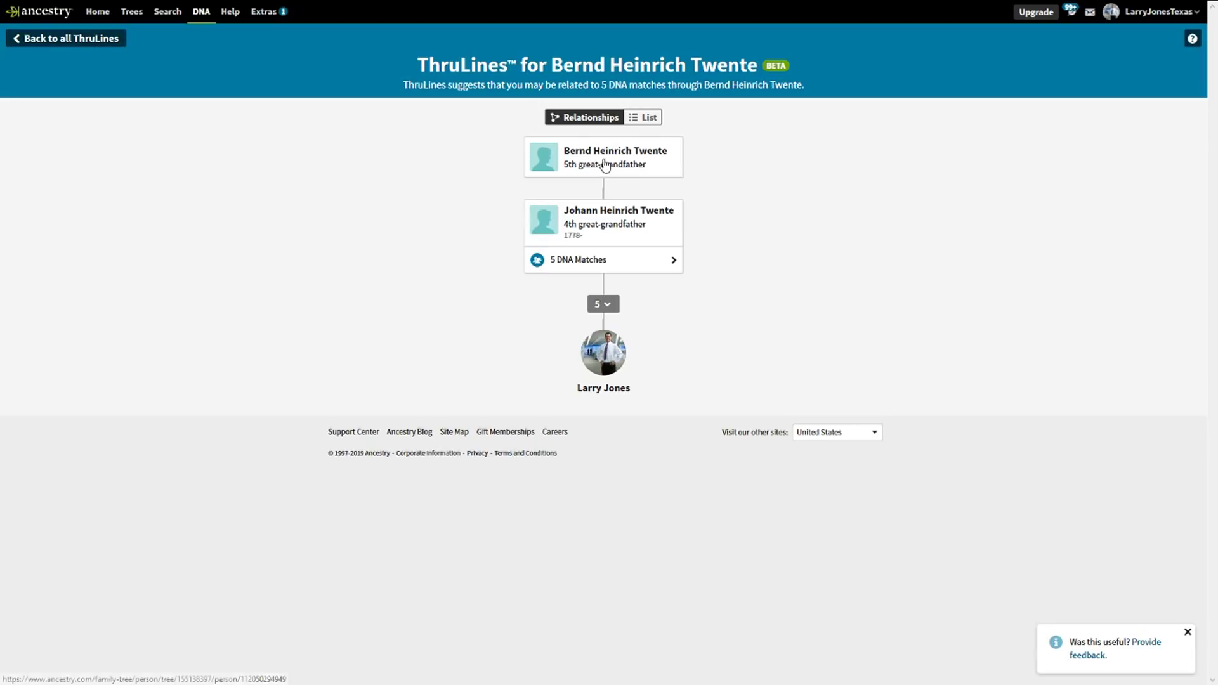
# Return to all ThruLines and open the potential 5th great-grandmother born in 1751
pyautogui.click(57, 40)
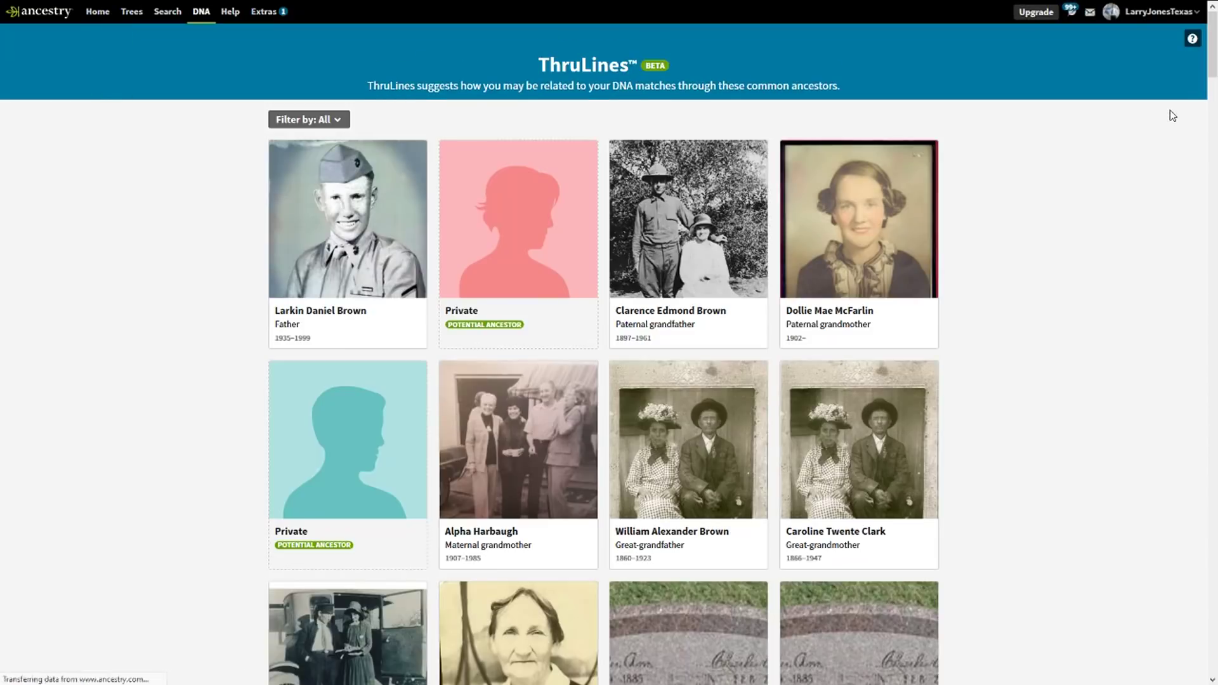
pyautogui.moveTo(1209, 65); pyautogui.dragTo(1184, 395)
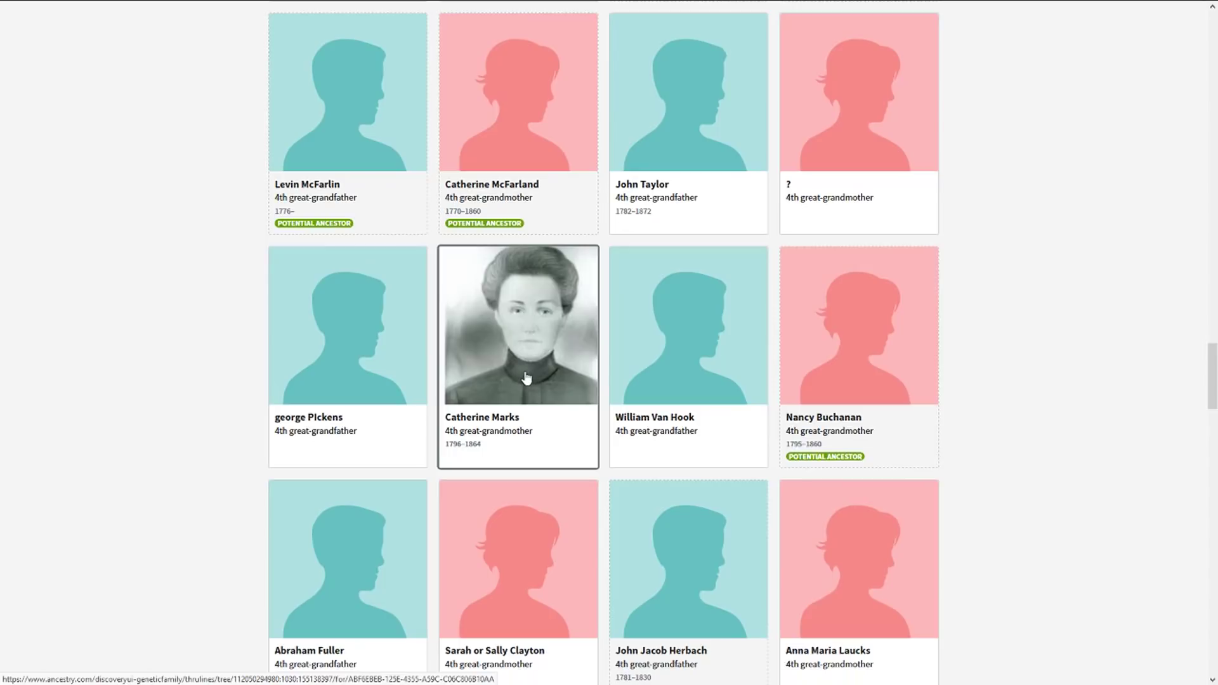
pyautogui.moveTo(1216, 374); pyautogui.dragTo(1198, 501)
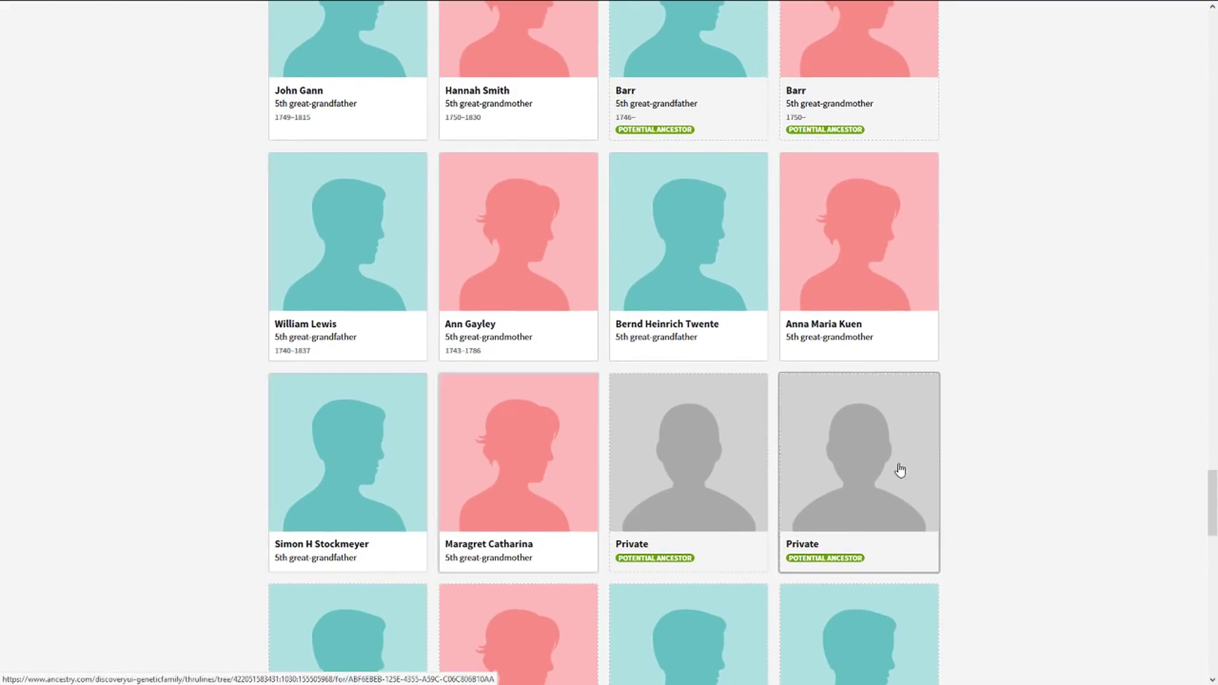
pyautogui.moveTo(1207, 489); pyautogui.dragTo(1207, 545)
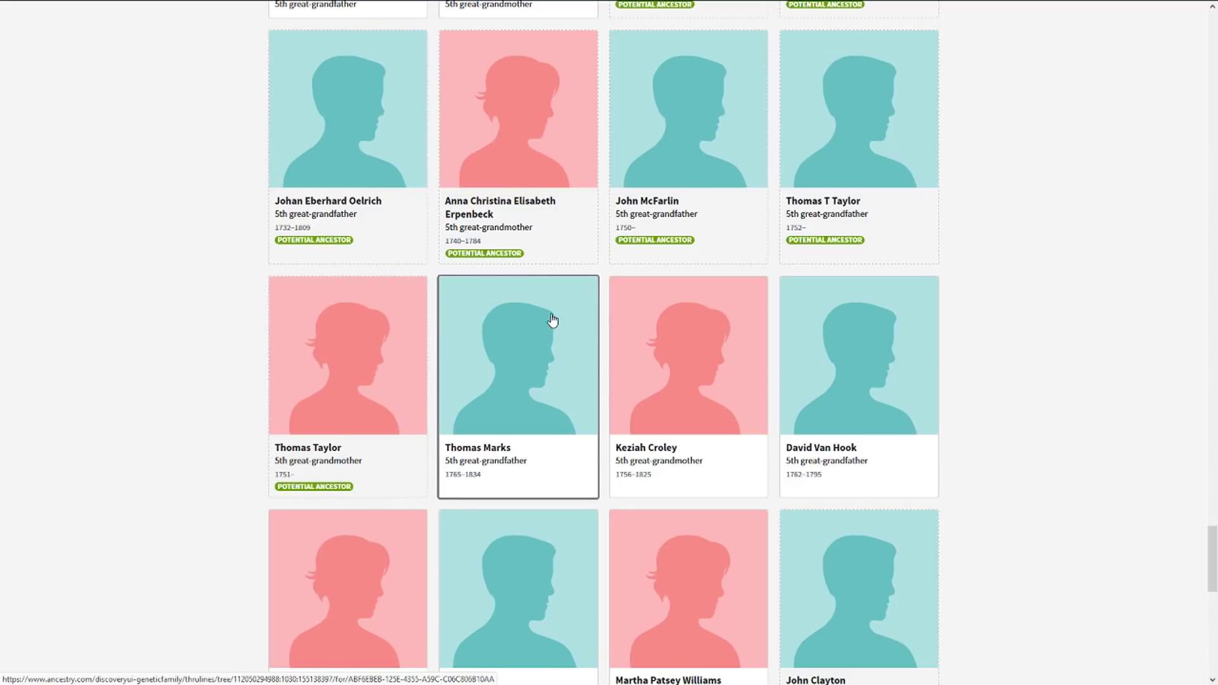
pyautogui.click(374, 456)
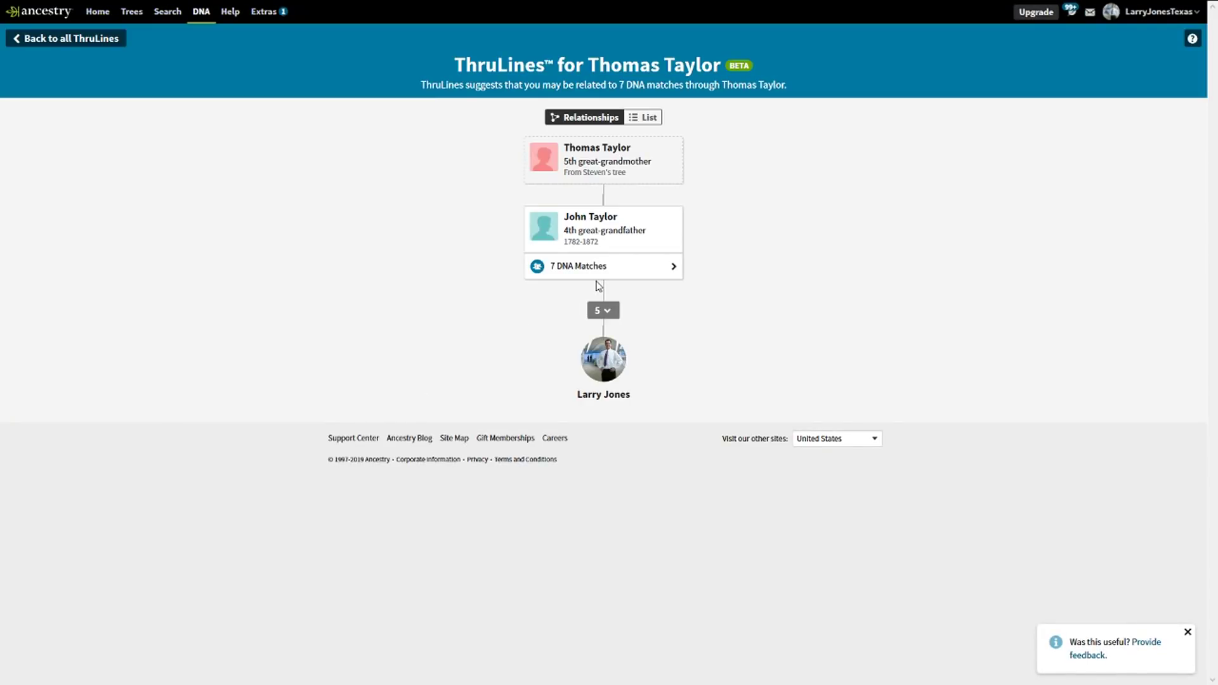
# Drill down to the 3rd great-grandfather's three child lines and go back up to the 4th great-grandfather
pyautogui.click(626, 266)
pyautogui.click(597, 326)
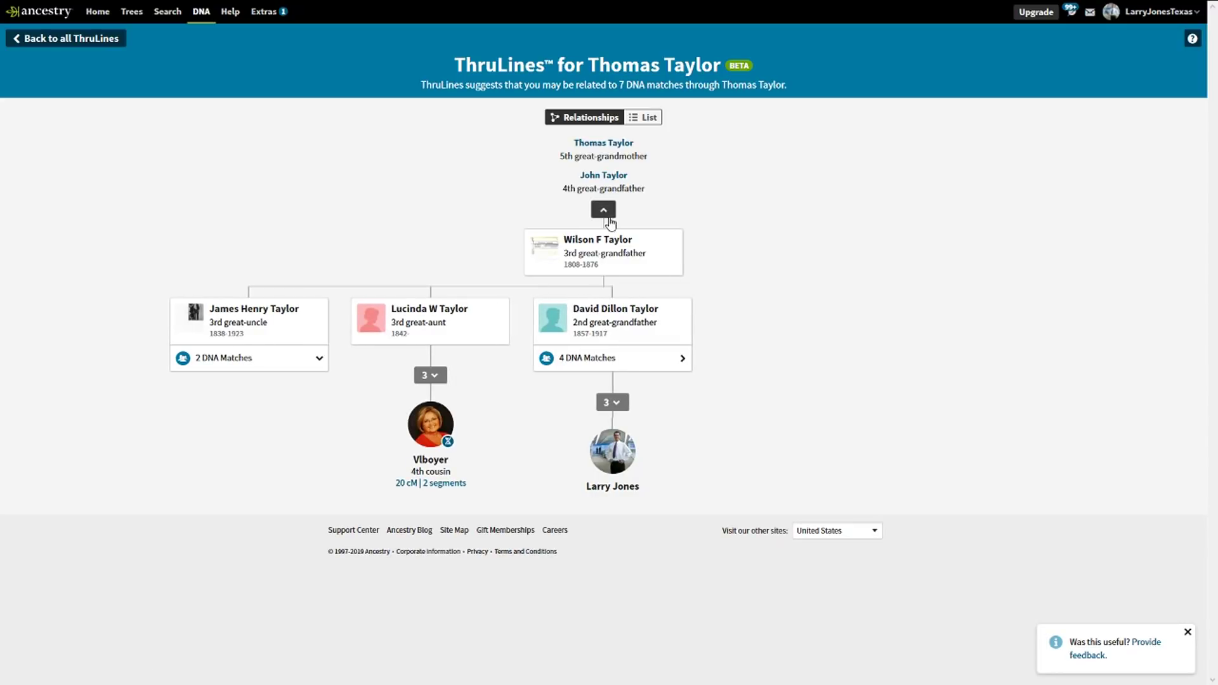
pyautogui.click(603, 175)
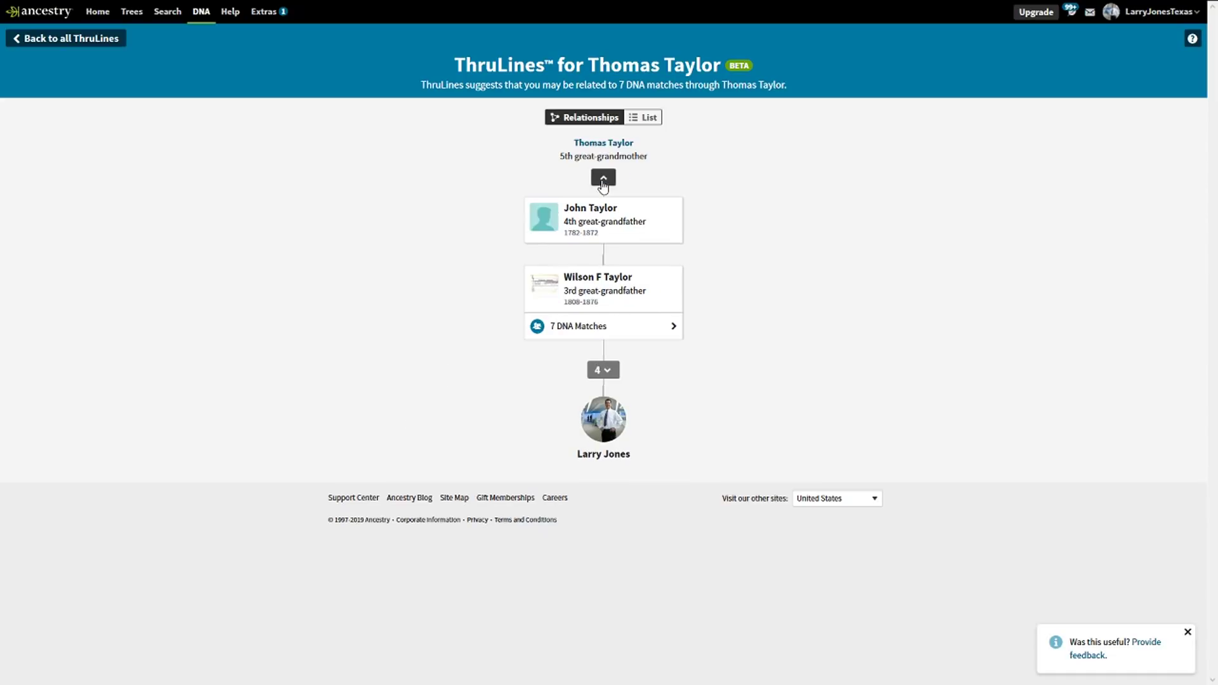
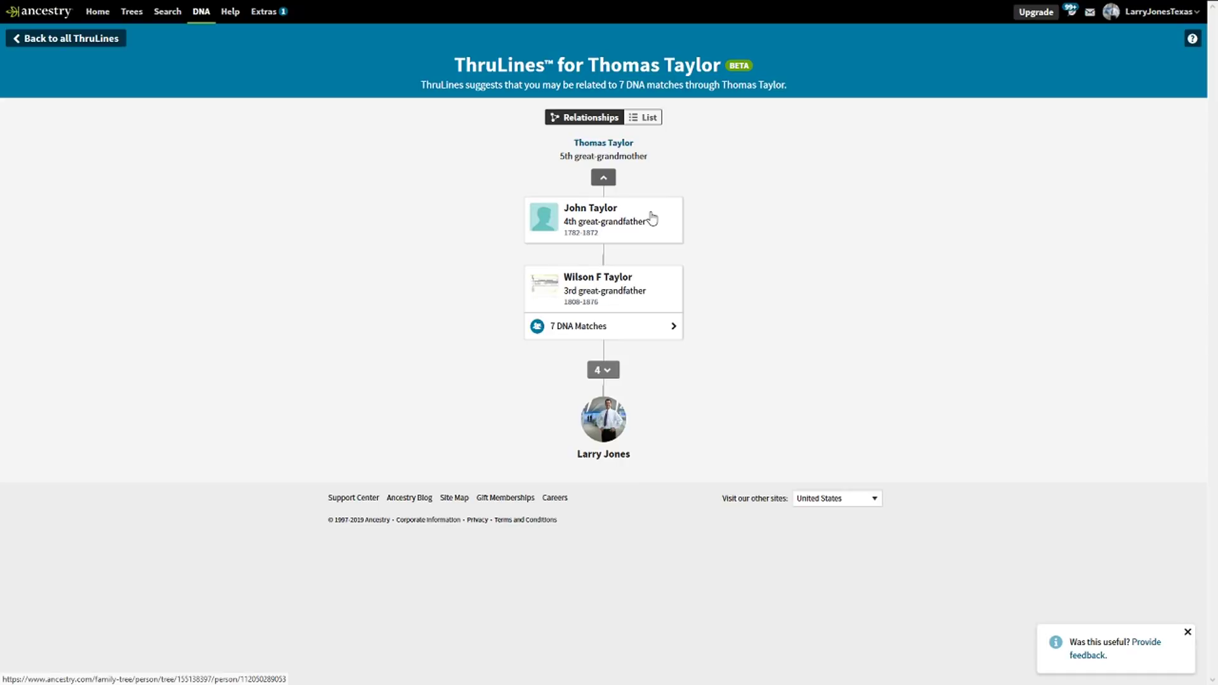
# Return to all ThruLines and open the potential 5th great-grandfather dated 1761–1835
pyautogui.click(103, 42)
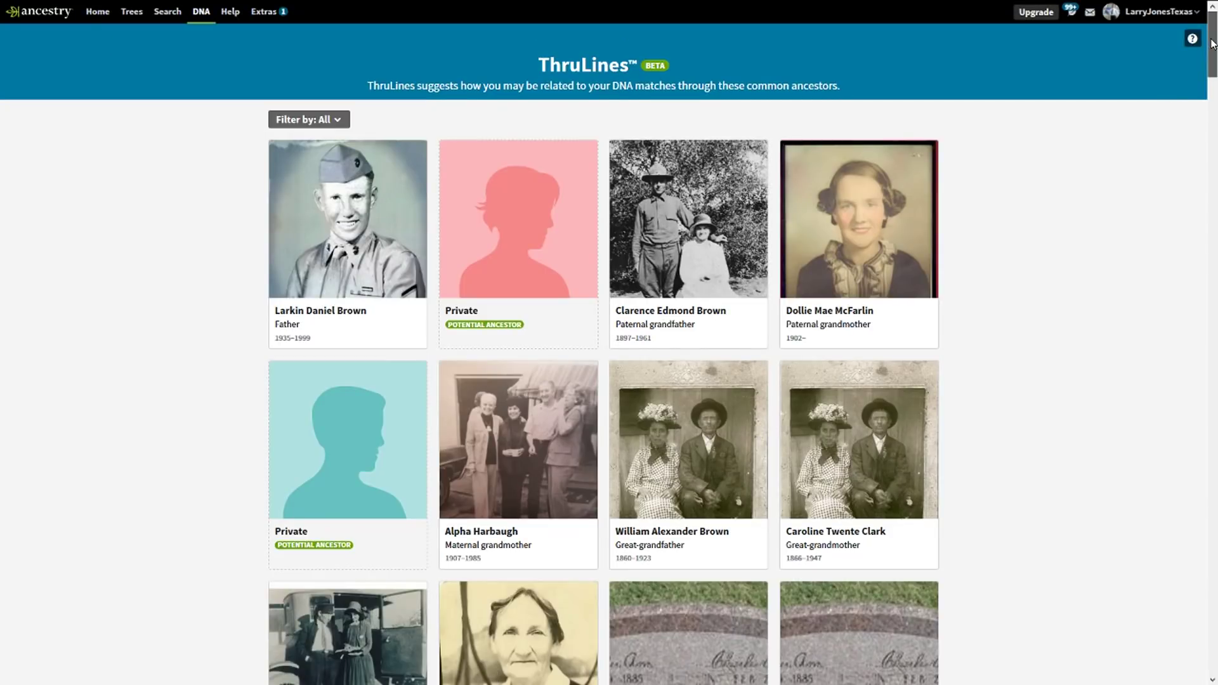
pyautogui.moveTo(1212, 43); pyautogui.dragTo(1181, 457)
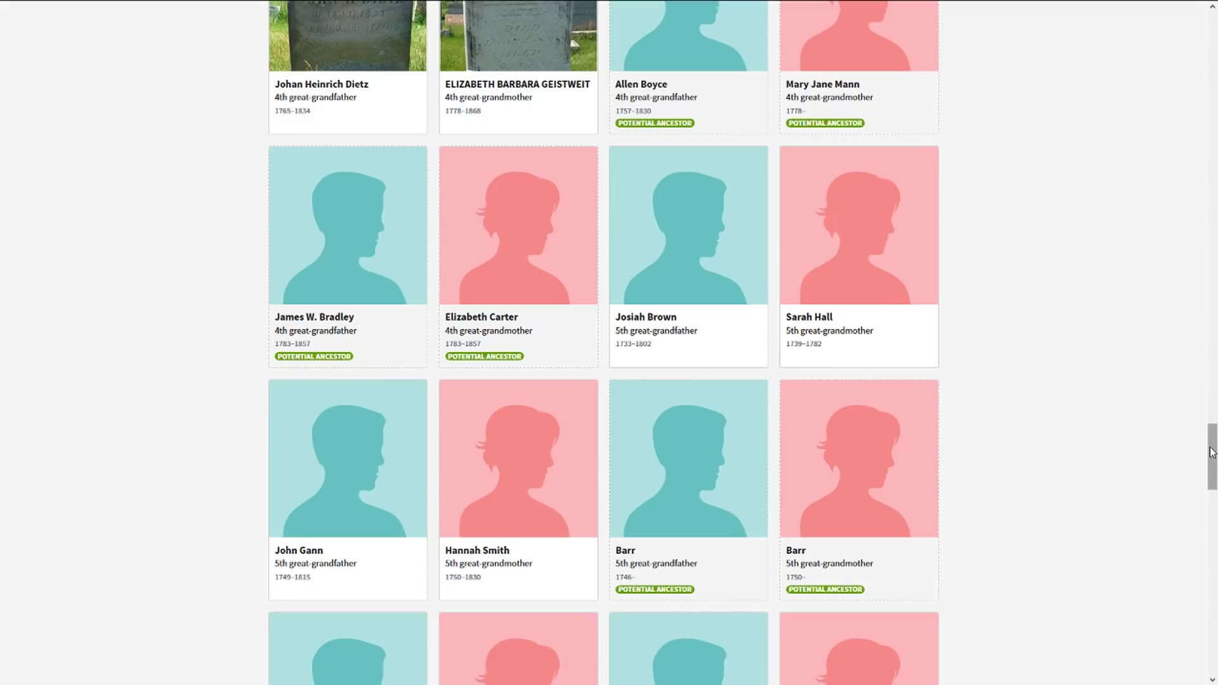
pyautogui.moveTo(1211, 457); pyautogui.dragTo(1201, 587)
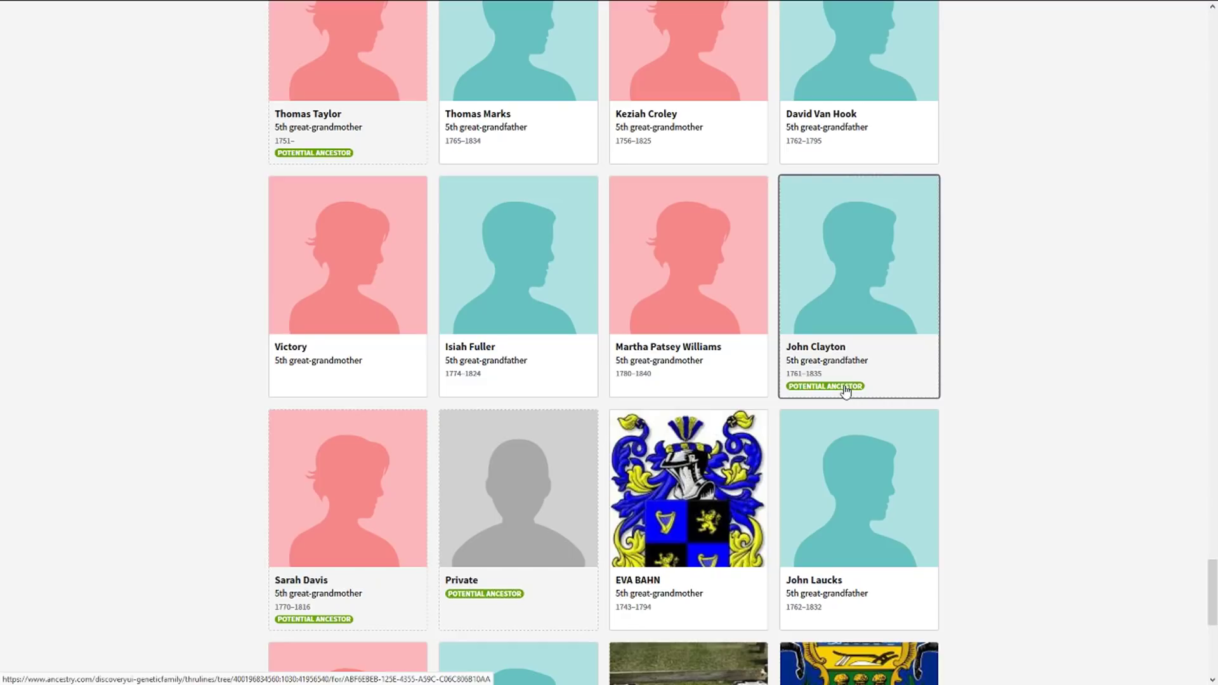
pyautogui.click(864, 293)
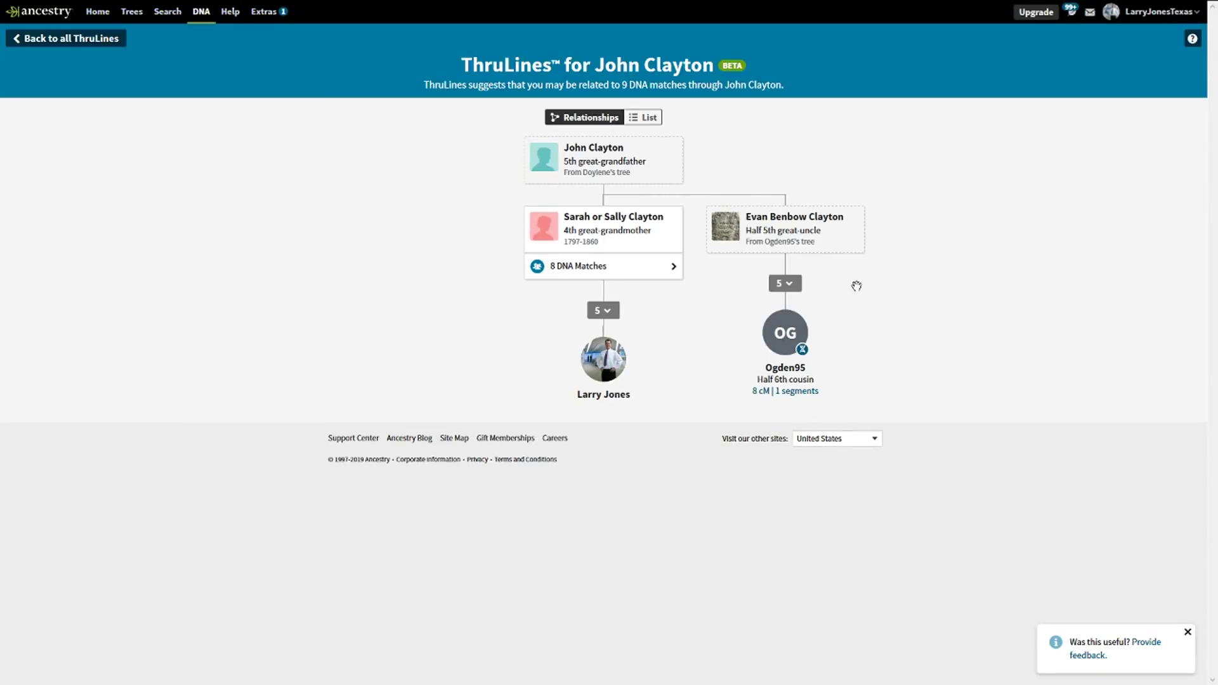
# Expand the half 5th great-uncle's line, drill into the 4th great-grandmother's matches and expand the 4th great-aunt's line
pyautogui.click(787, 284)
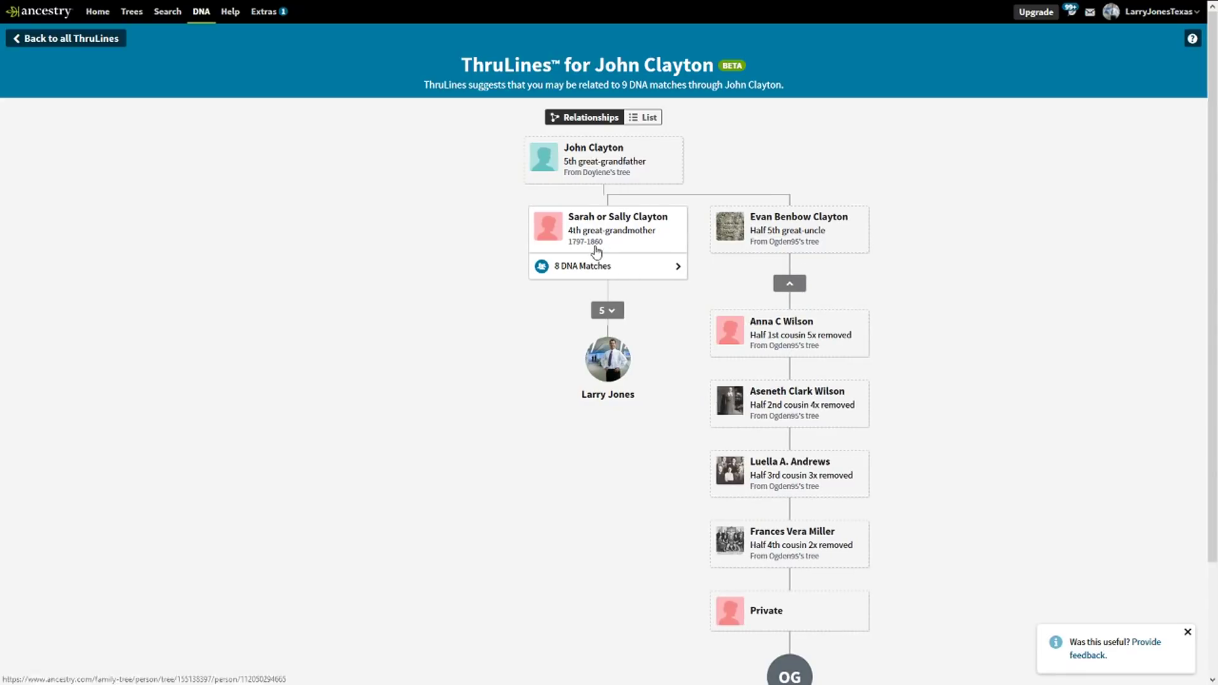
pyautogui.click(593, 268)
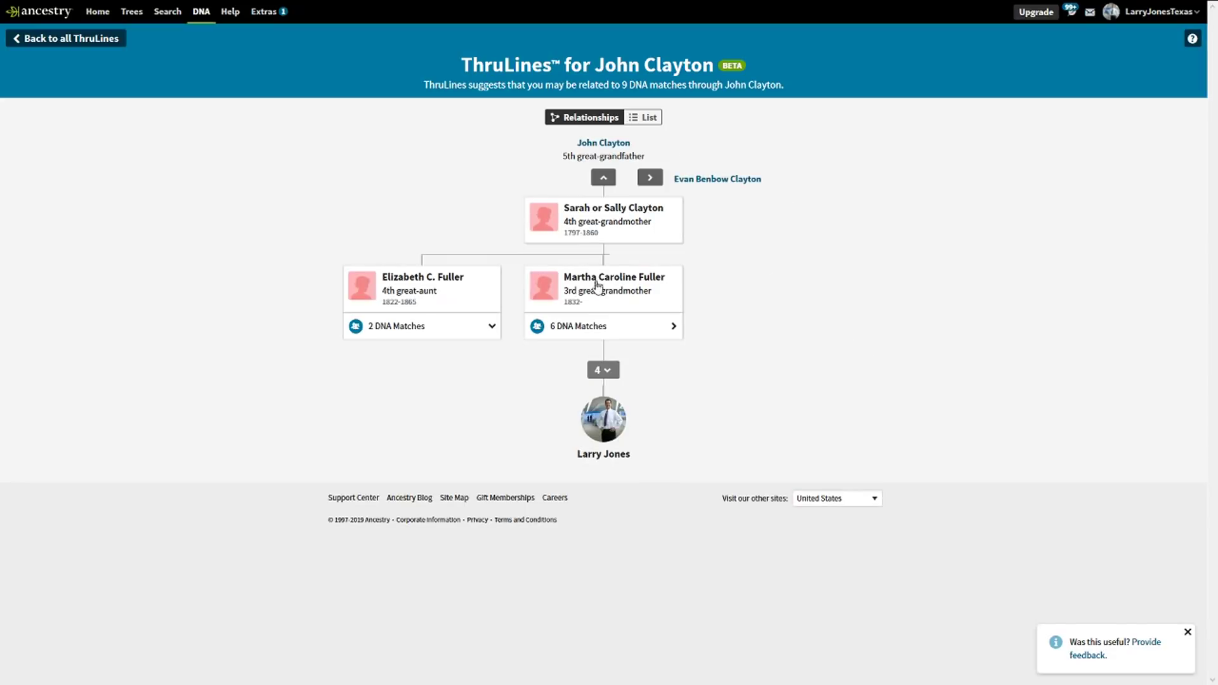
pyautogui.click(470, 324)
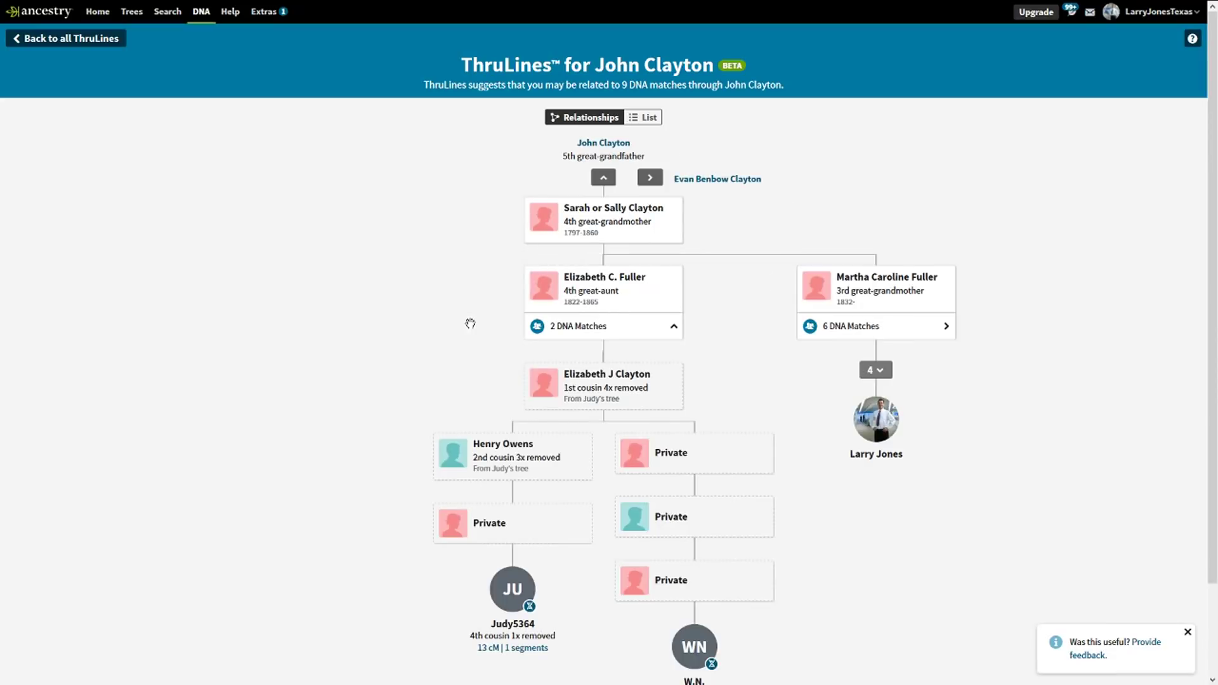
# Drill down to the 3rd great-grandmother, expand the half 3rd great-aunt's matches and continue to the 2nd great-grandmother
pyautogui.click(833, 336)
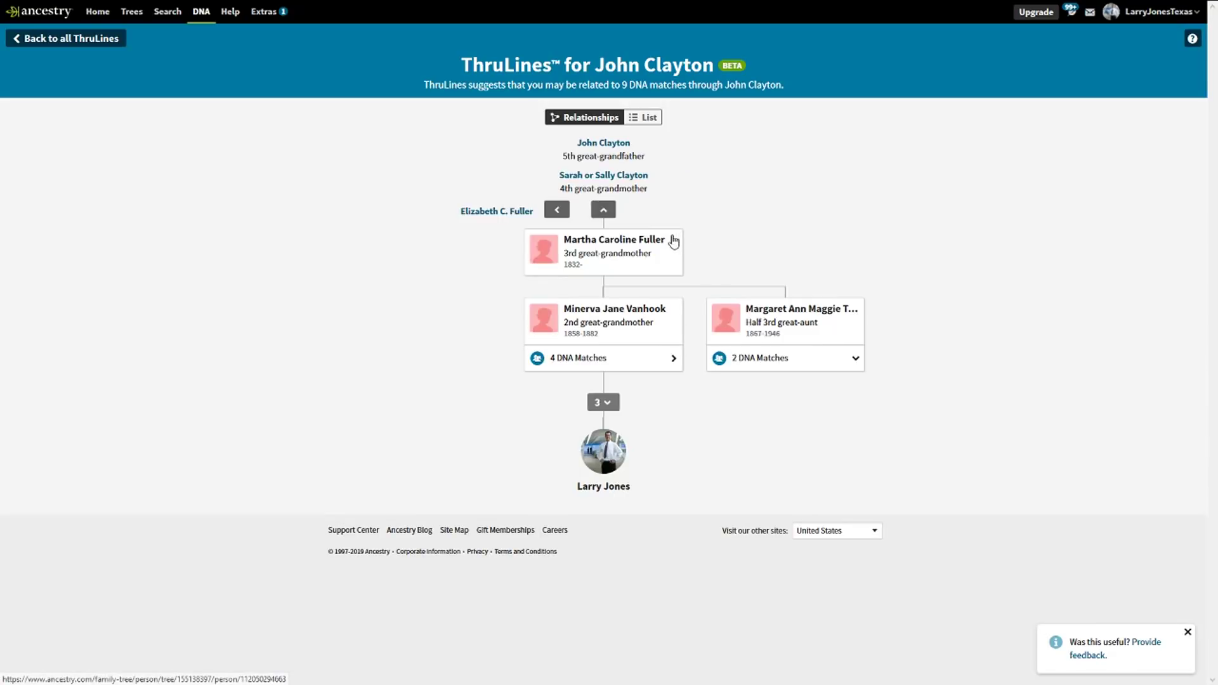
pyautogui.click(756, 357)
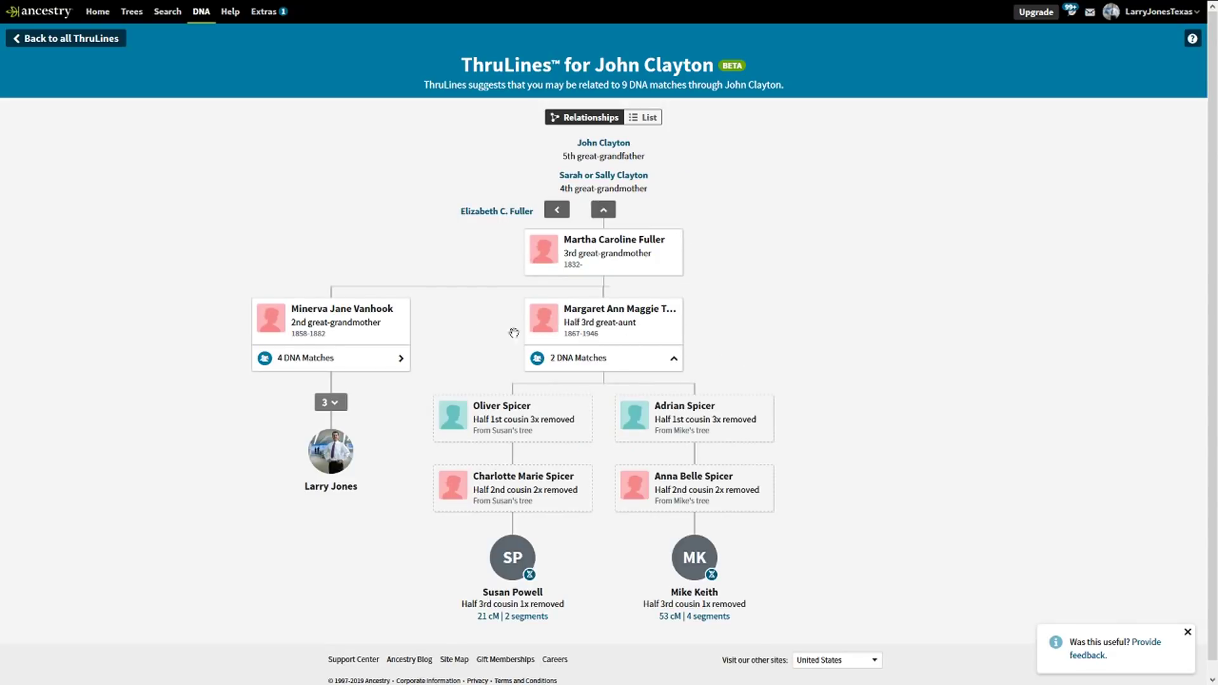
pyautogui.click(374, 356)
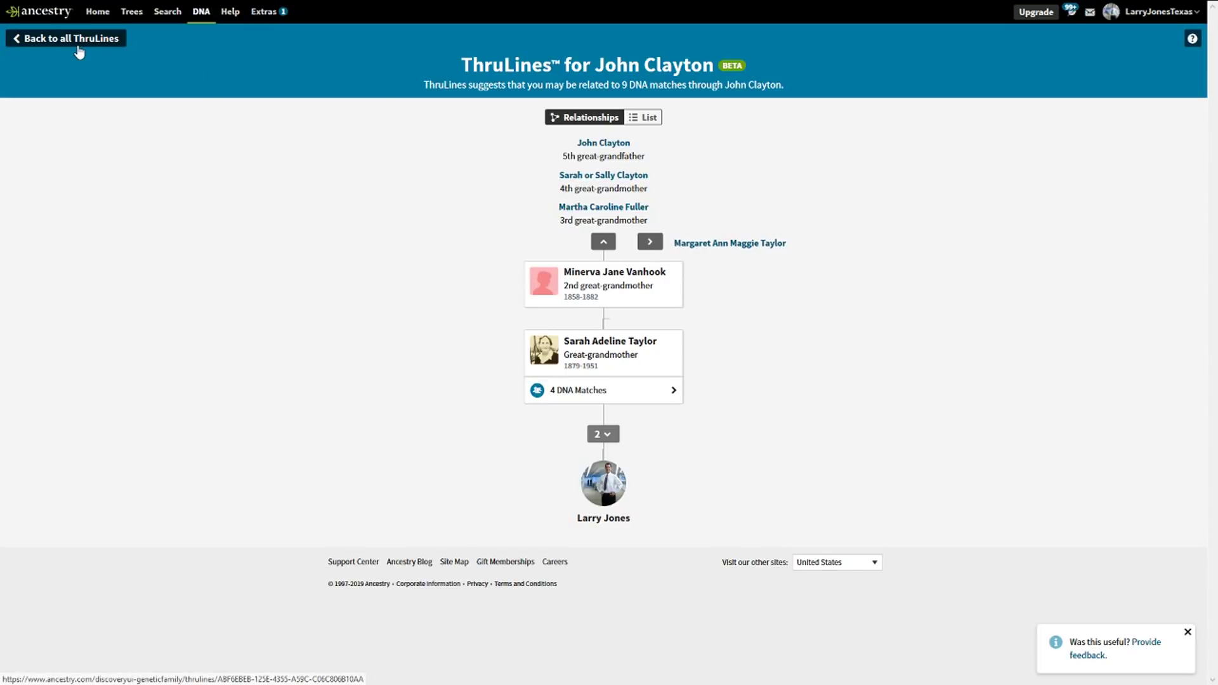
# Go back up to the 5th great-grandfather and expand the half 5th great-uncle's line again
pyautogui.click(587, 143)
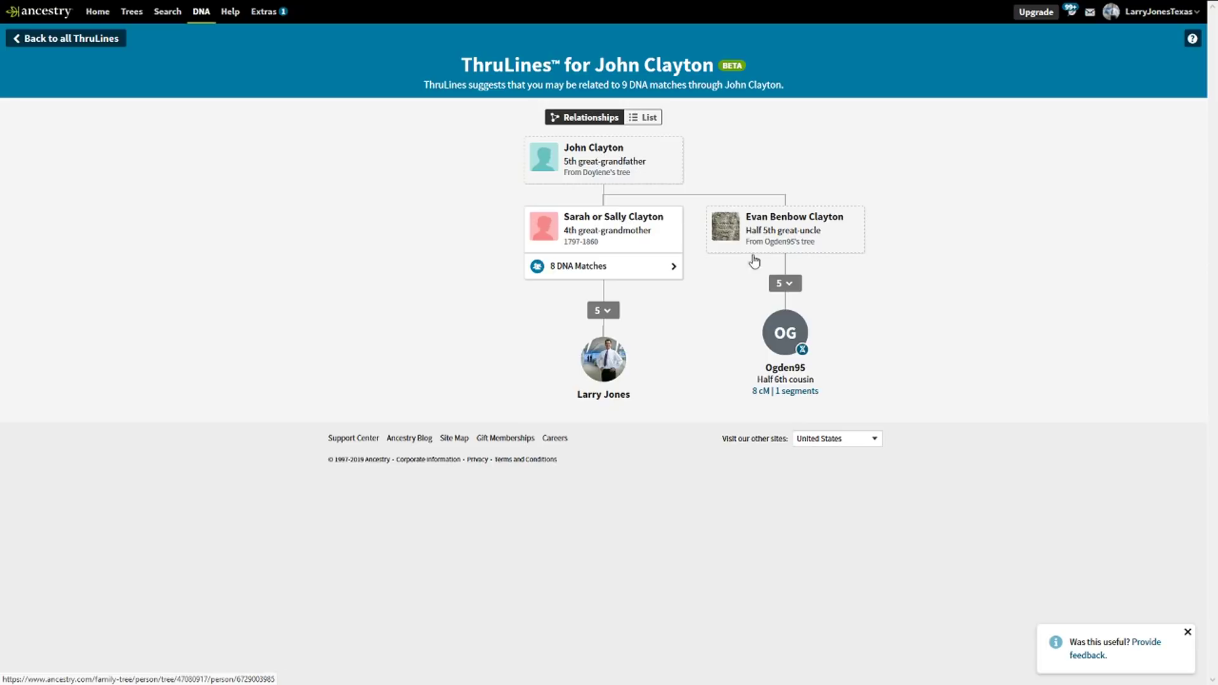
pyautogui.click(797, 290)
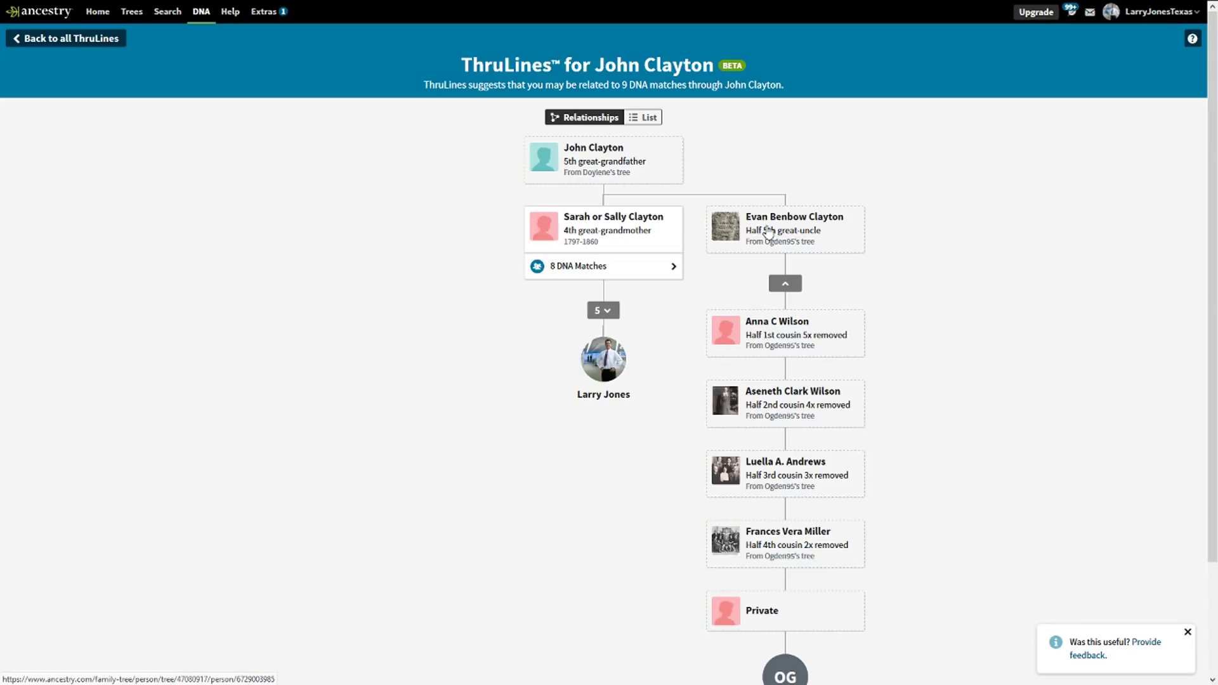
# Reopen the potential 5th great-grandmother born in 1751 from all ThruLines and drill down to the 4th great-grandfather
pyautogui.click(69, 39)
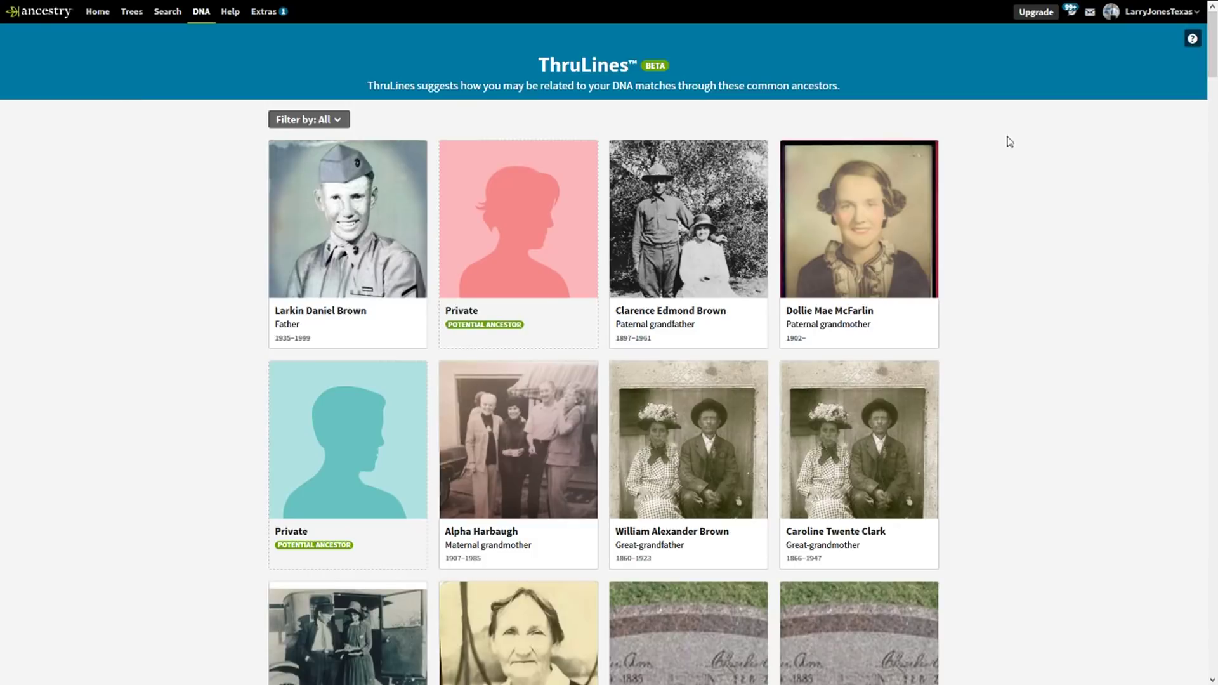
pyautogui.moveTo(1212, 63); pyautogui.dragTo(1159, 603)
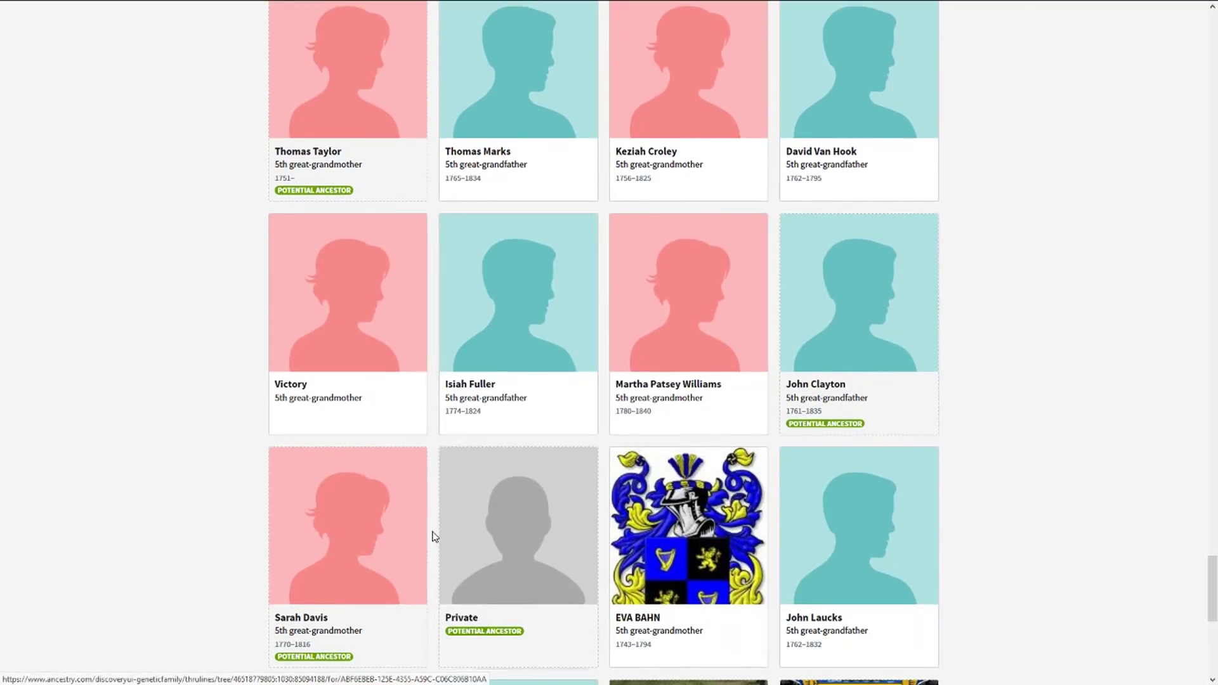
pyautogui.click(360, 156)
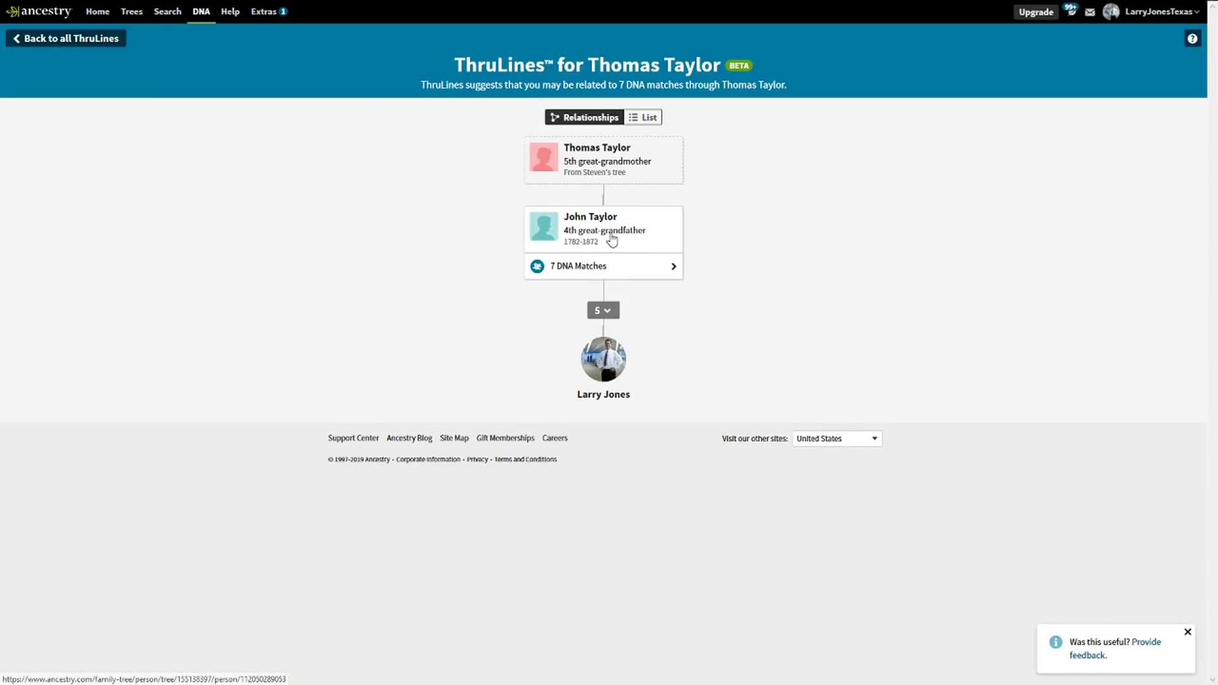
pyautogui.click(631, 271)
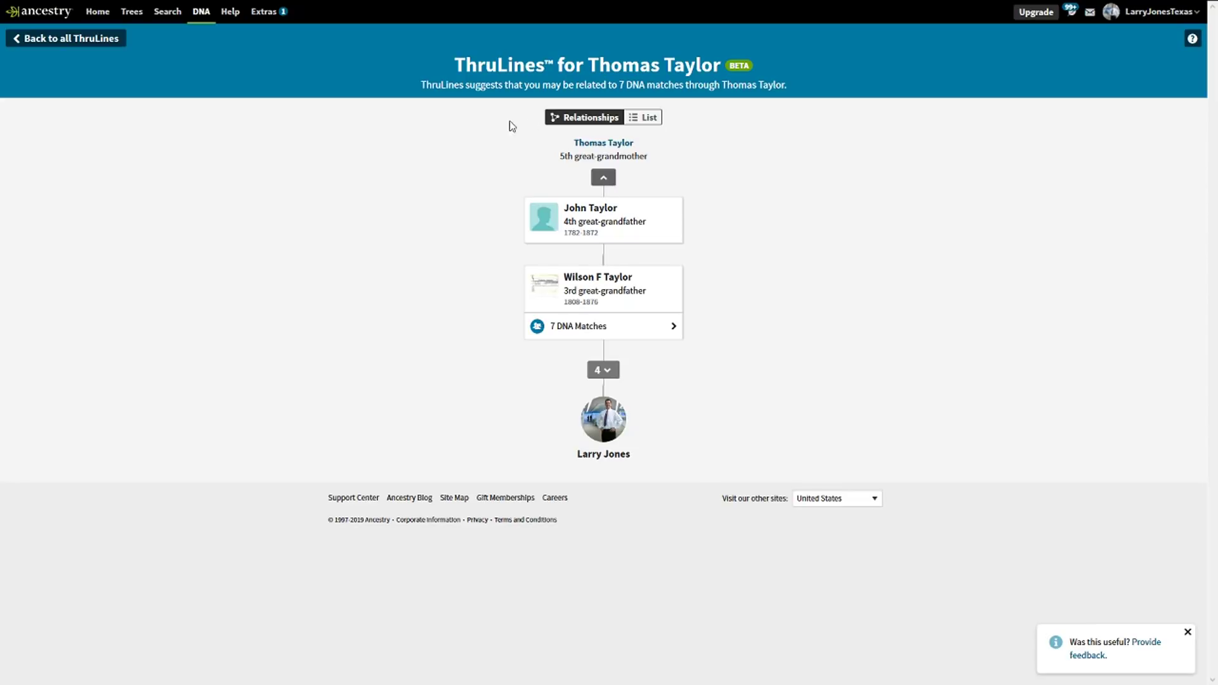
# Return to all ThruLines and open the 5th great-grandfather dated 1762–1795
pyautogui.click(51, 40)
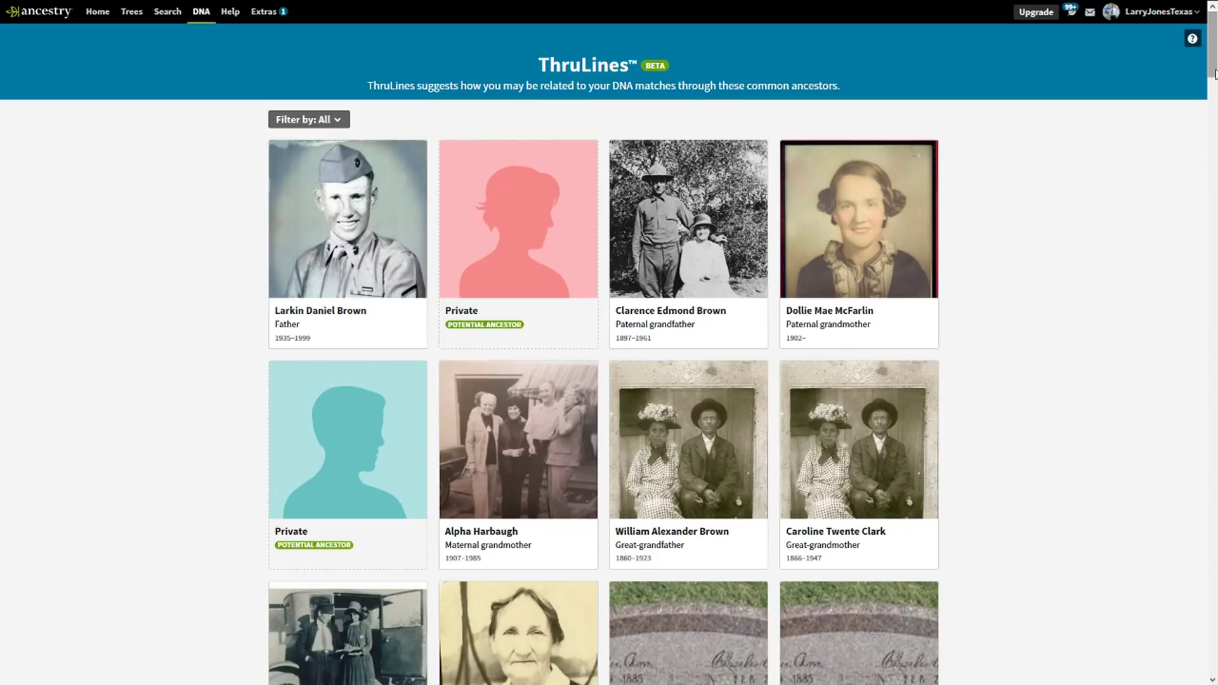
pyautogui.moveTo(1214, 74); pyautogui.dragTo(1203, 589)
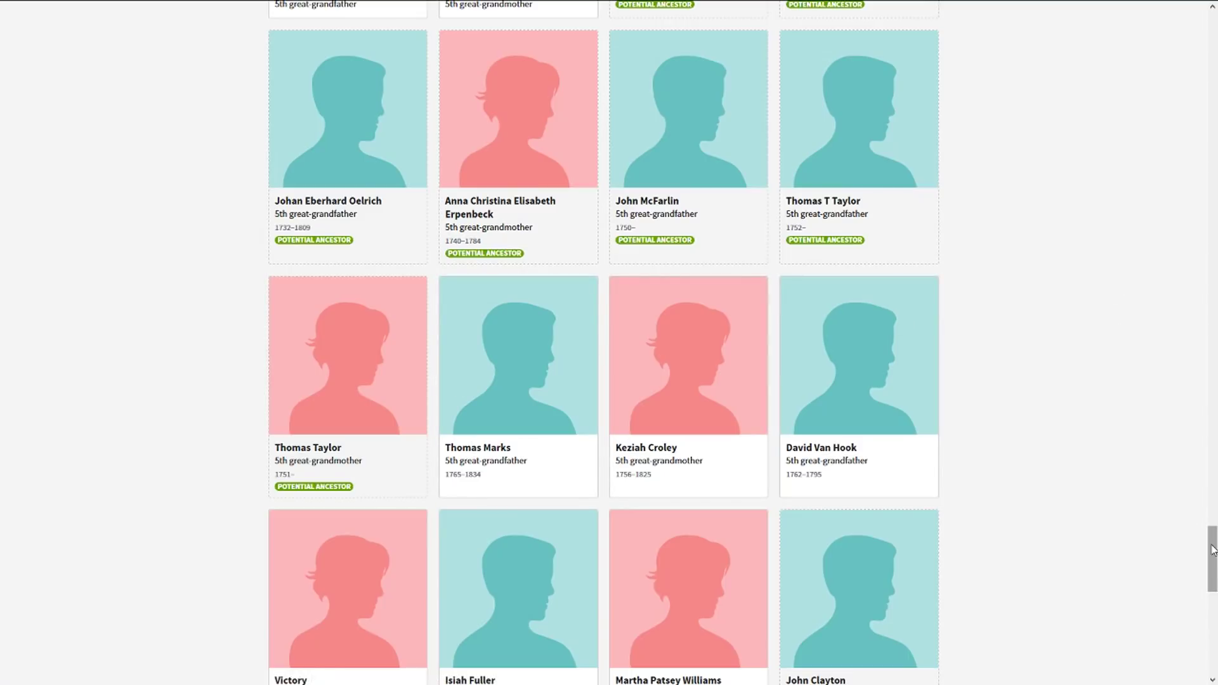
pyautogui.moveTo(1211, 549); pyautogui.dragTo(1202, 582)
pyautogui.click(862, 147)
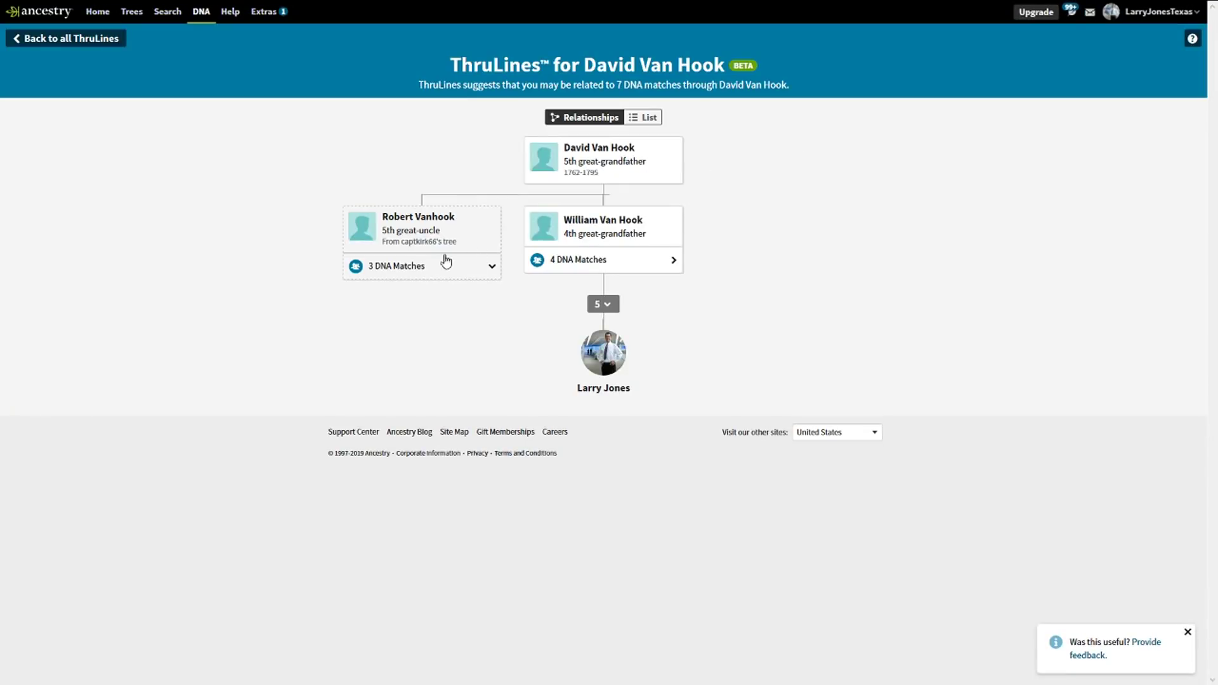
# Expand the 5th great-uncle's matches and follow the direct line from the 4th great-grandfather down to the great-grandmother
pyautogui.click(425, 266)
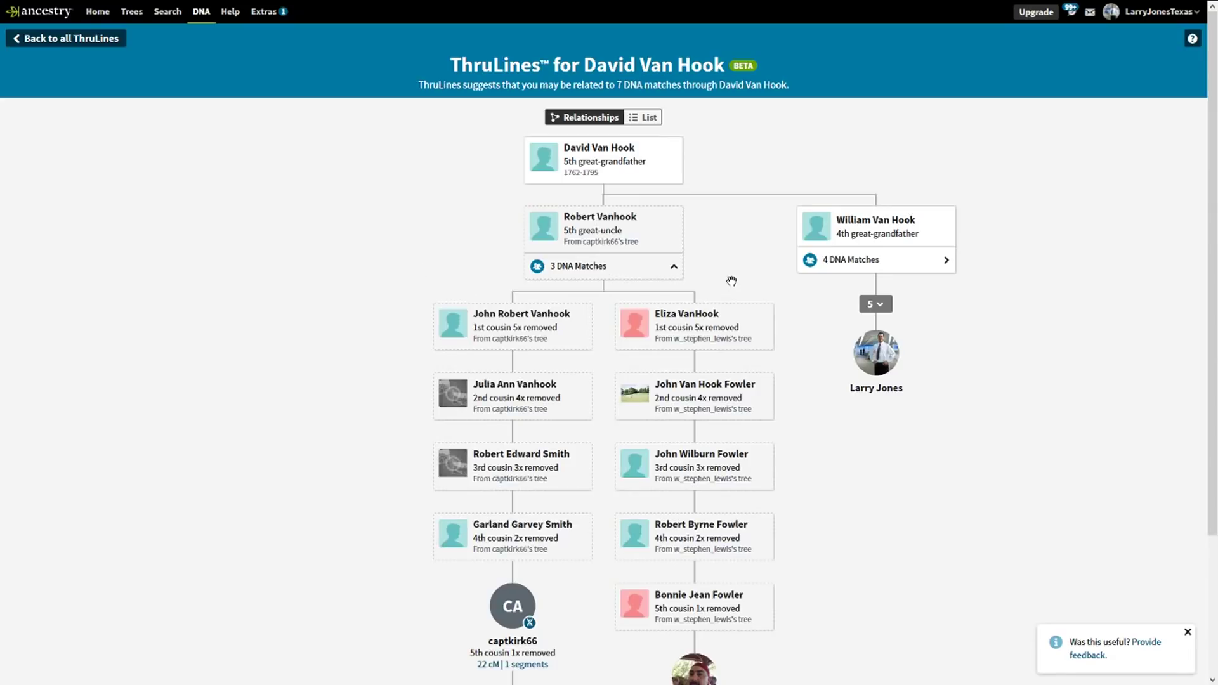
pyautogui.moveTo(729, 280); pyautogui.dragTo(628, 274)
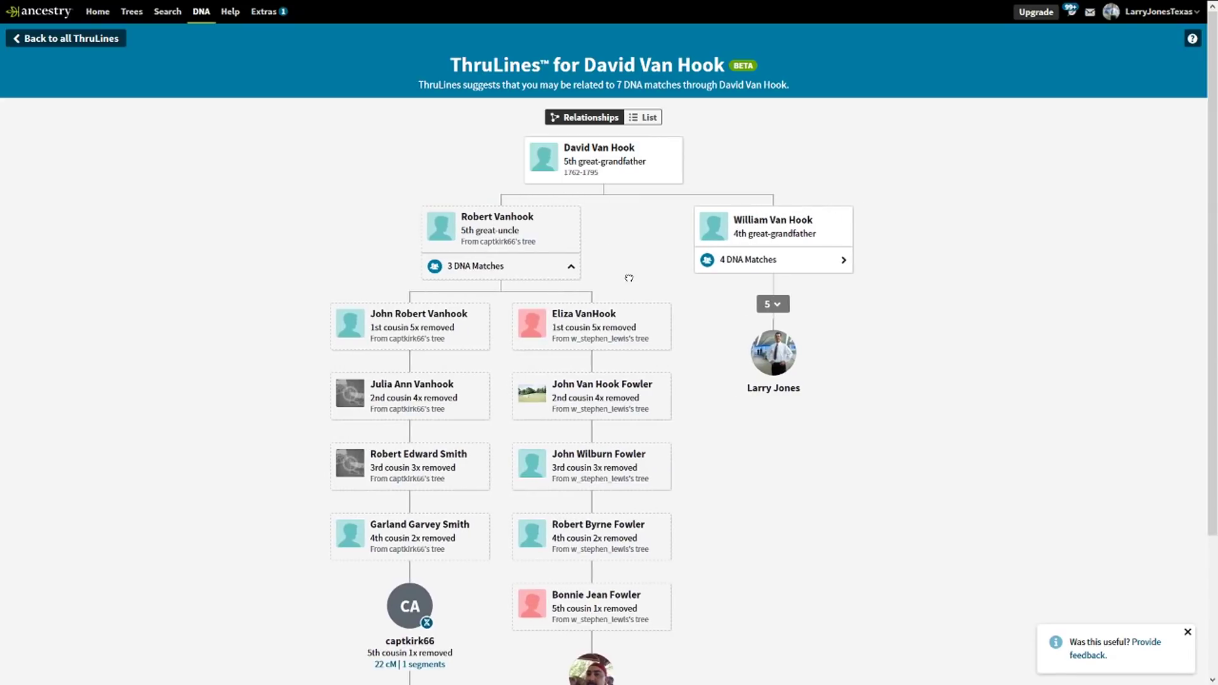
pyautogui.click(751, 259)
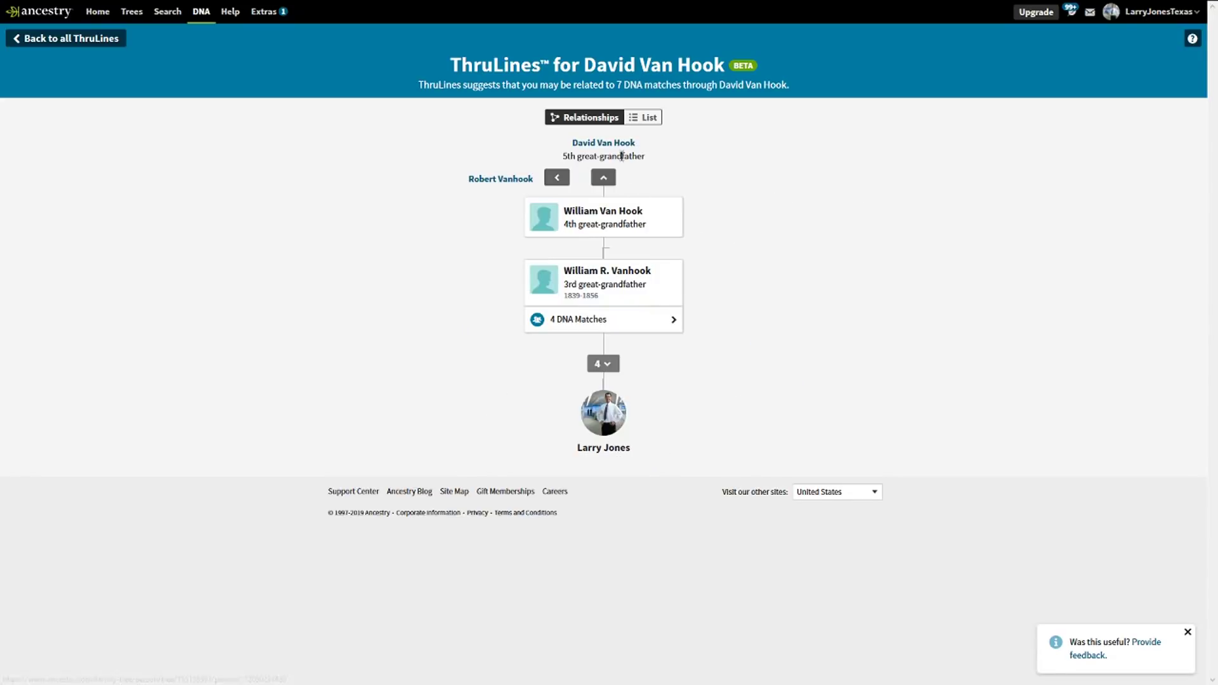
pyautogui.click(628, 327)
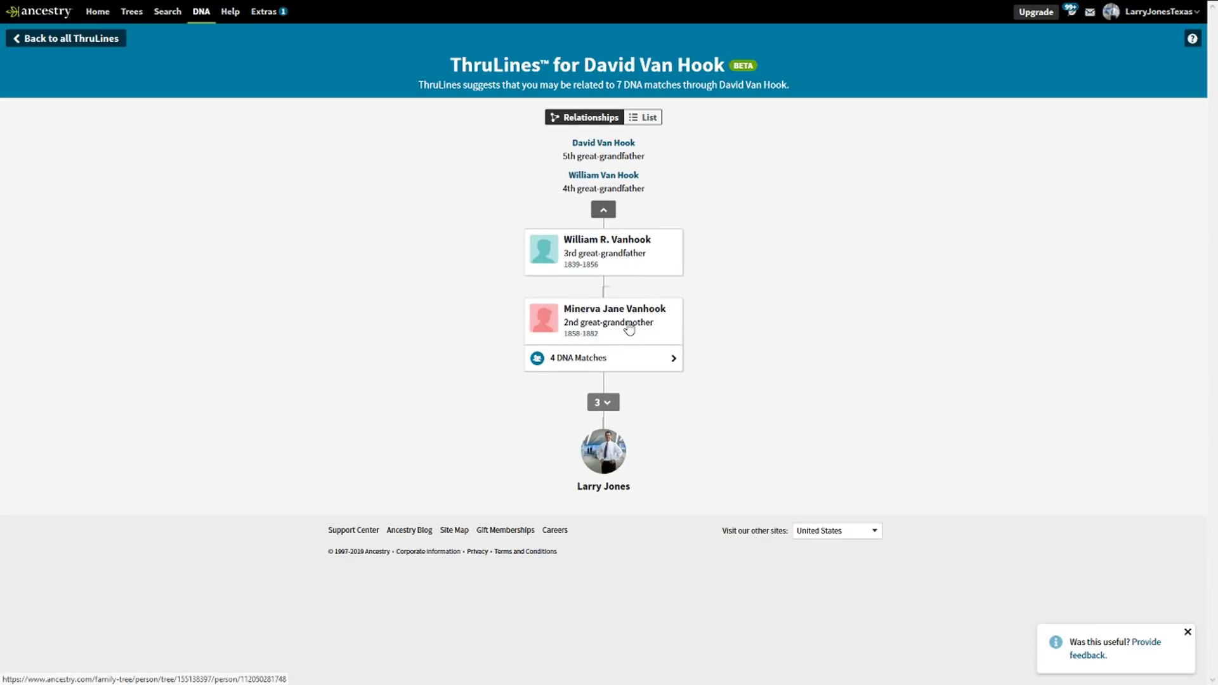
pyautogui.click(620, 358)
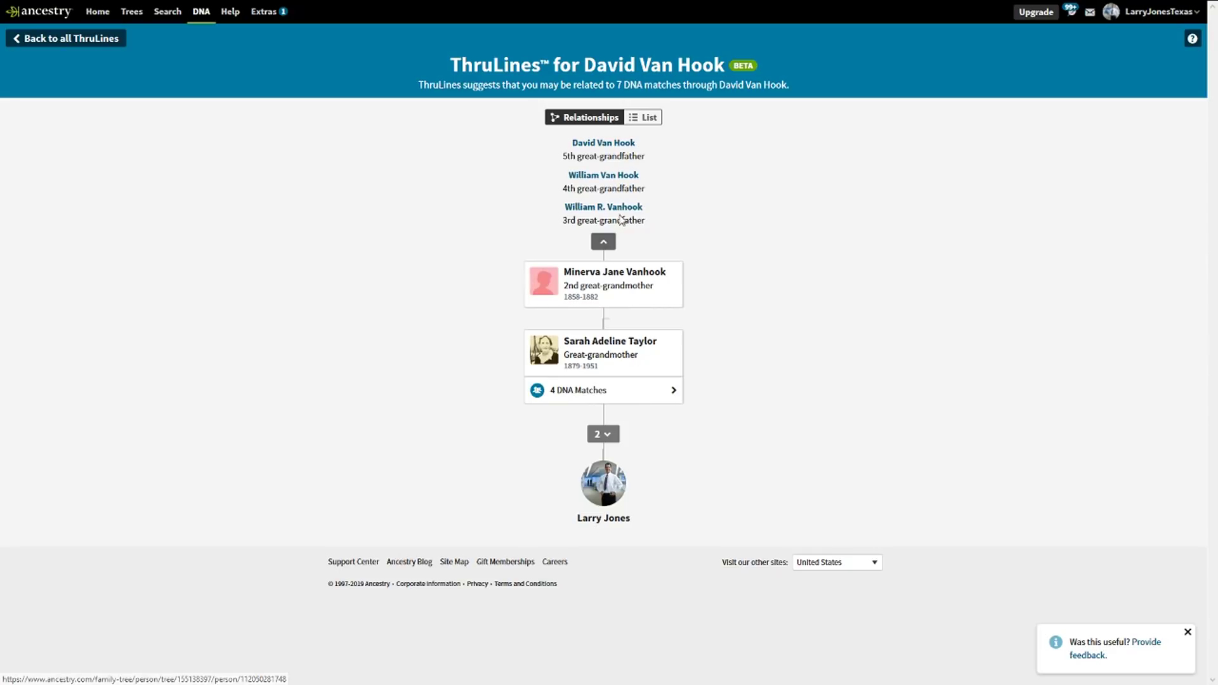
pyautogui.click(612, 390)
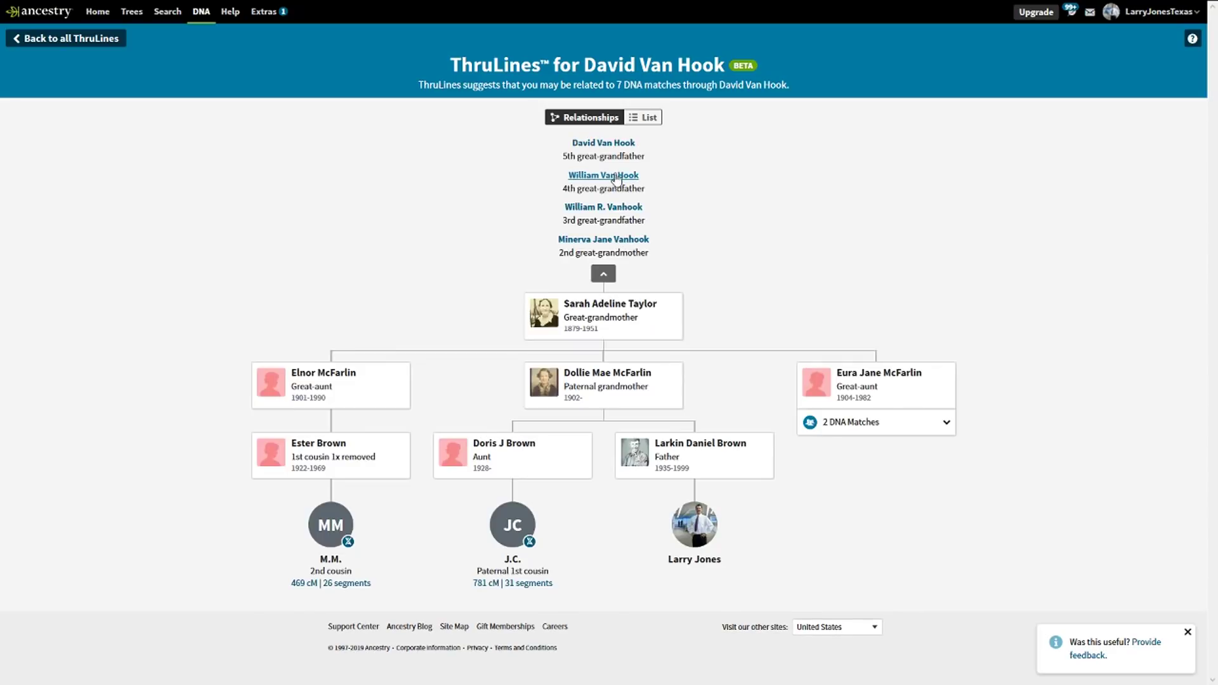
# Return to the 5th great-grandfather and compare the 5th great-uncle's and 4th great-grandfather's lines, expanding the female 1st cousin 5x removed's descendants
pyautogui.click(611, 146)
pyautogui.click(421, 267)
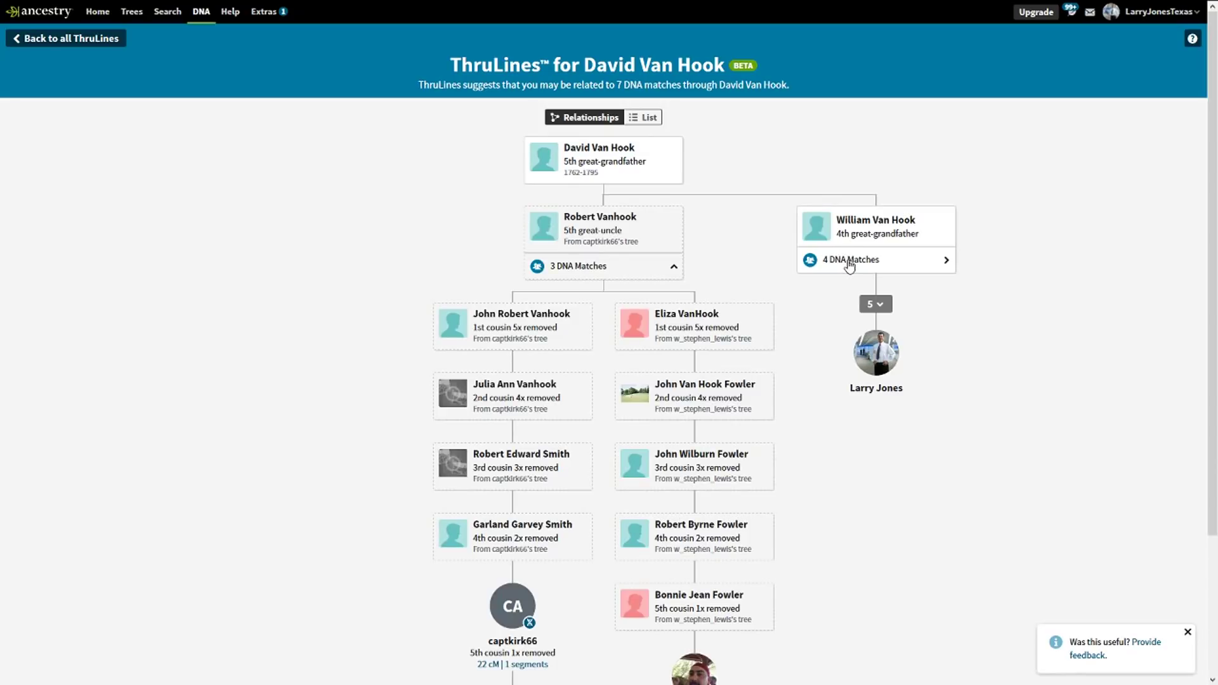
pyautogui.click(850, 265)
pyautogui.click(558, 181)
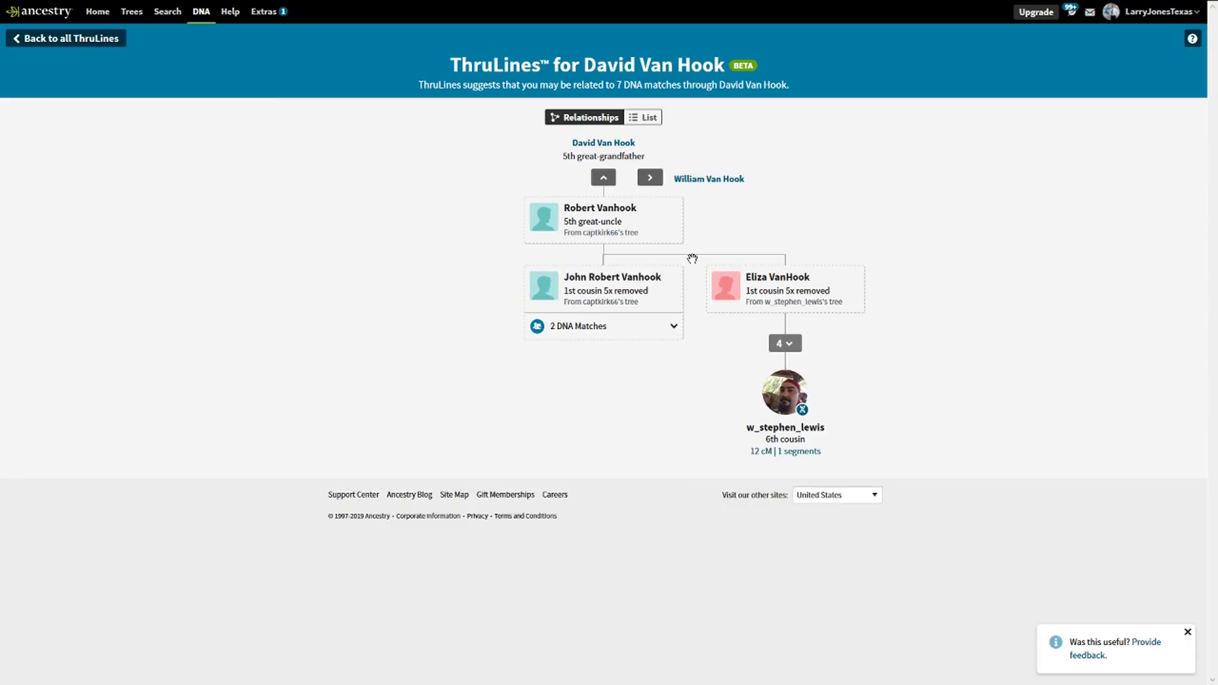
pyautogui.click(784, 343)
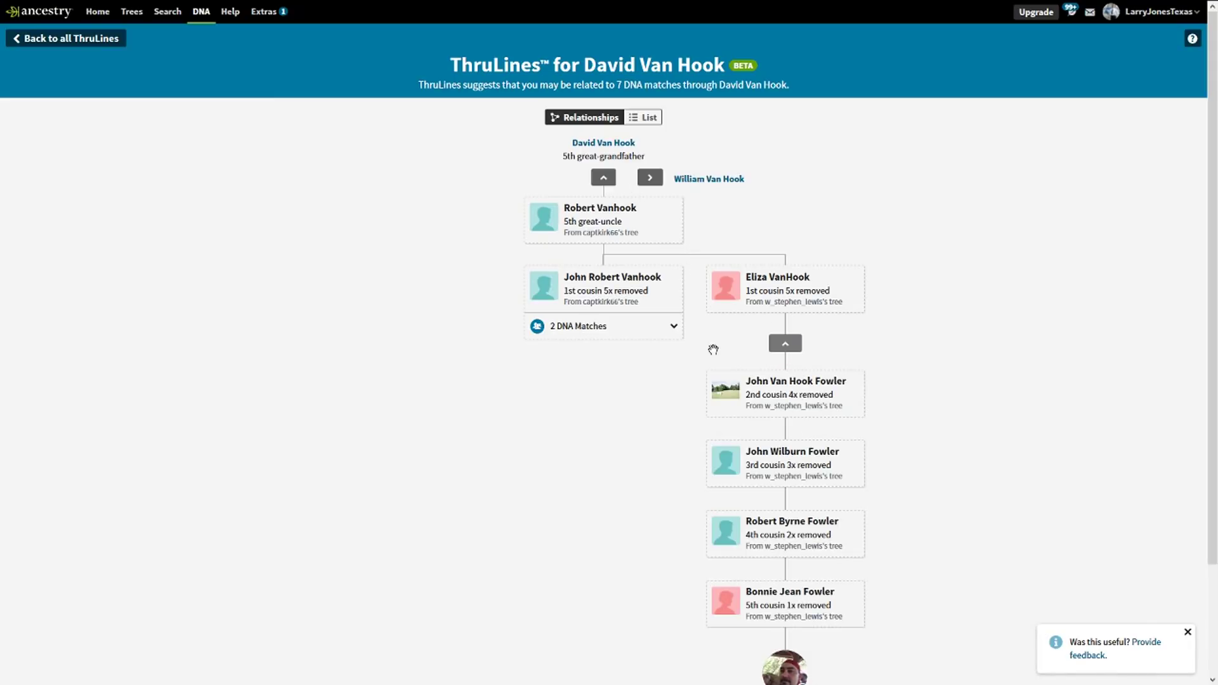
pyautogui.click(649, 179)
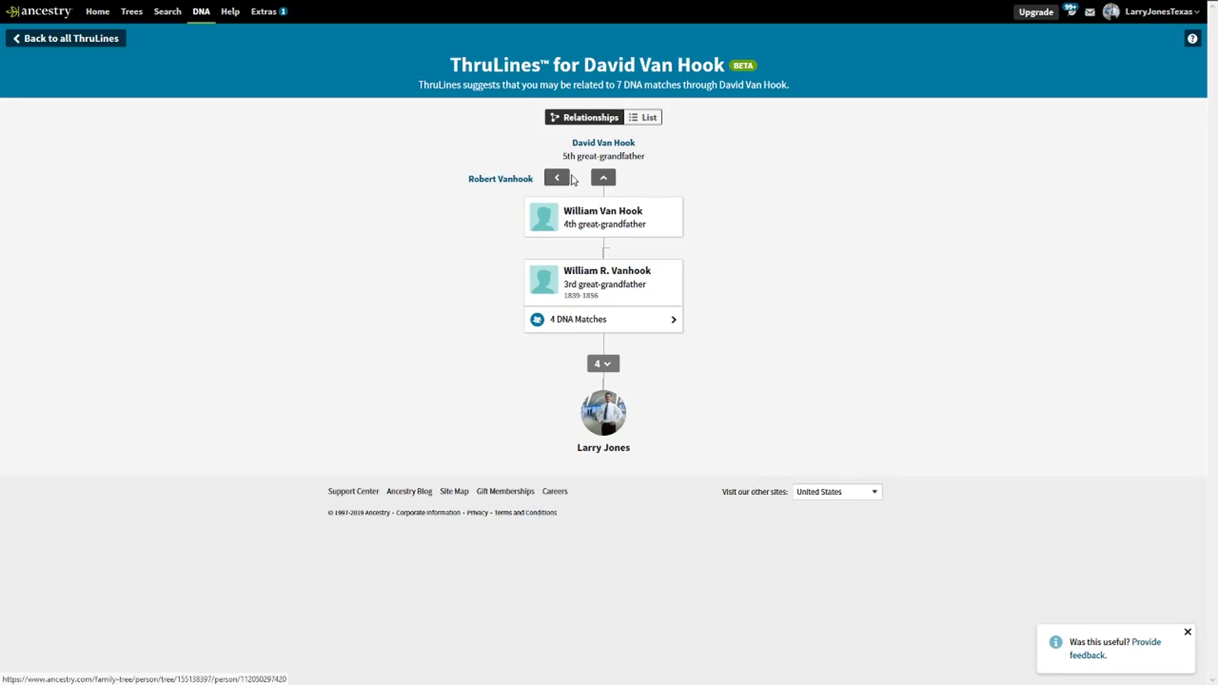
pyautogui.click(602, 144)
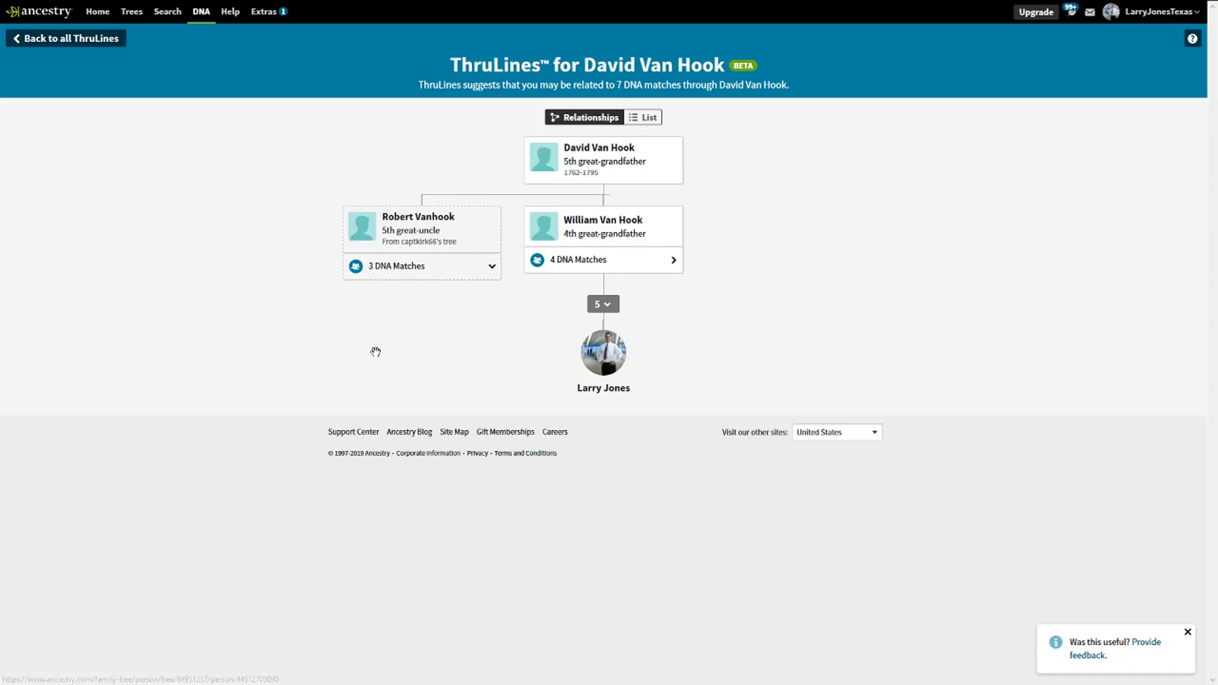
# Return to all ThruLines, open the potential 5th great-grandfather born in 1740 and expand the five collapsed generations below the 4th great-grandmother
pyautogui.click(90, 44)
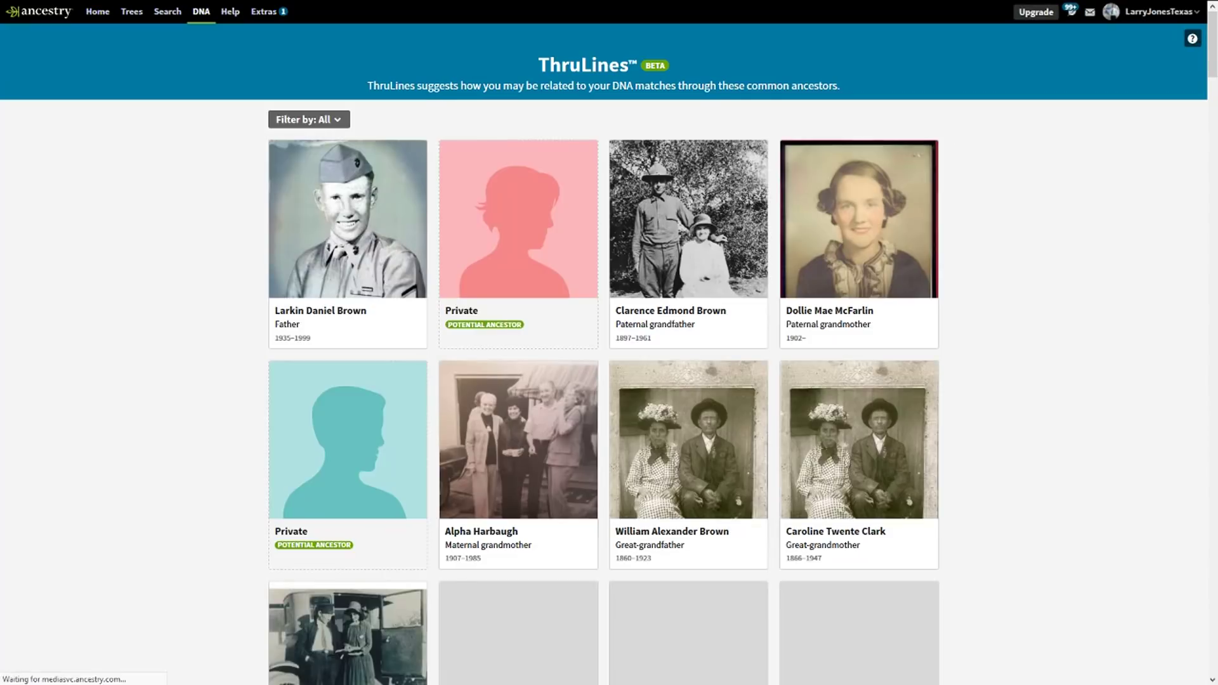
pyautogui.moveTo(1211, 44); pyautogui.dragTo(1200, 663)
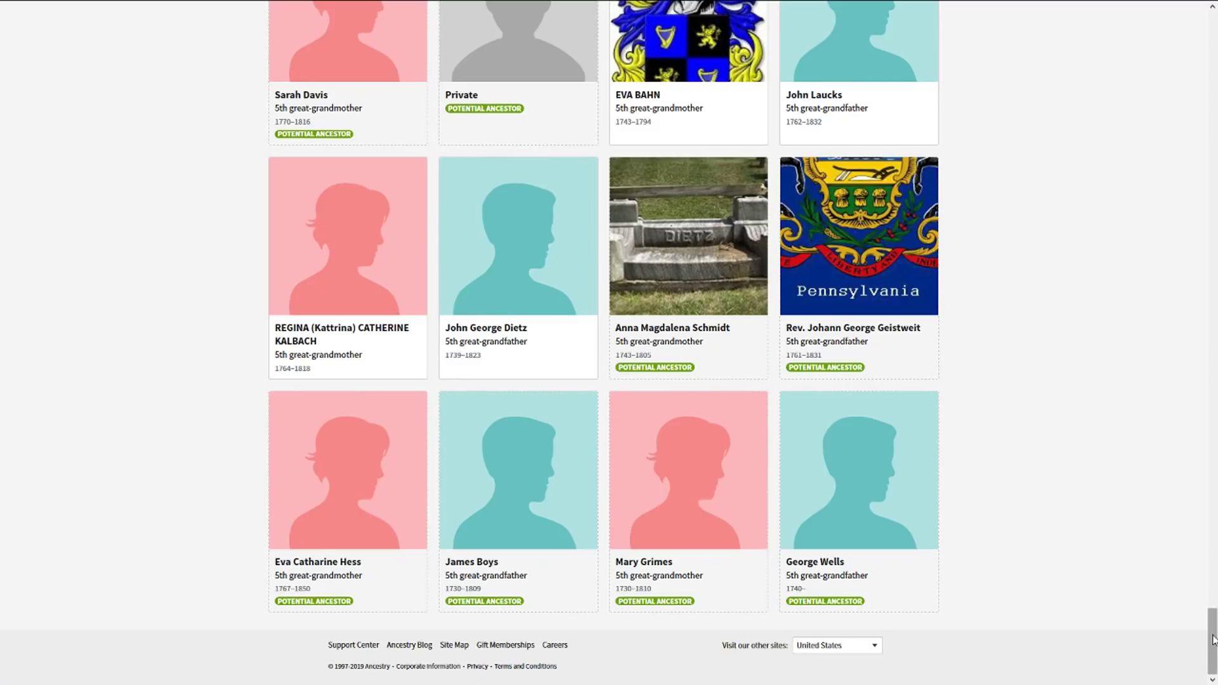
pyautogui.scroll(4, 1199, 630)
pyautogui.scroll(-5, 1198, 630)
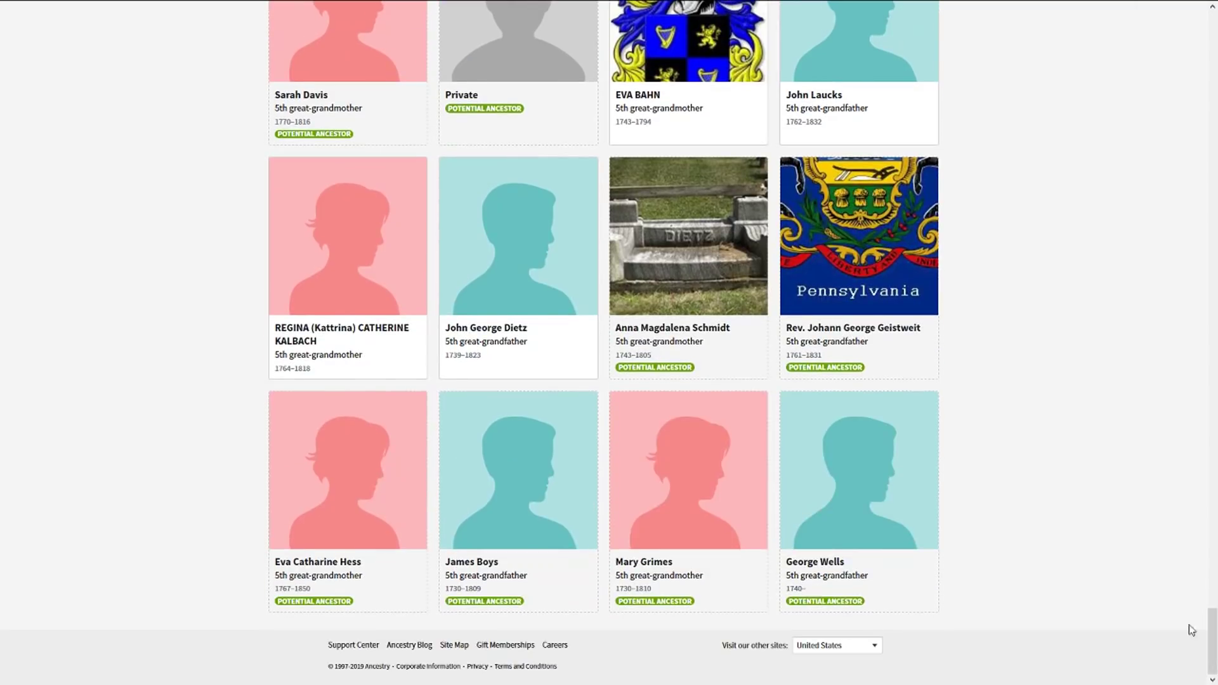
pyautogui.click(857, 501)
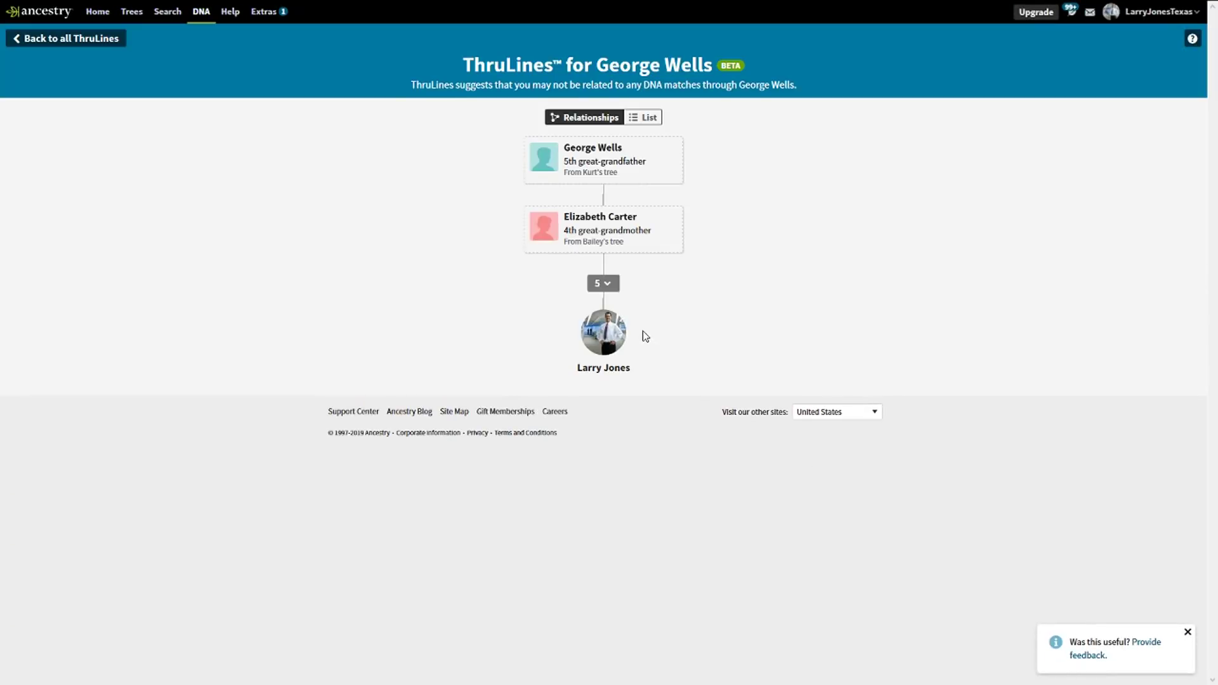
pyautogui.click(603, 283)
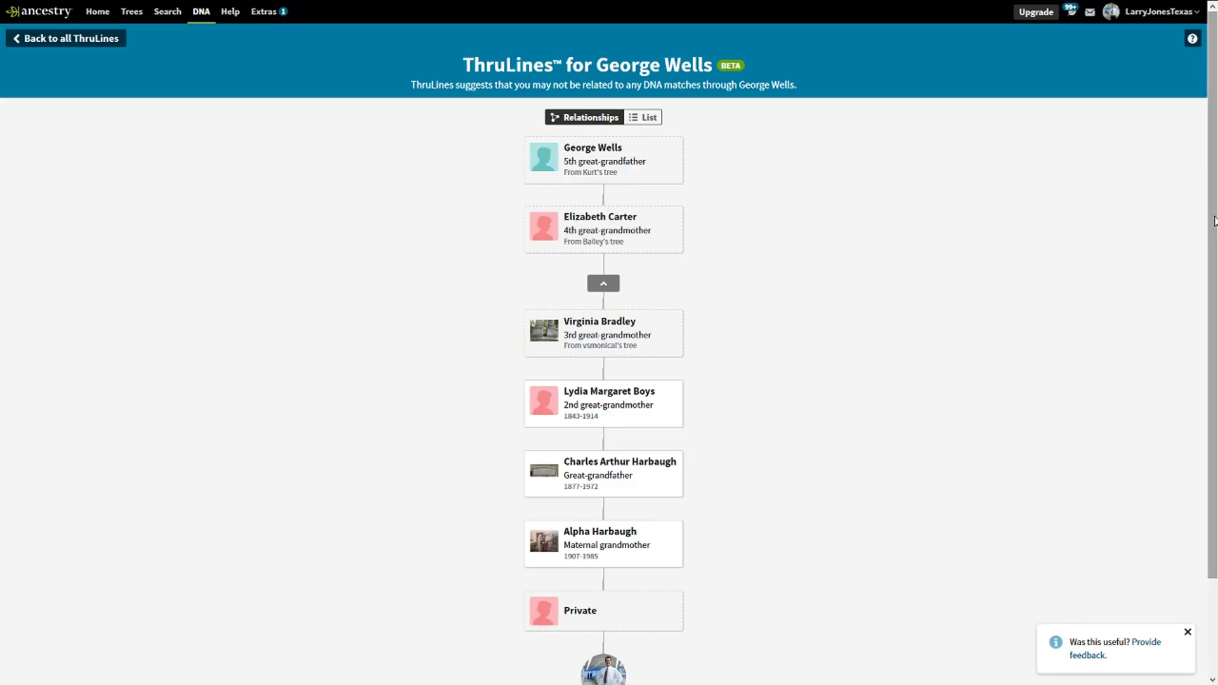
pyautogui.moveTo(1210, 226); pyautogui.dragTo(1208, 273)
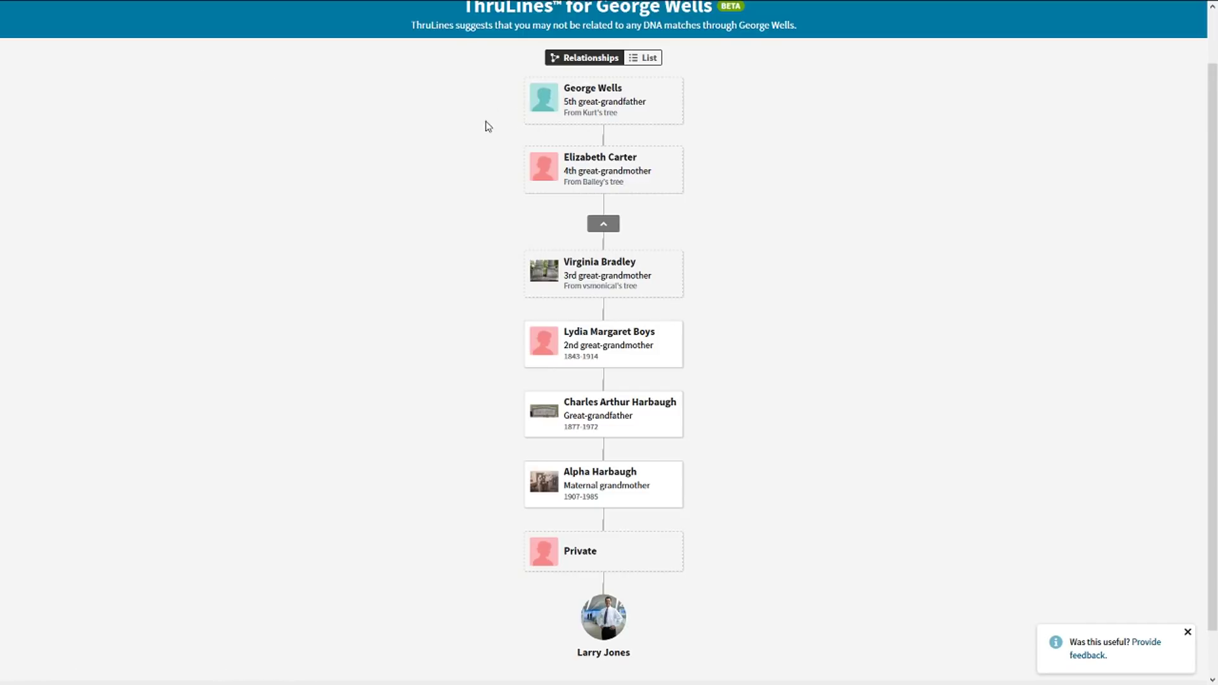
# Return to all ThruLines and open the 5th great-grandfather dated 1774–1824
pyautogui.click(12, 32)
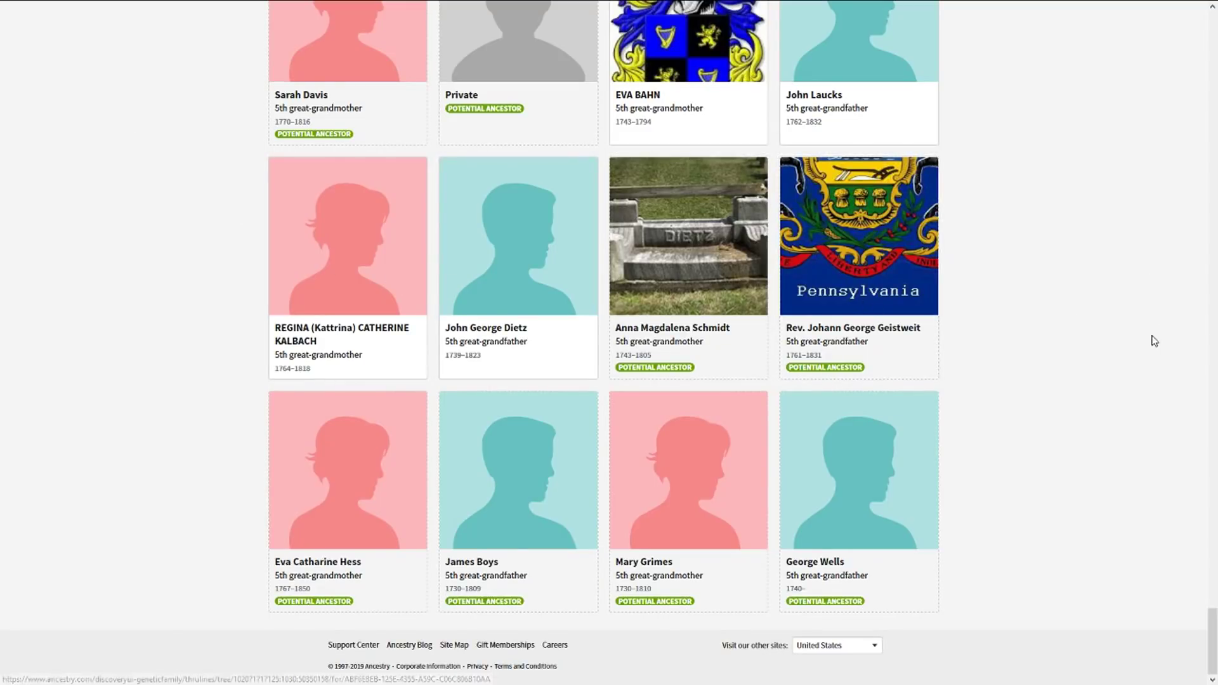
pyautogui.moveTo(1214, 617); pyautogui.dragTo(1213, 584)
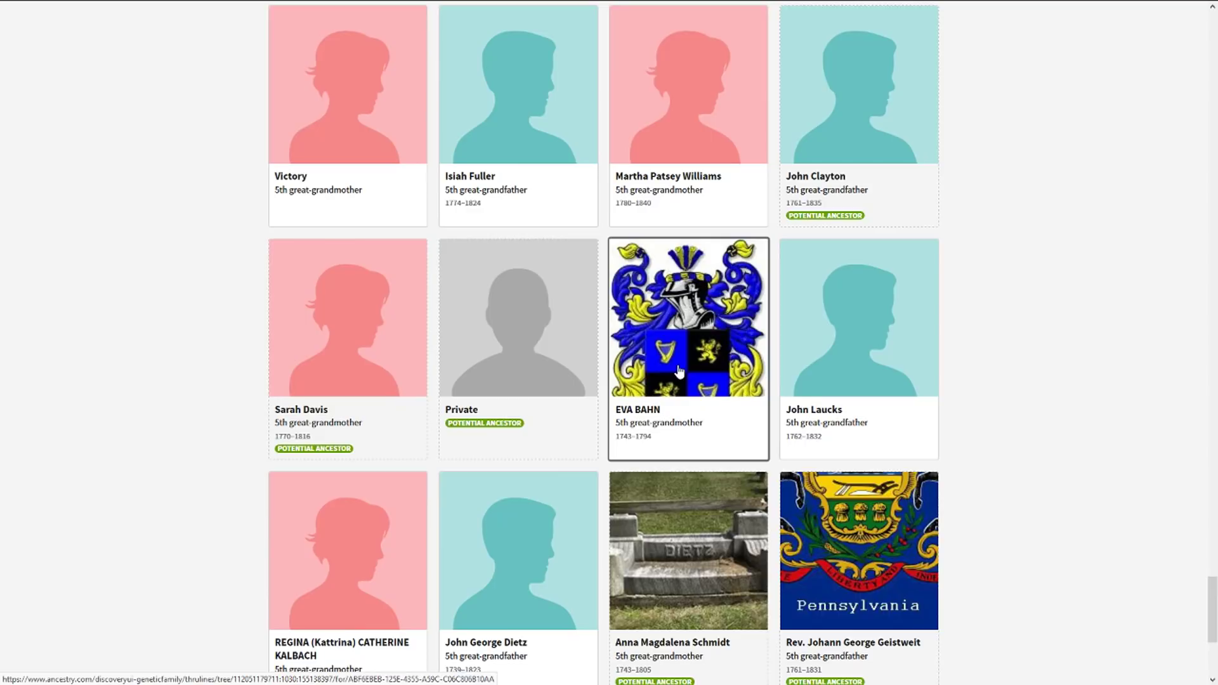
pyautogui.click(525, 154)
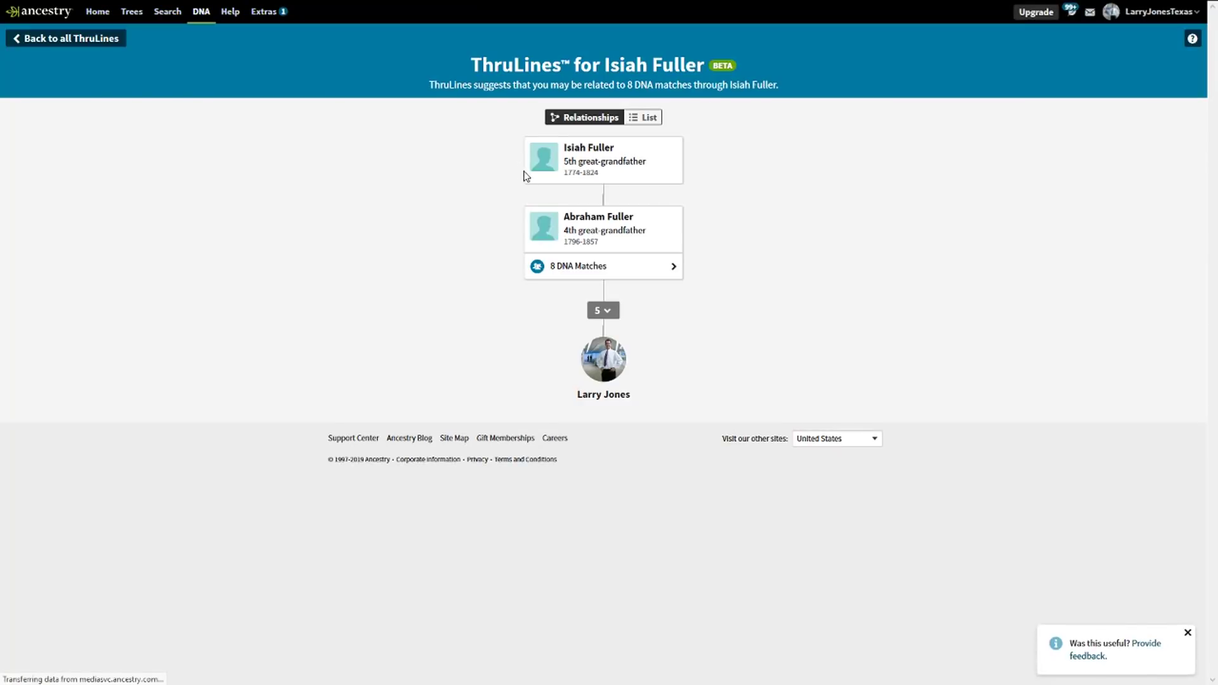
# Compare the 4th great-aunt's and 3rd great-grandmother's lines below the 4th great-grandfather, expanding the 4th great-aunt's matches, and return to all ThruLines
pyautogui.click(584, 271)
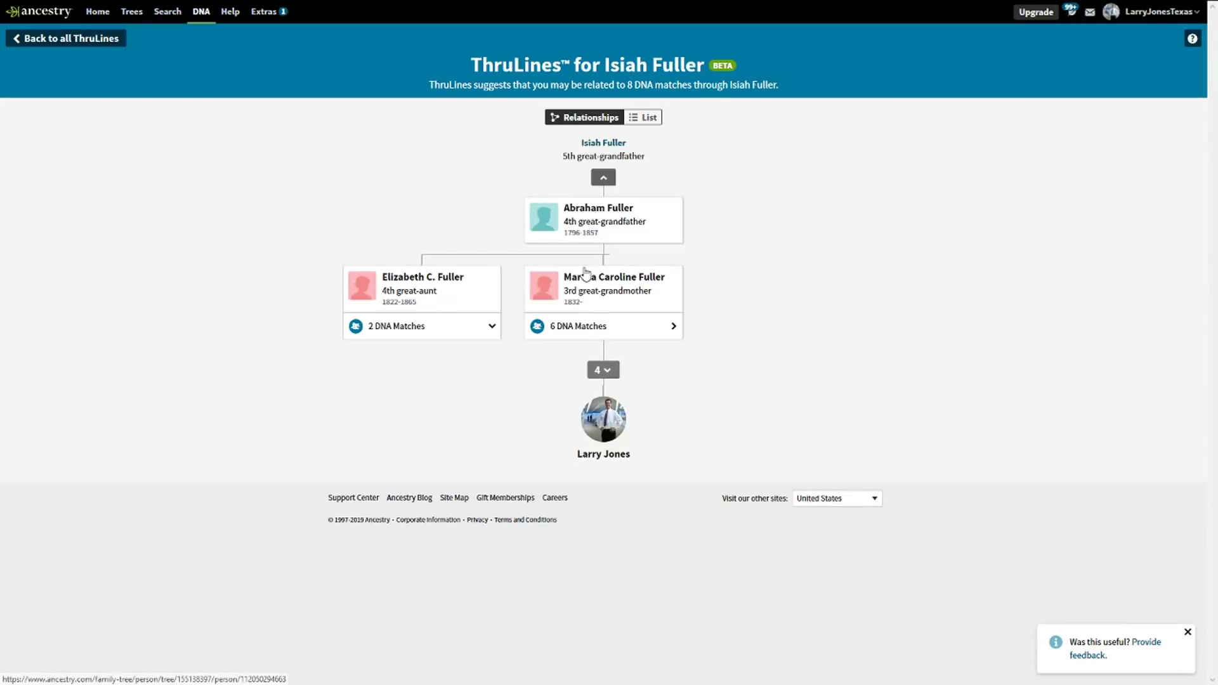
pyautogui.click(470, 327)
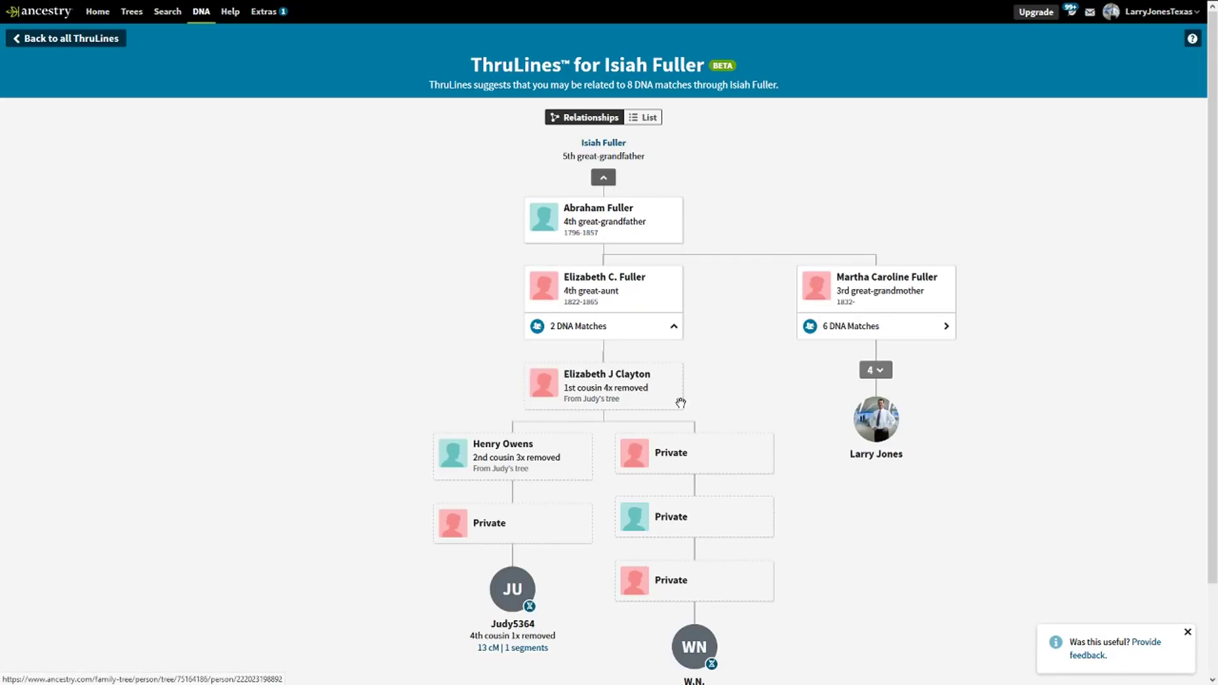
pyautogui.click(871, 330)
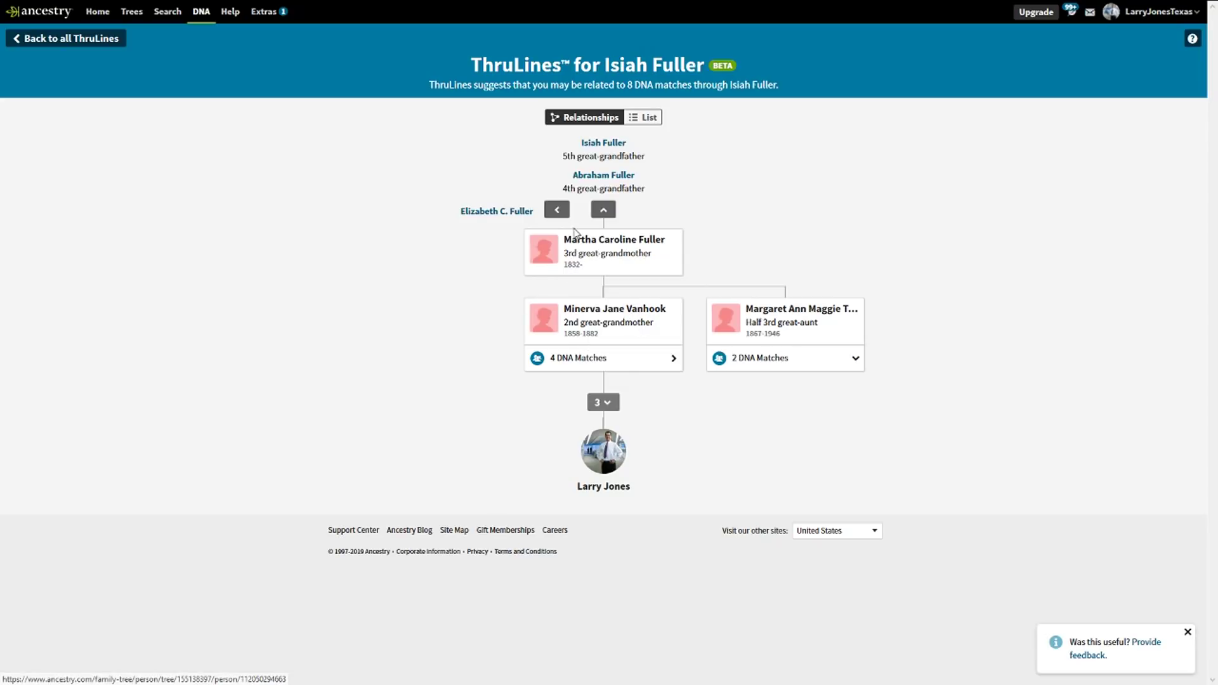
pyautogui.click(589, 179)
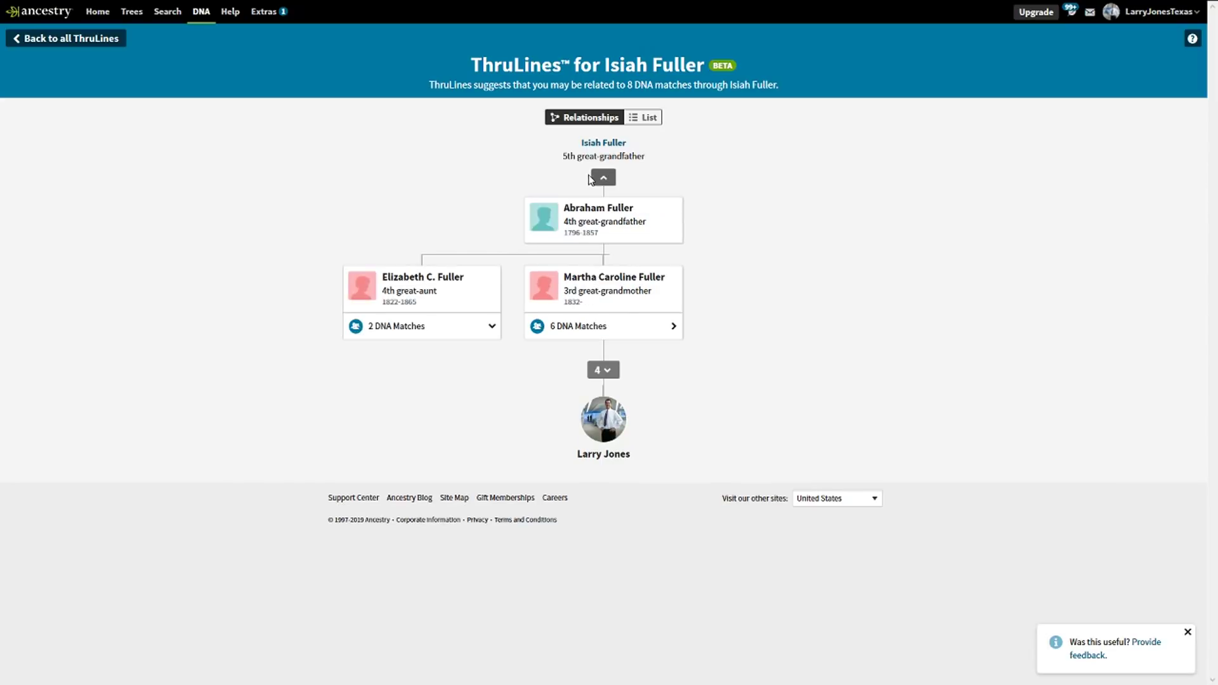
pyautogui.click(430, 327)
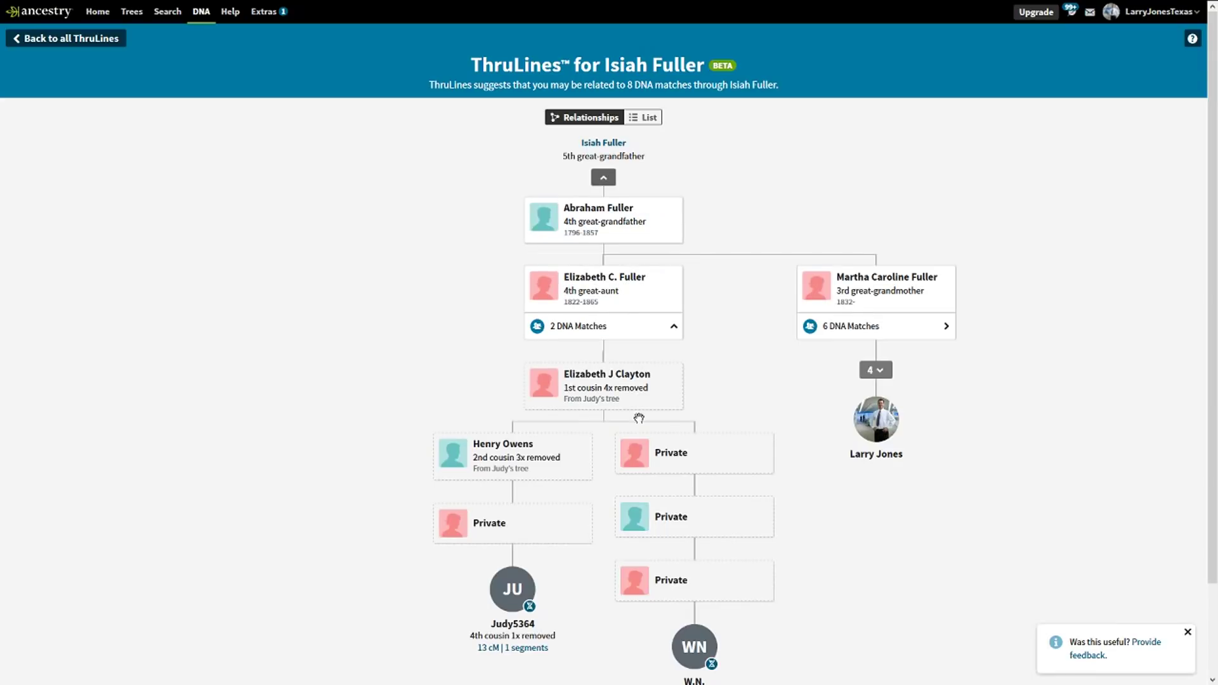
pyautogui.click(88, 42)
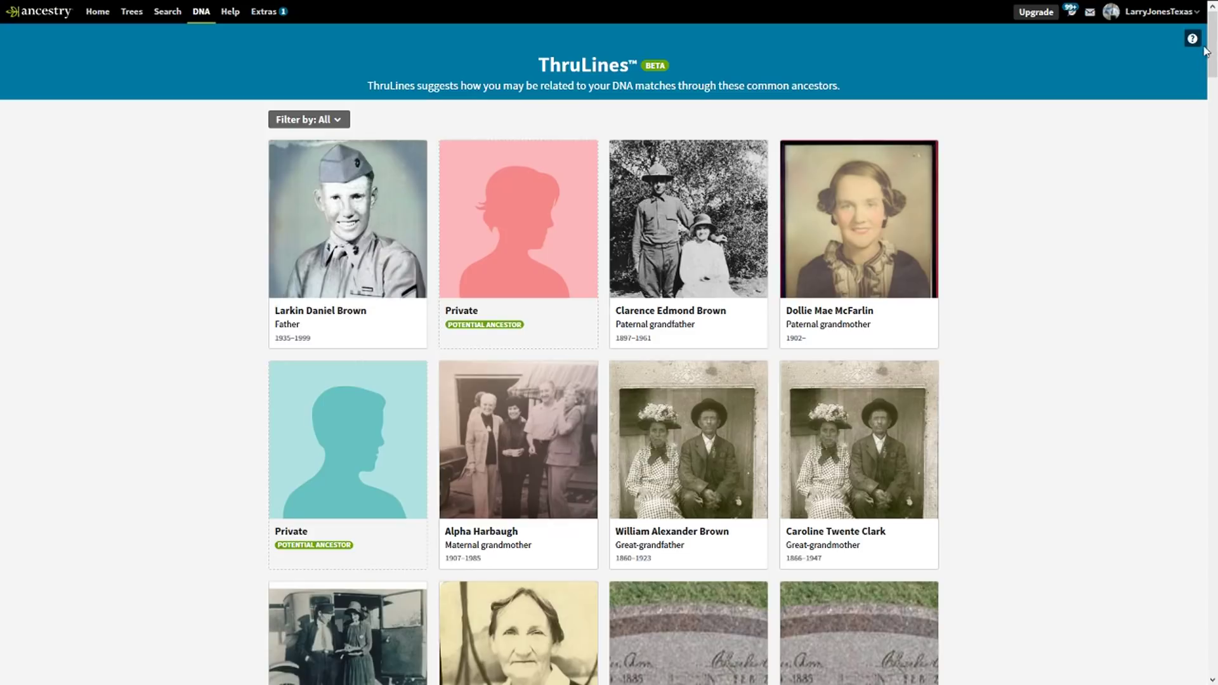
pyautogui.moveTo(1205, 51); pyautogui.dragTo(1176, 23)
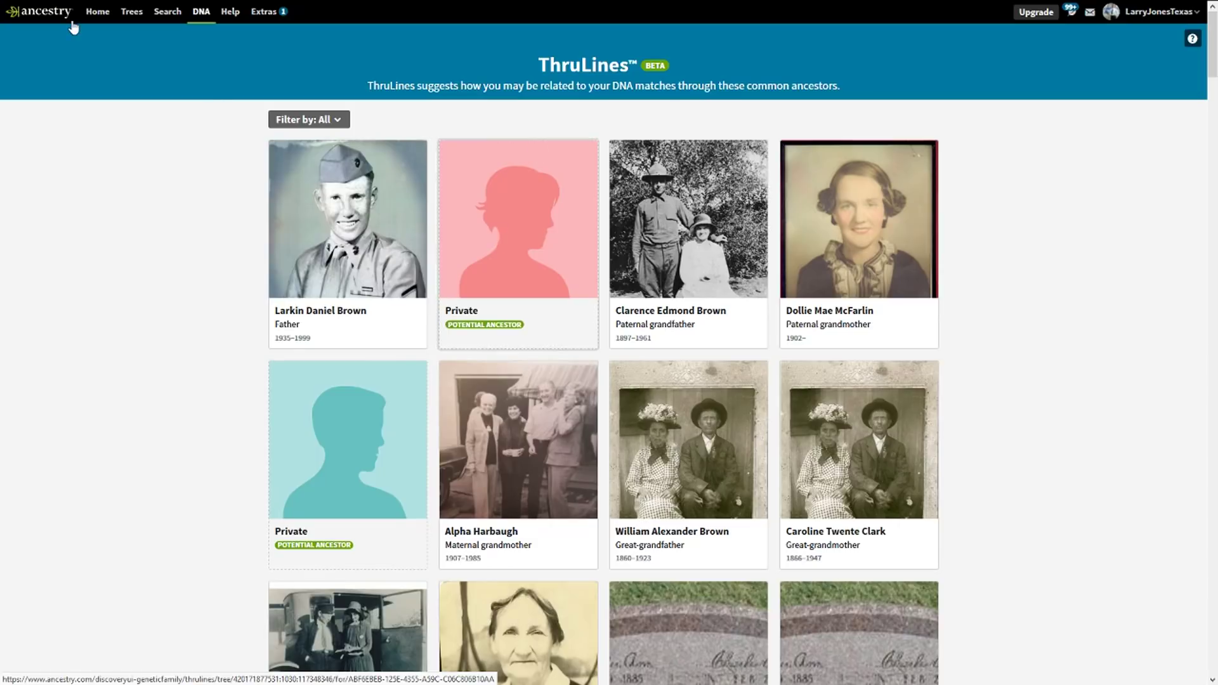
# Switch to the AncestryDNA match list and highlight the Parent/Child match's manager and shared DNA amount
pyautogui.press('F11')
pyautogui.click(92, 12)
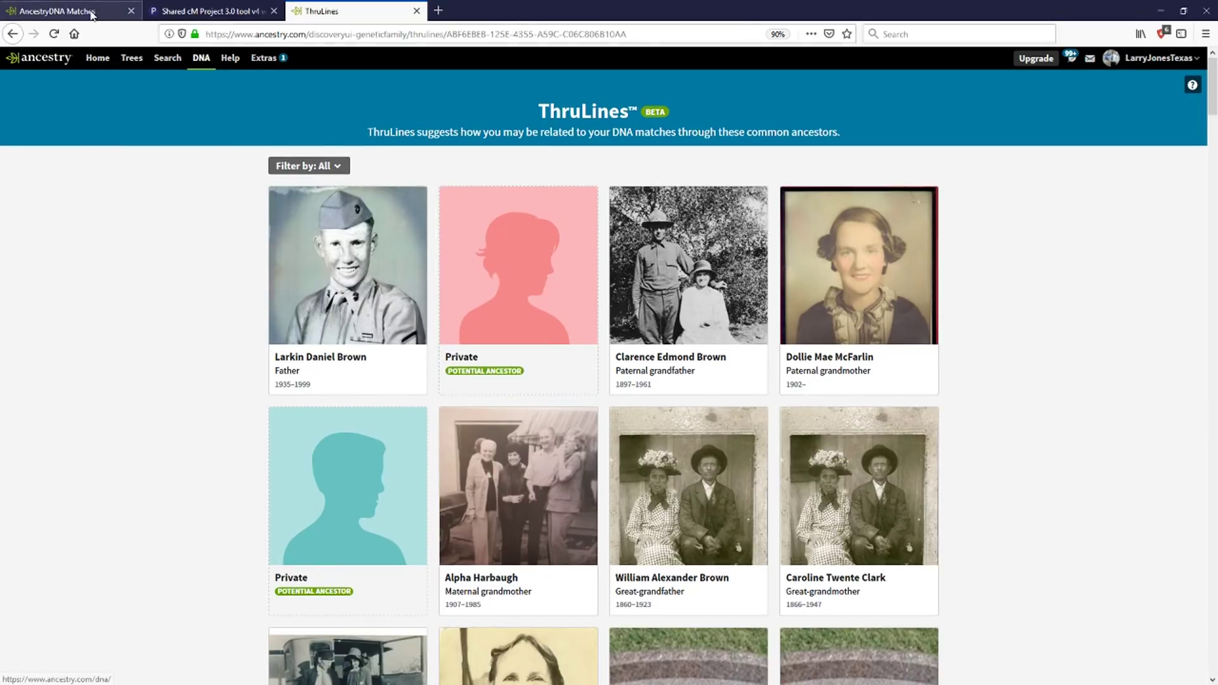
pyautogui.press('F11')
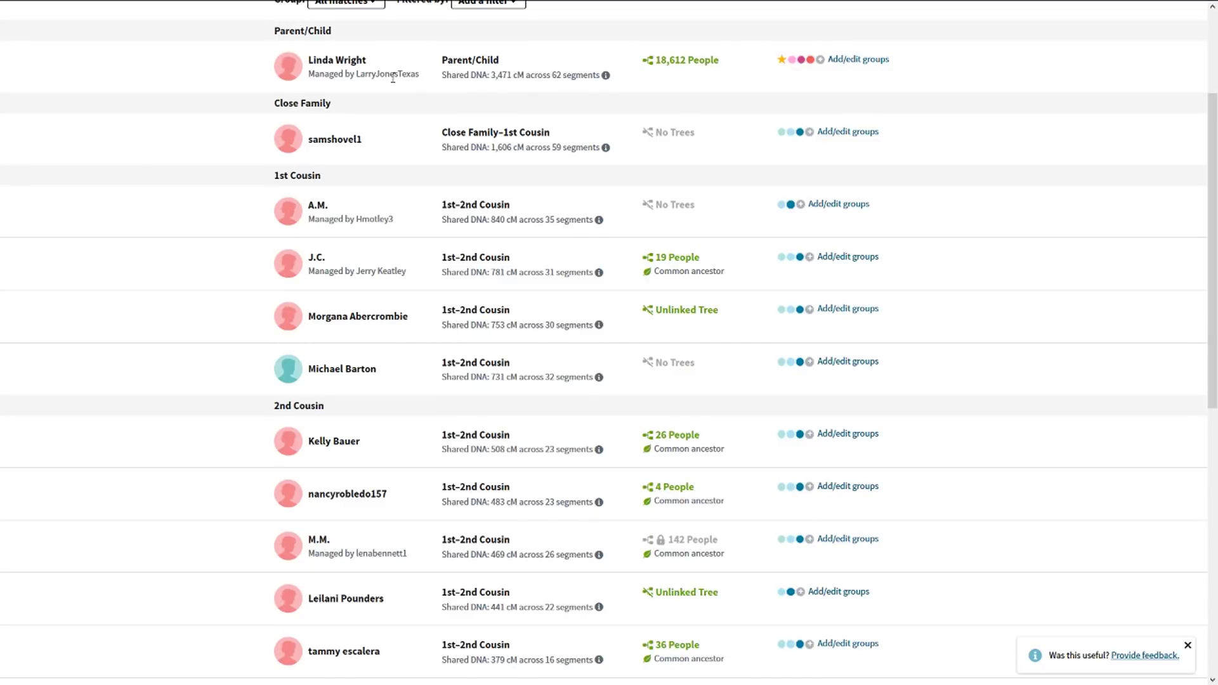
pyautogui.moveTo(407, 74); pyautogui.dragTo(329, 74)
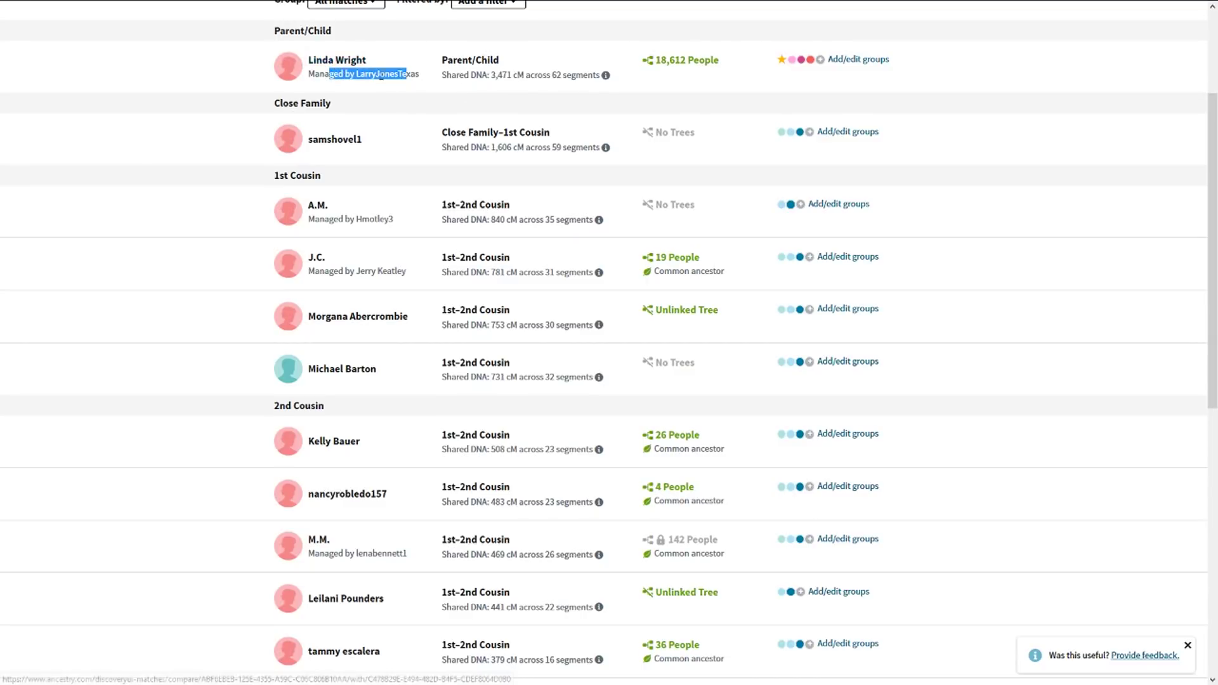
pyautogui.click(491, 92)
pyautogui.moveTo(513, 76); pyautogui.dragTo(487, 76)
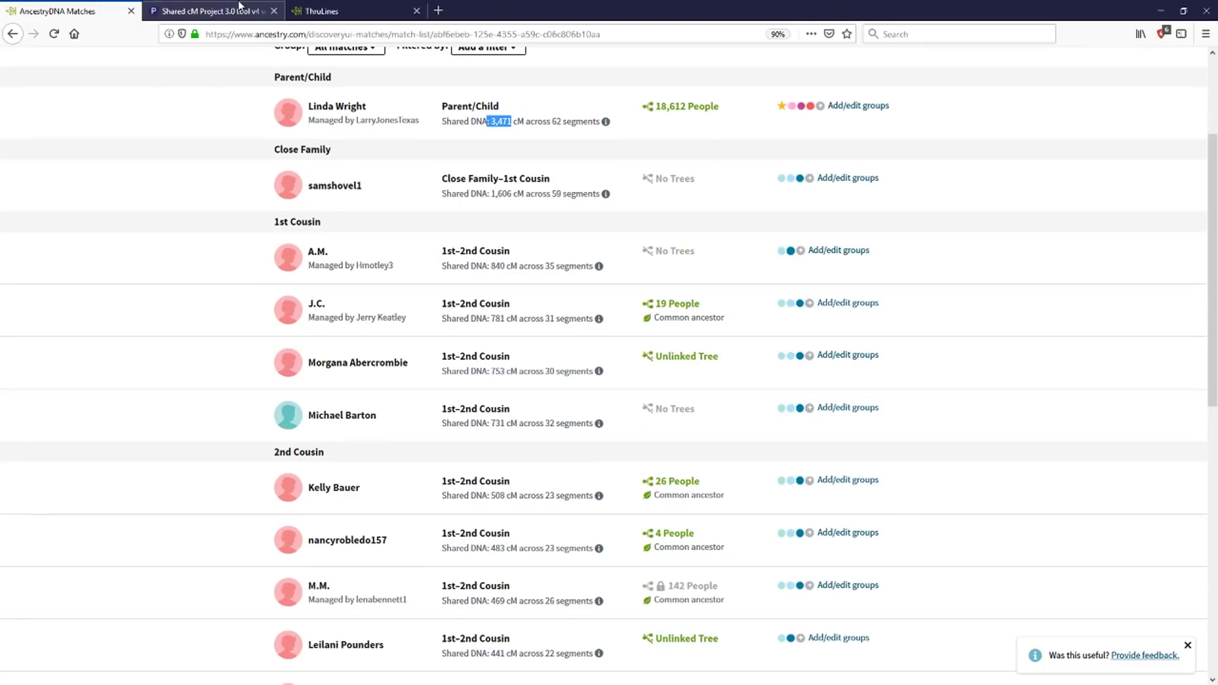
# Go back to ThruLines and open the private potential ancestor listed beside the potential 3rd great-grandfather dated 1804–1860
pyautogui.click(321, 11)
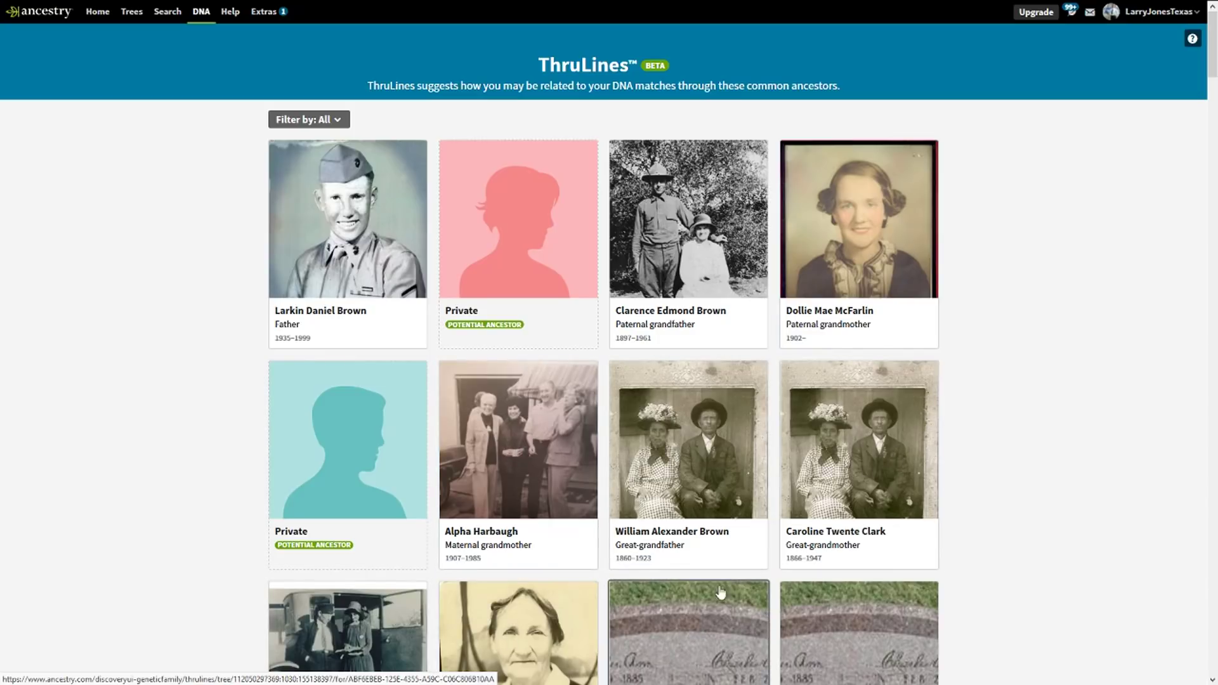
pyautogui.moveTo(1212, 76); pyautogui.dragTo(1209, 140)
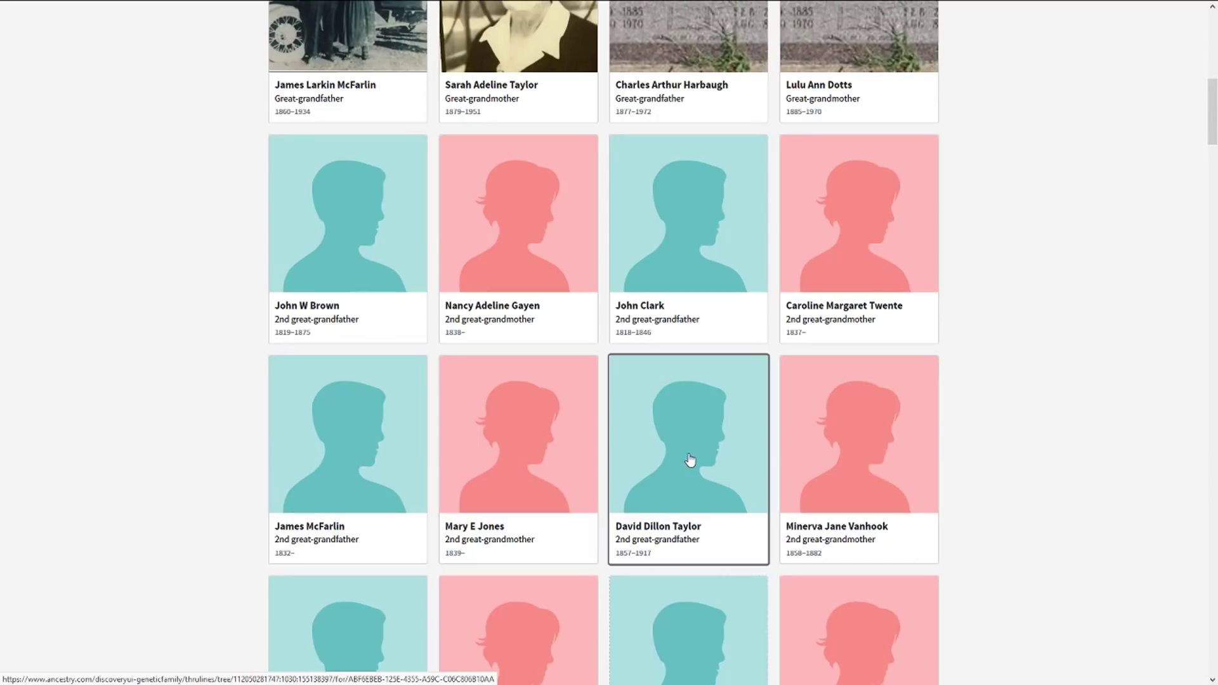
pyautogui.moveTo(1213, 107); pyautogui.dragTo(1214, 144)
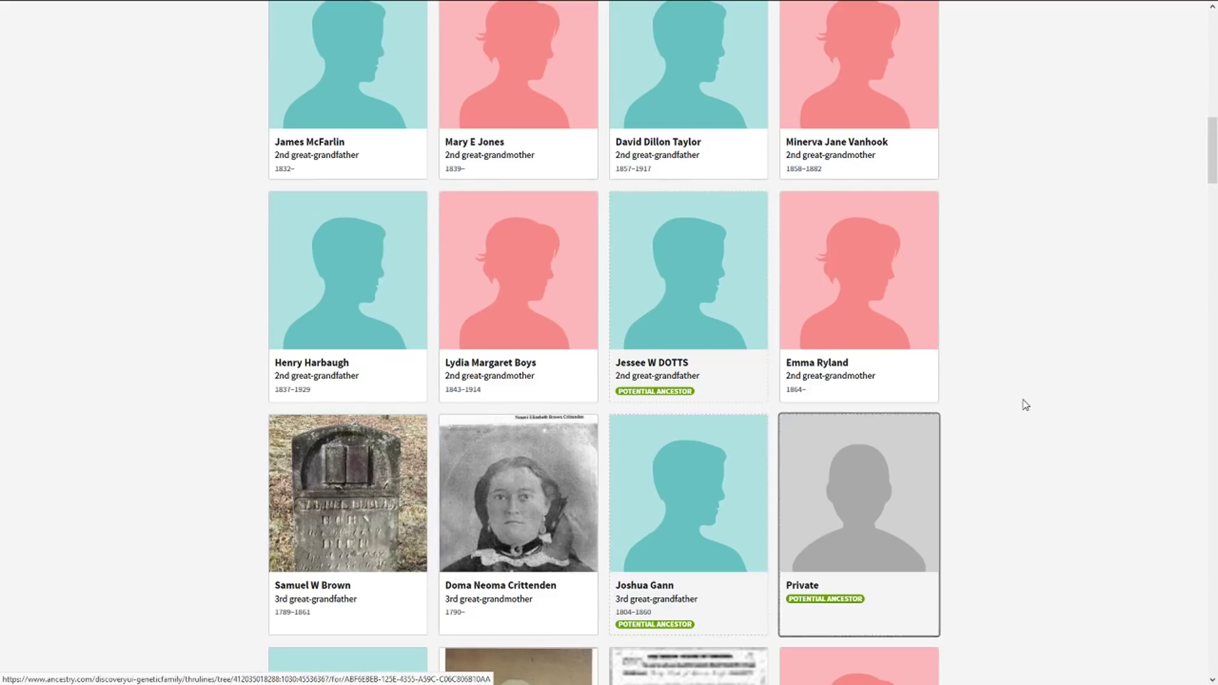
pyautogui.moveTo(1215, 141); pyautogui.dragTo(1159, 177)
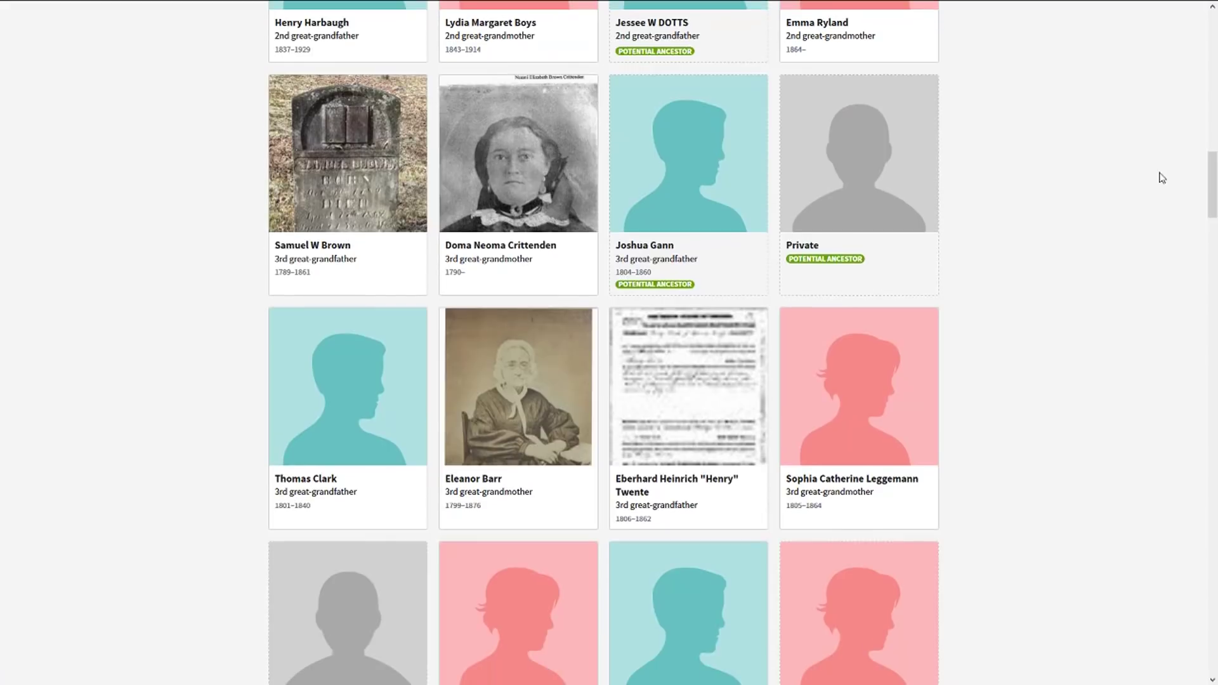
pyautogui.click(830, 186)
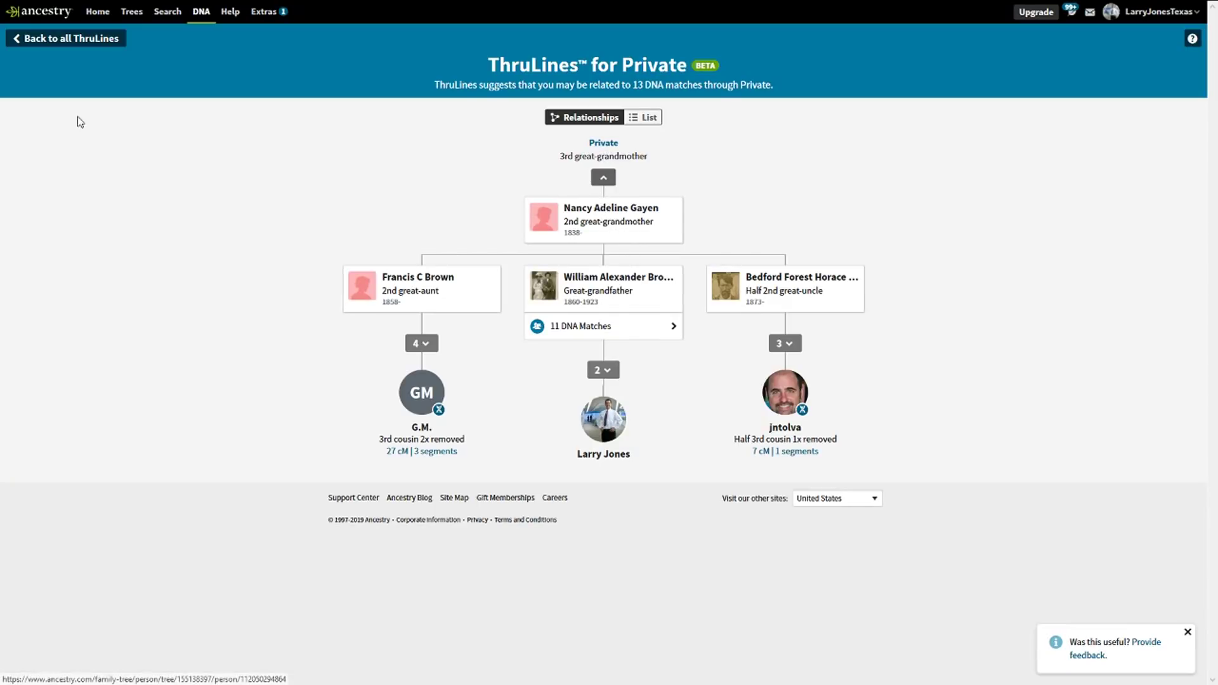
# Return to all ThruLines, open the 3rd great-grandfather dated 1806–1862 and expand the three collapsed generations below the 3rd great-aunt
pyautogui.click(27, 45)
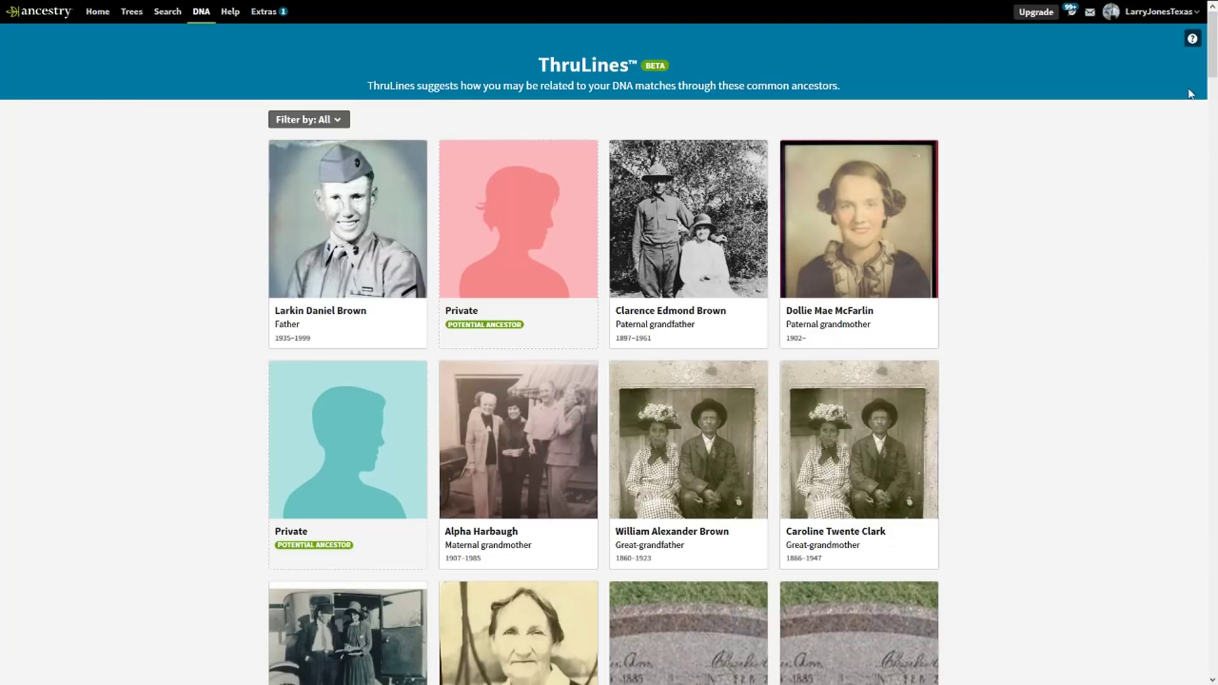
pyautogui.moveTo(1213, 49); pyautogui.dragTo(1213, 213)
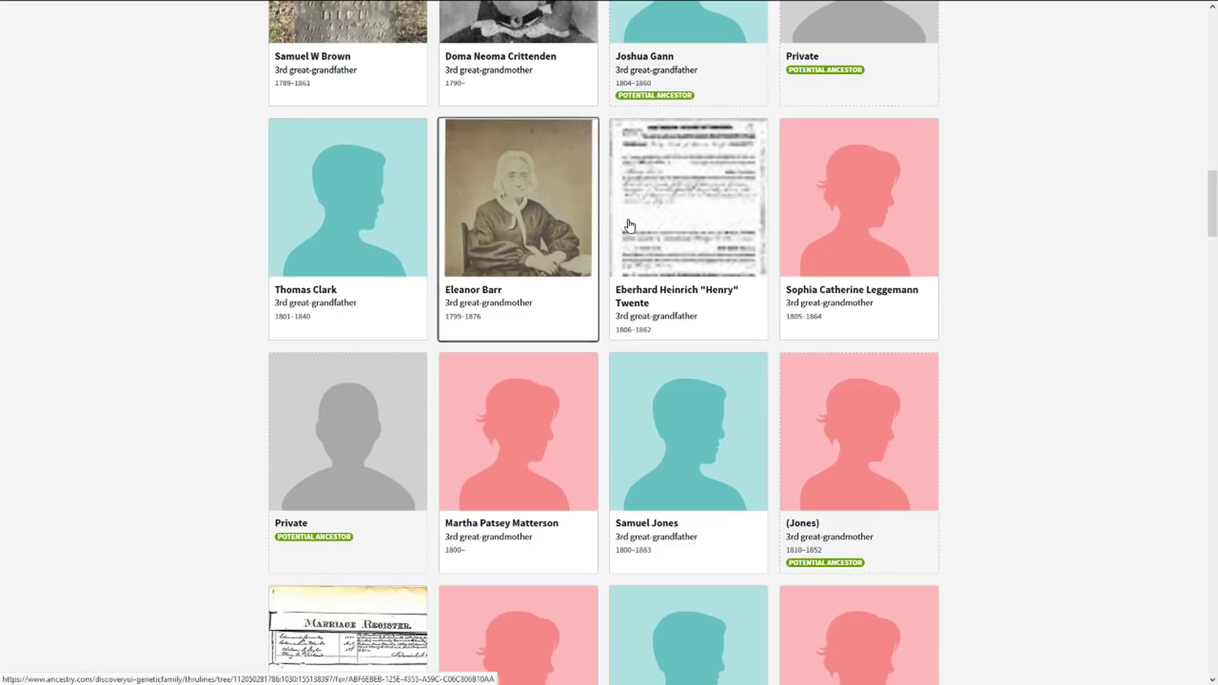
pyautogui.click(710, 247)
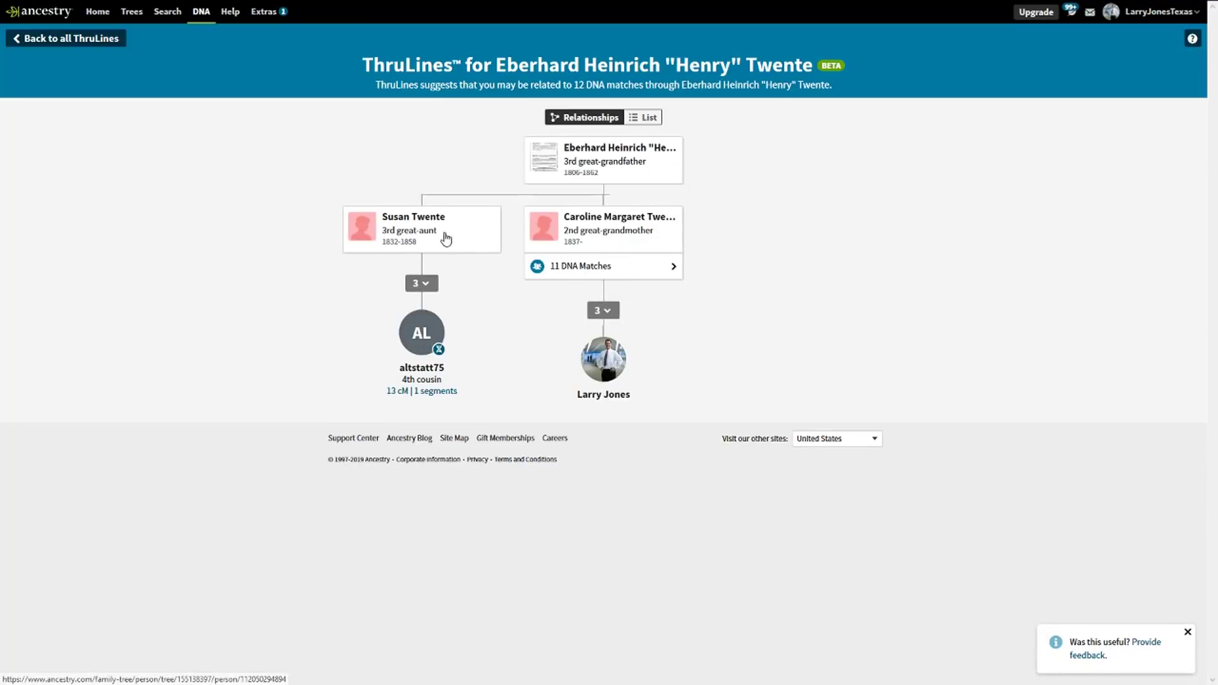
pyautogui.click(571, 268)
pyautogui.click(610, 330)
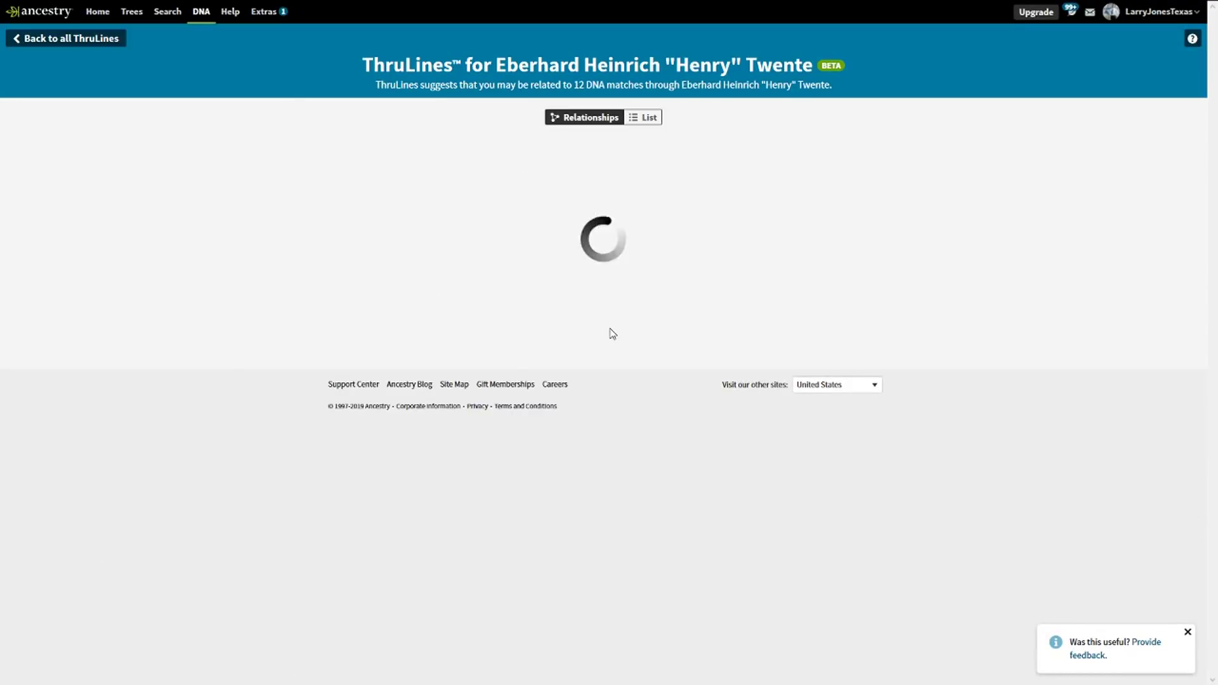
pyautogui.click(581, 144)
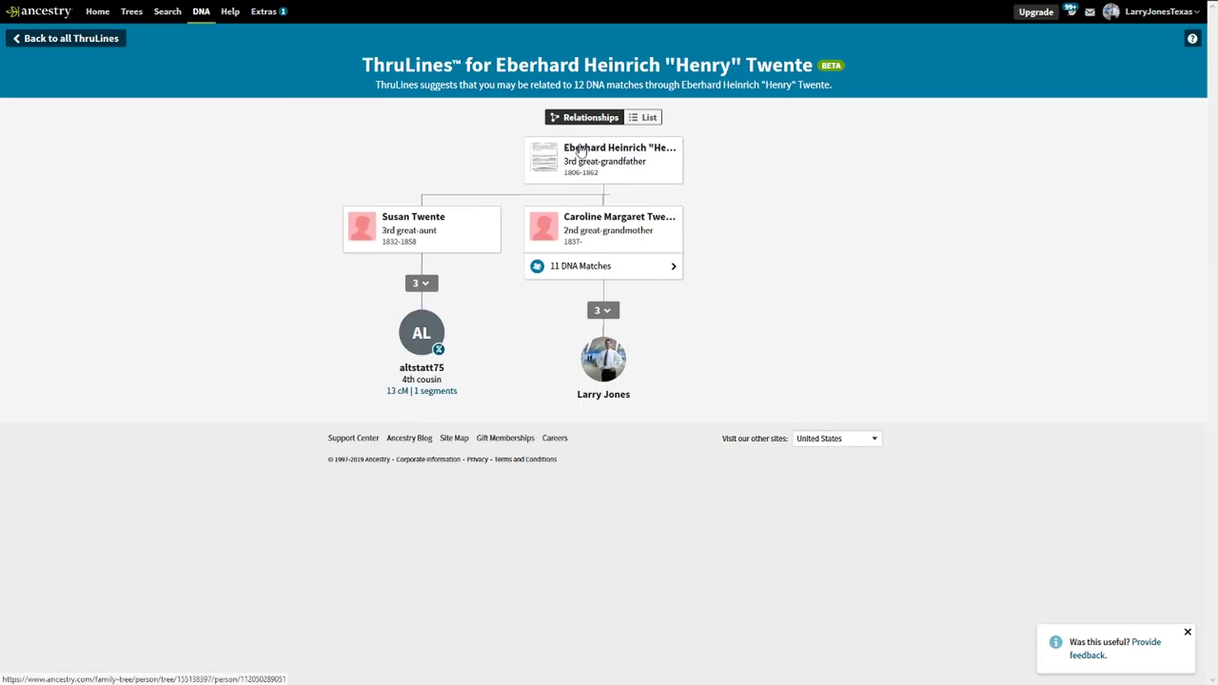
pyautogui.click(423, 282)
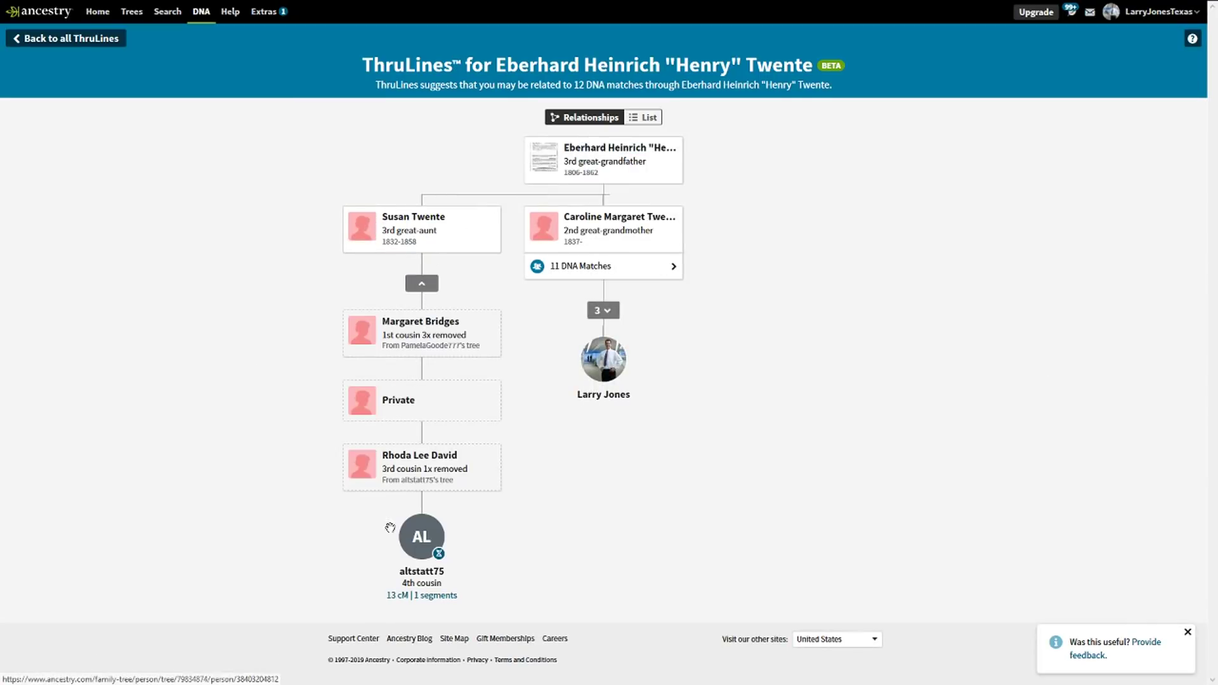
# Return to all ThruLines, open the 3rd great-grandmother born in 1800 and show the 2nd great-grandfather's DNA matches
pyautogui.click(79, 39)
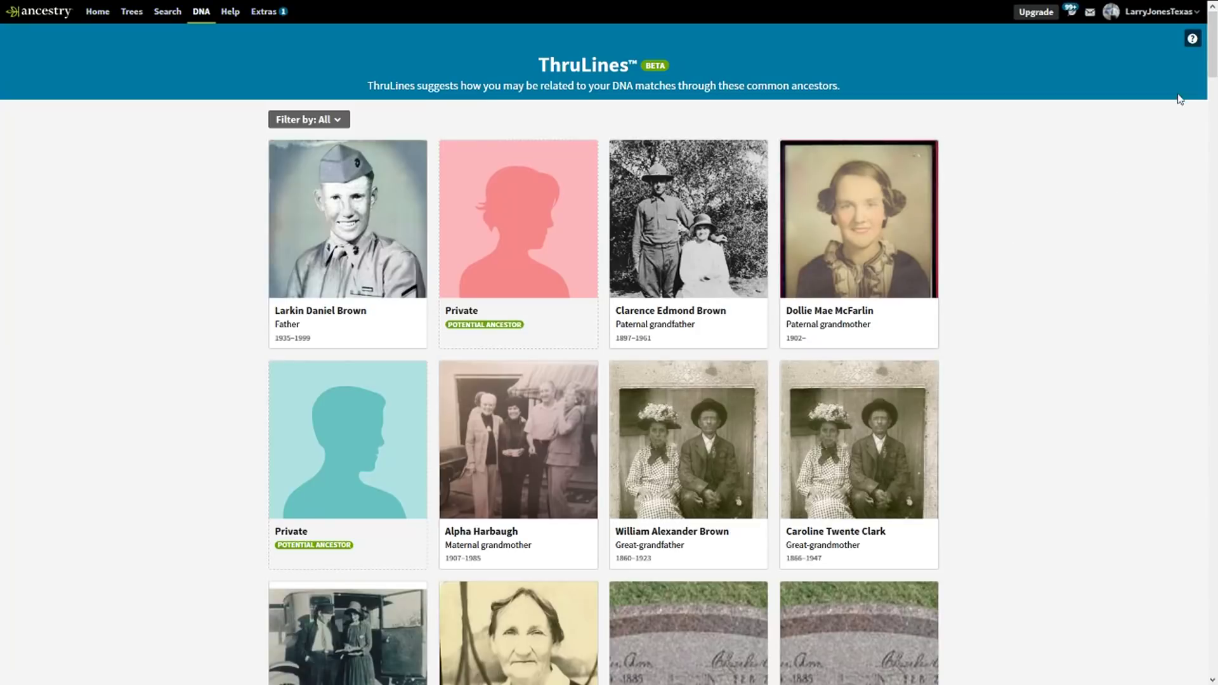
pyautogui.moveTo(1213, 51); pyautogui.dragTo(1214, 168)
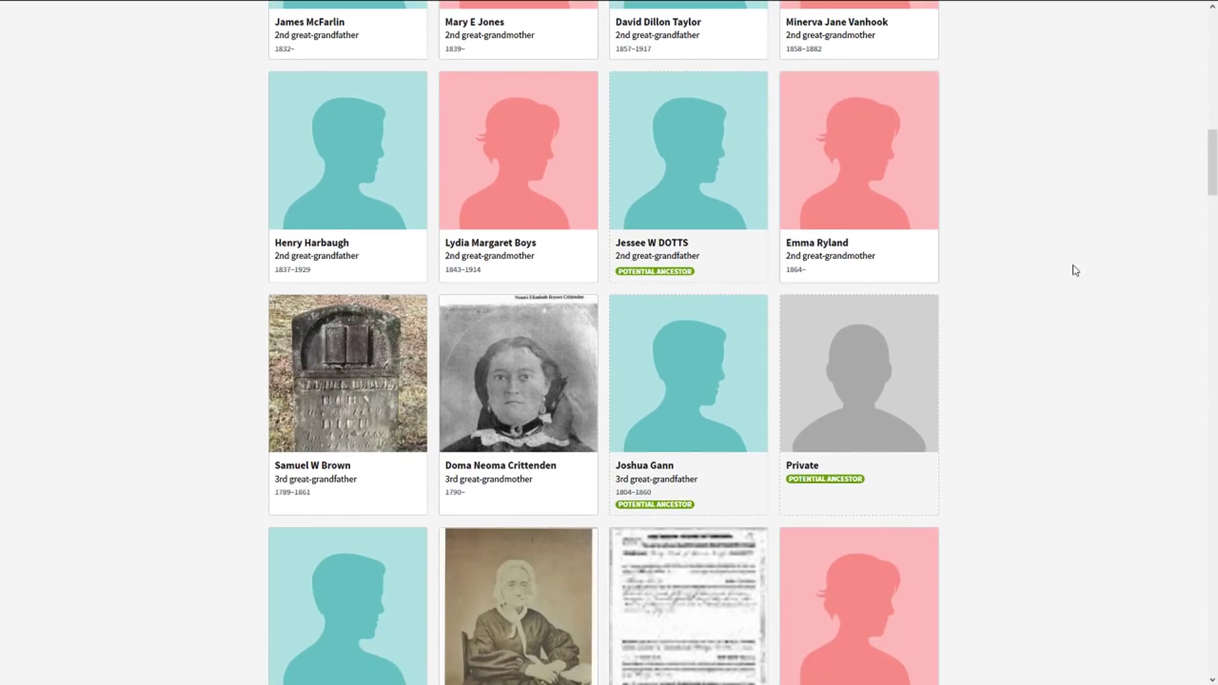
pyautogui.moveTo(1213, 166); pyautogui.dragTo(1214, 247)
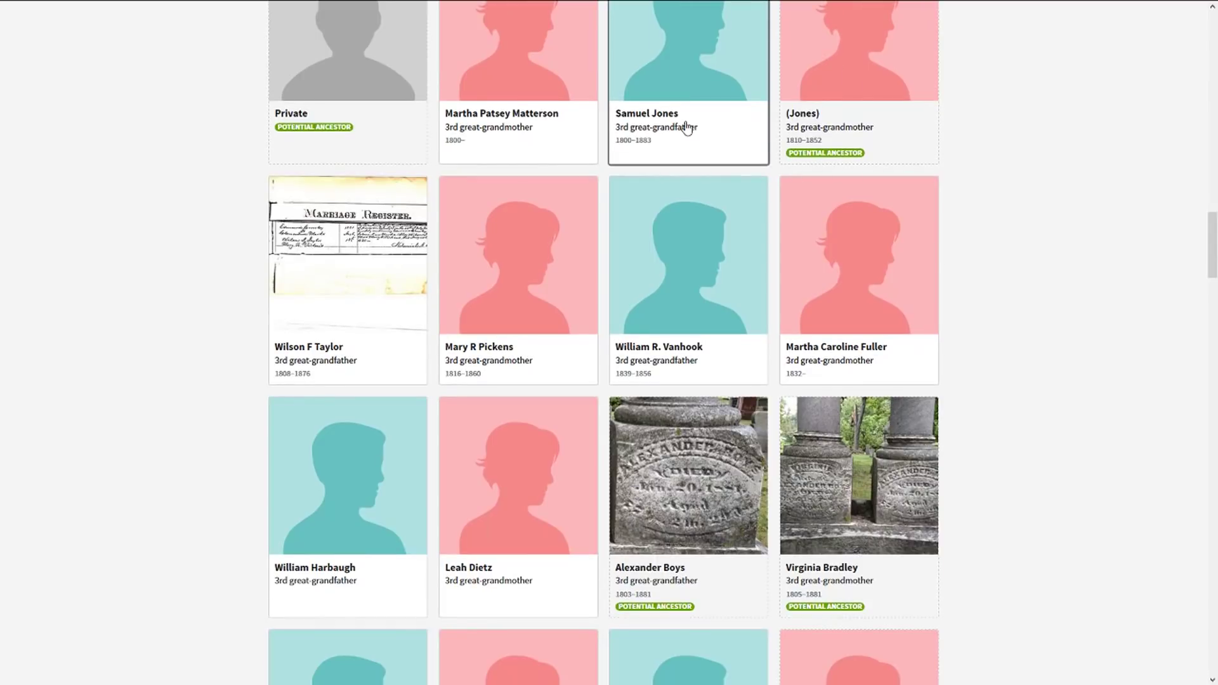
pyautogui.click(539, 144)
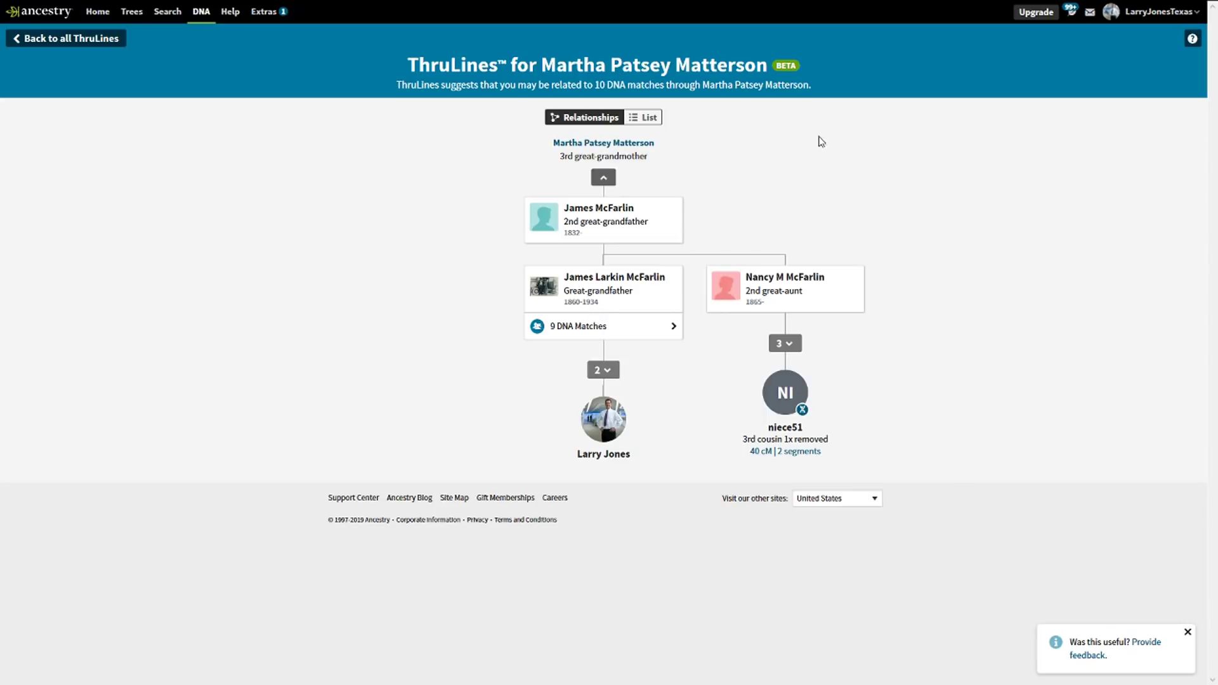
pyautogui.click(603, 178)
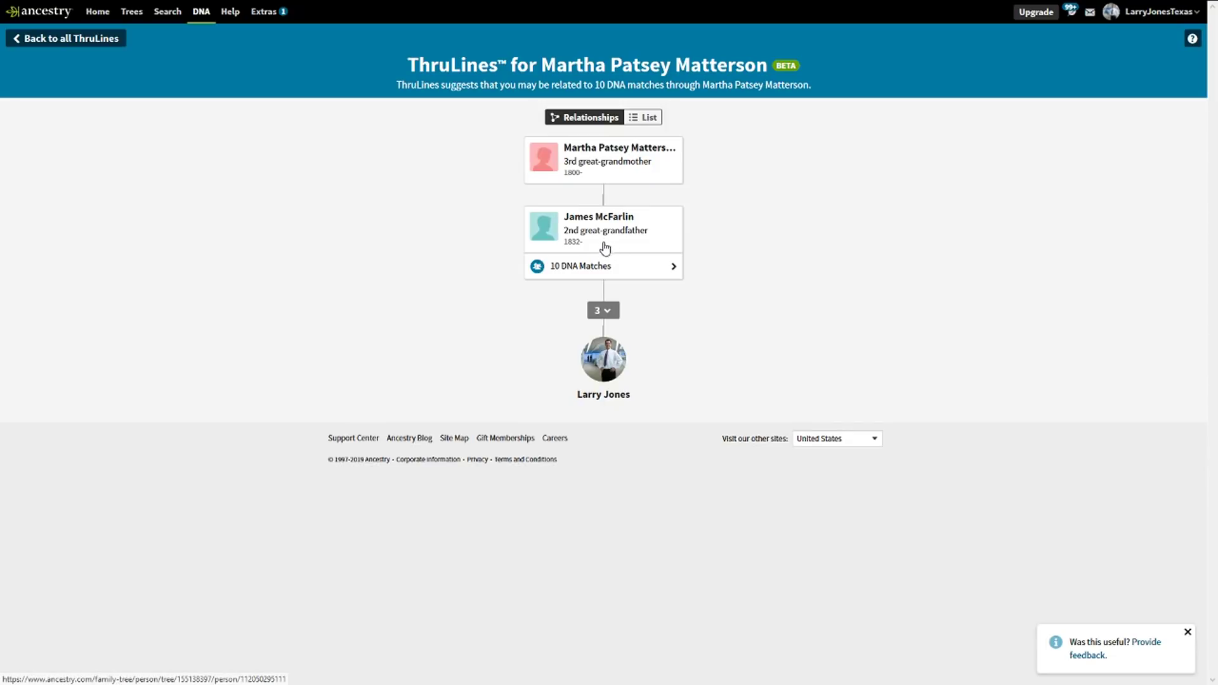
pyautogui.click(602, 269)
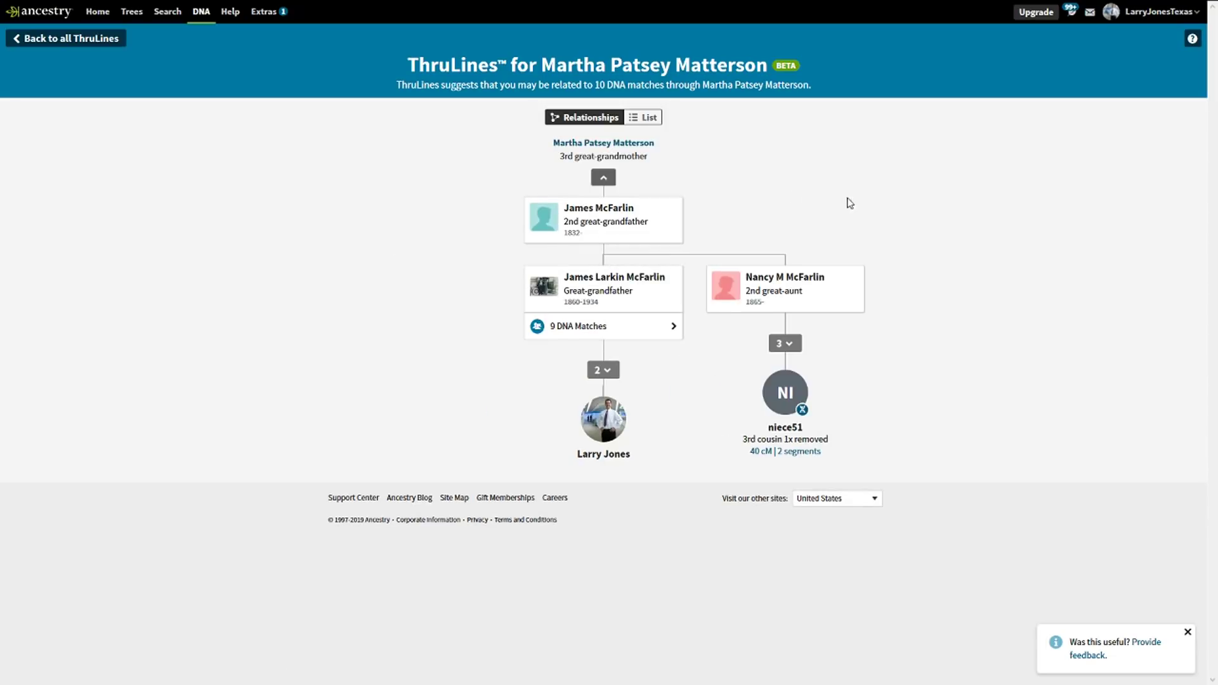
# Expand the three collapsed generations below the 2nd great-aunt and the two below the great-grandfather
pyautogui.moveTo(701, 256); pyautogui.dragTo(632, 261)
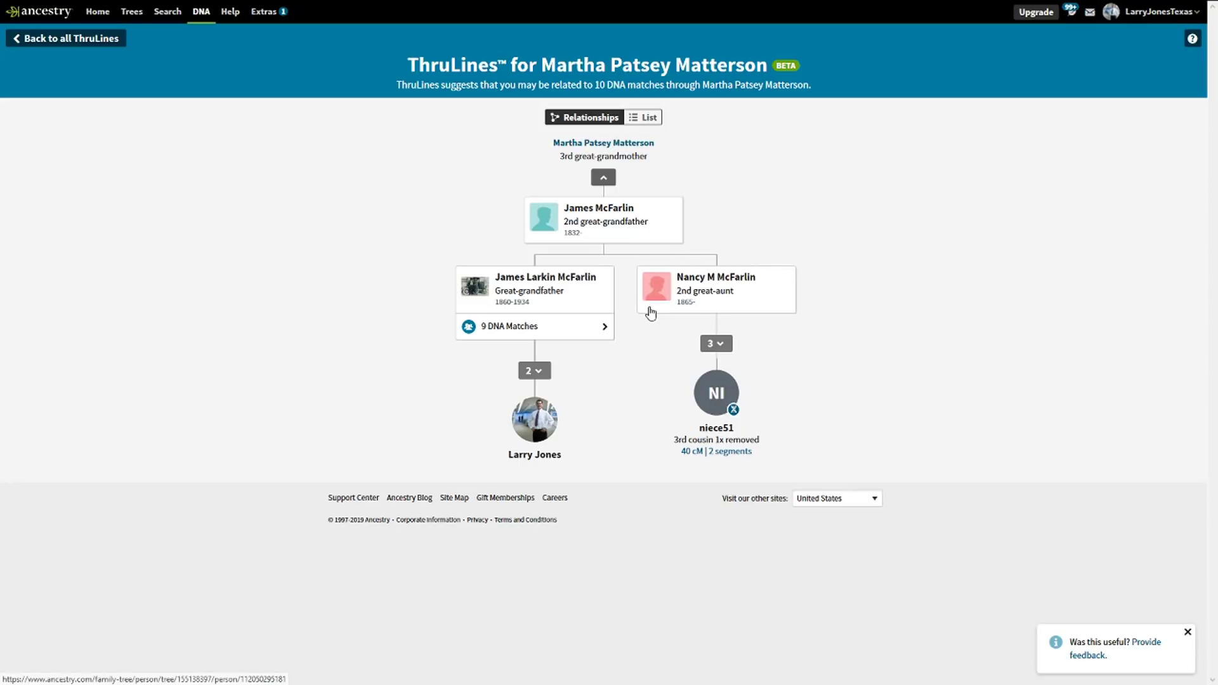
pyautogui.click(716, 344)
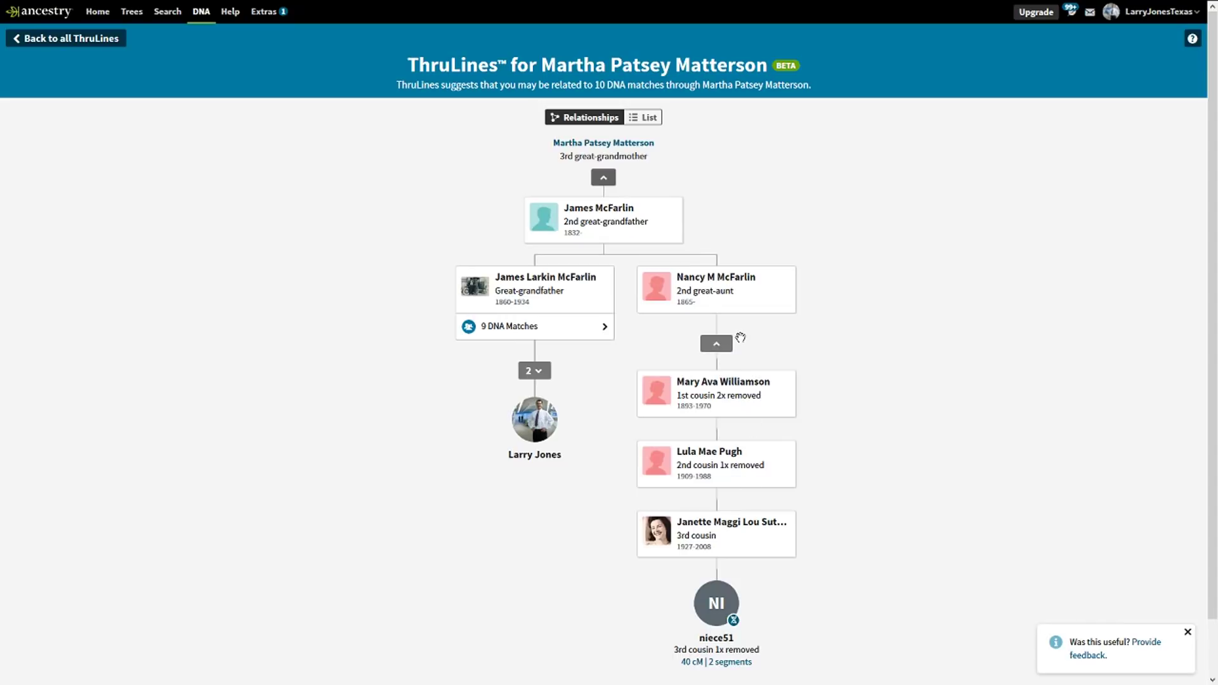
pyautogui.click(535, 372)
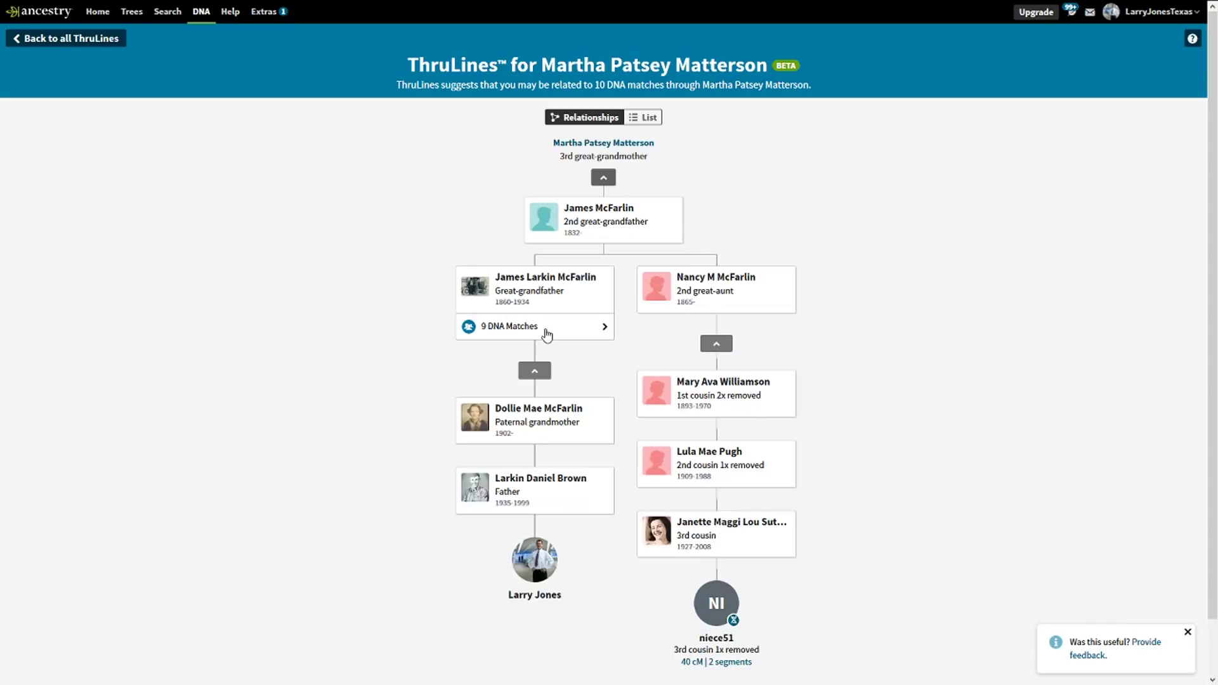
# Open the great-grandfather's DNA matches to view his children's lines, then return to all ThruLines
pyautogui.click(526, 327)
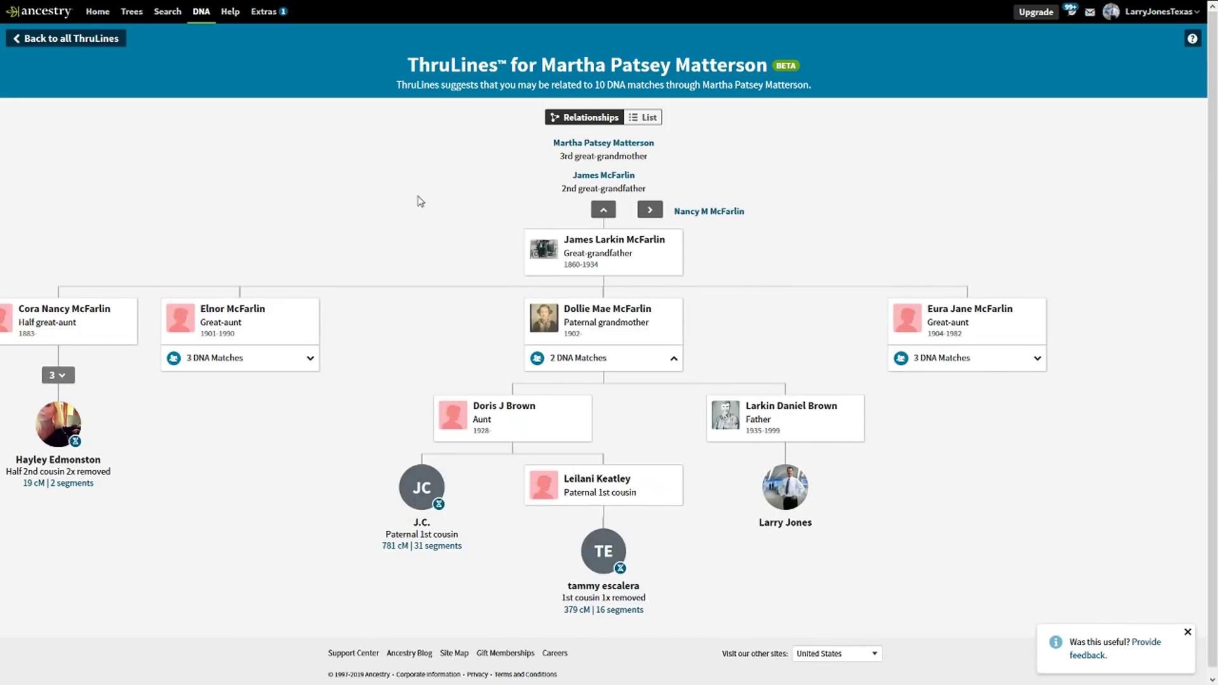
pyautogui.click(107, 39)
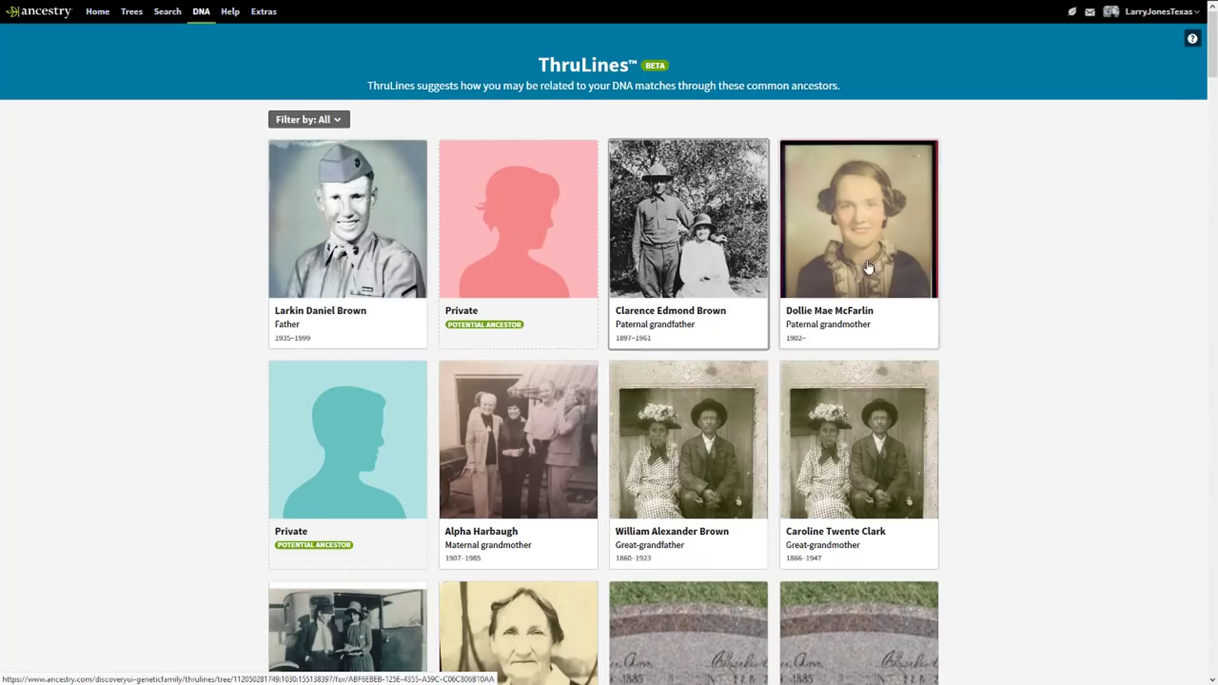
pyautogui.moveTo(1212, 44)
pyautogui.mouseDown()
pyautogui.moveTo(1215, 256)
pyautogui.moveTo(1214, 47)
pyautogui.mouseUp()
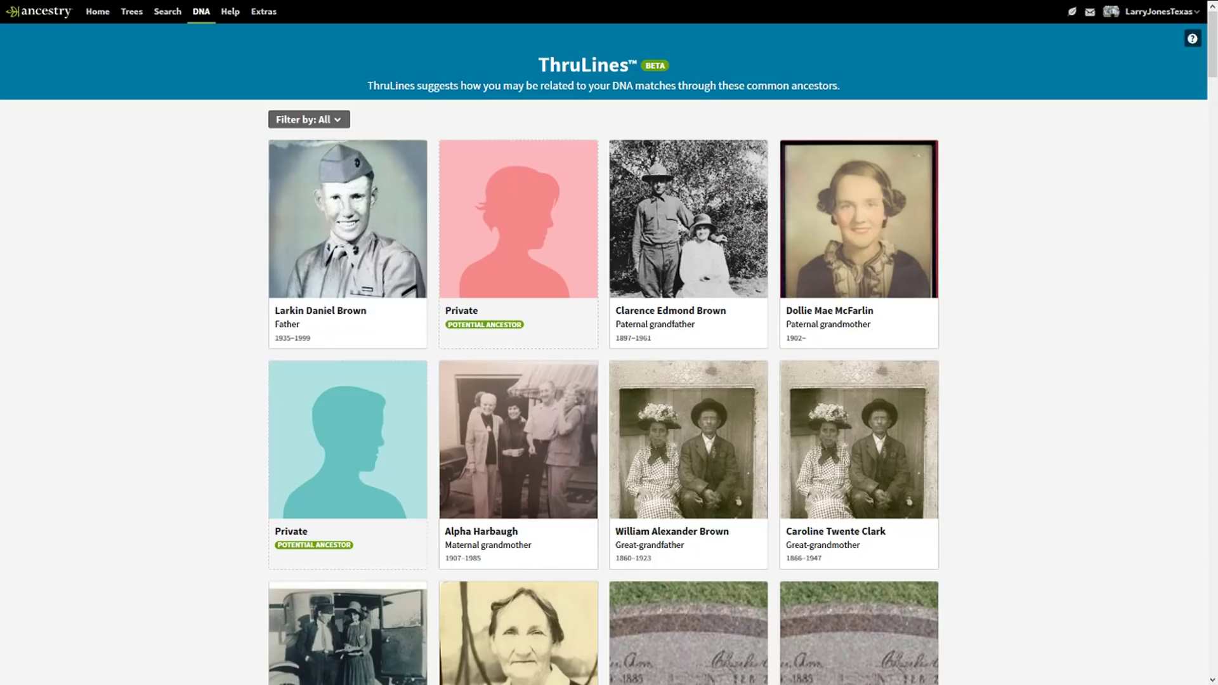